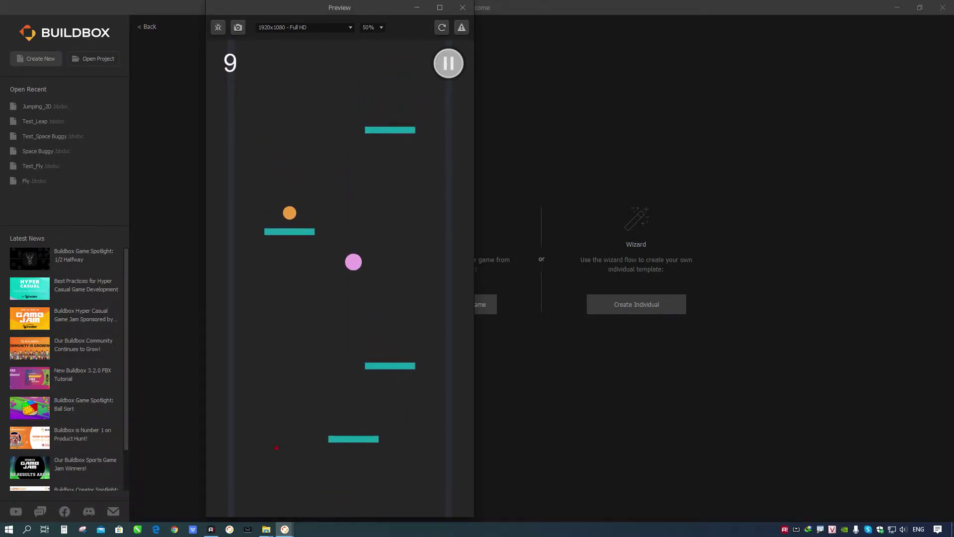
pyautogui.moveTo(244, 496)
pyautogui.mouseDown()
pyautogui.moveTo(433, 503)
pyautogui.moveTo(227, 501)
pyautogui.moveTo(365, 511)
pyautogui.moveTo(264, 500)
pyautogui.moveTo(395, 494)
pyautogui.mouseUp()
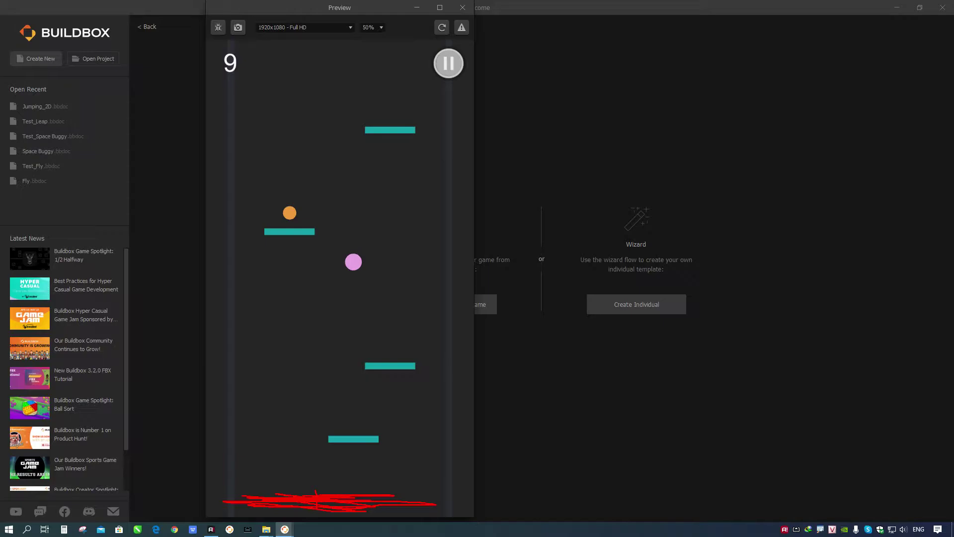
pyautogui.moveTo(386, 498)
pyautogui.mouseDown()
pyautogui.moveTo(430, 497)
pyautogui.moveTo(413, 502)
pyautogui.mouseUp()
pyautogui.press('Escape')
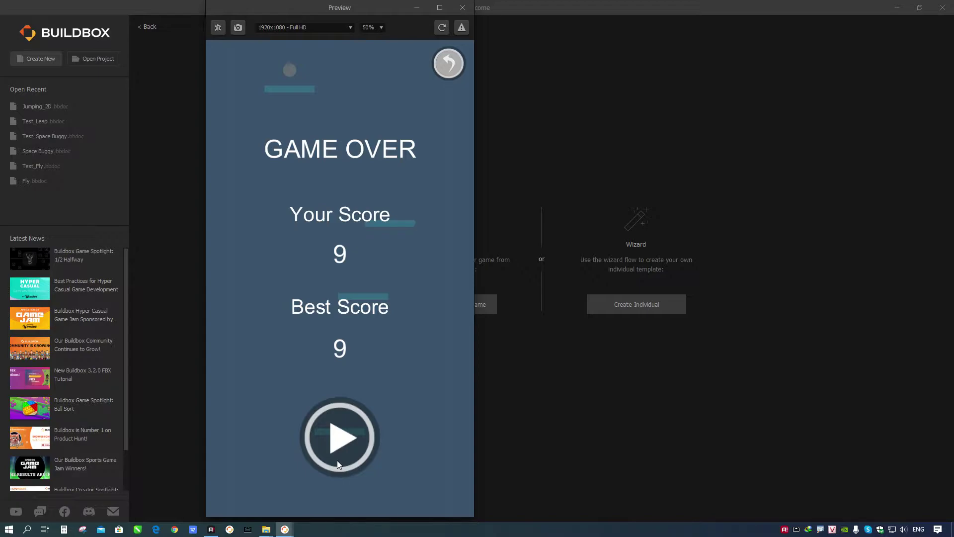
# Create a new 3D game project and open its 3D World scene for editing
pyautogui.click(463, 7)
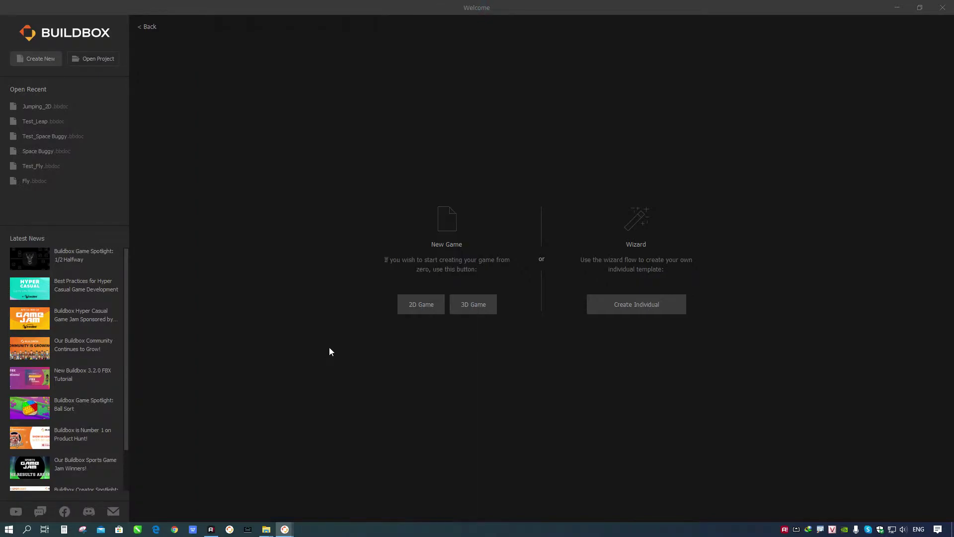
pyautogui.click(460, 308)
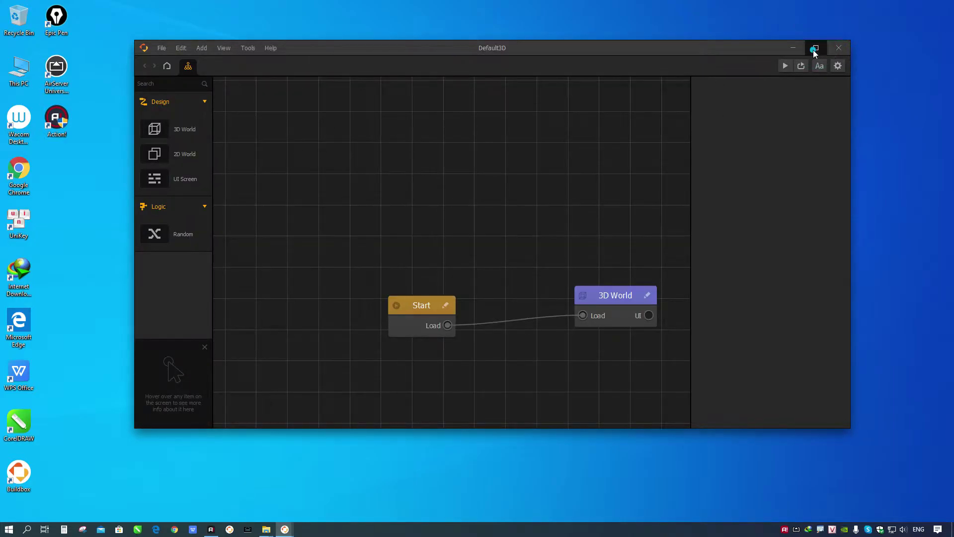
pyautogui.click(815, 49)
pyautogui.click(498, 251)
pyautogui.doubleClick(459, 271)
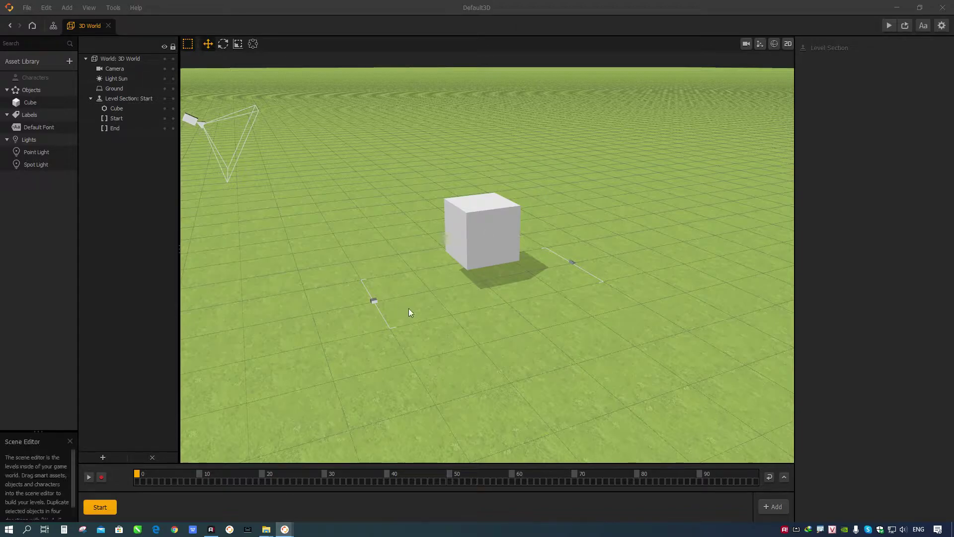
# Set the Z position of the level section's Start border to 0
pyautogui.click(374, 302)
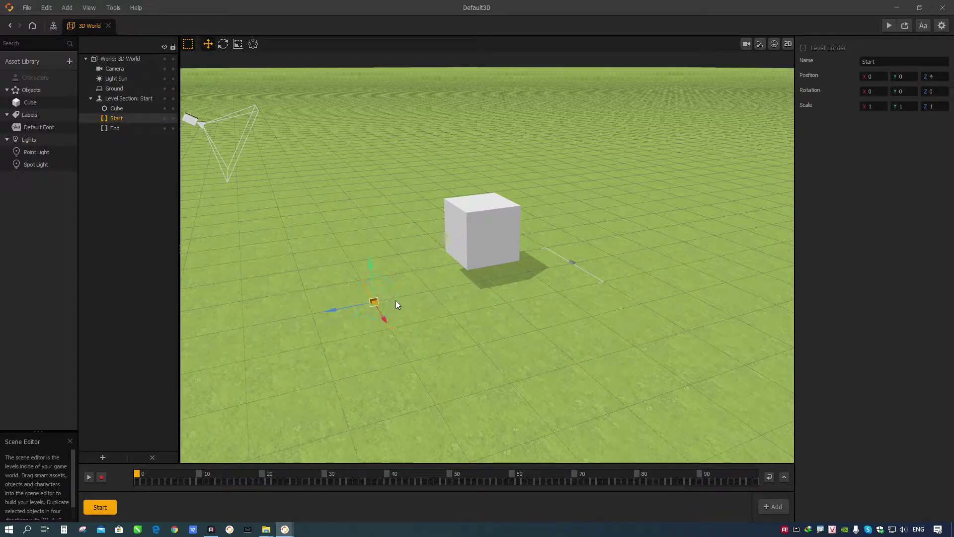
pyautogui.click(928, 76)
pyautogui.write('0')
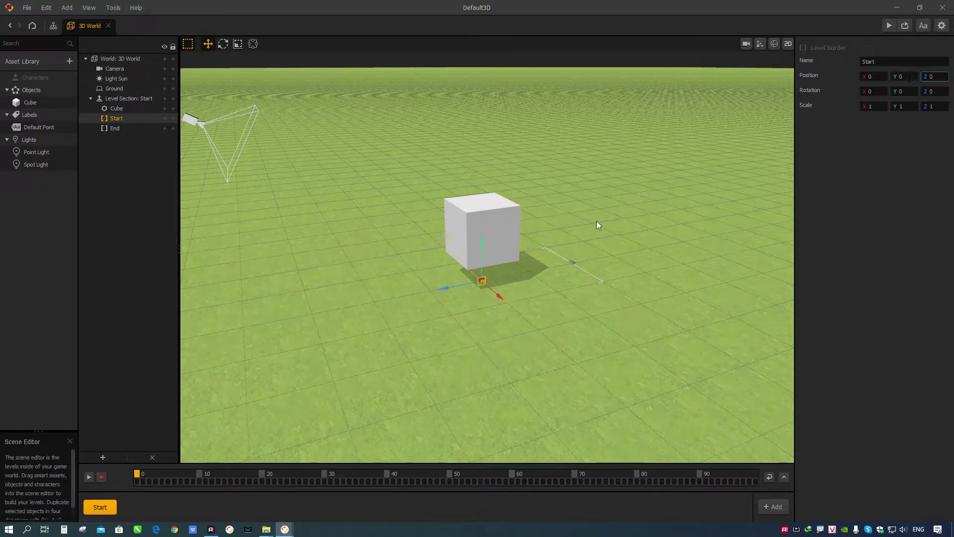
# Delete the default cube from the Start level section
pyautogui.click(493, 235)
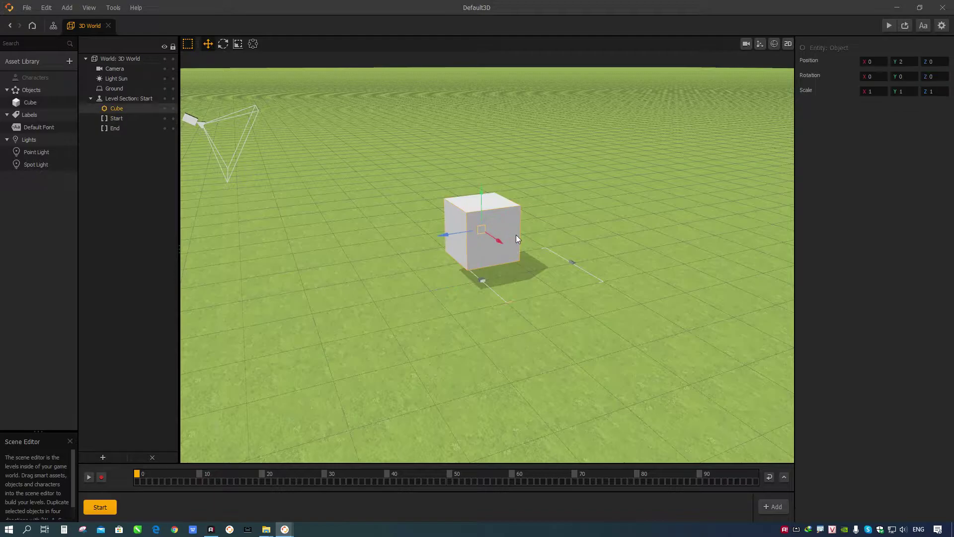
pyautogui.press('Delete')
pyautogui.scroll(3, 497, 263)
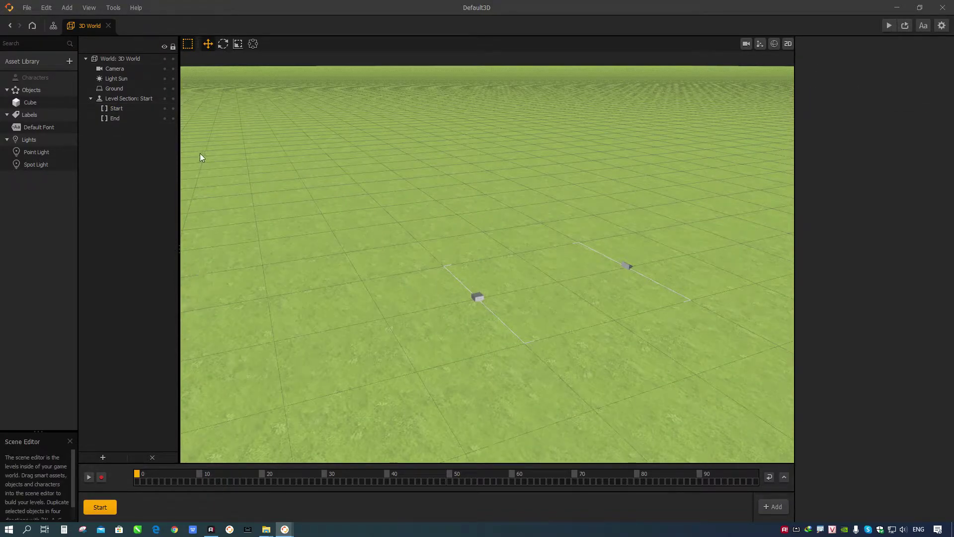
# Change the world's Ground Type to No Ground
pyautogui.click(121, 88)
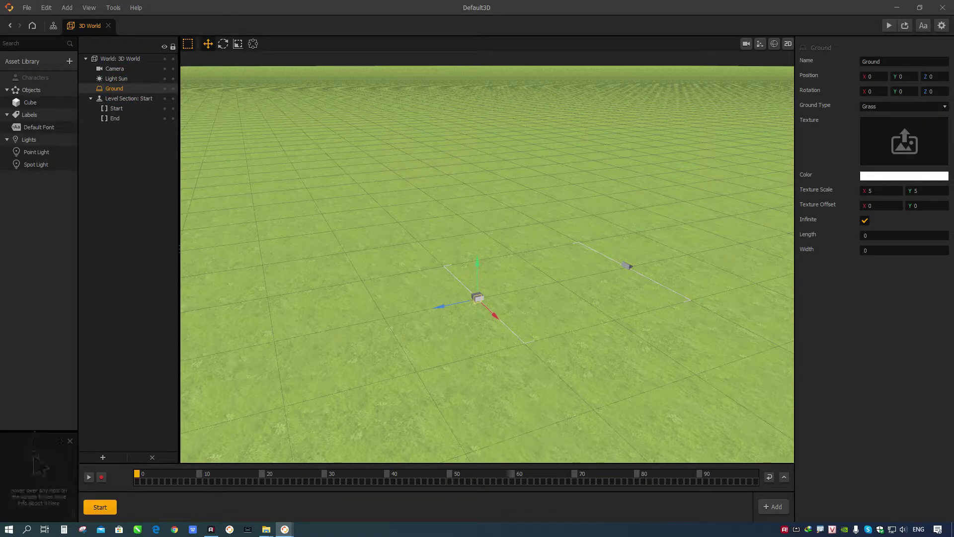
pyautogui.click(871, 106)
pyautogui.click(882, 117)
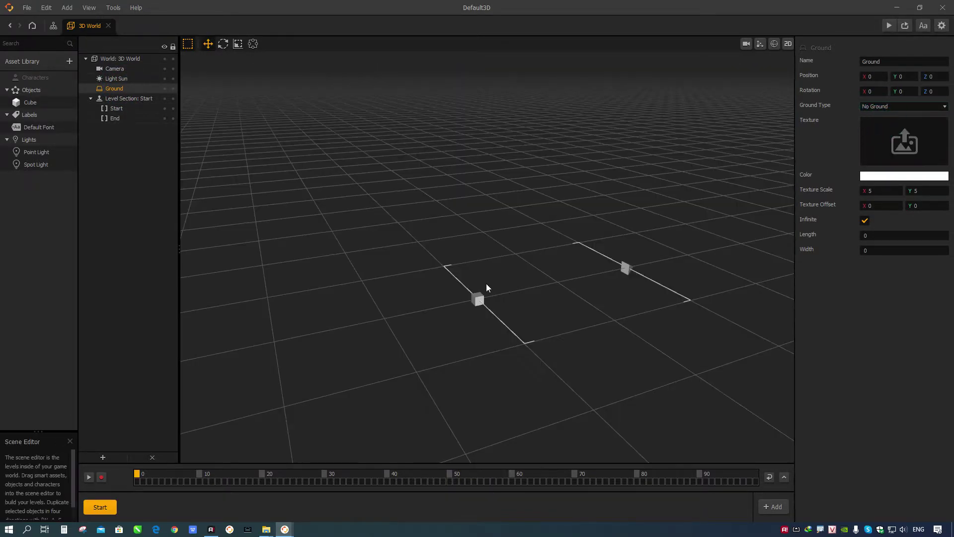
# Change the Start border's X rotation so that its end marks point upward
pyautogui.click(478, 299)
pyautogui.moveTo(478, 299)
pyautogui.mouseDown(button='middle')
pyautogui.moveTo(494, 287)
pyautogui.moveTo(445, 237)
pyautogui.moveTo(437, 255)
pyautogui.moveTo(450, 264)
pyautogui.moveTo(401, 193)
pyautogui.mouseUp(button='middle')
pyautogui.scroll(3, 435, 240)
pyautogui.click(549, 244)
pyautogui.click(451, 258)
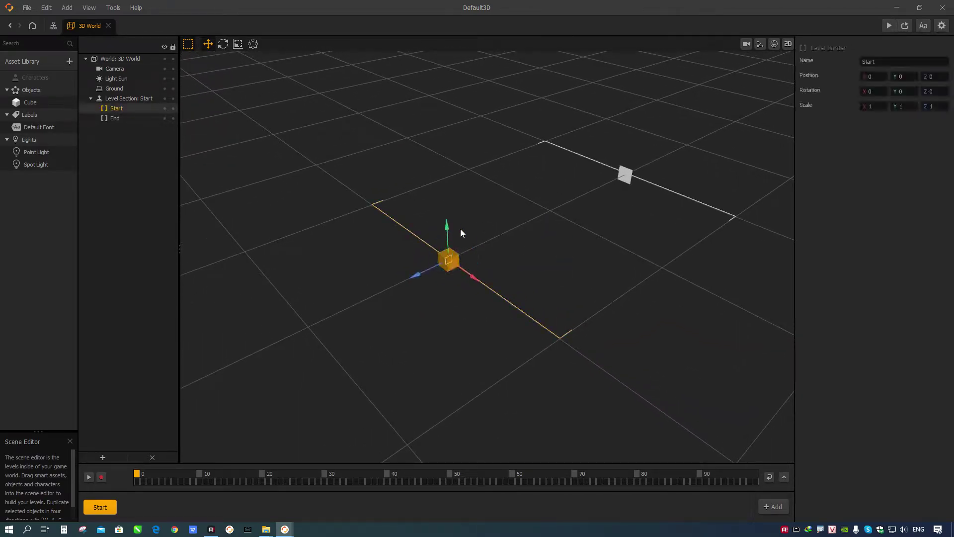
pyautogui.moveTo(458, 236); pyautogui.dragTo(465, 256, button='middle')
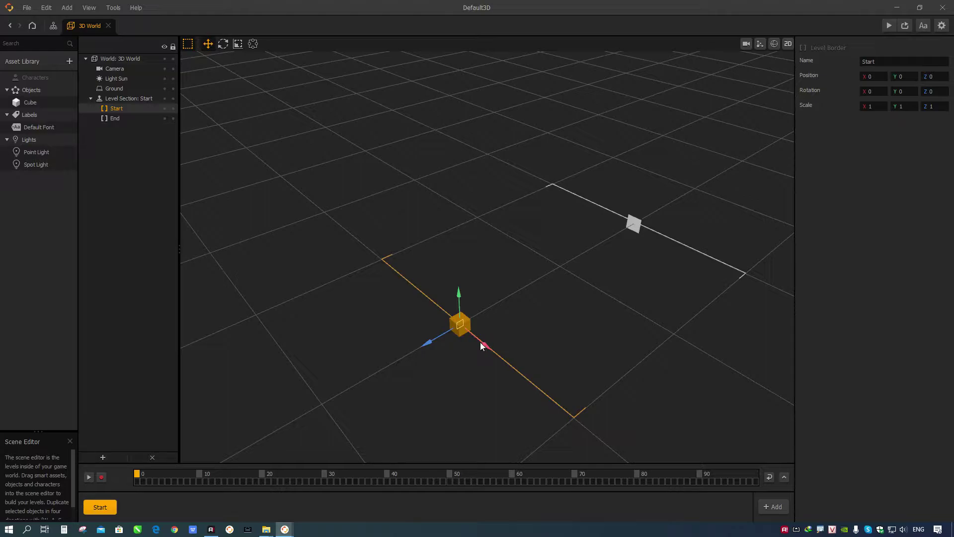
pyautogui.click(874, 91)
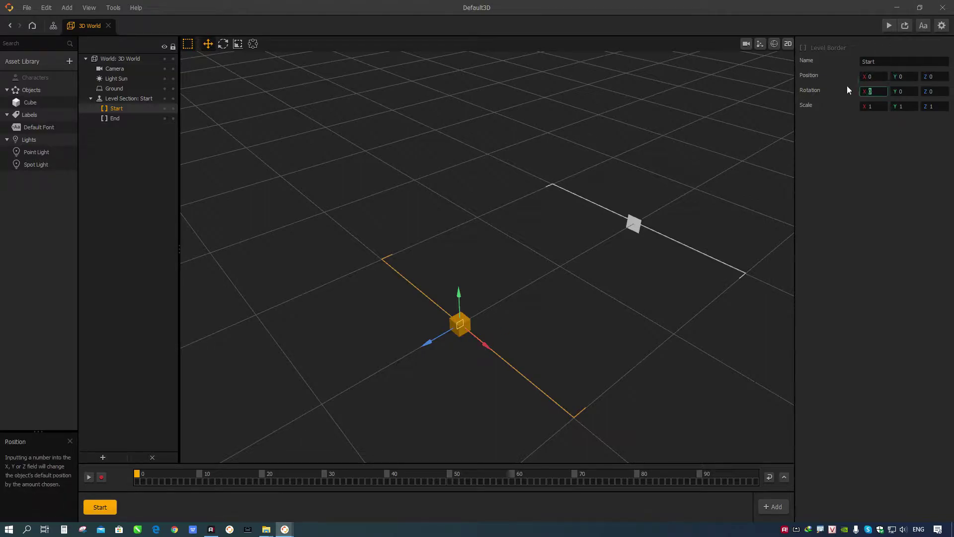
pyautogui.press('Return')
pyautogui.click(534, 298)
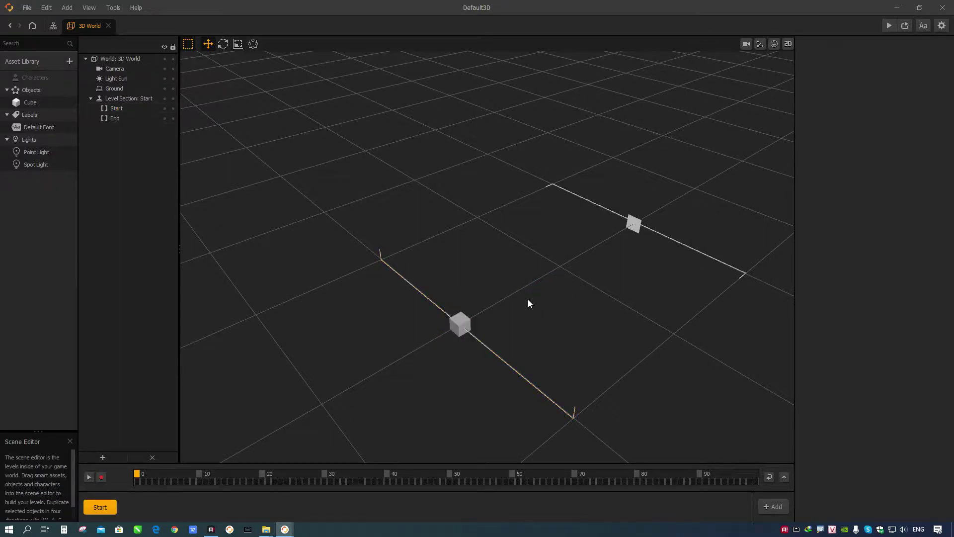
# Set the End border's Z position to 0 and its Y position to 10
pyautogui.moveTo(531, 298); pyautogui.dragTo(544, 280, button='right')
pyautogui.click(631, 238)
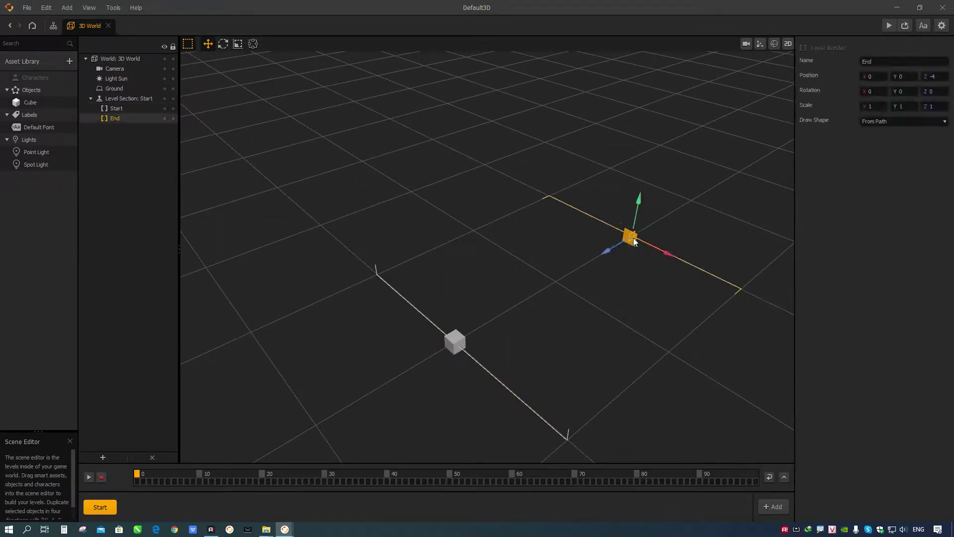
pyautogui.click(933, 76)
pyautogui.write('0')
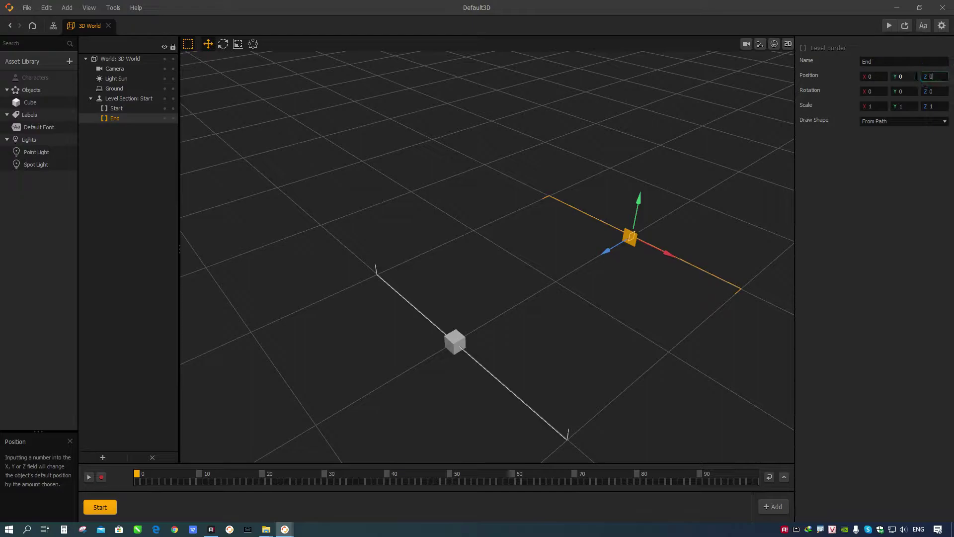
pyautogui.press('Return')
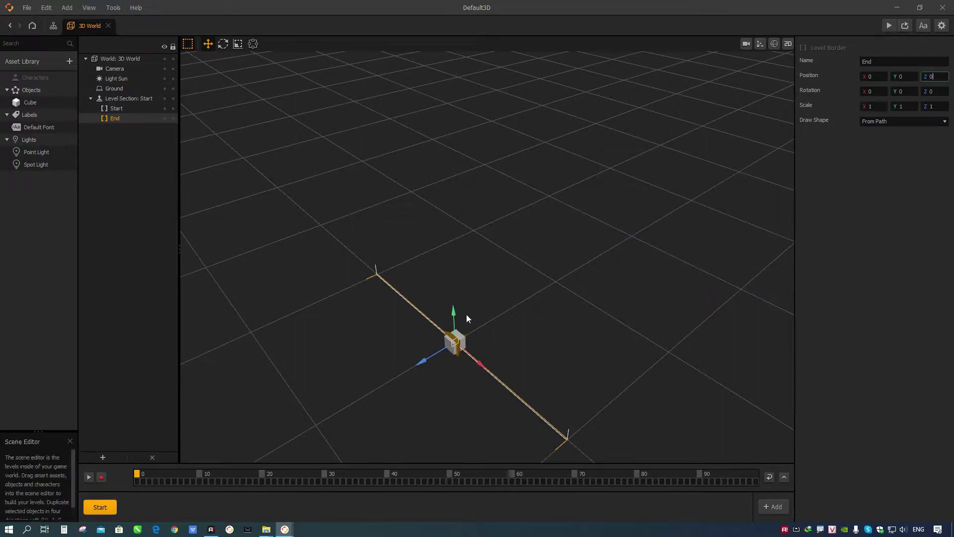
pyautogui.click(911, 76)
pyautogui.doubleClick(911, 75)
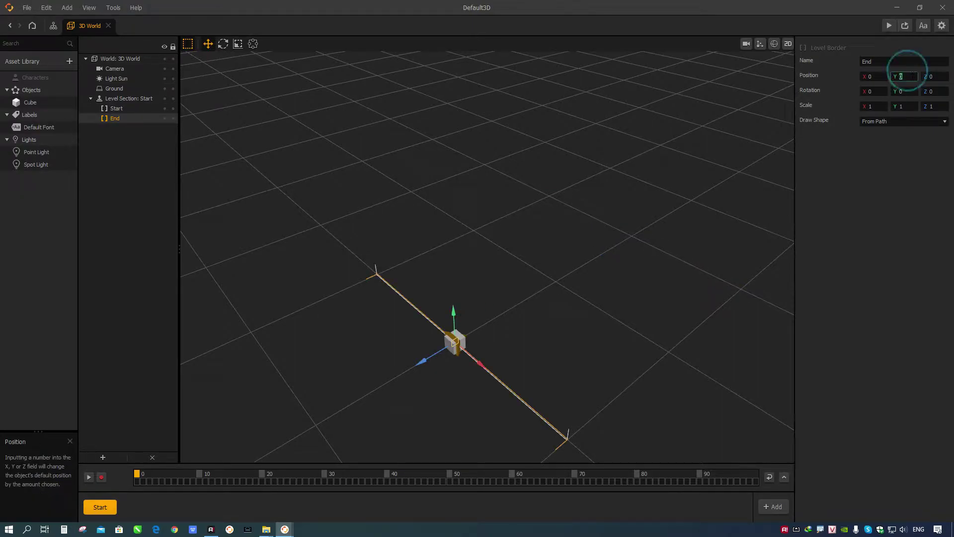
pyautogui.write('10')
pyautogui.press('Return')
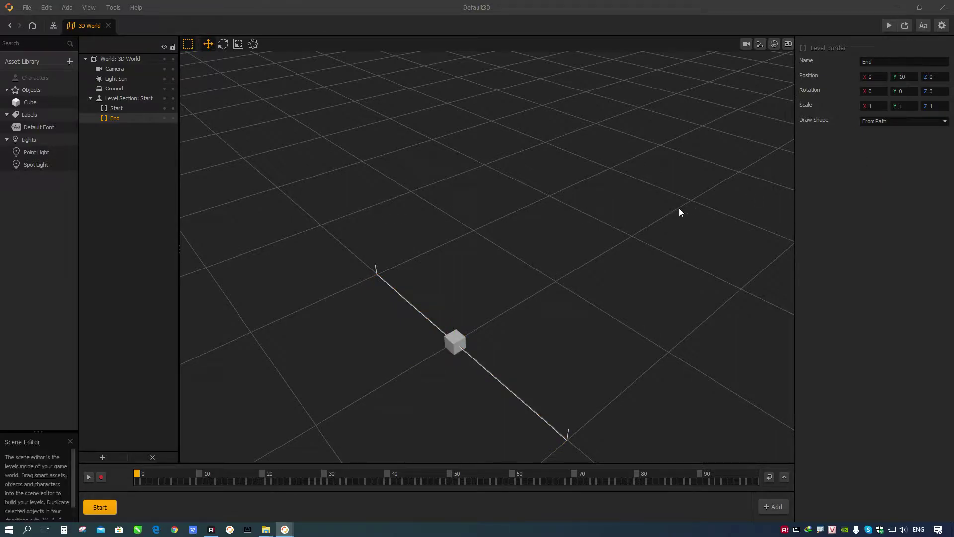
# Move the Light Sun aside along the Z axis, clear of the End border
pyautogui.scroll(-5, 579, 219)
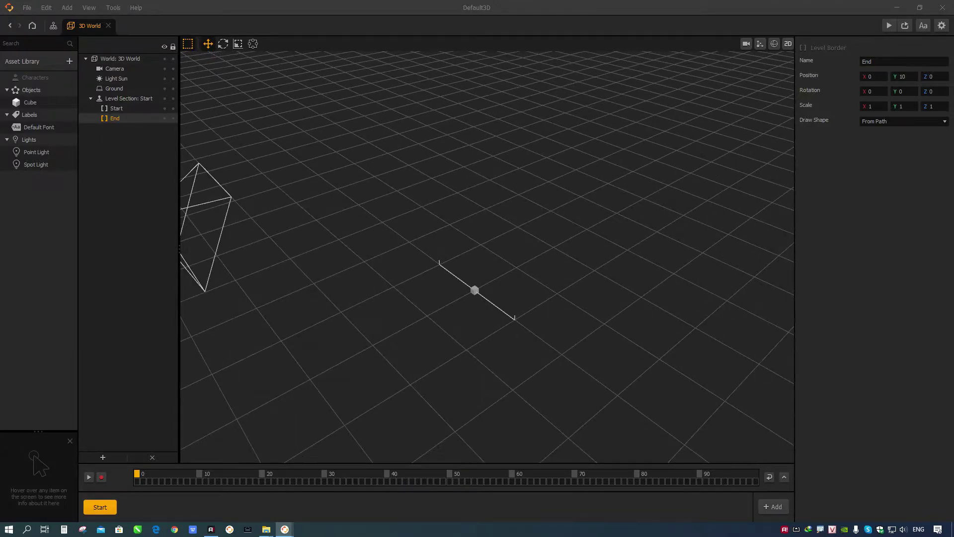
pyautogui.moveTo(513, 228); pyautogui.dragTo(505, 264, button='middle')
pyautogui.click(569, 255)
pyautogui.moveTo(607, 258); pyautogui.dragTo(564, 276, button='middle')
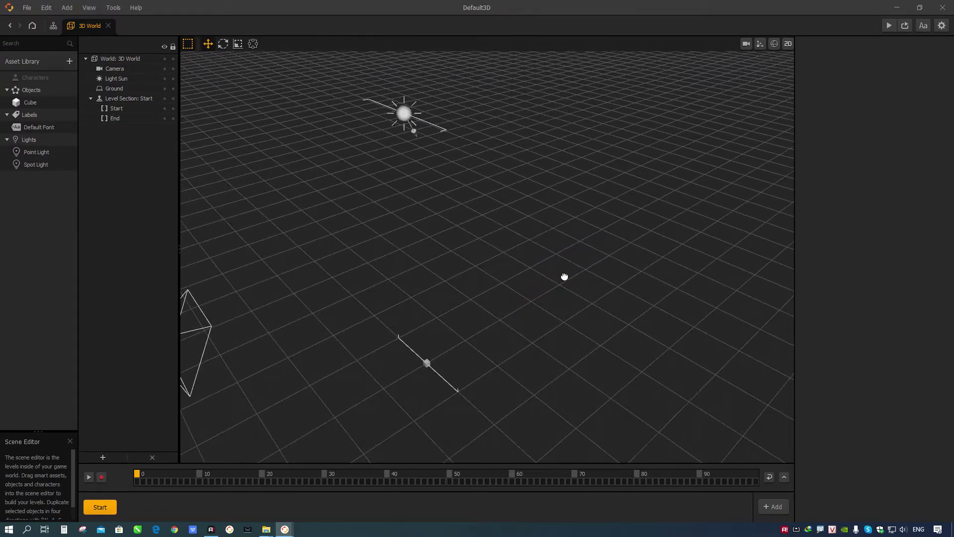
pyautogui.click(404, 114)
pyautogui.moveTo(380, 123); pyautogui.dragTo(100, 184)
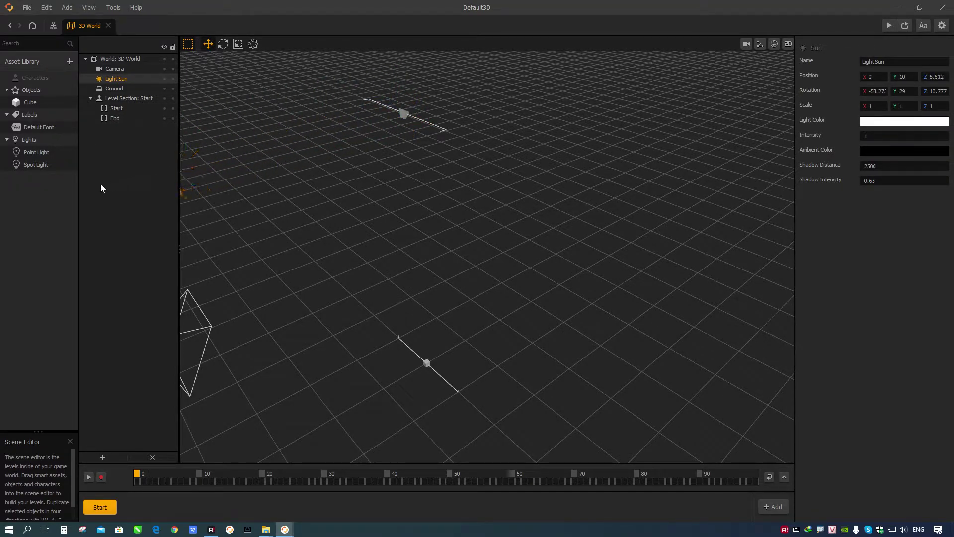
pyautogui.click(351, 171)
# Set the End border's X rotation to 90
pyautogui.click(403, 111)
pyautogui.moveTo(411, 143); pyautogui.dragTo(449, 230, button='middle')
pyautogui.click(873, 91)
pyautogui.write('90')
pyautogui.press('Return')
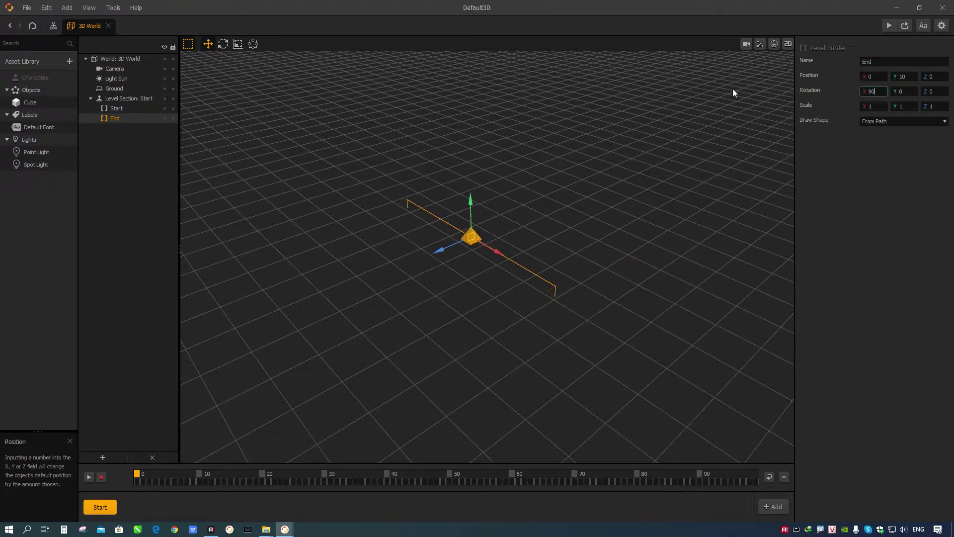
pyautogui.click(517, 362)
pyautogui.moveTo(517, 362); pyautogui.dragTo(516, 243, button='middle')
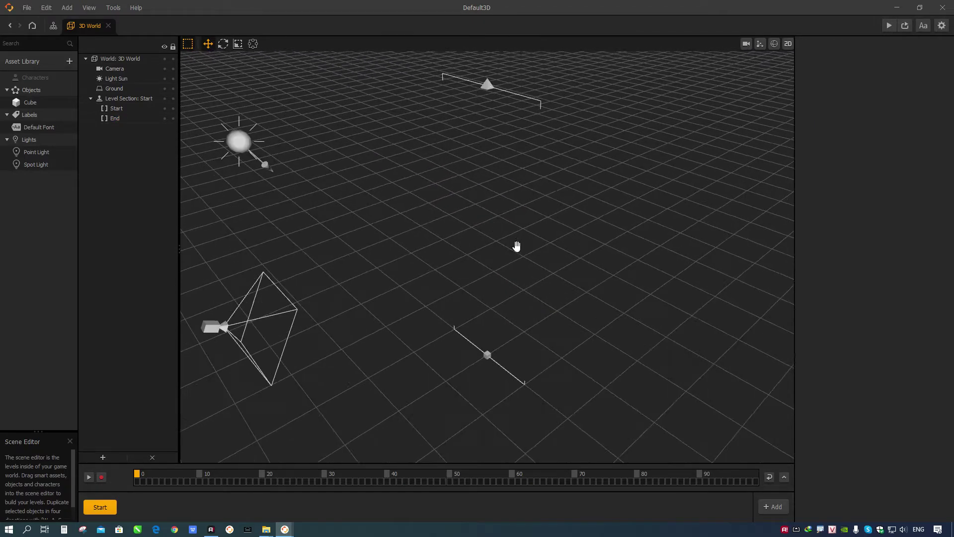
pyautogui.moveTo(533, 260); pyautogui.dragTo(509, 272, button='right')
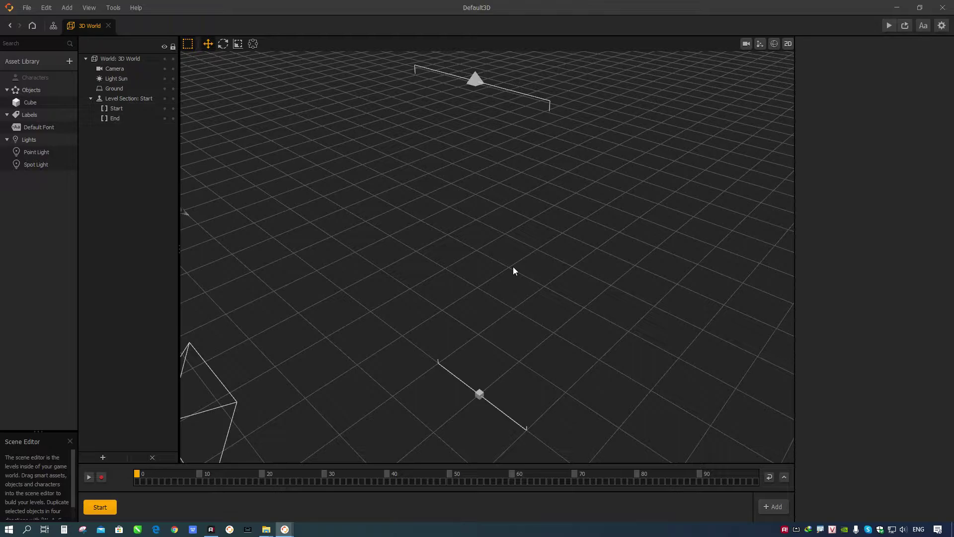
# Add a Sphere shape to the asset library and place it in the scene at about X -8.2, Y 0, Z -4.6
pyautogui.click(42, 62)
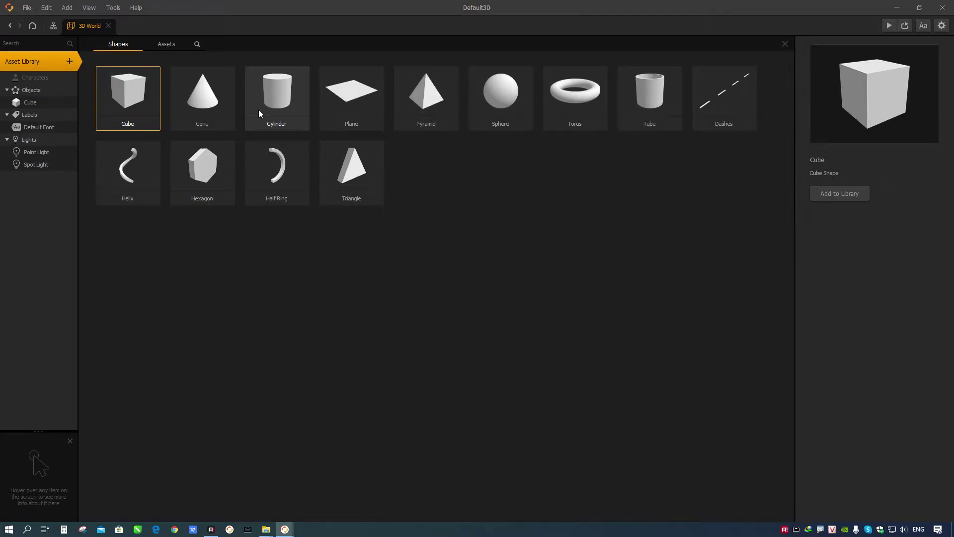
pyautogui.click(502, 87)
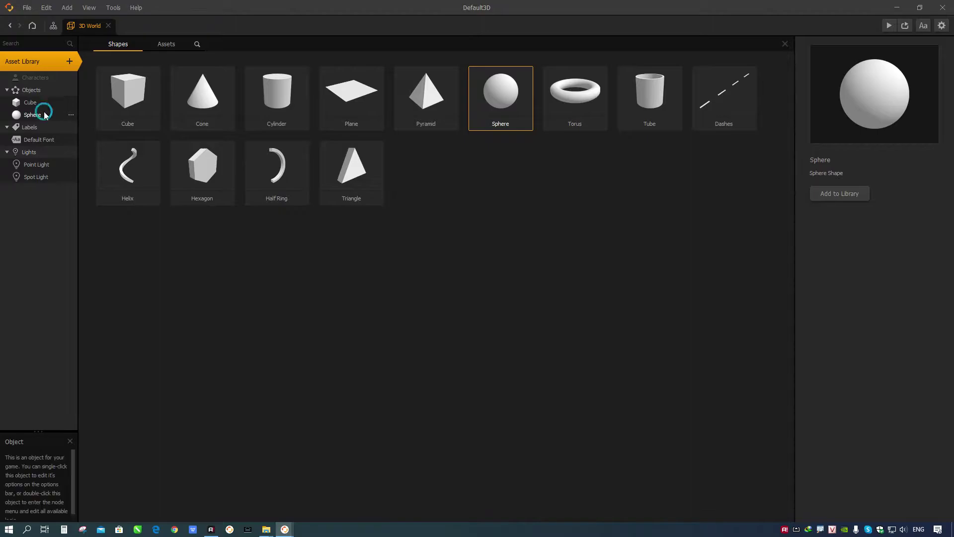
pyautogui.click(43, 112)
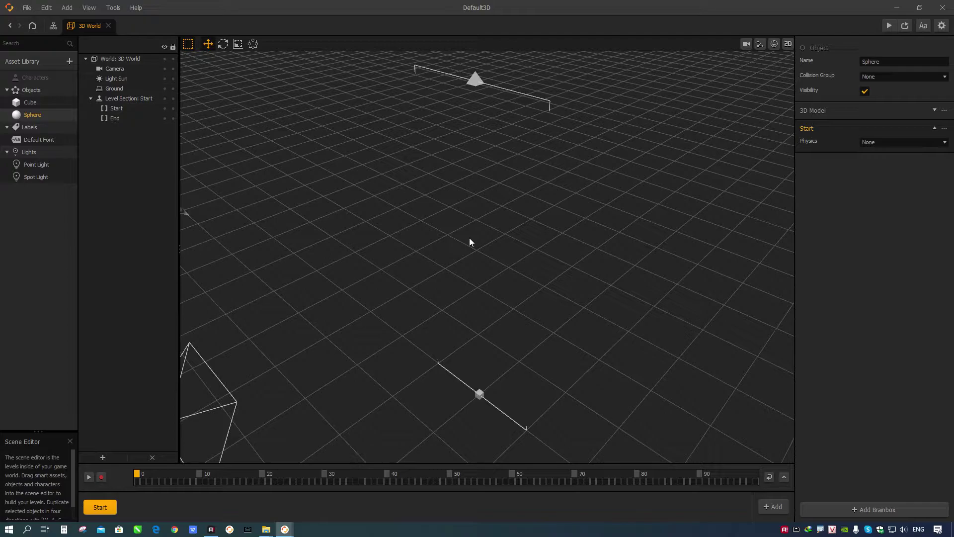
pyautogui.scroll(-5, 401, 273)
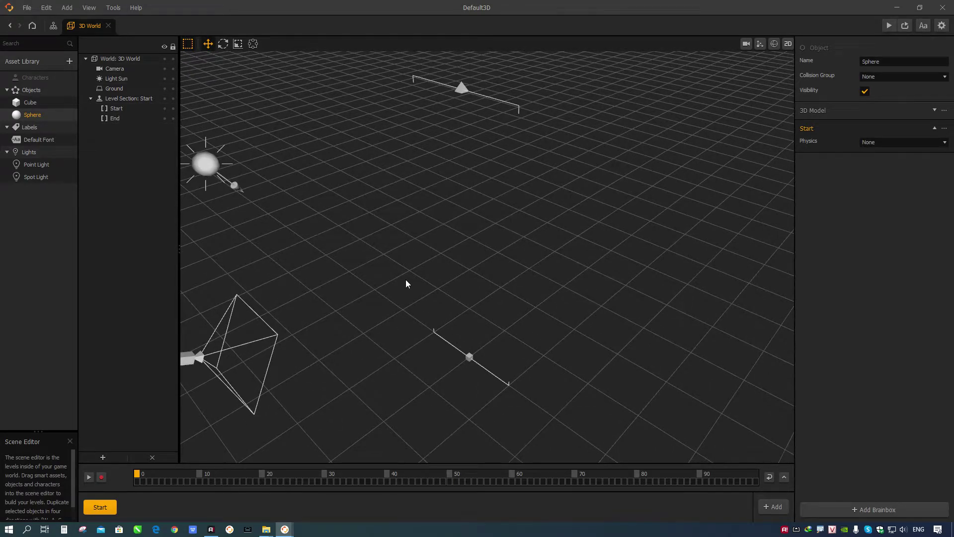
pyautogui.moveTo(32, 115); pyautogui.dragTo(422, 231)
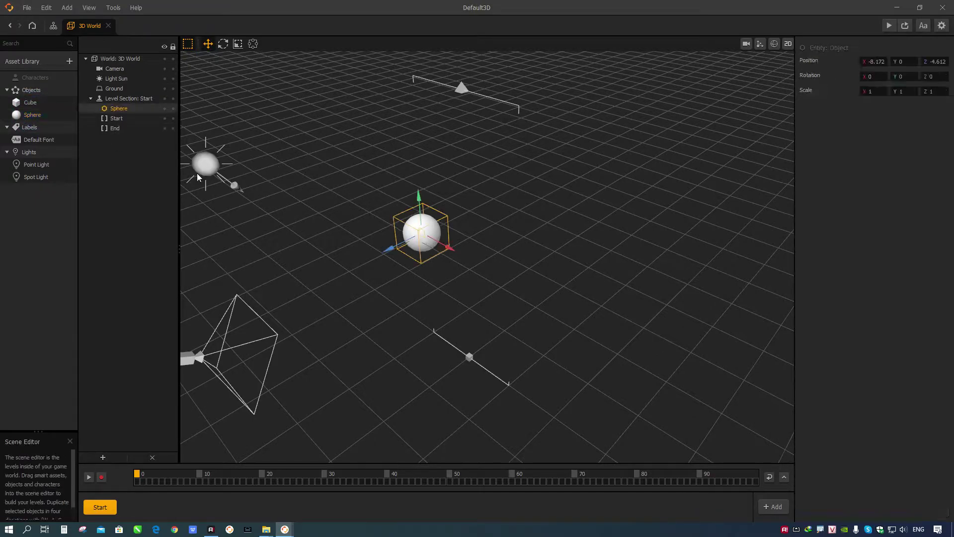
# Turn the Sphere asset into a character and rename it Actor
pyautogui.moveTo(38, 115); pyautogui.dragTo(40, 78)
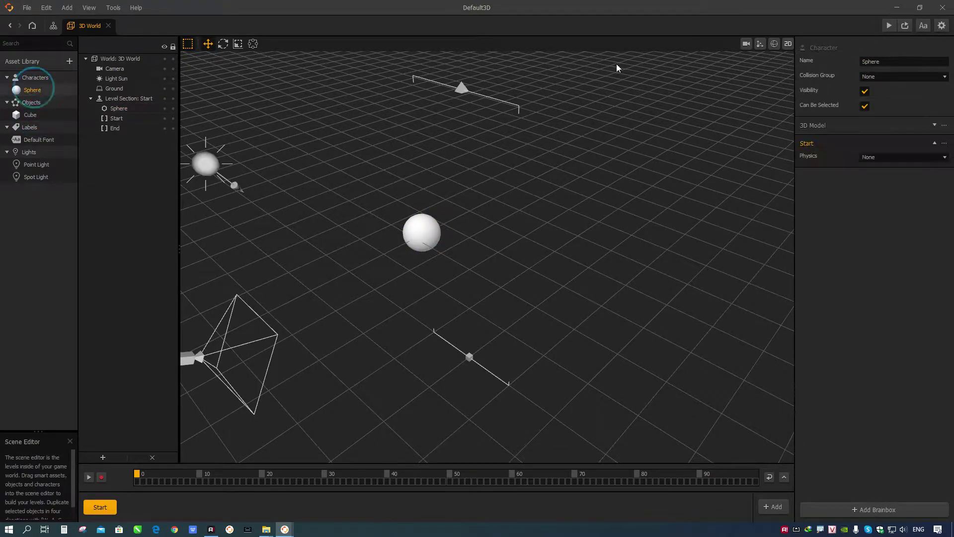
pyautogui.click(879, 61)
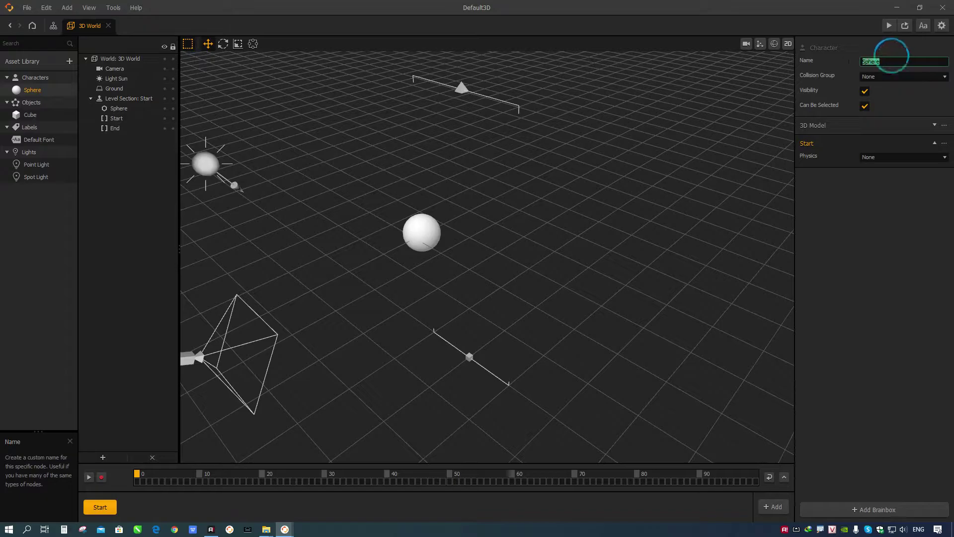
pyautogui.write('Actor')
pyautogui.press('Return')
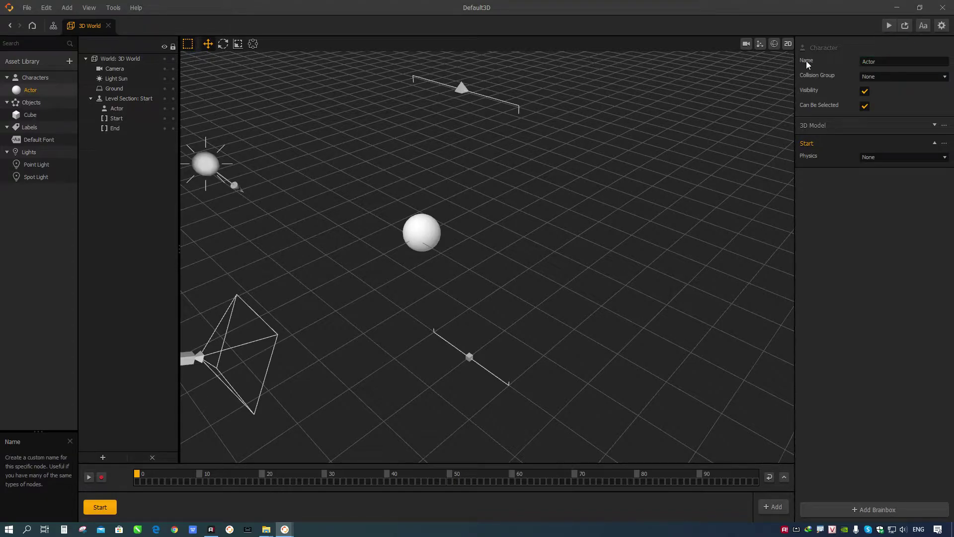
# Set the scene Actor's scale to 0.4 on the X, Y and Z axes
pyautogui.click(434, 232)
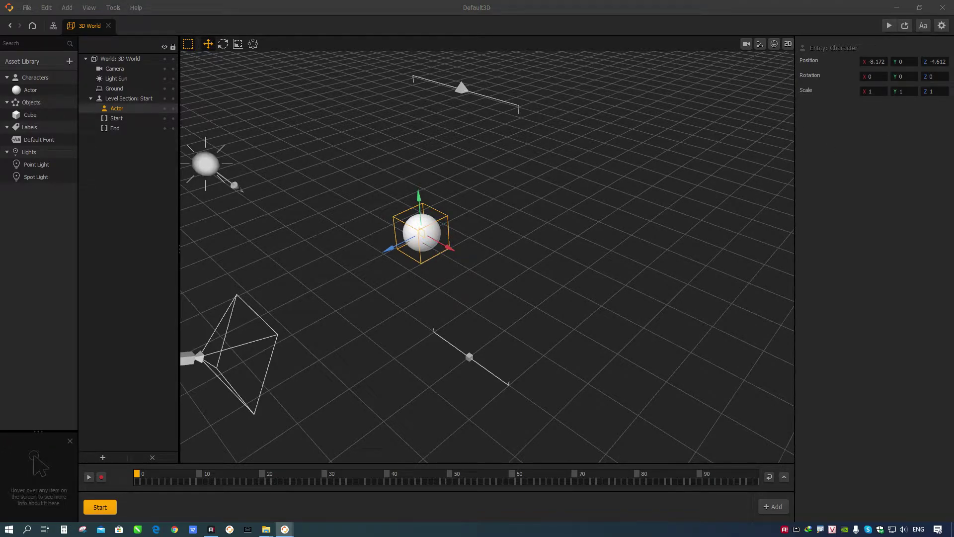
pyautogui.click(876, 91)
pyautogui.moveTo(879, 92); pyautogui.dragTo(851, 94)
pyautogui.write('0.4')
pyautogui.press('Tab')
pyautogui.write('0.4')
pyautogui.press('Tab')
pyautogui.write('0.4')
pyautogui.press('Return')
# Move the Camera to about X -6.4 and the Light Sun to X -6, clear of the level borders
pyautogui.moveTo(453, 306); pyautogui.dragTo(452, 331, button='right')
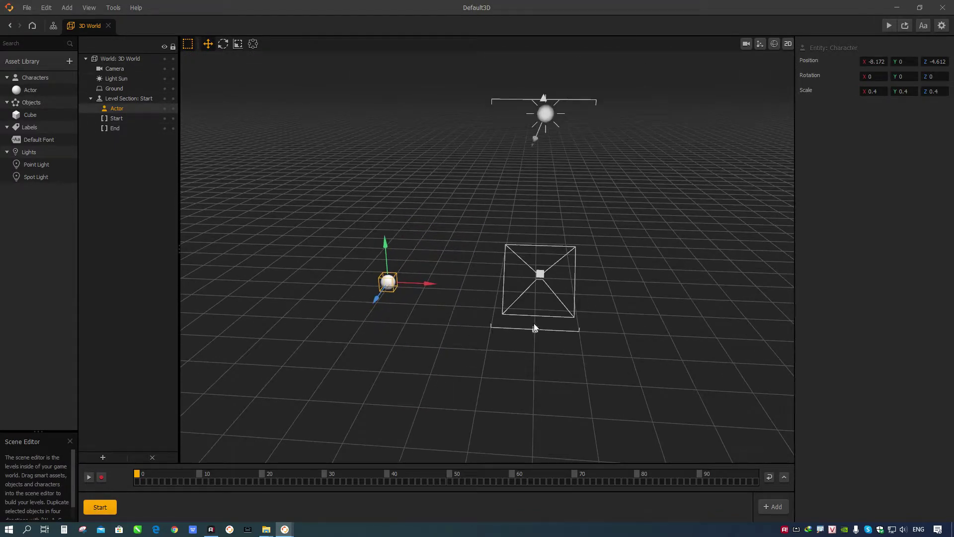
pyautogui.click(110, 68)
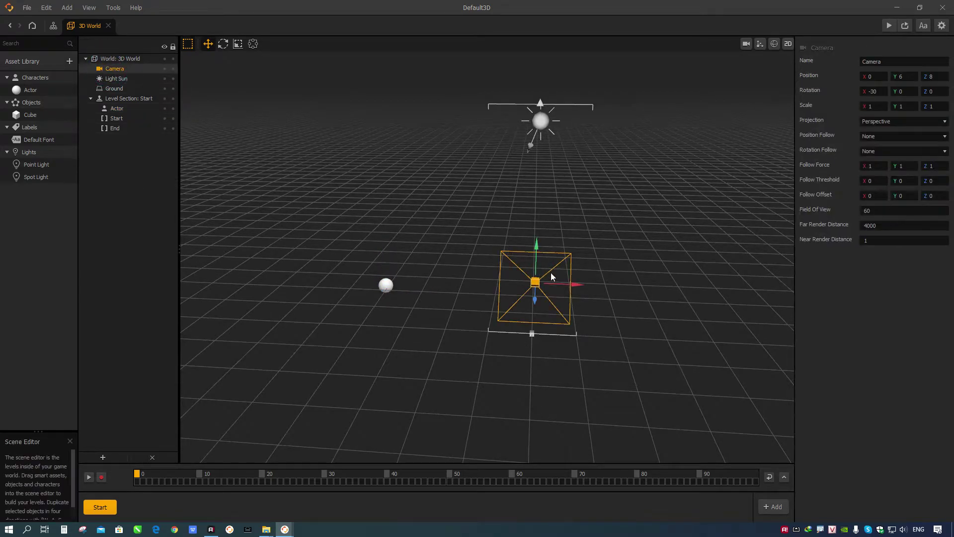
pyautogui.moveTo(572, 285); pyautogui.dragTo(336, 258)
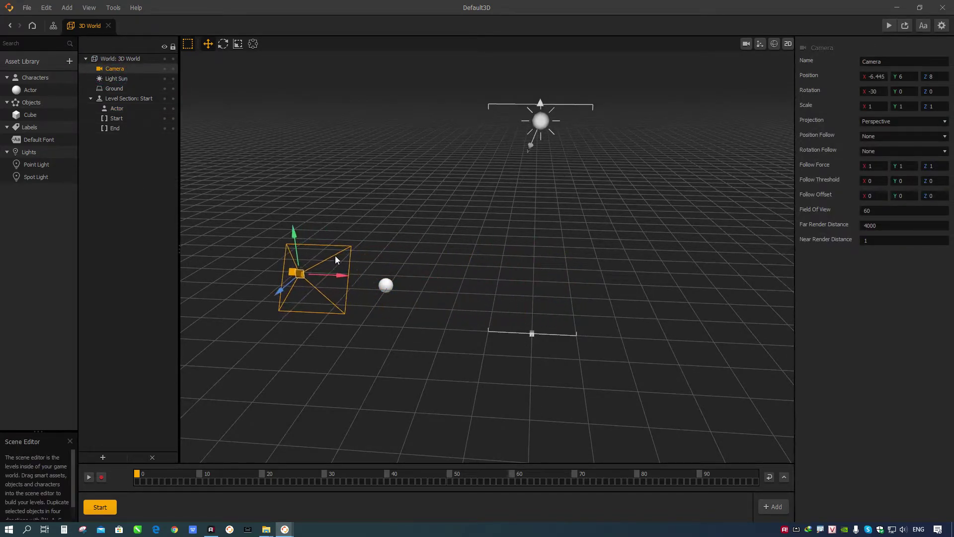
pyautogui.click(547, 118)
pyautogui.moveTo(581, 123); pyautogui.dragTo(353, 118)
# Position the Actor above the Start border at X 0, Z 0 and about Y 3.8
pyautogui.moveTo(506, 161); pyautogui.dragTo(487, 209, button='middle')
pyautogui.scroll(3, 515, 209)
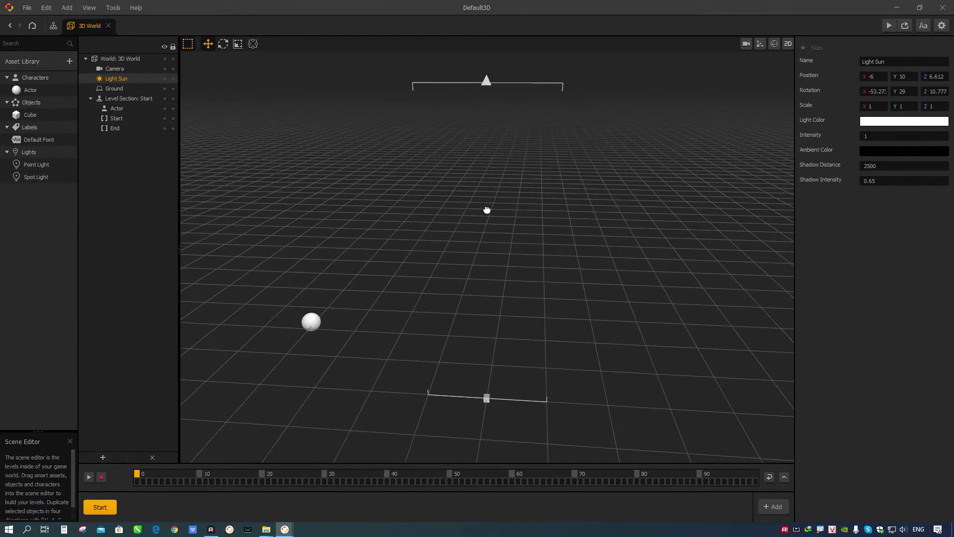
pyautogui.click(323, 322)
pyautogui.moveTo(347, 324); pyautogui.dragTo(526, 344)
pyautogui.click(935, 62)
pyautogui.write('0')
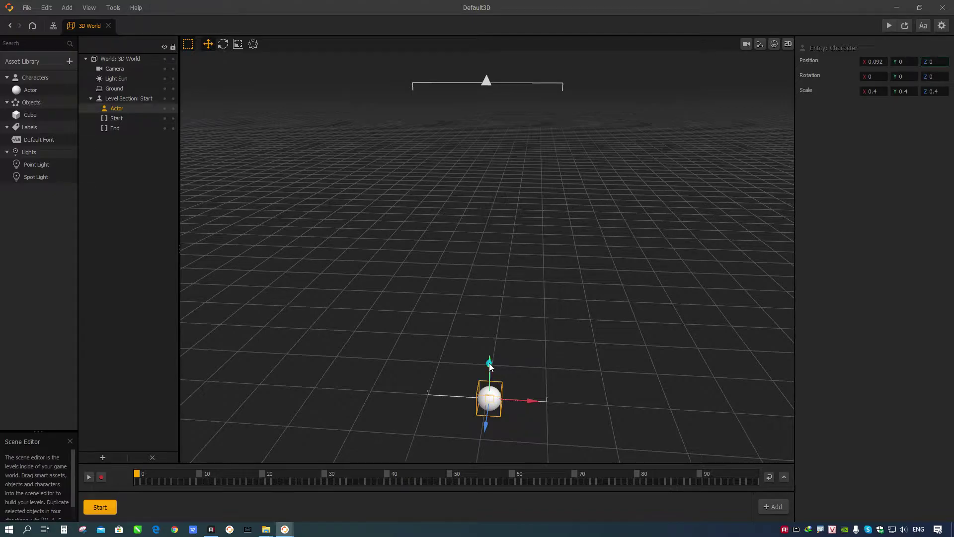
pyautogui.moveTo(490, 366); pyautogui.dragTo(479, 255)
pyautogui.click(877, 59)
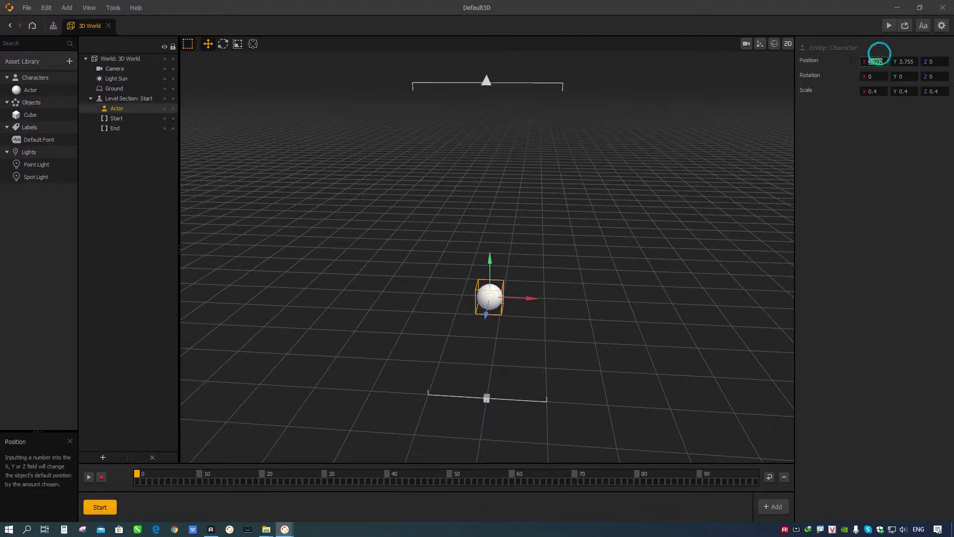
pyautogui.write('0')
pyautogui.click(666, 273)
# Assign the Actor asset to the Character collision group
pyautogui.moveTo(588, 305); pyautogui.dragTo(550, 277)
pyautogui.click(32, 91)
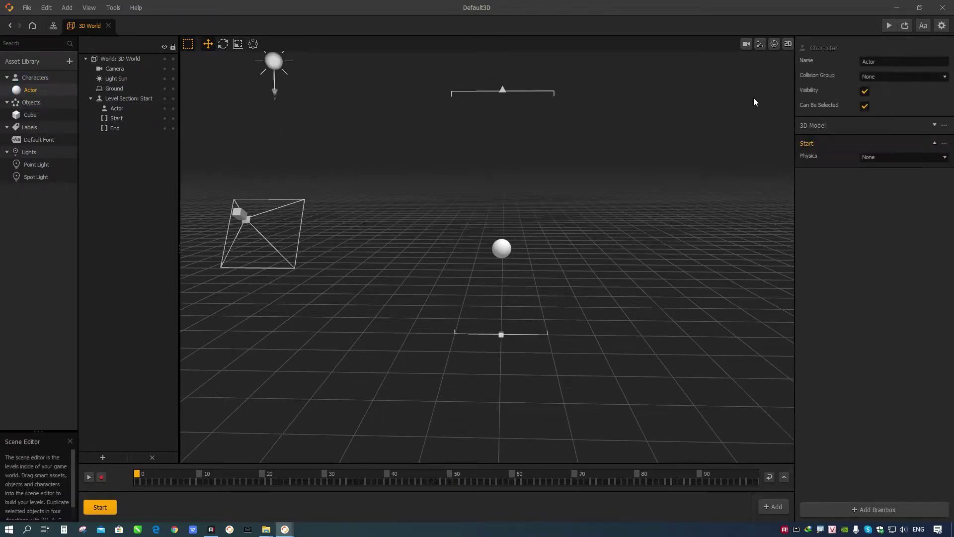
pyautogui.click(880, 77)
pyautogui.click(882, 98)
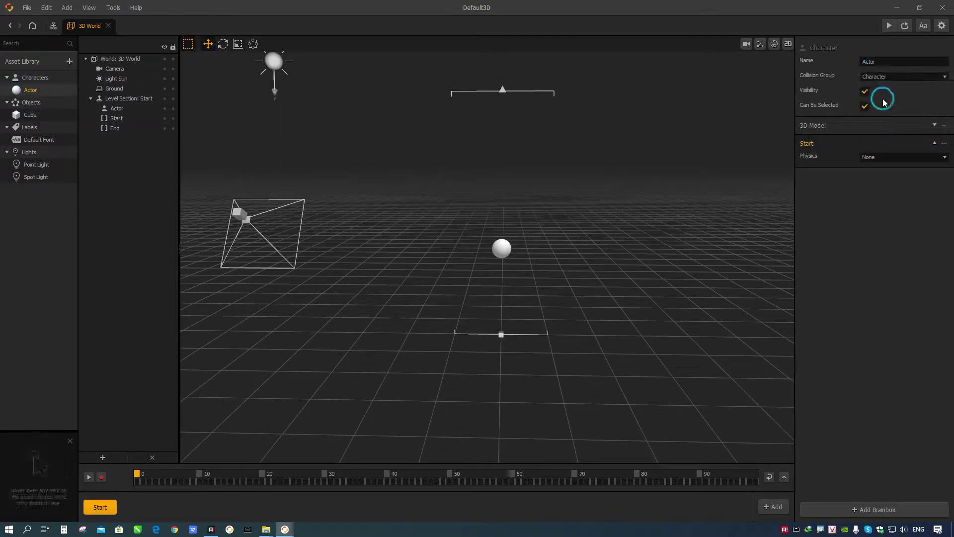
# Color the Actor asset's 3D model light orange and set its physics to Dynamic
pyautogui.click(863, 127)
pyautogui.click(892, 197)
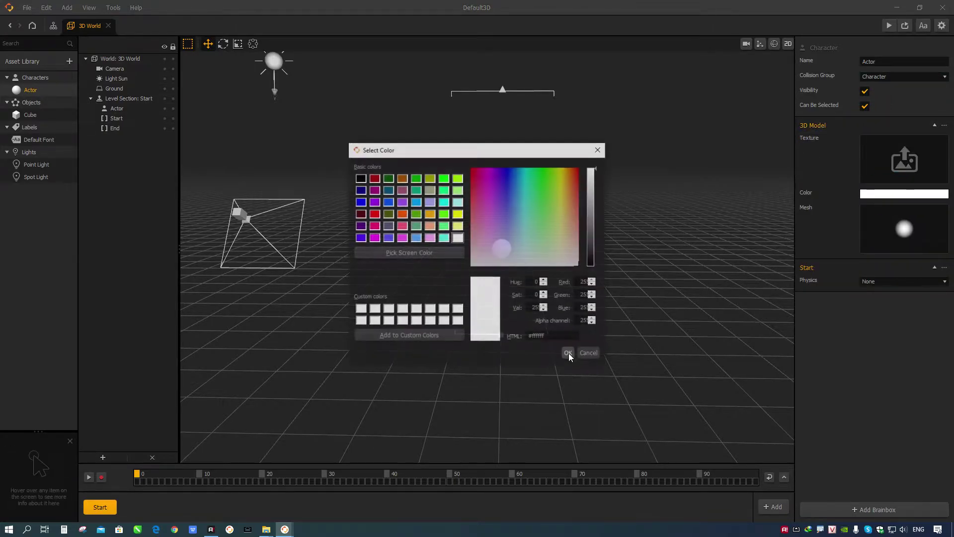
pyautogui.click(565, 208)
pyautogui.moveTo(566, 207); pyautogui.dragTo(569, 208)
pyautogui.click(569, 353)
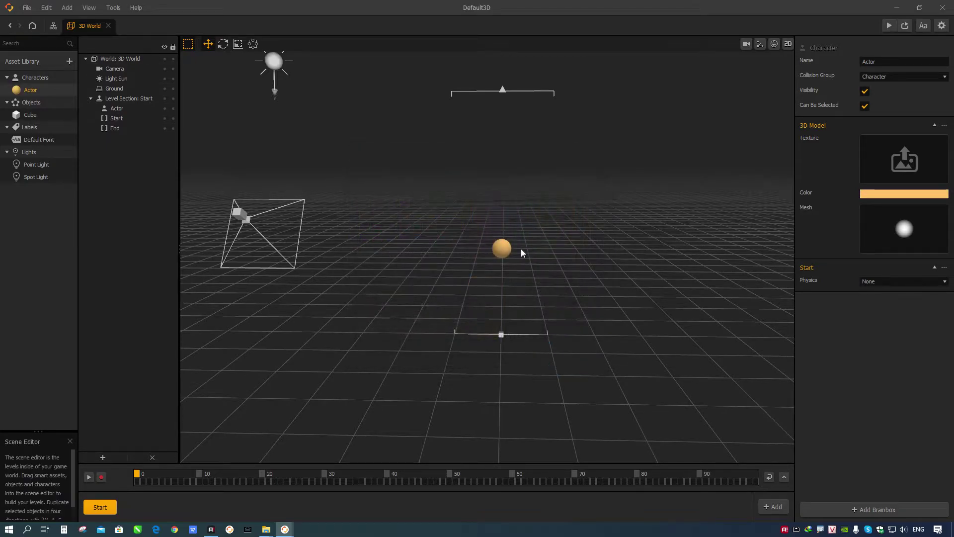
pyautogui.click(934, 125)
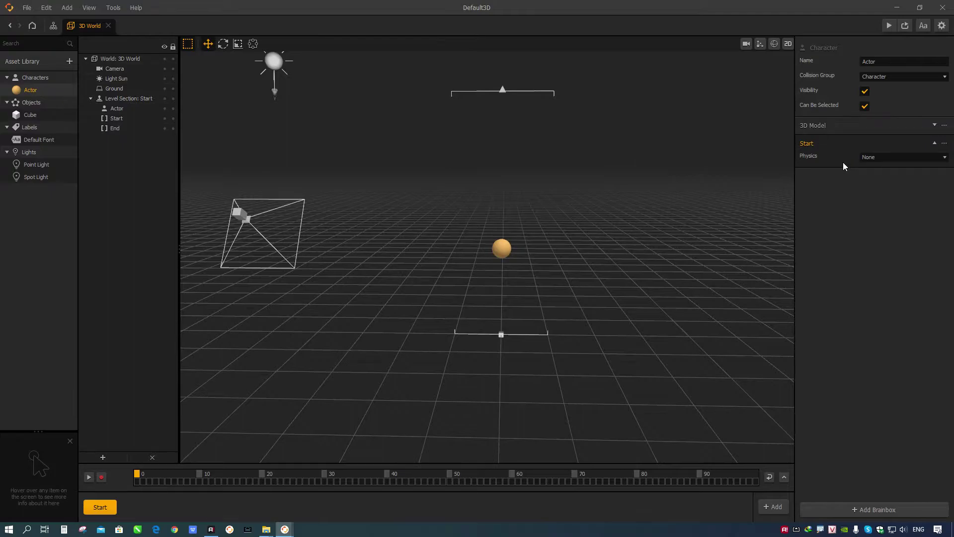
pyautogui.click(875, 158)
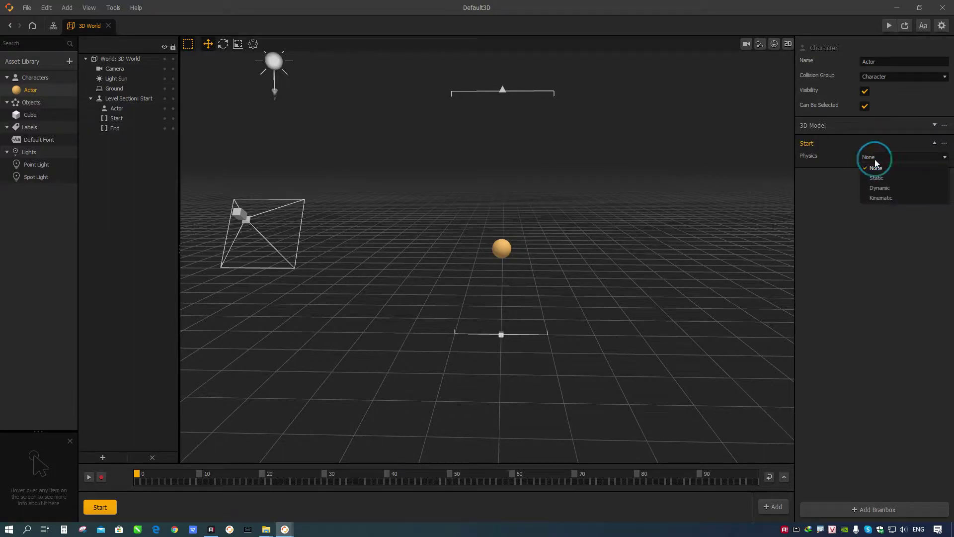
pyautogui.click(883, 188)
# Place the Cube asset in the scene at about X -3.9, Y 0, Z -4.5 and rename the asset Platform
pyautogui.moveTo(605, 273); pyautogui.dragTo(560, 290, button='right')
pyautogui.click(33, 115)
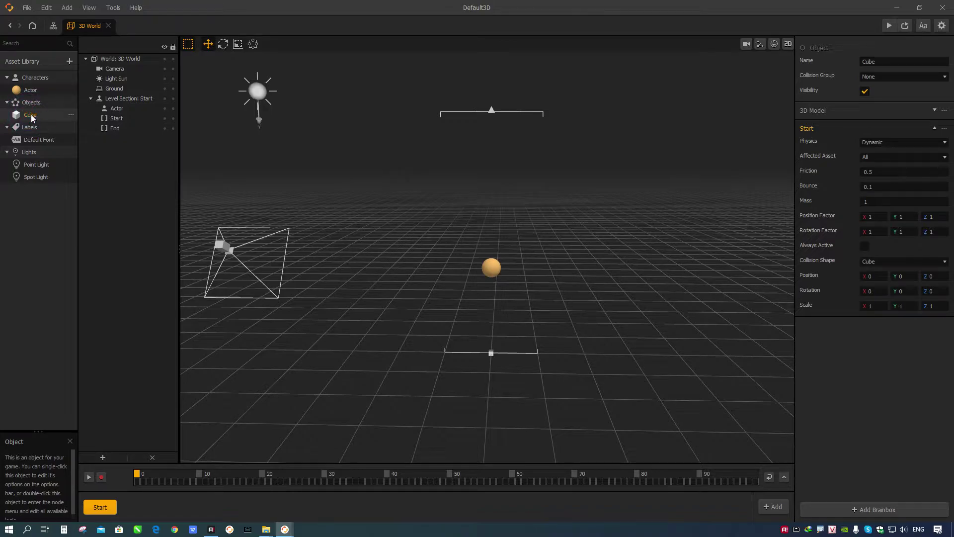
pyautogui.moveTo(31, 117); pyautogui.dragTo(418, 317)
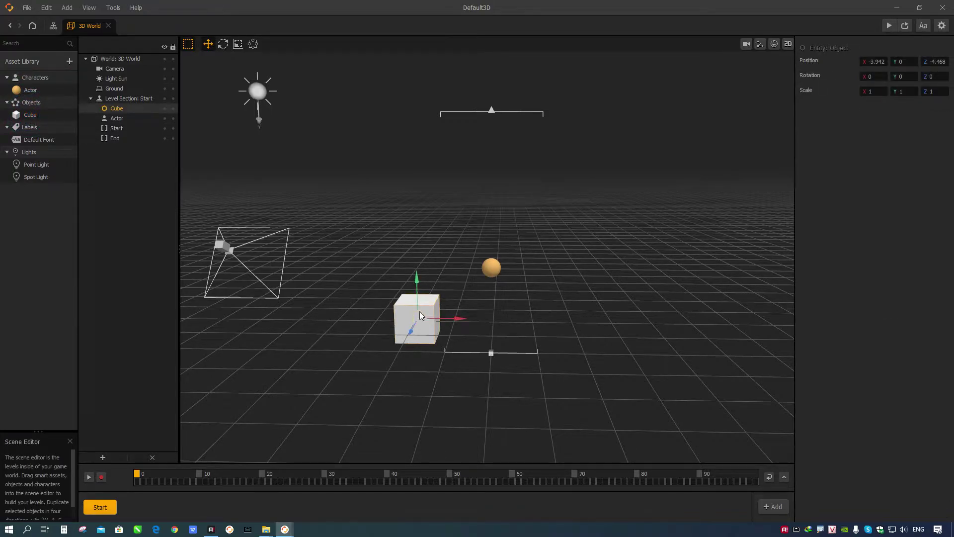
pyautogui.click(29, 114)
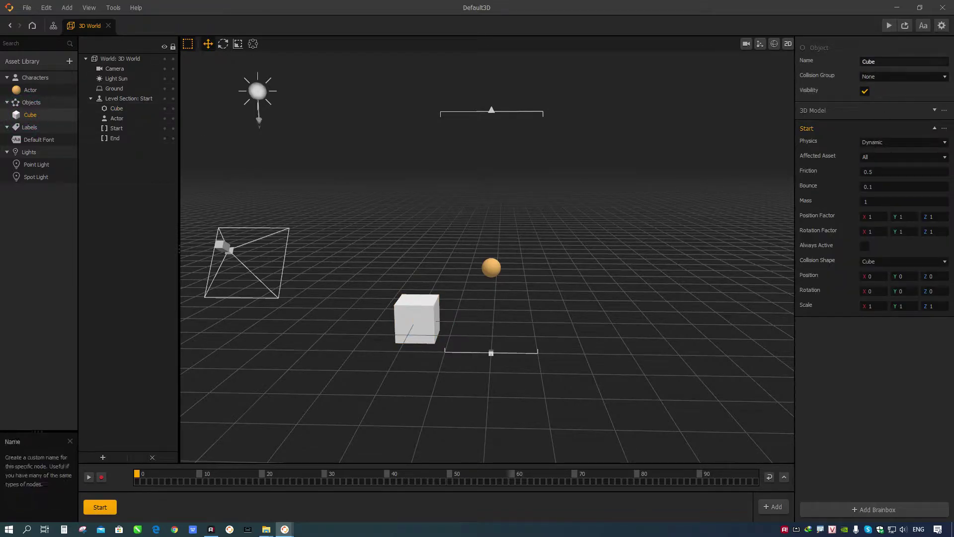
pyautogui.click(882, 62)
pyautogui.write('Platform')
pyautogui.press('Return')
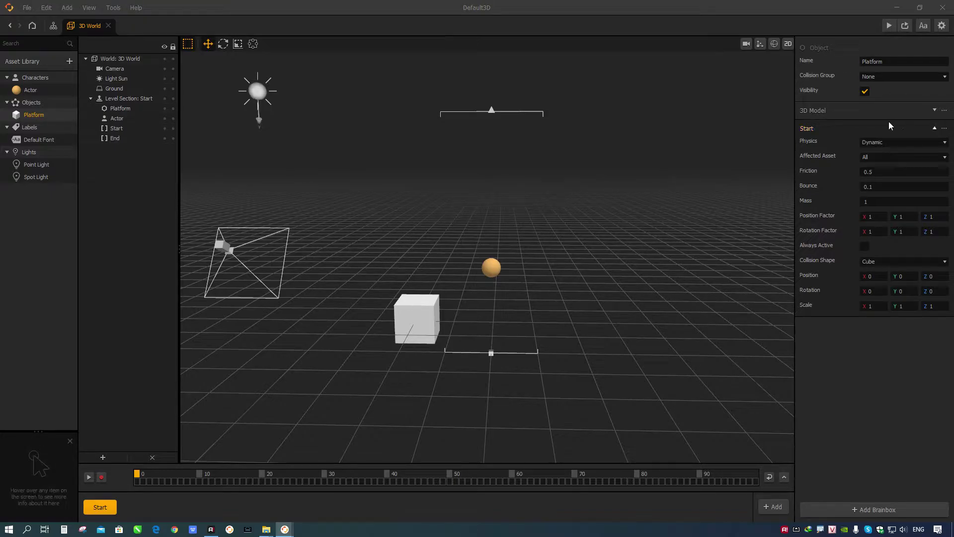
# Assign the Platform asset to the Platform collision group and set its physics to Kinematic
pyautogui.click(867, 78)
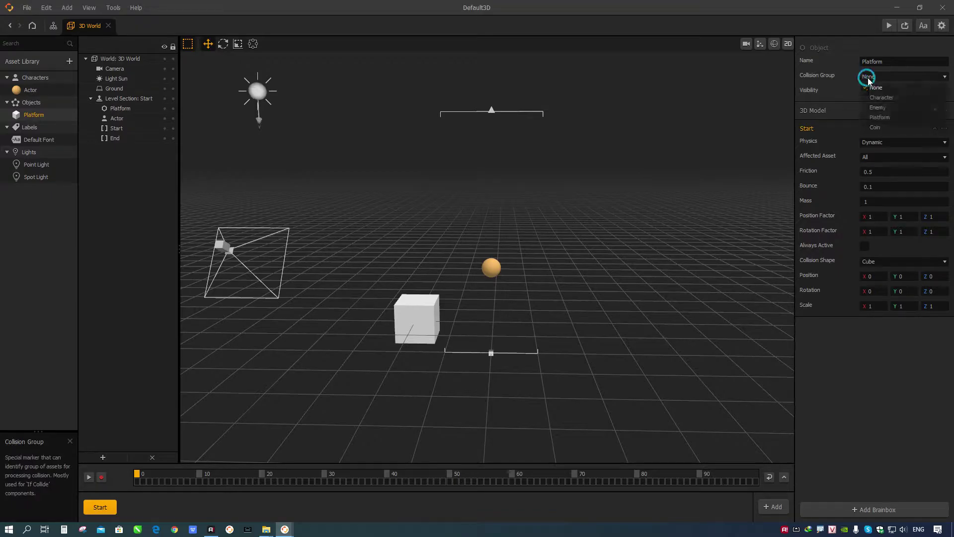
pyautogui.click(880, 115)
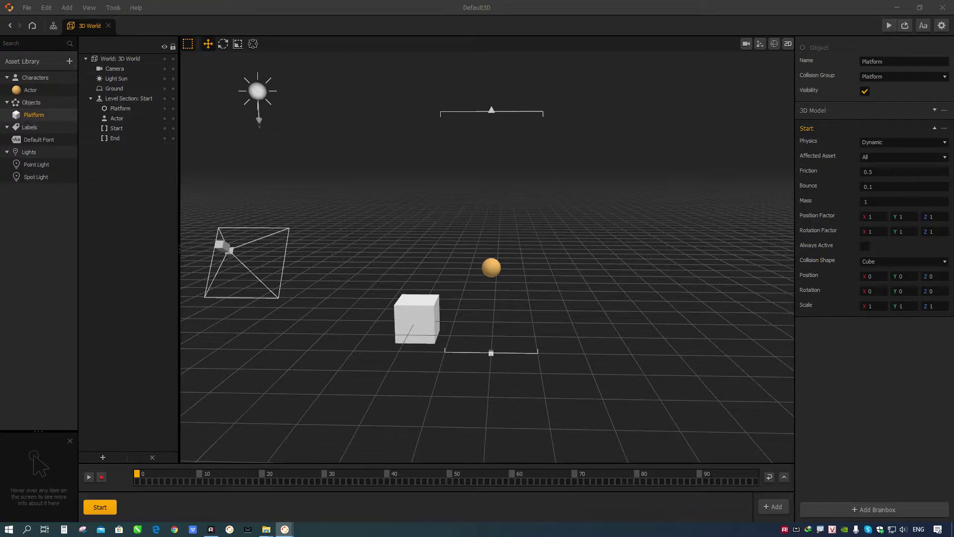
pyautogui.click(920, 110)
pyautogui.click(922, 110)
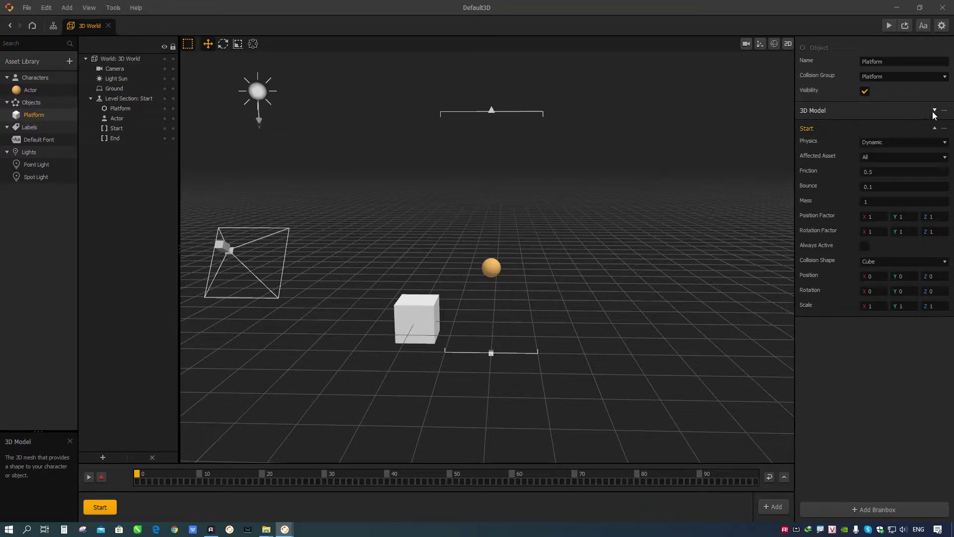
pyautogui.click(896, 140)
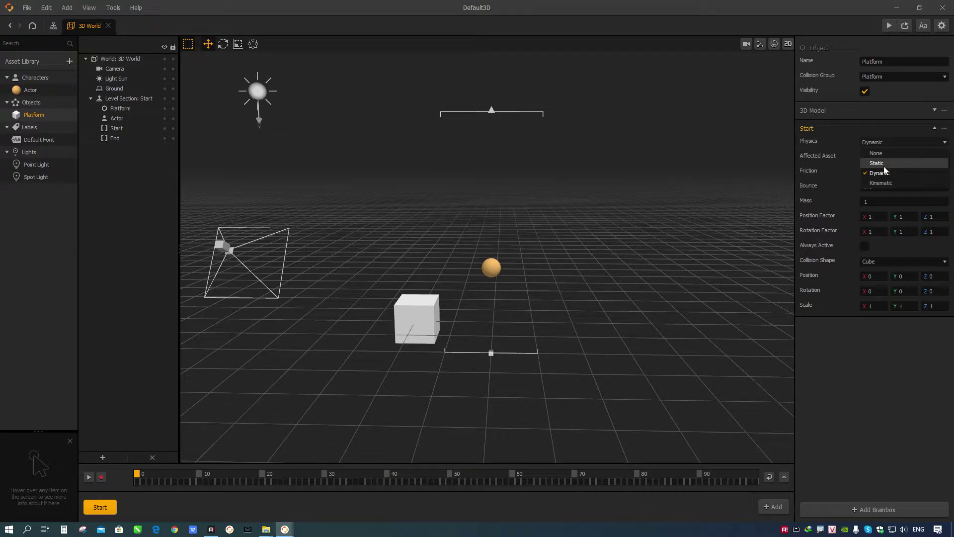
pyautogui.click(882, 182)
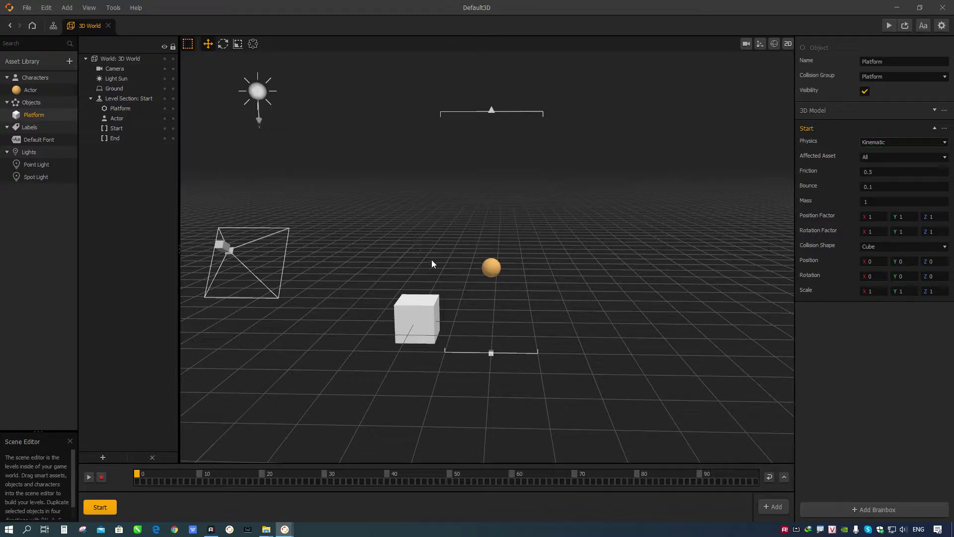
pyautogui.click(885, 109)
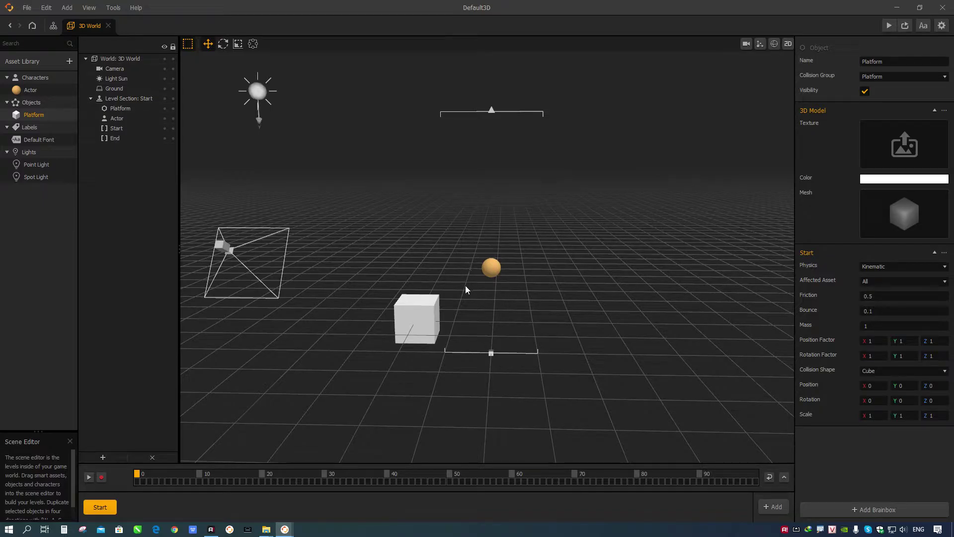
# Raise the scene Platform to about Y 4 and flatten it to a Y scale of about 0.16
pyautogui.click(435, 313)
pyautogui.moveTo(416, 286); pyautogui.dragTo(415, 238)
pyautogui.press('r')
pyautogui.scroll(2, 418, 244)
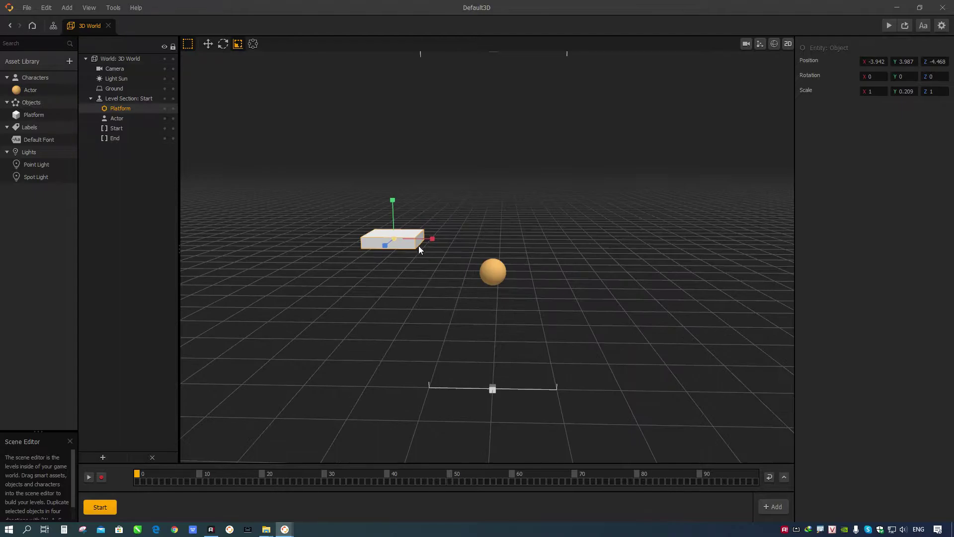
pyautogui.moveTo(392, 201); pyautogui.dragTo(391, 211)
pyautogui.scroll(-3, 467, 243)
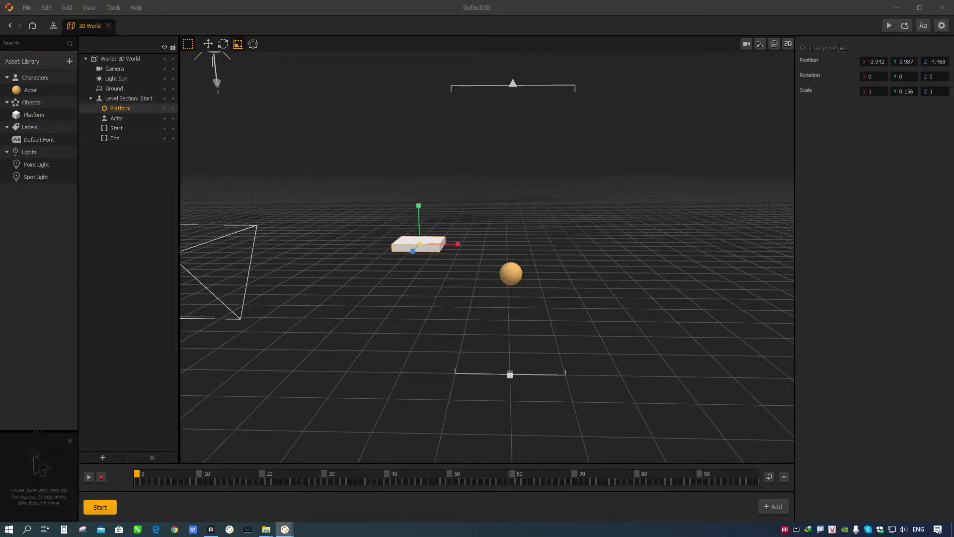
# Set the scene Platform's Y scale to 0.2
pyautogui.click(651, 246)
pyautogui.click(444, 246)
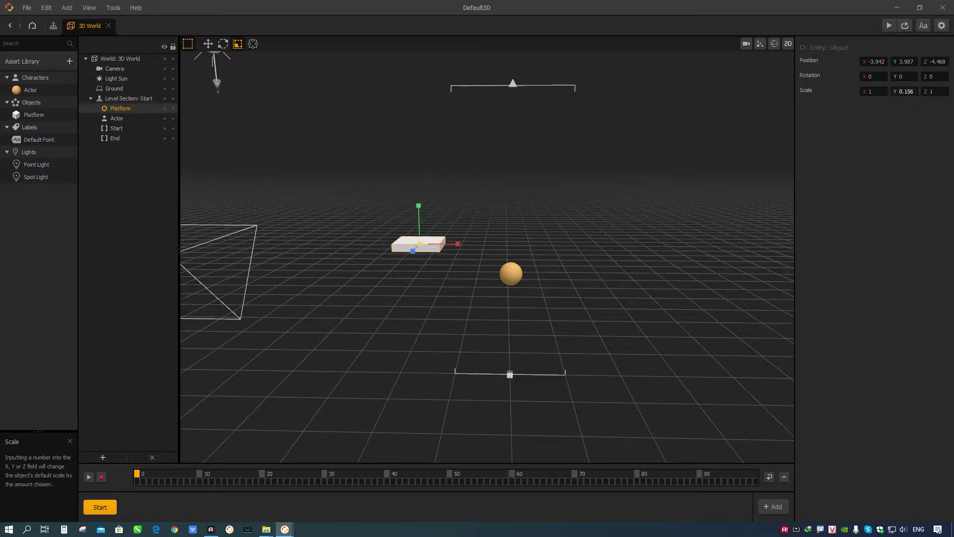
pyautogui.click(906, 91)
pyautogui.write('0.2')
pyautogui.click(677, 252)
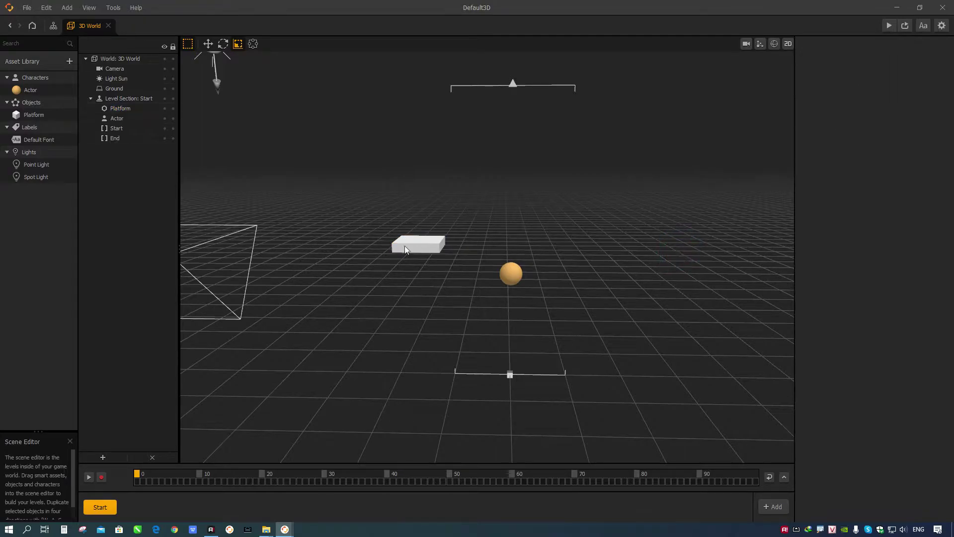
# Reduce the scene Actor's scale to 0.2 on the X, Y and Z axes
pyautogui.scroll(-3, 475, 281)
pyautogui.moveTo(475, 281); pyautogui.dragTo(489, 281, button='middle')
pyautogui.scroll(5, 492, 275)
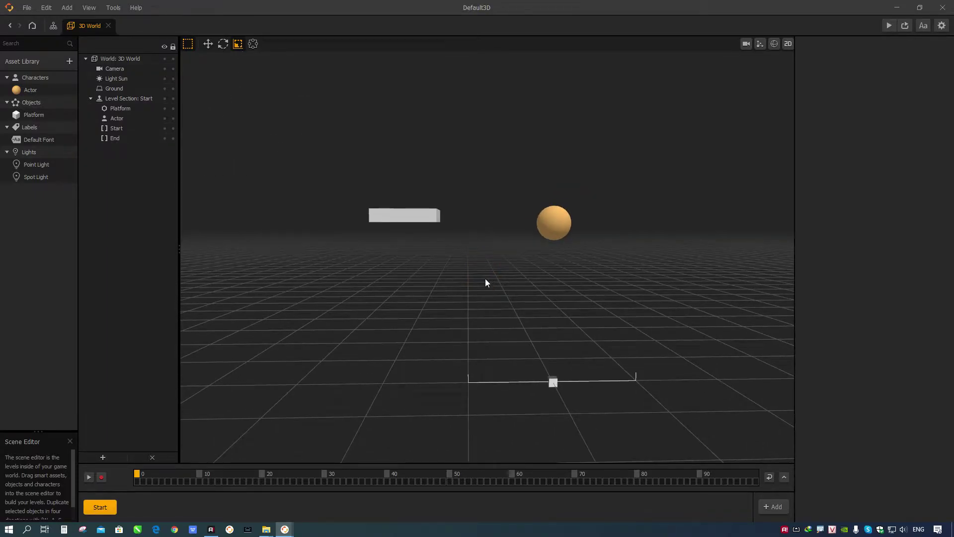
pyautogui.scroll(-1, 424, 279)
pyautogui.moveTo(423, 279)
pyautogui.mouseDown(button='middle')
pyautogui.moveTo(432, 275)
pyautogui.moveTo(408, 284)
pyautogui.mouseUp(button='middle')
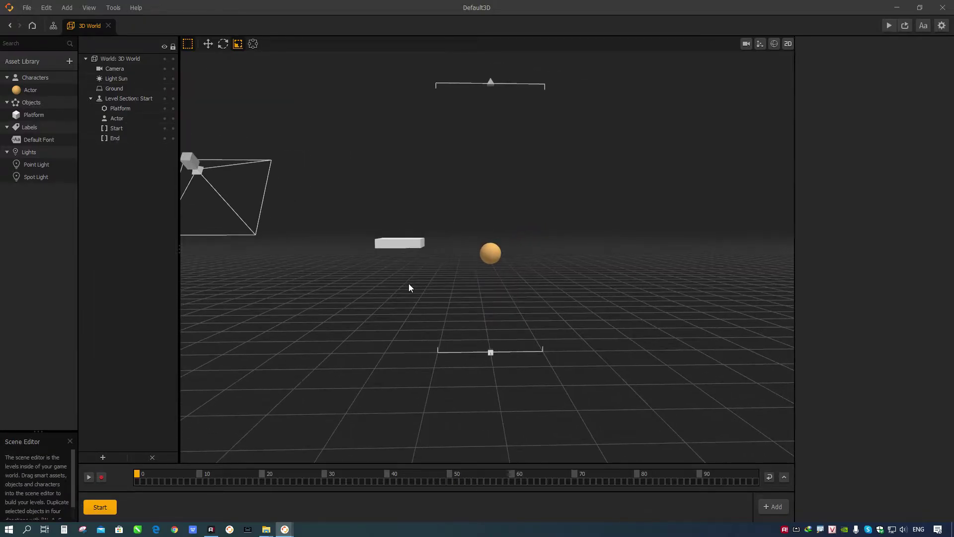
pyautogui.click(29, 90)
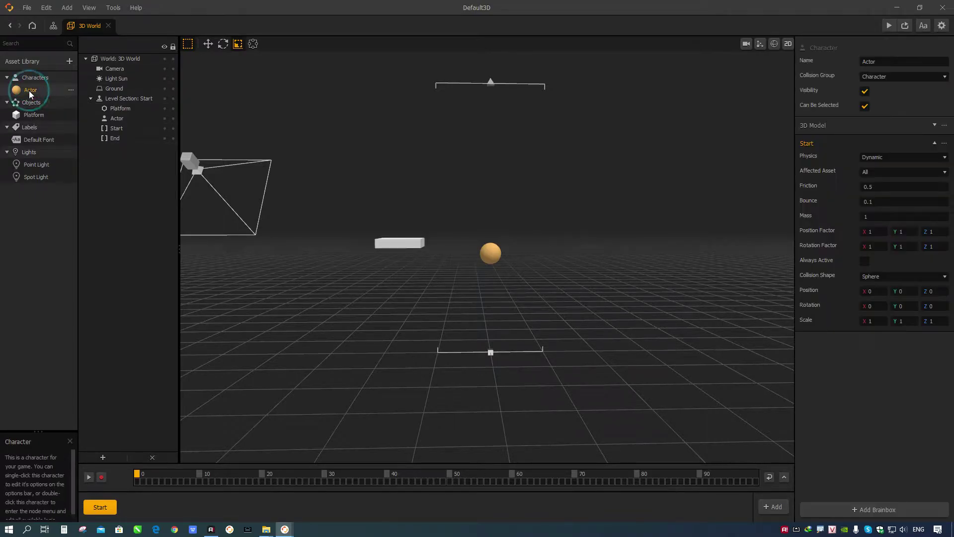
pyautogui.click(118, 120)
pyautogui.click(873, 91)
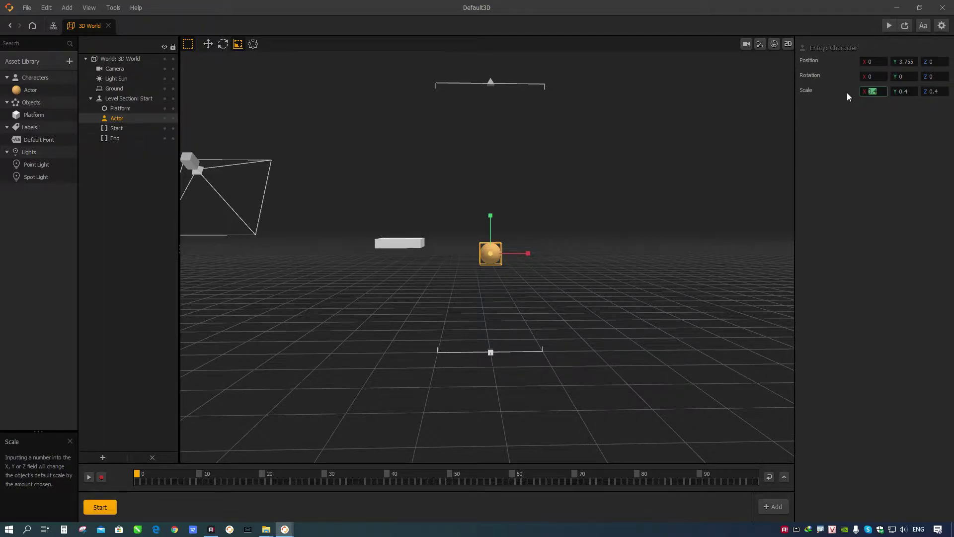
pyautogui.write('0.2')
pyautogui.press('Tab')
pyautogui.write('0.2')
pyautogui.press('Tab')
pyautogui.write('0.2')
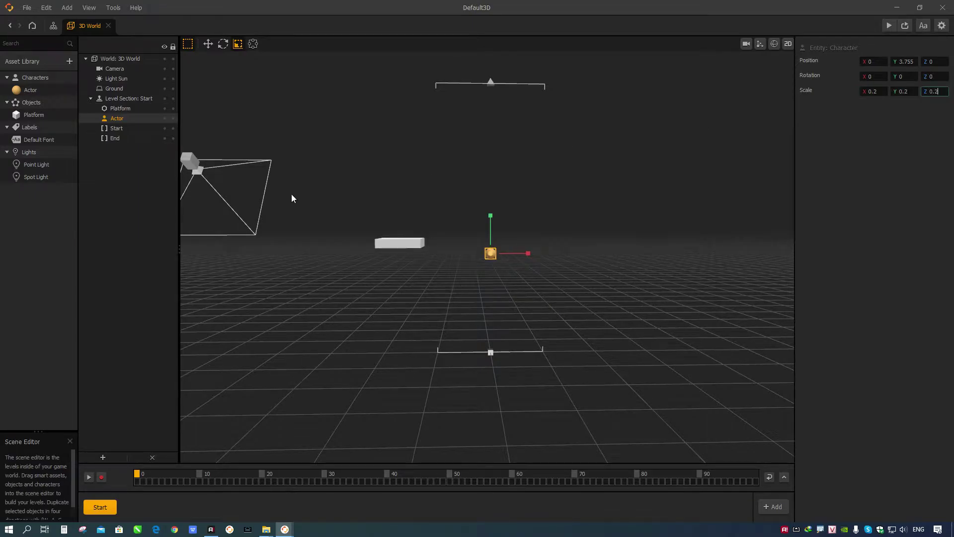
pyautogui.click(548, 232)
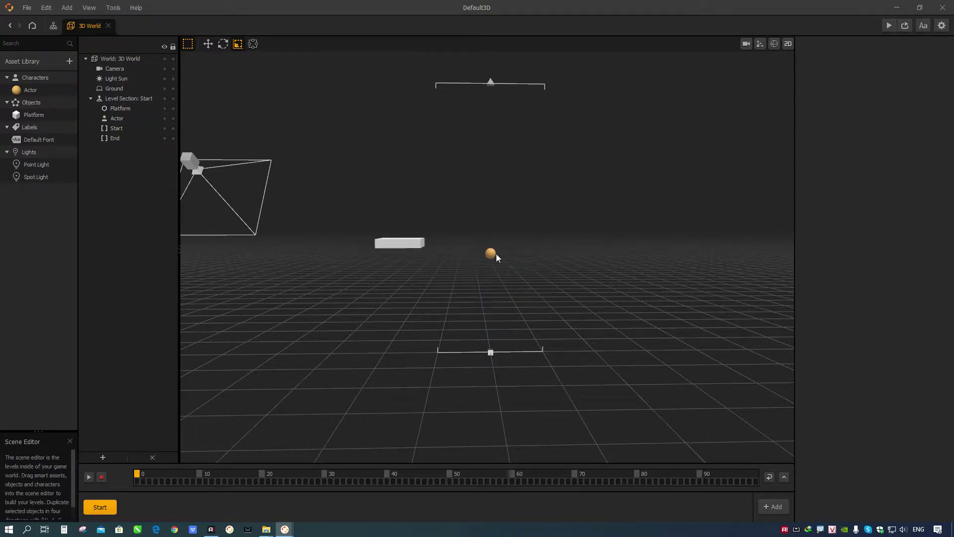
# Set the scene Actor's scale to 0.3 on all three axes and inspect its size beside the Platform
pyautogui.click(129, 118)
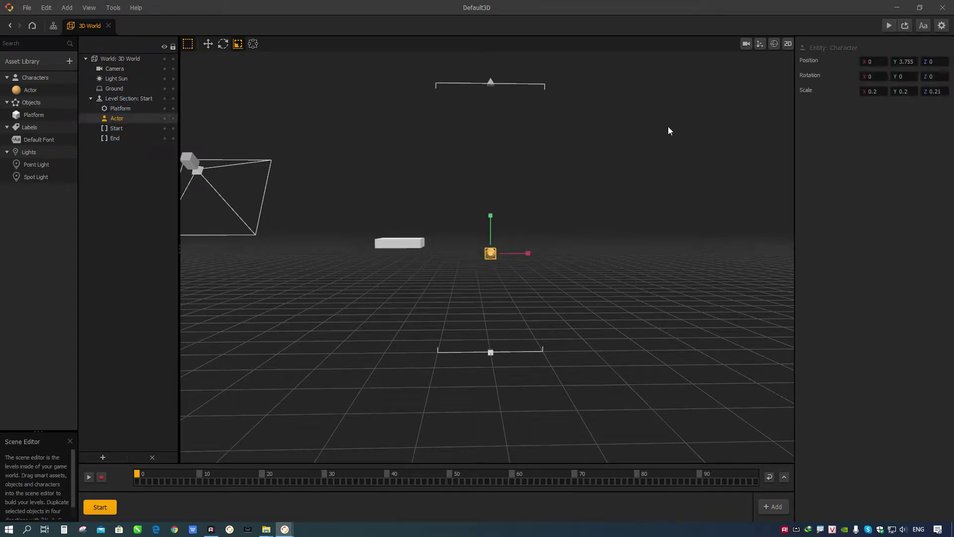
pyautogui.click(874, 91)
pyautogui.write('0.3')
pyautogui.press('Tab')
pyautogui.write('0.3')
pyautogui.press('Tab')
pyautogui.write('0.3')
pyautogui.click(571, 397)
pyautogui.click(490, 253)
pyautogui.click(506, 300)
pyautogui.scroll(5, 491, 287)
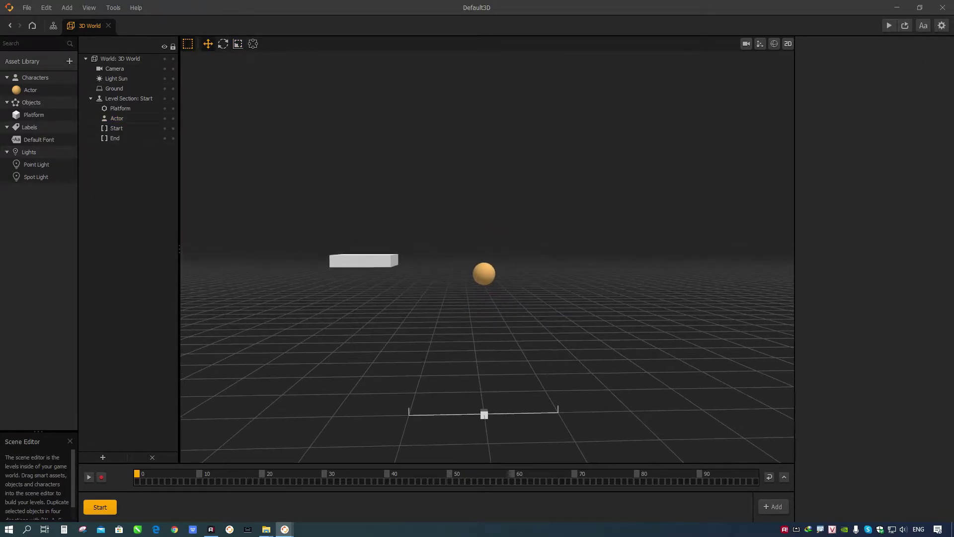
# Slide the scene Platform along X over the Actor to compare their sizes, and move it back to about X -3.87
pyautogui.scroll(-2, 485, 286)
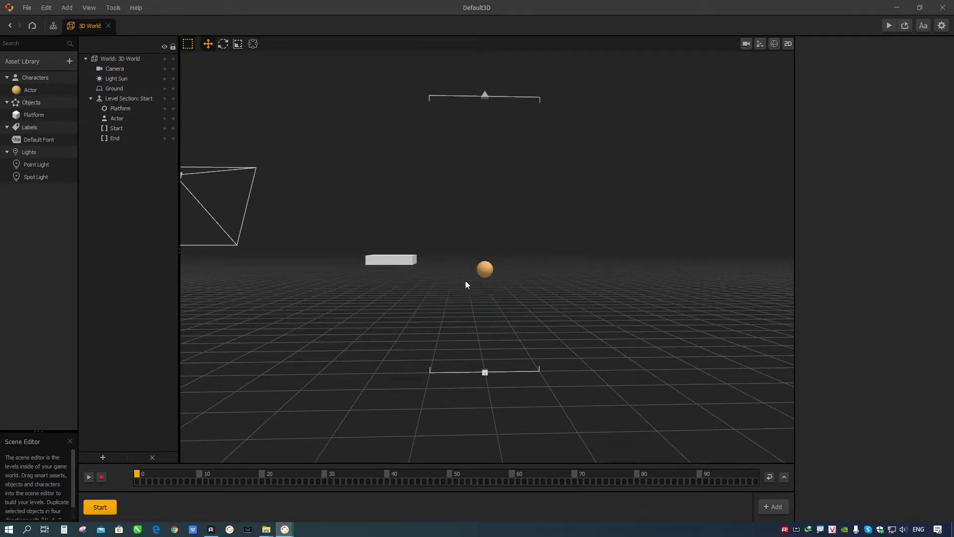
pyautogui.click(484, 268)
pyautogui.click(392, 257)
pyautogui.moveTo(387, 261); pyautogui.dragTo(509, 259)
pyautogui.scroll(2, 502, 265)
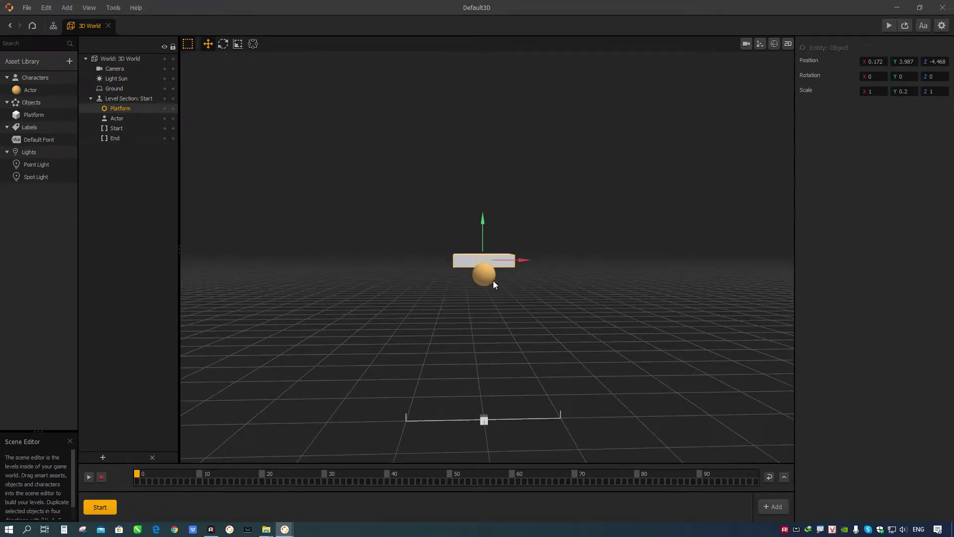
pyautogui.scroll(2, 462, 268)
pyautogui.moveTo(486, 277); pyautogui.dragTo(488, 275, button='middle')
pyautogui.moveTo(492, 248); pyautogui.dragTo(410, 248)
pyautogui.scroll(-3, 487, 251)
pyautogui.scroll(-3, 590, 211)
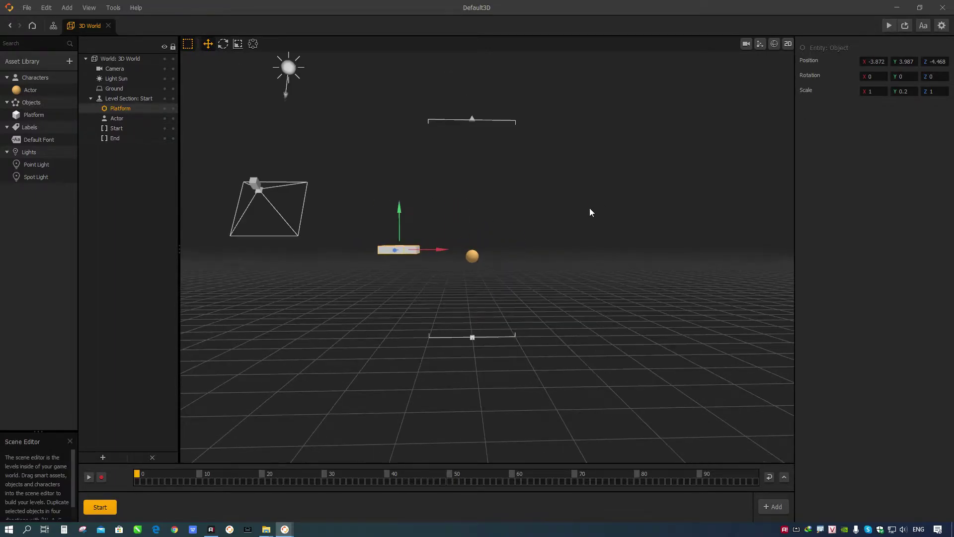
# Set the scene Platform's Z position to 0 and shift it to about X -2.46, Y 4.1
pyautogui.click(935, 61)
pyautogui.write('0')
pyautogui.press('Return')
pyautogui.moveTo(443, 246); pyautogui.dragTo(477, 271, button='right')
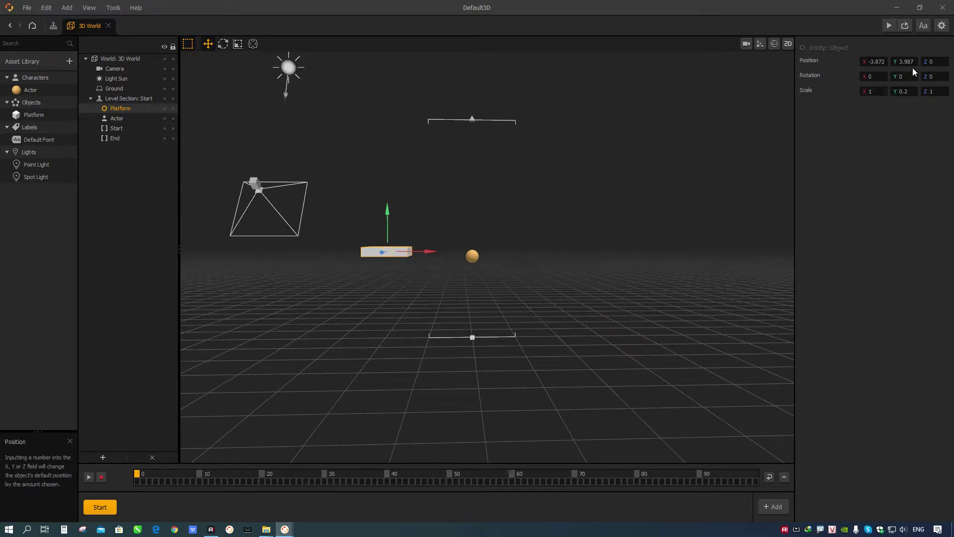
pyautogui.moveTo(388, 219); pyautogui.dragTo(388, 215)
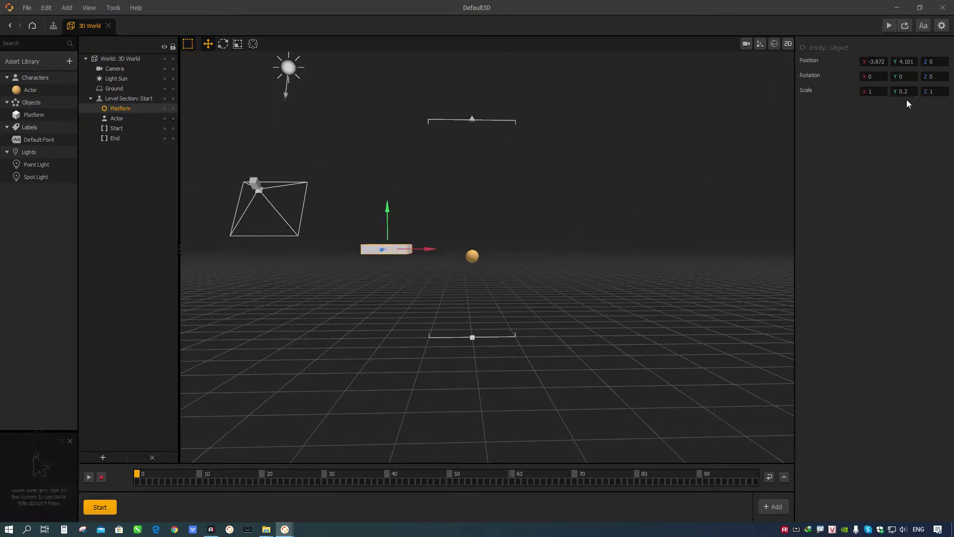
pyautogui.moveTo(426, 253); pyautogui.dragTo(455, 253)
pyautogui.click(932, 61)
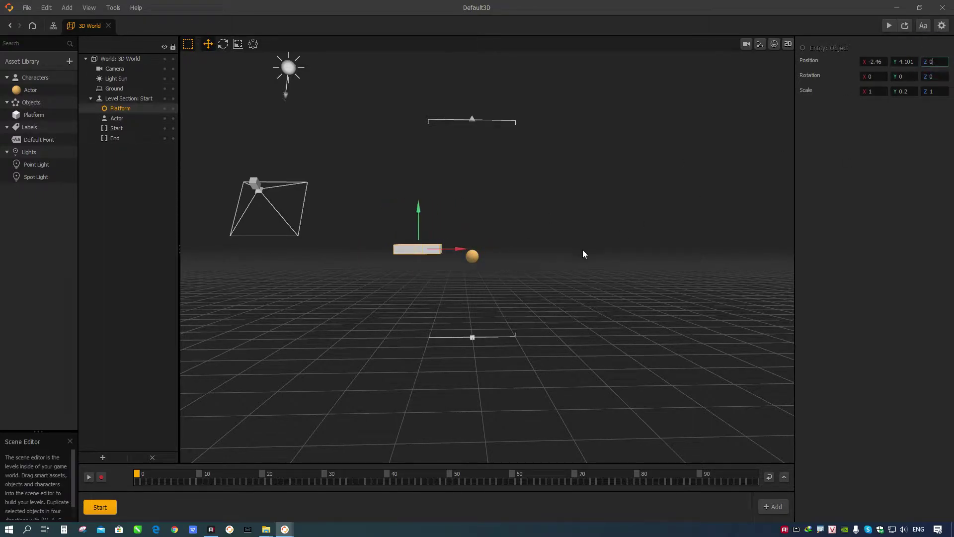
pyautogui.click(593, 251)
pyautogui.scroll(4, 420, 259)
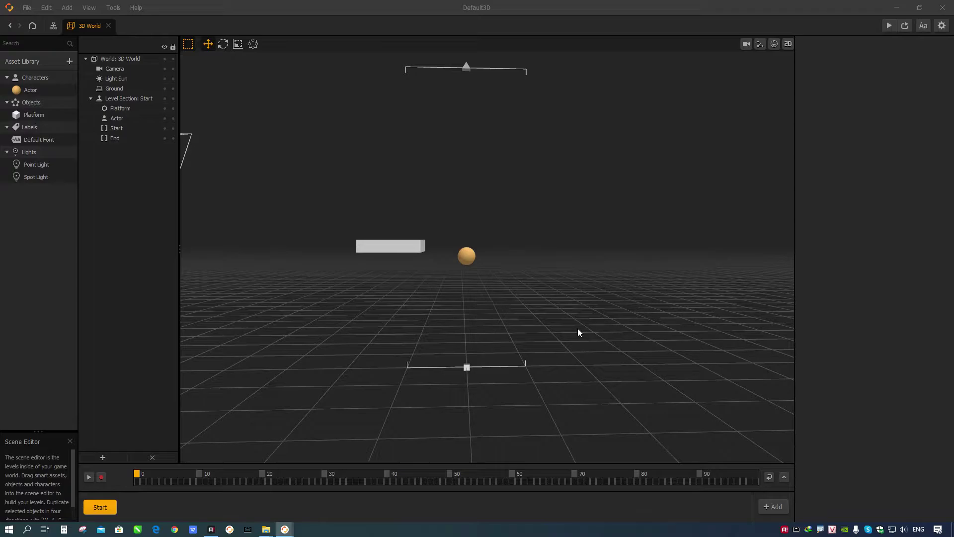
# Set the Platform's X position to 0 and lower it to about Y 1.18, below the Actor
pyautogui.click(390, 247)
pyautogui.moveTo(429, 248); pyautogui.dragTo(502, 249)
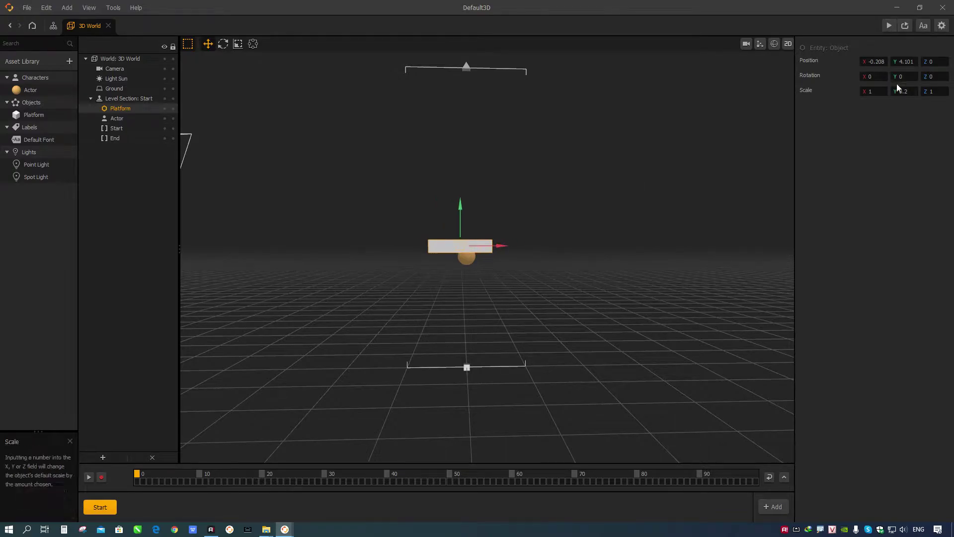
pyautogui.click(861, 61)
pyautogui.write('0')
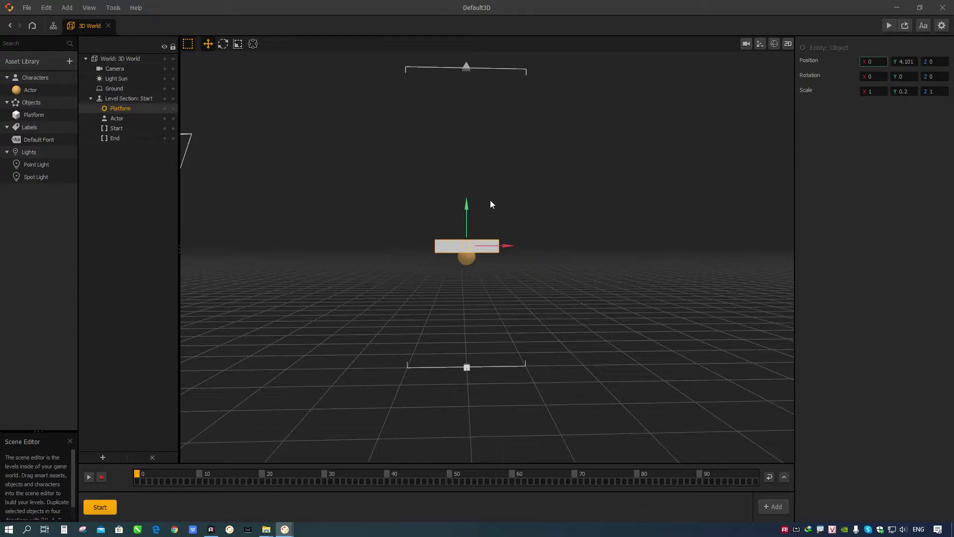
pyautogui.moveTo(466, 206); pyautogui.dragTo(472, 265)
pyautogui.moveTo(472, 264); pyautogui.dragTo(479, 298, button='middle')
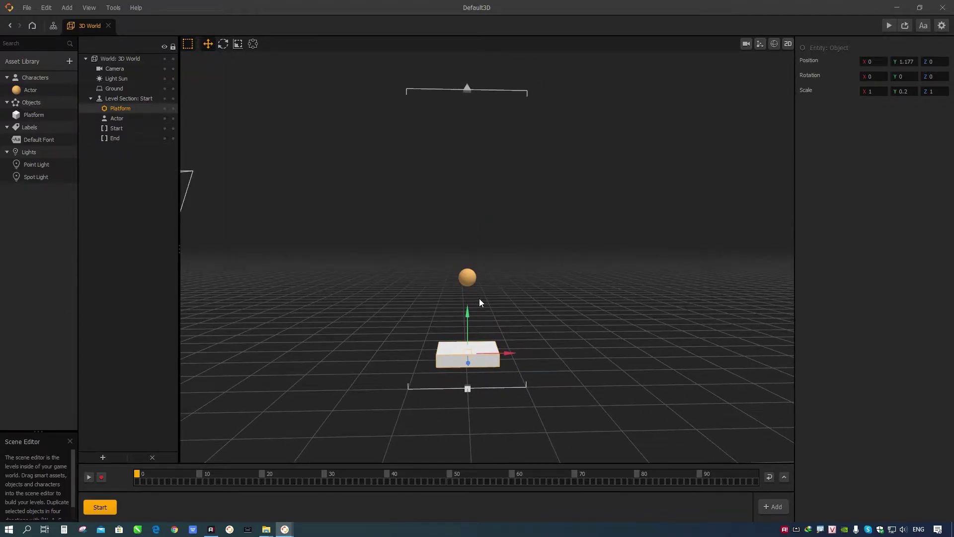
# Lower the Actor to about Y 1.82 so it sits just above the Platform
pyautogui.click(466, 280)
pyautogui.moveTo(468, 239); pyautogui.dragTo(462, 291)
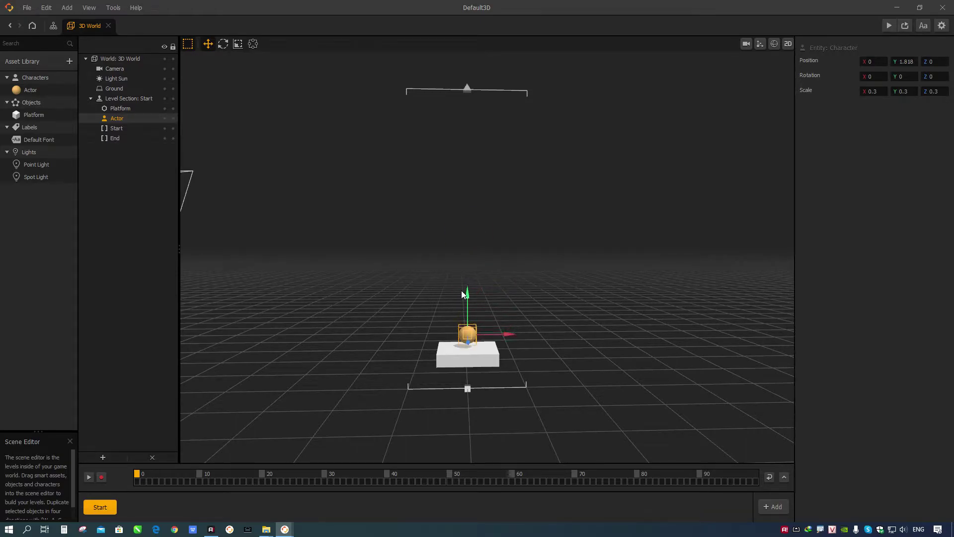
pyautogui.moveTo(496, 294)
pyautogui.mouseDown(button='middle')
pyautogui.moveTo(498, 285)
pyautogui.moveTo(497, 300)
pyautogui.mouseUp(button='middle')
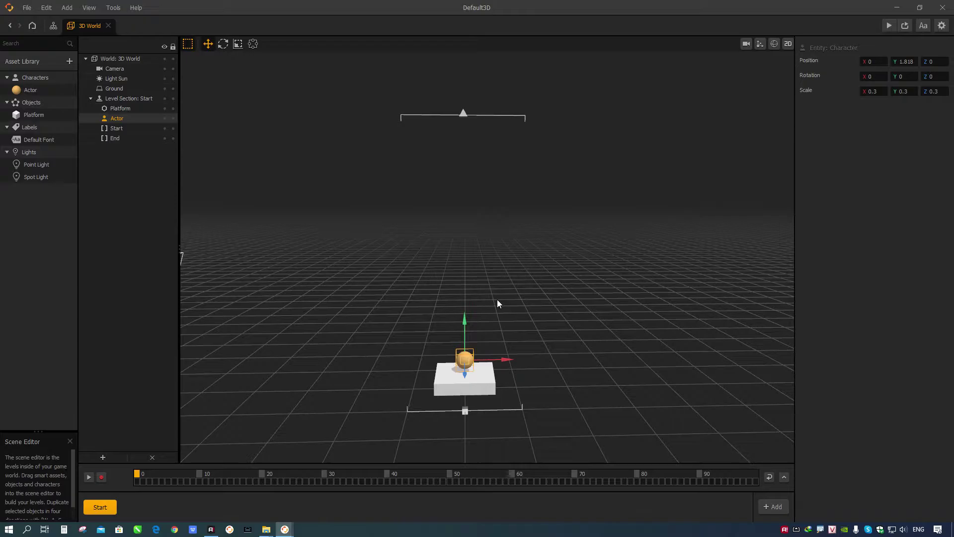
# Duplicate the Platform and move the copy up to about X -1.35, Y 5.53
pyautogui.click(475, 382)
pyautogui.hotkey('ctrl', 'd')
pyautogui.moveTo(465, 342); pyautogui.dragTo(465, 217)
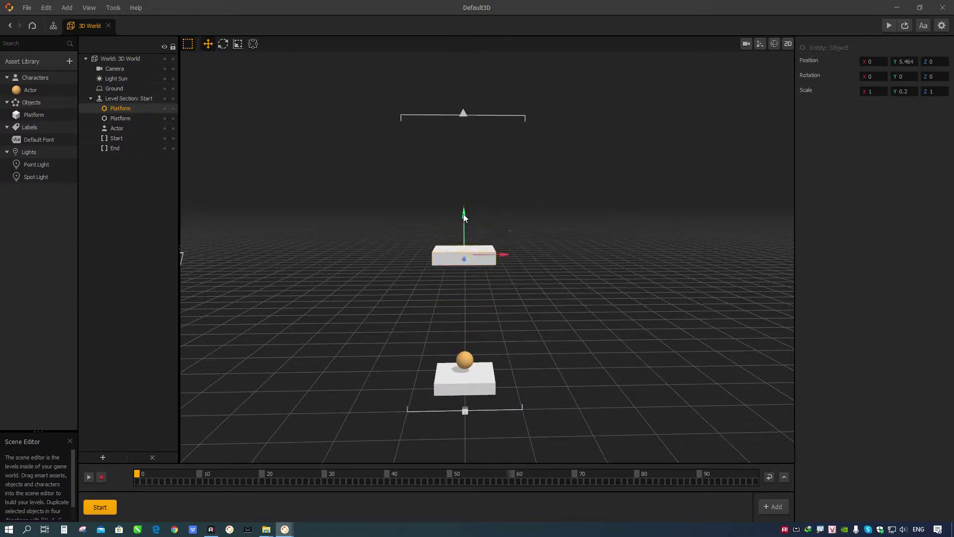
pyautogui.moveTo(495, 253); pyautogui.dragTo(461, 253)
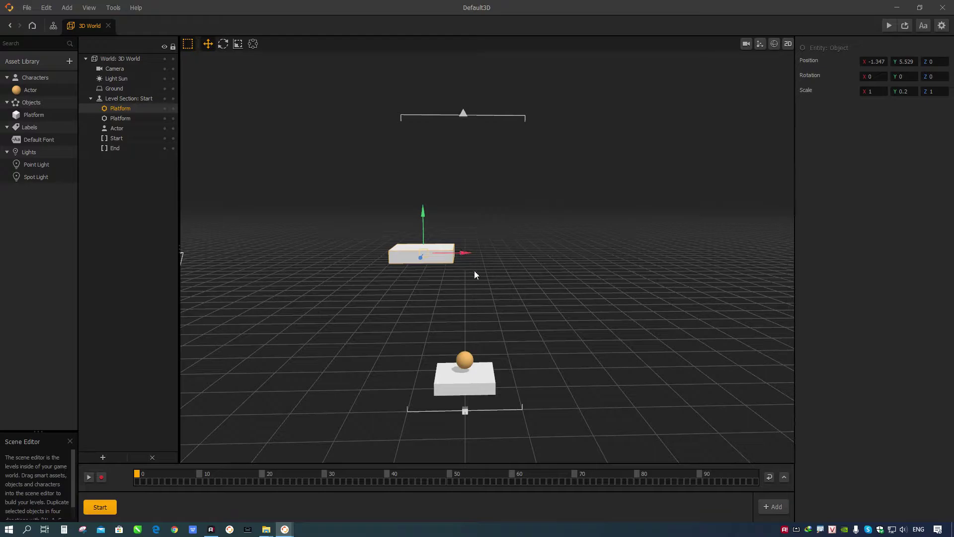
# Set the End level border's Y position to 20 and check its distance from the platforms
pyautogui.scroll(-3, 481, 298)
pyautogui.scroll(1, 482, 283)
pyautogui.scroll(-1, 482, 283)
pyautogui.moveTo(482, 283); pyautogui.dragTo(469, 302, button='middle')
pyautogui.click(454, 126)
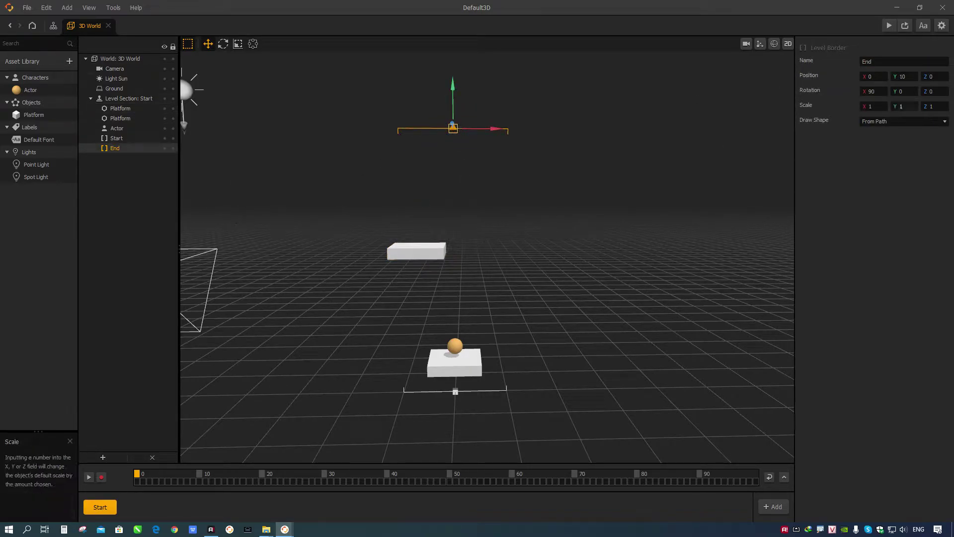
pyautogui.click(909, 77)
pyautogui.write('20')
pyautogui.scroll(-10, 548, 292)
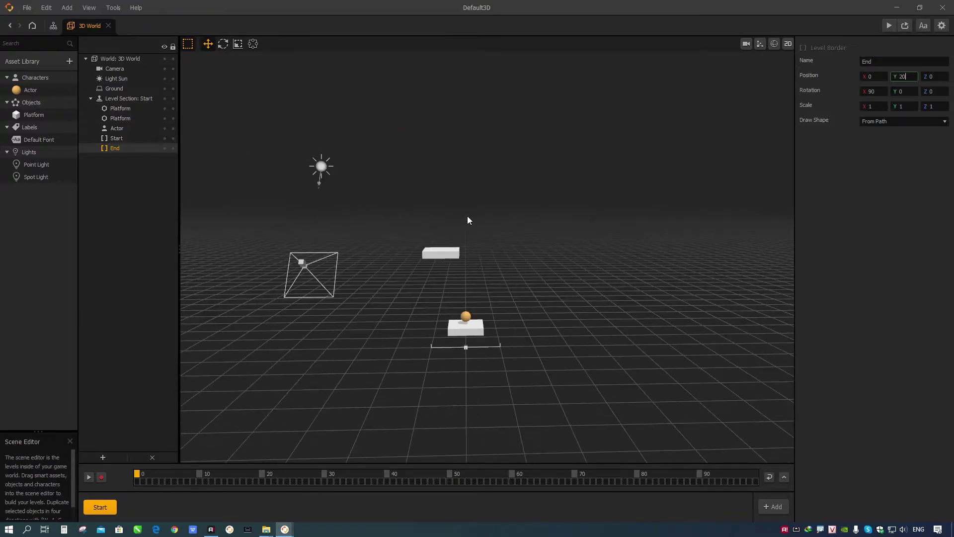
pyautogui.scroll(4, 490, 192)
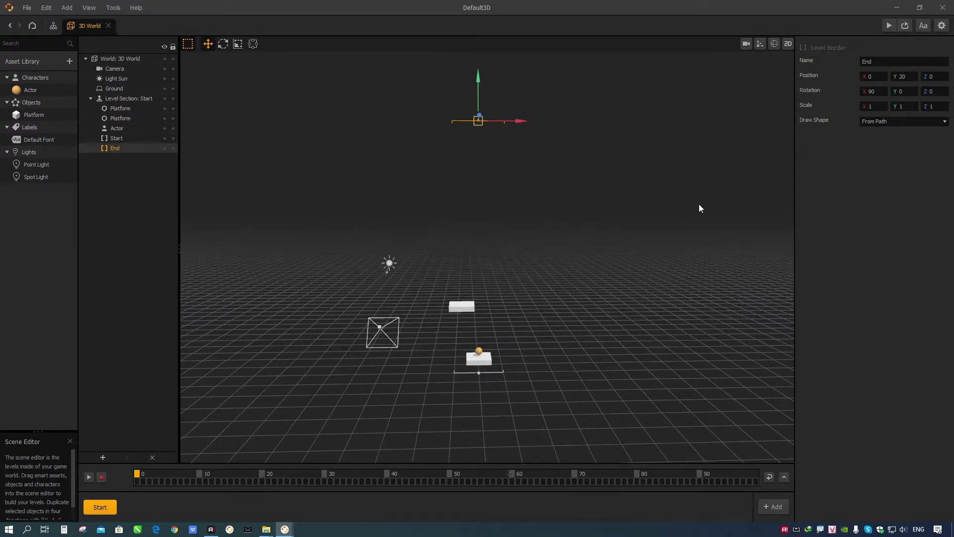
# Try Y positions of 15 and 10 for the End level border to compare the level heights
pyautogui.click(904, 77)
pyautogui.write('15')
pyautogui.press('Return')
pyautogui.scroll(2, 634, 355)
pyautogui.click(904, 76)
pyautogui.write('10')
pyautogui.press('Return')
pyautogui.scroll(2, 545, 325)
pyautogui.scroll(2, 504, 248)
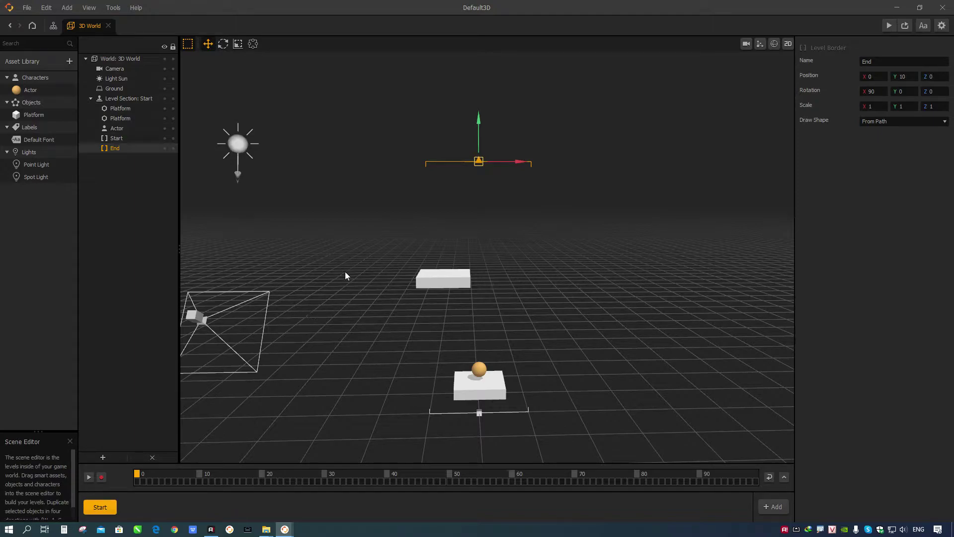
# Set the End level border's Y position to 15
pyautogui.click(902, 76)
pyautogui.write('15')
pyautogui.scroll(-3, 493, 210)
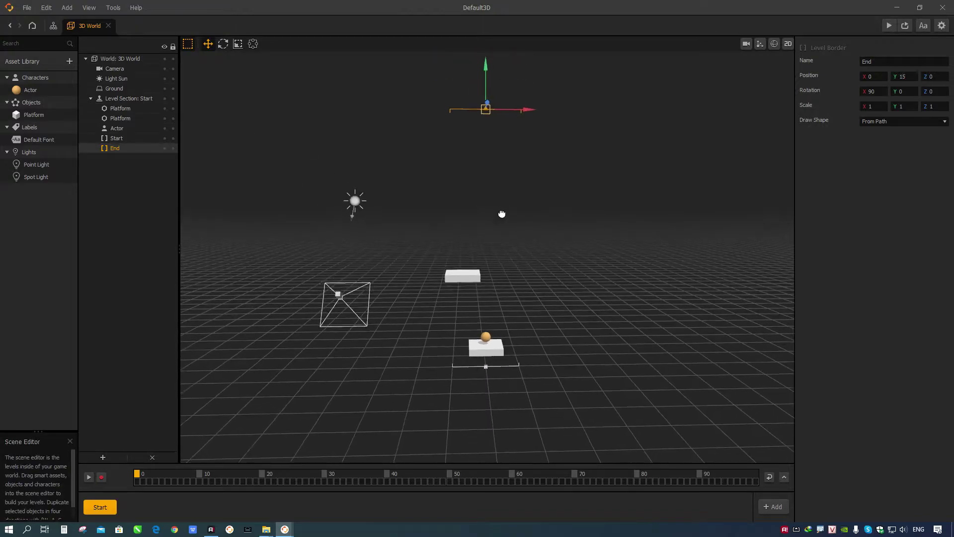
pyautogui.click(501, 214)
# Duplicate the raised Platform and move the copy straight up to about Y 9.98
pyautogui.click(466, 278)
pyautogui.scroll(1, 467, 279)
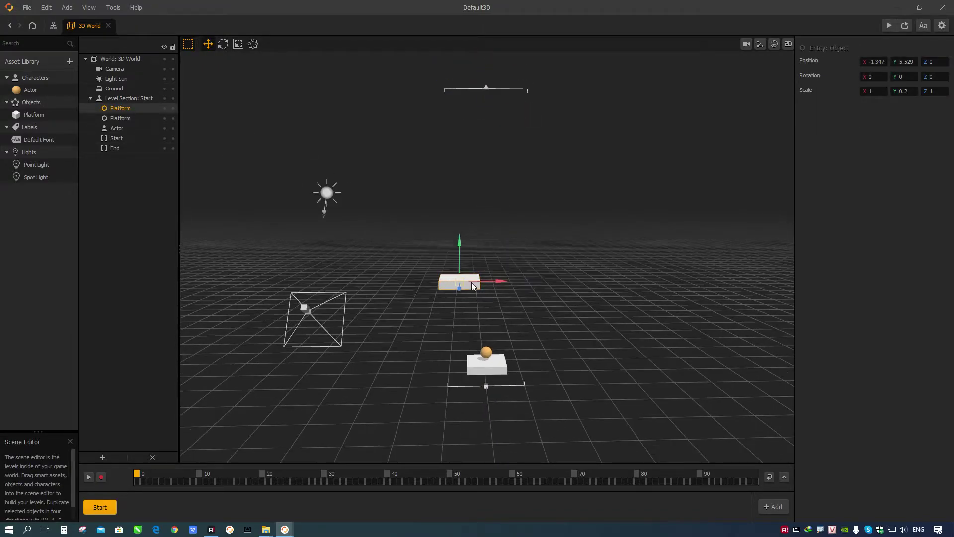
pyautogui.hotkey('ctrl', 'd')
pyautogui.moveTo(466, 260); pyautogui.dragTo(466, 172)
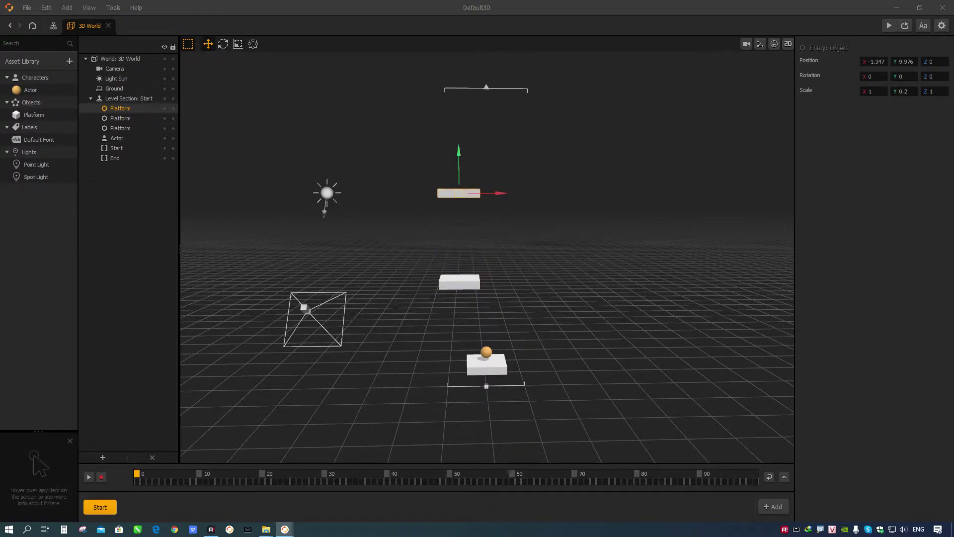
# Examine the vertical spacing and Y positions of the two upper Platforms
pyautogui.click(458, 287)
pyautogui.click(461, 191)
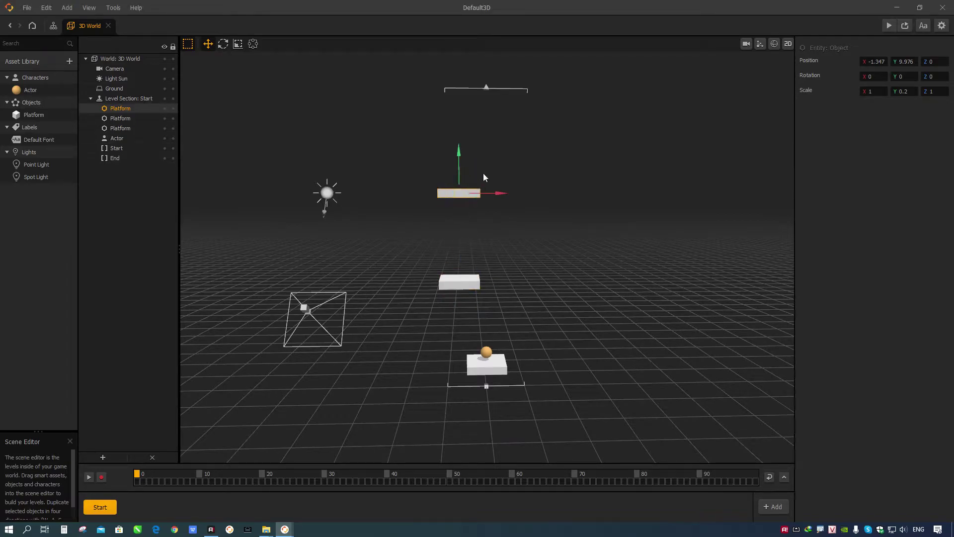
pyautogui.scroll(2, 483, 172)
pyautogui.moveTo(501, 192); pyautogui.dragTo(512, 160, button='middle')
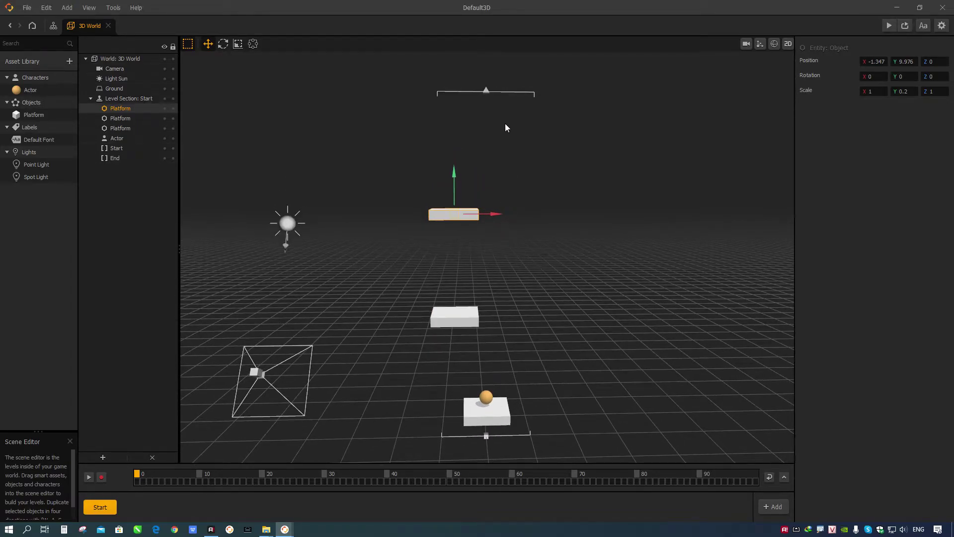
pyautogui.moveTo(500, 273); pyautogui.dragTo(493, 230, button='middle')
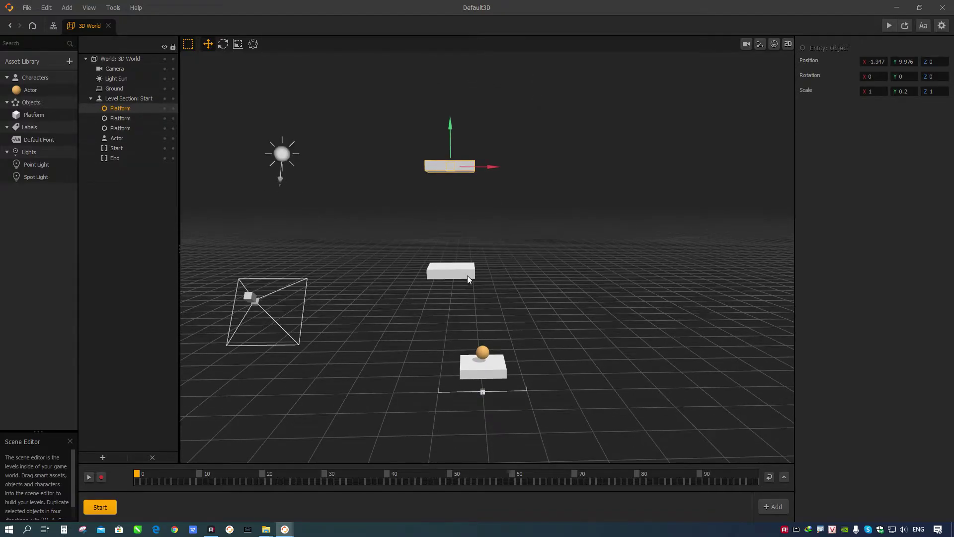
pyautogui.scroll(-2, 471, 278)
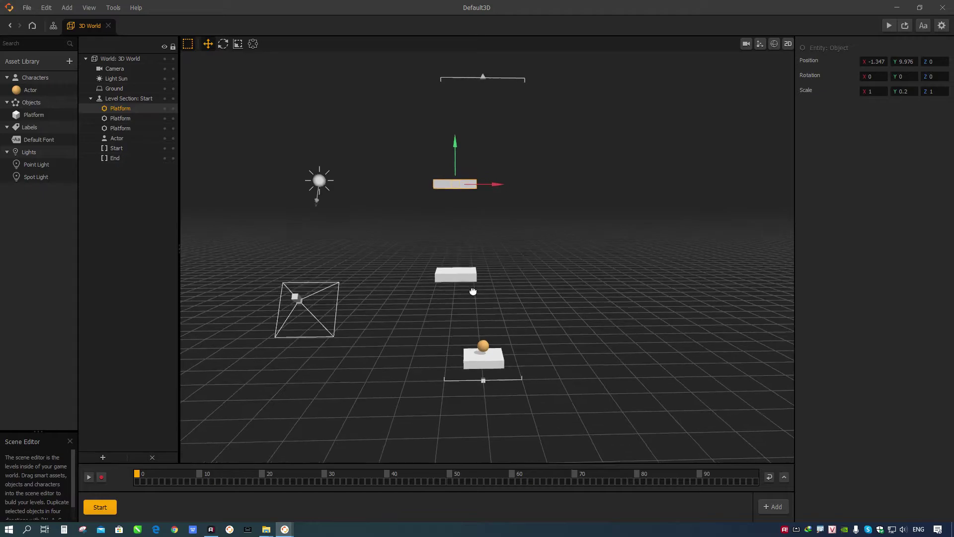
pyautogui.click(460, 287)
pyautogui.moveTo(909, 64)
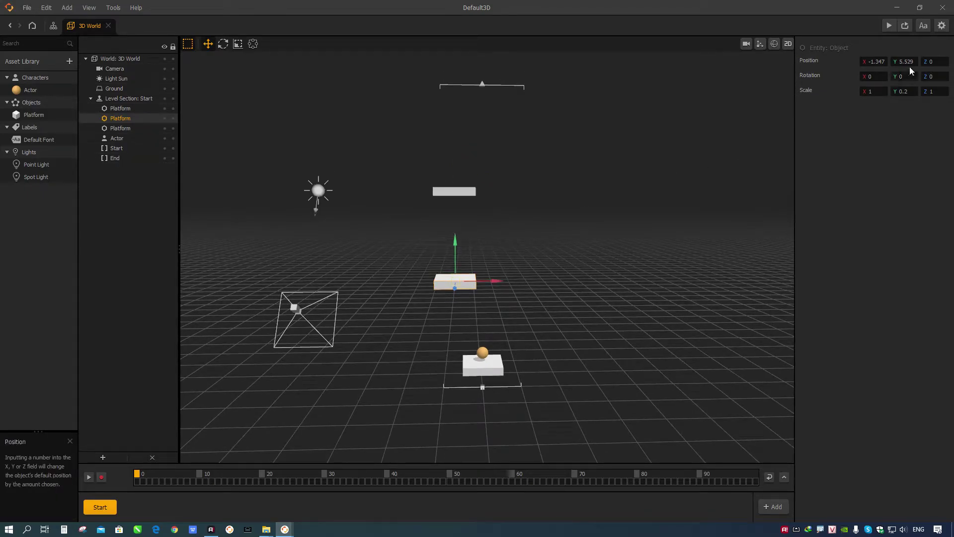
# Lower the bottom Platform to about Y 0.65 and the Actor to about Y 1.37
pyautogui.click(488, 372)
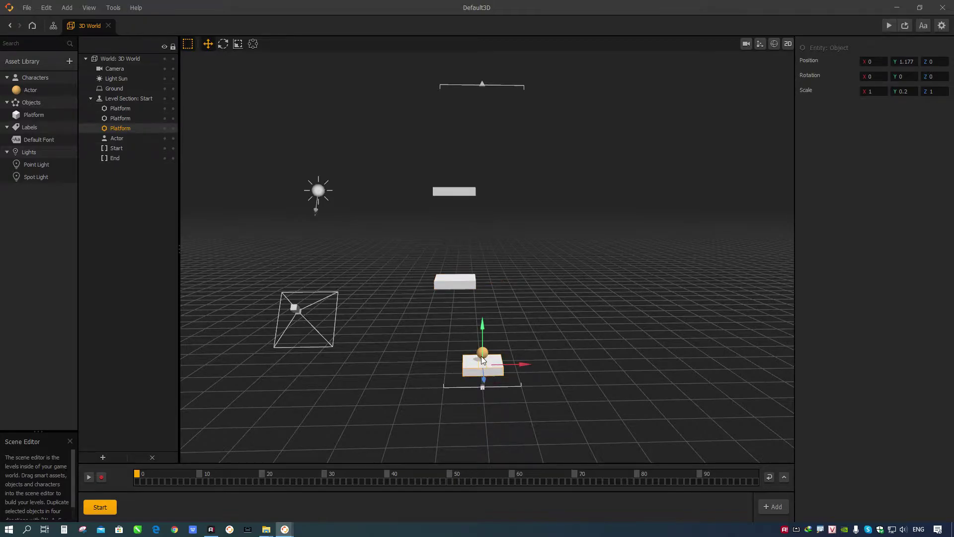
pyautogui.scroll(2, 486, 326)
pyautogui.scroll(-2, 486, 327)
pyautogui.moveTo(492, 240); pyautogui.dragTo(489, 253)
pyautogui.click(490, 253)
pyautogui.moveTo(493, 217); pyautogui.dragTo(493, 228)
pyautogui.scroll(-3, 492, 227)
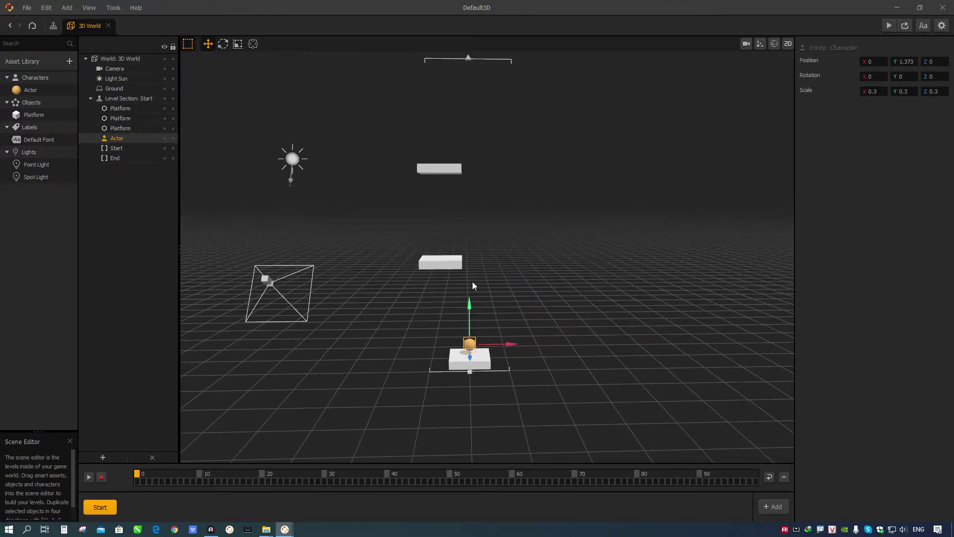
# Set the middle Platform's Y position to 5
pyautogui.click(442, 267)
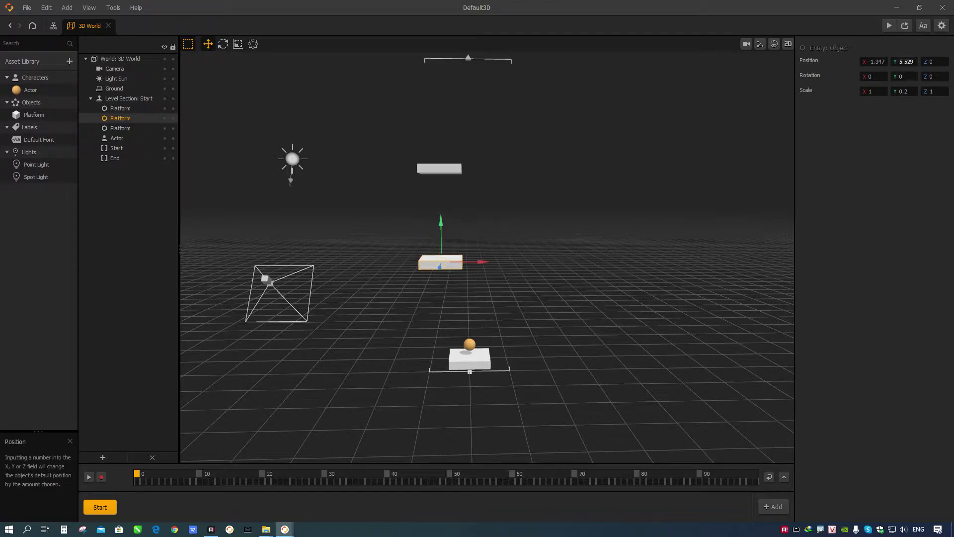
pyautogui.click(915, 62)
pyautogui.write('5')
pyautogui.moveTo(645, 212); pyautogui.dragTo(645, 279, button='right')
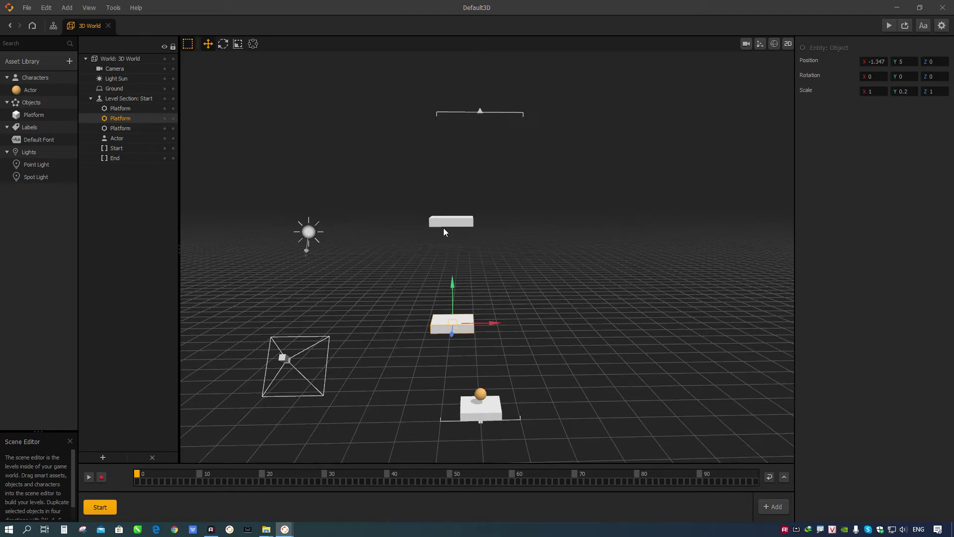
# Set the top Platform's Y position to 8
pyautogui.click(445, 225)
pyautogui.click(914, 62)
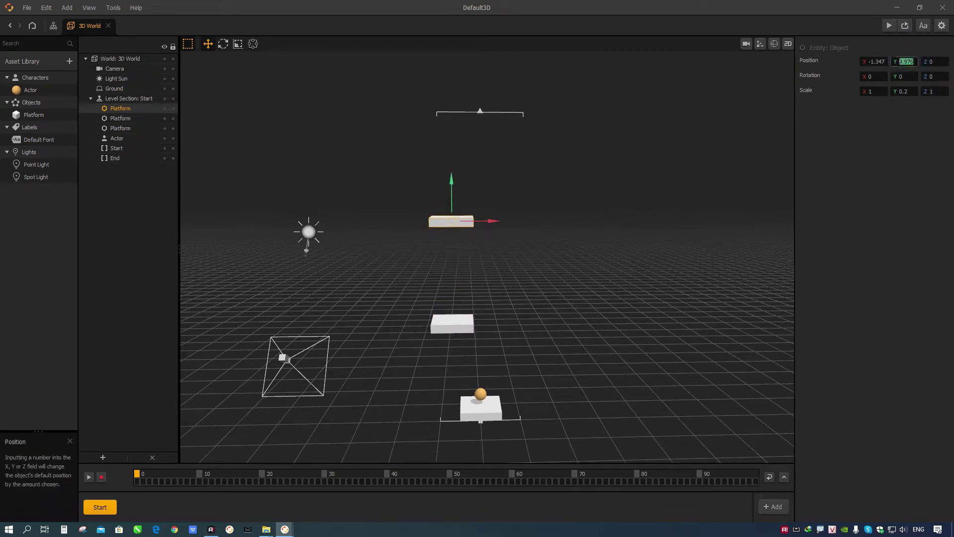
pyautogui.write('8')
pyautogui.moveTo(431, 320); pyautogui.dragTo(464, 240, button='right')
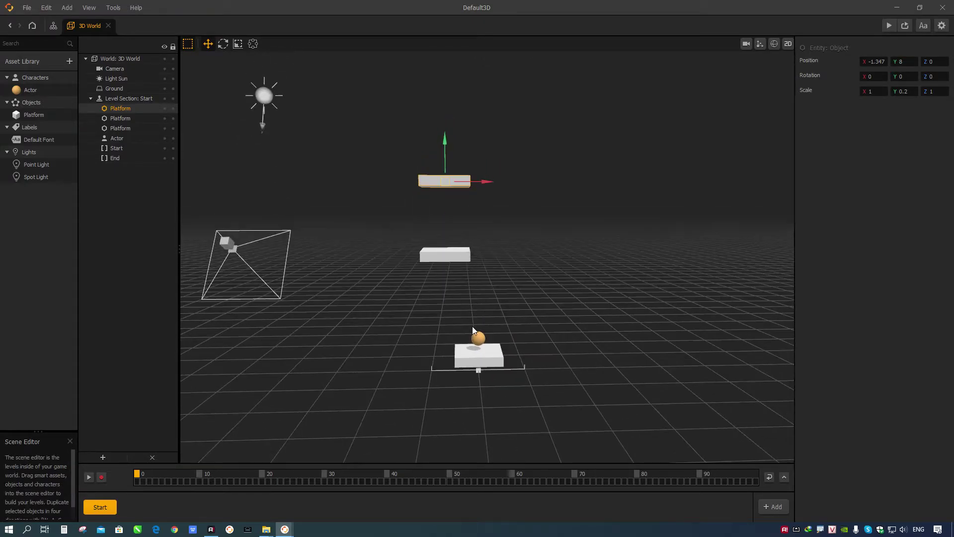
# Lower the bottom Platform to about Y 0.35, close to the Start level border
pyautogui.moveTo(477, 364); pyautogui.dragTo(472, 277, button='right')
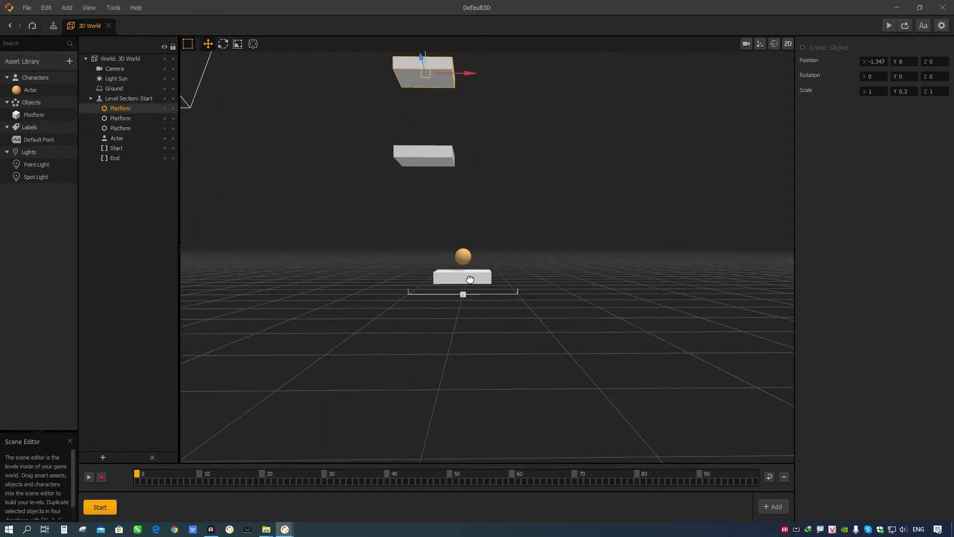
pyautogui.click(464, 276)
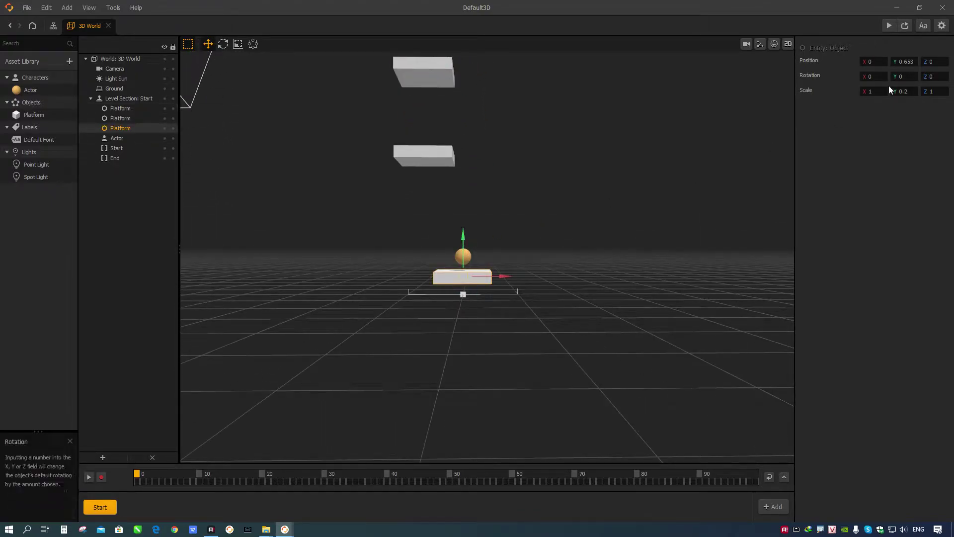
pyautogui.moveTo(467, 229); pyautogui.dragTo(465, 244)
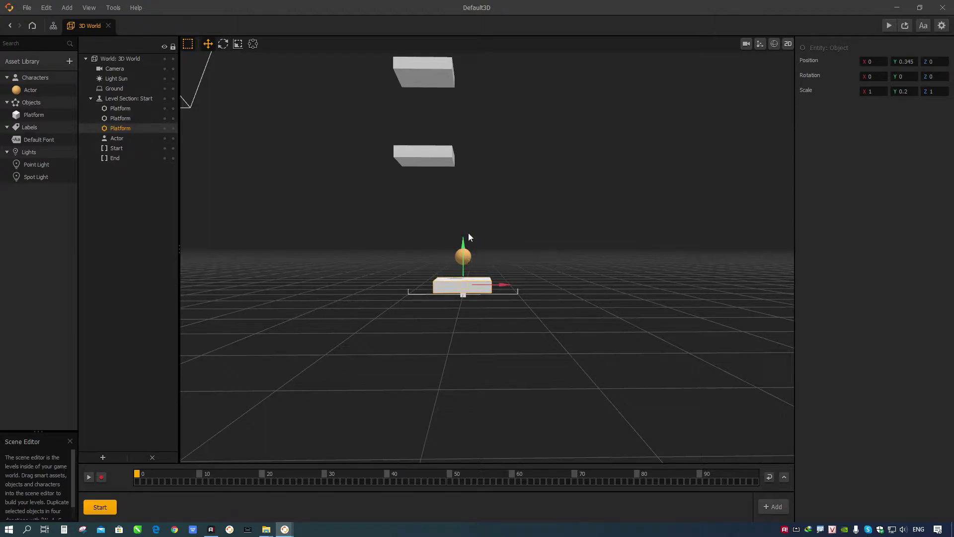
# Set the top Platform's Y position to 10
pyautogui.moveTo(469, 252); pyautogui.dragTo(481, 270, button='middle')
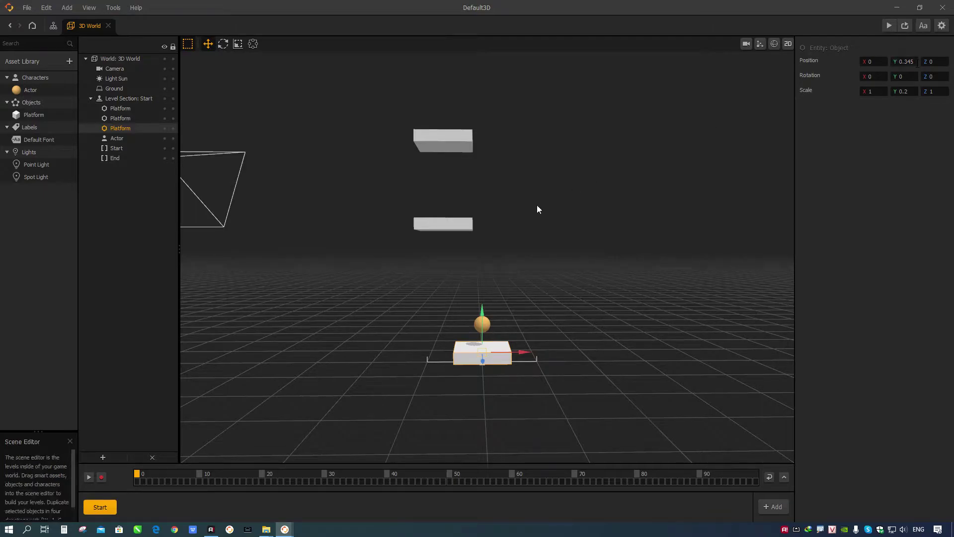
pyautogui.click(466, 224)
pyautogui.moveTo(511, 266); pyautogui.dragTo(790, 139, button='middle')
pyautogui.moveTo(738, 121); pyautogui.dragTo(521, 259, button='middle')
pyautogui.click(486, 271)
pyautogui.click(900, 62)
pyautogui.write('10')
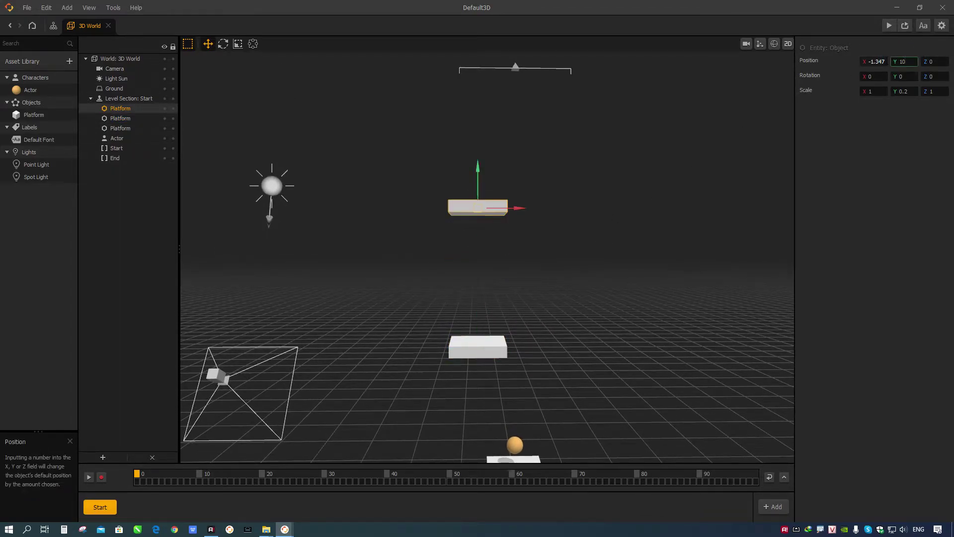
# Lower the bottom Platform to a Y position of 0.2, down at the Start level border
pyautogui.moveTo(524, 232); pyautogui.dragTo(517, 259, button='middle')
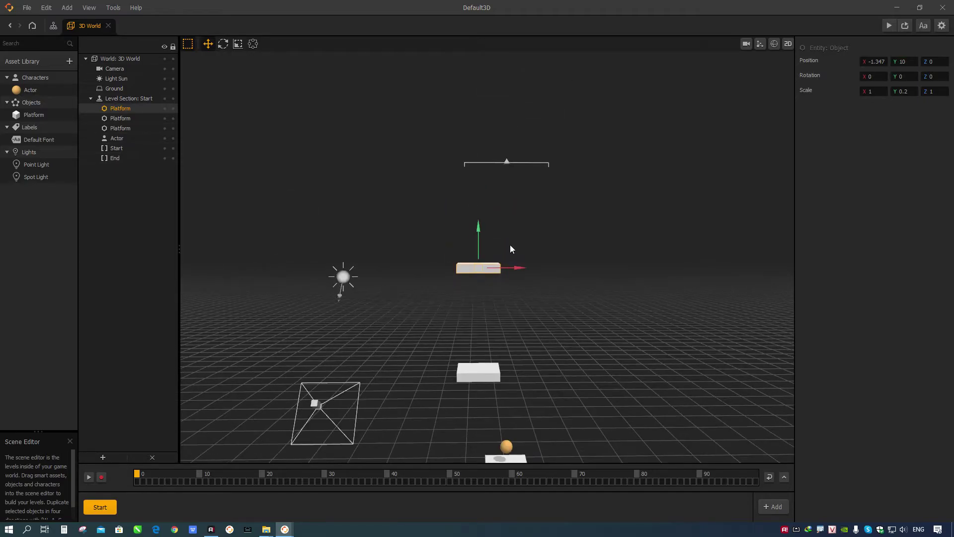
pyautogui.moveTo(542, 307); pyautogui.dragTo(506, 346, button='middle')
pyautogui.moveTo(510, 213); pyautogui.dragTo(508, 279, button='middle')
pyautogui.scroll(2, 505, 253)
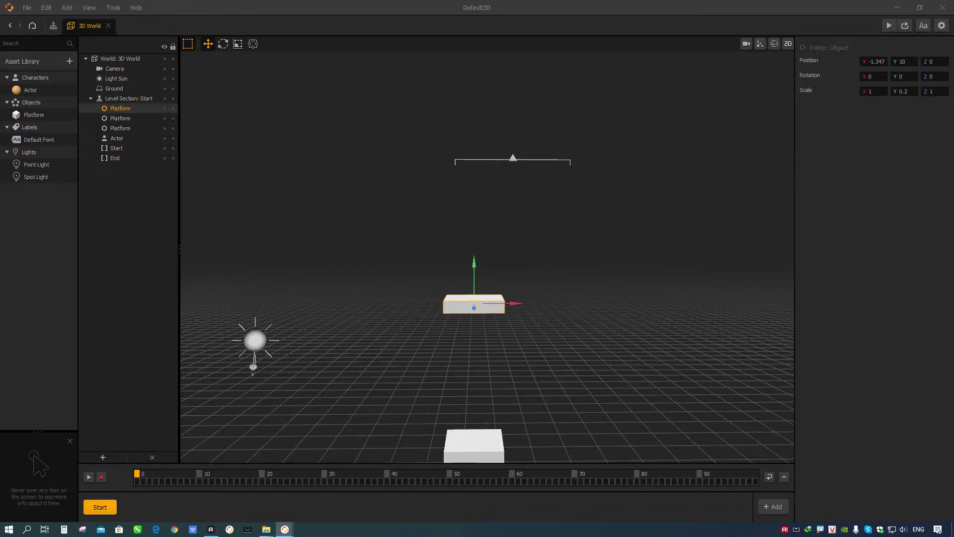
pyautogui.moveTo(698, 398); pyautogui.dragTo(490, 303, button='middle')
pyautogui.click(495, 294)
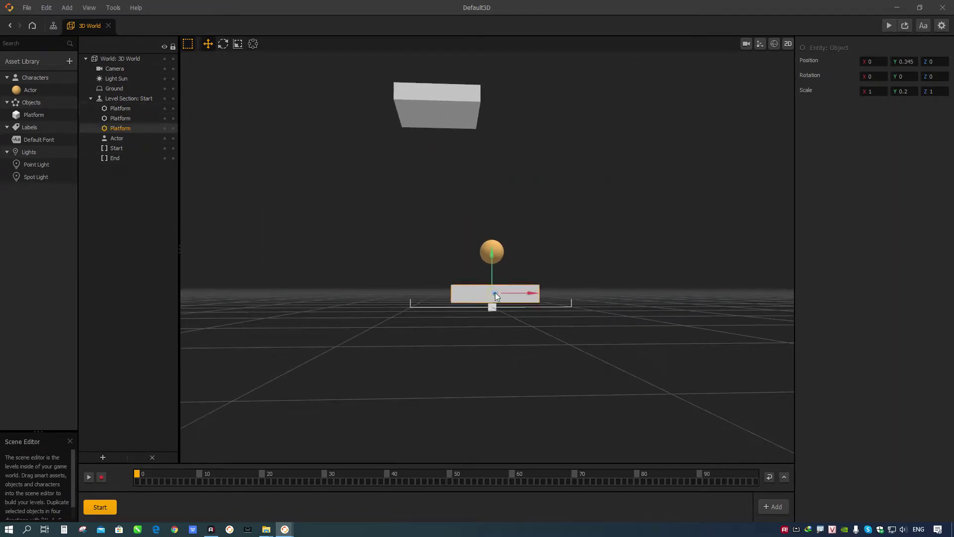
pyautogui.click(902, 62)
pyautogui.write('0')
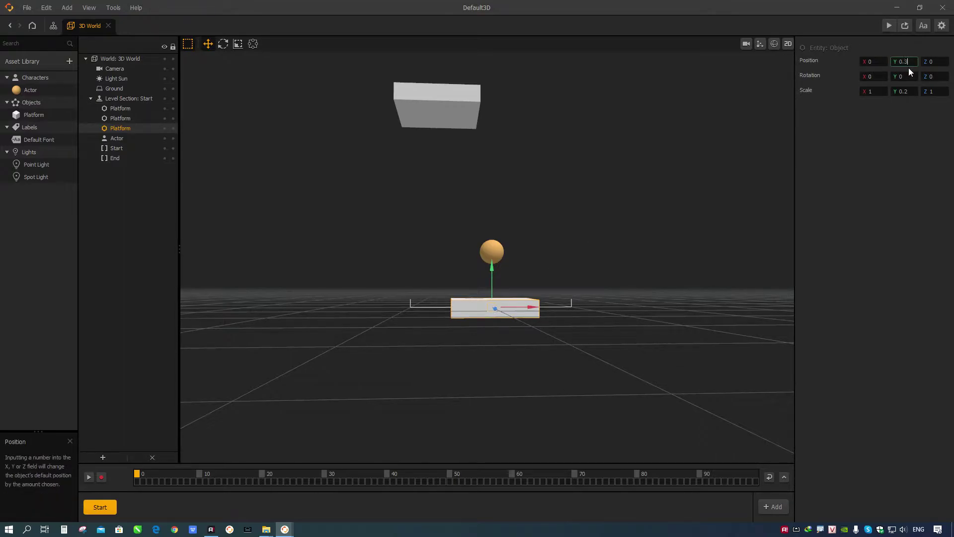
pyautogui.moveTo(543, 234); pyautogui.dragTo(541, 235, button='right')
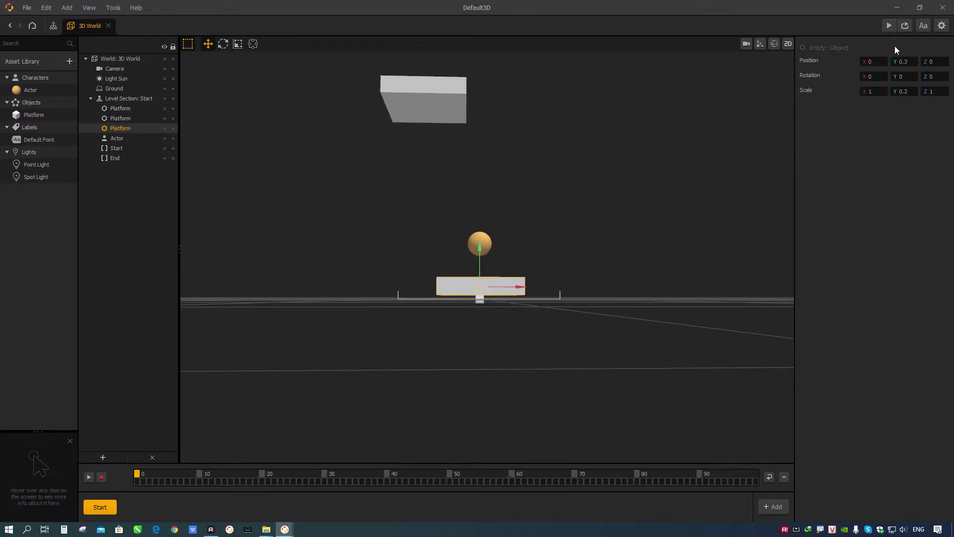
pyautogui.click(904, 61)
pyautogui.write('0.2')
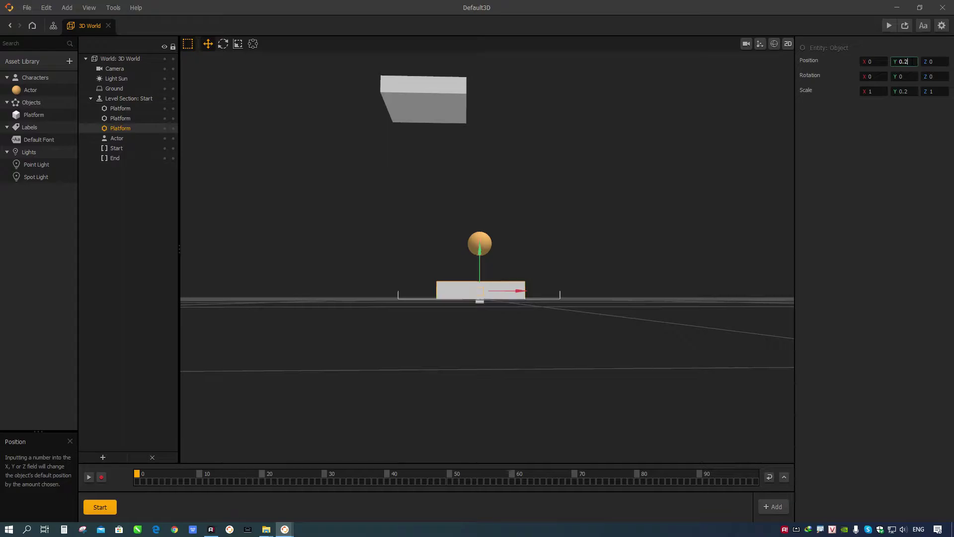
# Fine-tune the bottom Platform's Y position to 0.22 so it rests on the Start level border
pyautogui.scroll(3, 491, 304)
pyautogui.moveTo(490, 304)
pyautogui.mouseDown(button='right')
pyautogui.moveTo(496, 279)
pyautogui.moveTo(505, 300)
pyautogui.moveTo(473, 267)
pyautogui.moveTo(474, 295)
pyautogui.mouseUp(button='right')
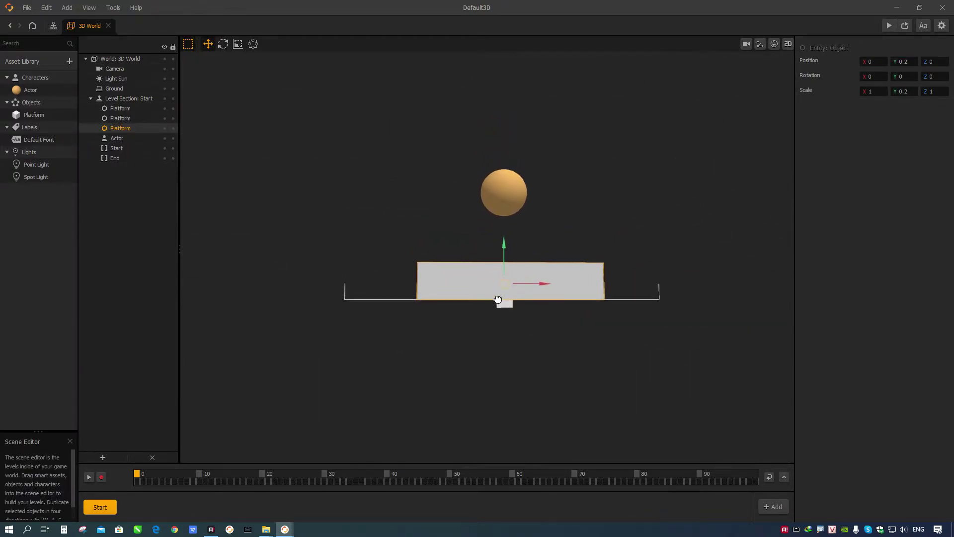
pyautogui.scroll(3, 477, 304)
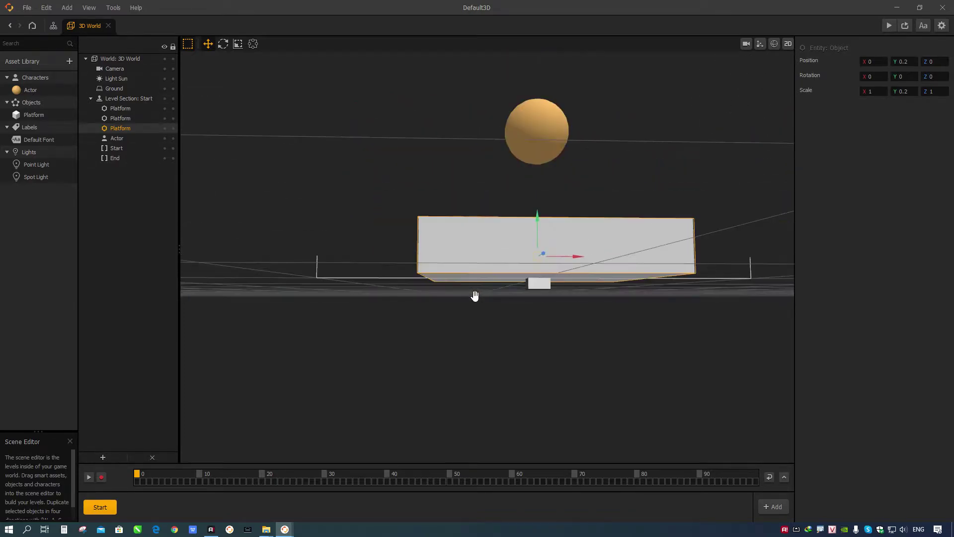
pyautogui.click(913, 63)
pyautogui.write('2')
pyautogui.press('Return')
# Try moving the top Platform up to Y 15, level with the End border
pyautogui.moveTo(608, 160); pyautogui.dragTo(572, 226, button='right')
pyautogui.scroll(-3, 552, 214)
pyautogui.moveTo(530, 198); pyautogui.dragTo(507, 261, button='right')
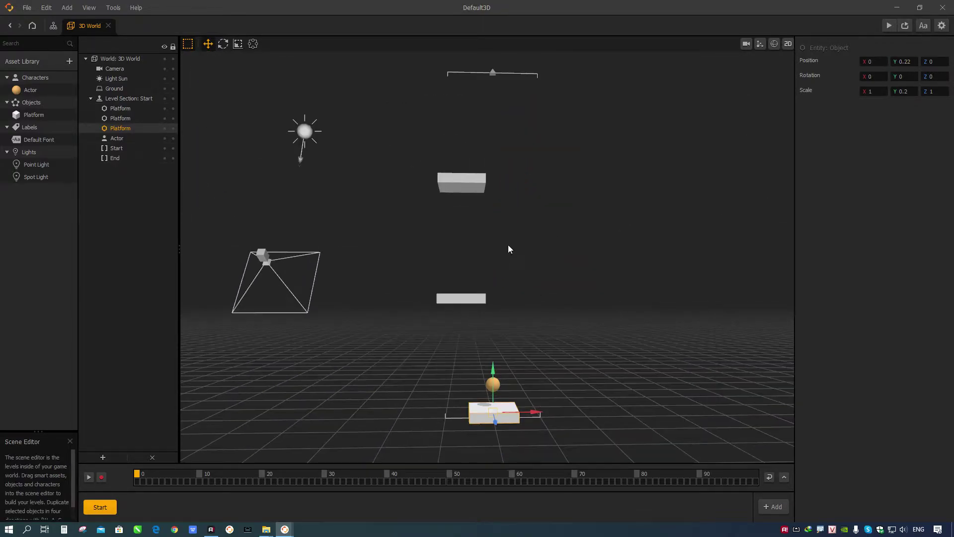
pyautogui.click(469, 299)
pyautogui.click(468, 184)
pyautogui.moveTo(505, 202); pyautogui.dragTo(491, 247, button='right')
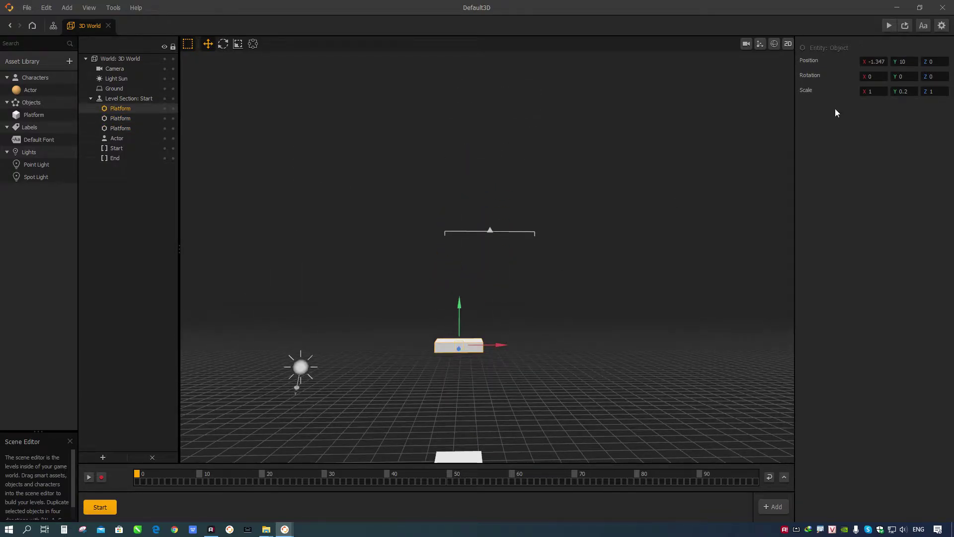
pyautogui.click(903, 60)
pyautogui.write('15')
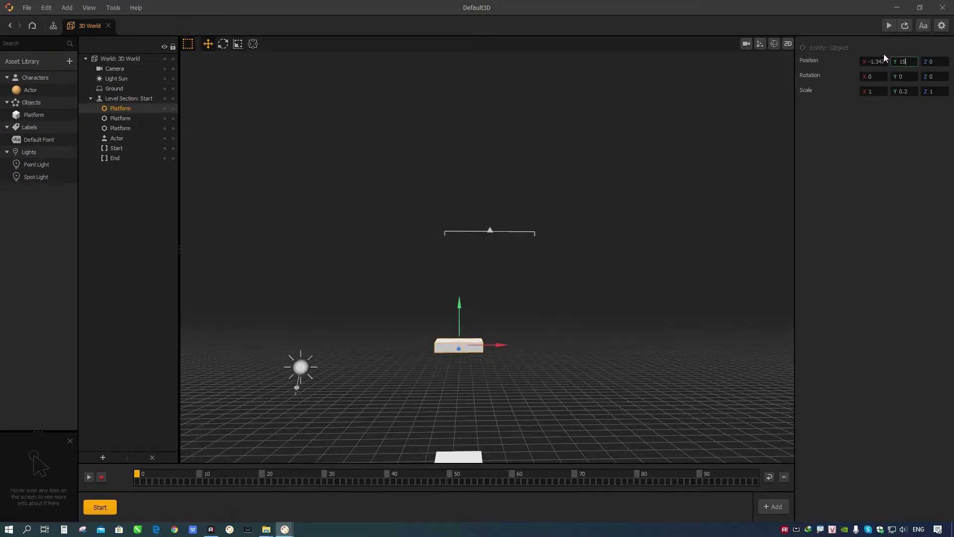
pyautogui.scroll(2, 475, 231)
pyautogui.moveTo(475, 232); pyautogui.dragTo(493, 295, button='right')
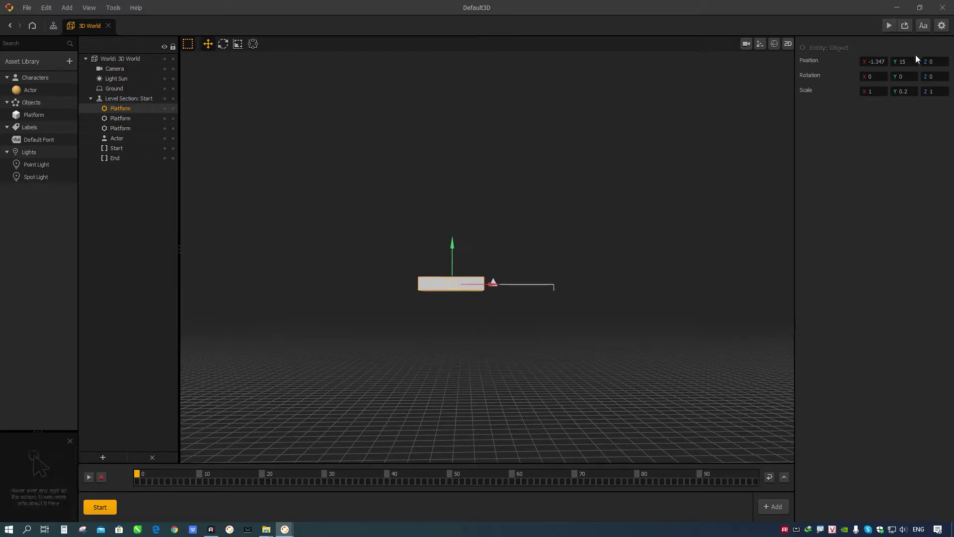
# Return the top Platform's Y position to 10
pyautogui.press('BackSpace')
pyautogui.write('0')
pyautogui.press('Return')
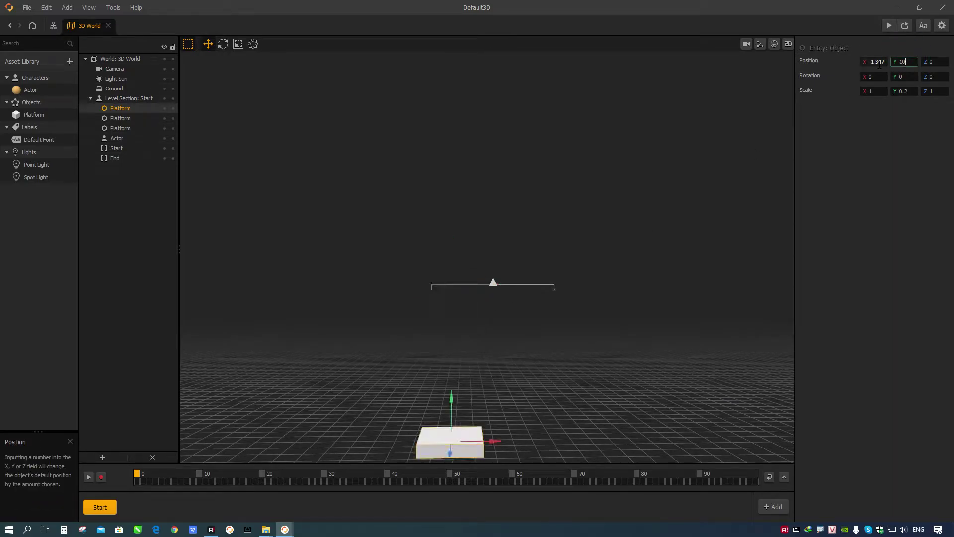
pyautogui.scroll(-3, 511, 384)
pyautogui.moveTo(510, 383); pyautogui.dragTo(496, 265, button='right')
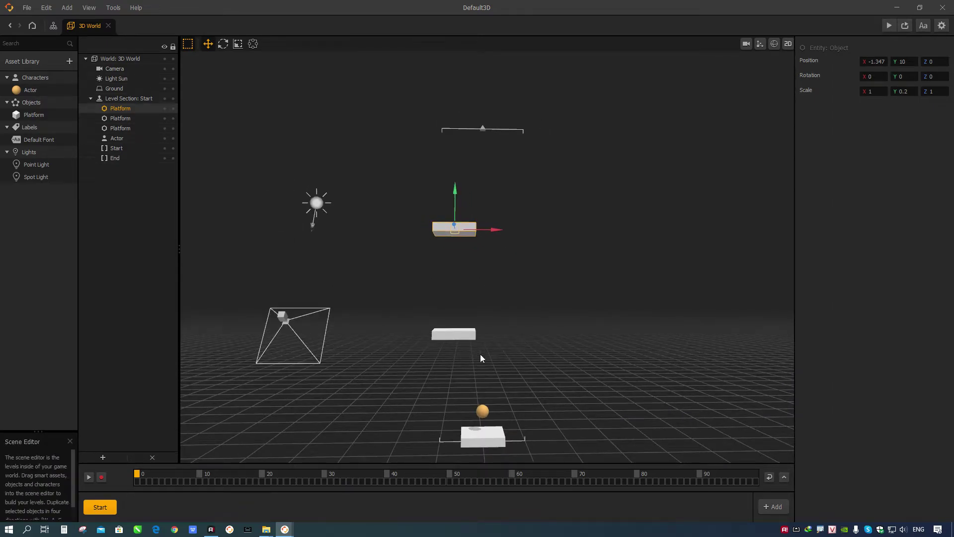
# Check the Y positions of the Actor, the middle and top Platforms and the End level border
pyautogui.moveTo(472, 358); pyautogui.dragTo(519, 301, button='right')
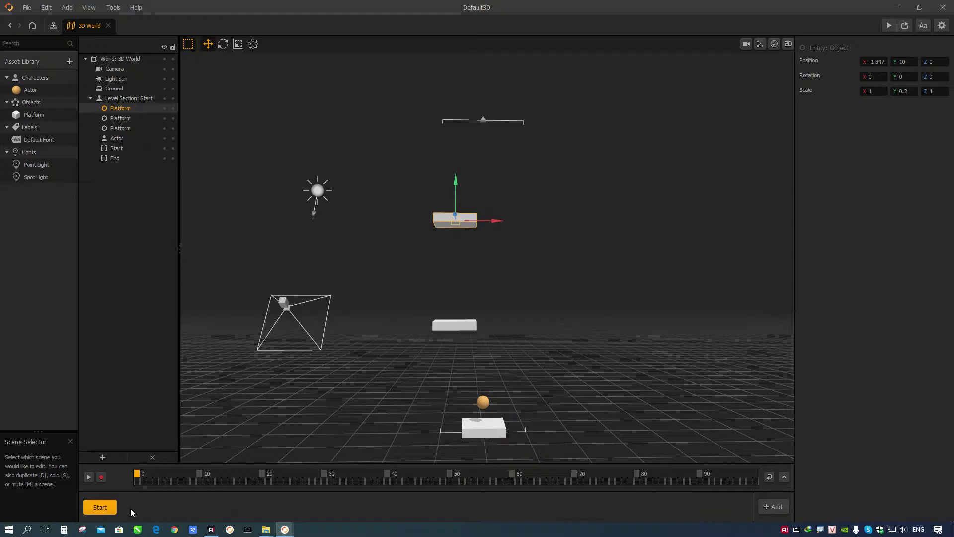
pyautogui.moveTo(504, 388)
pyautogui.mouseDown(button='middle')
pyautogui.moveTo(498, 394)
pyautogui.moveTo(522, 366)
pyautogui.moveTo(509, 377)
pyautogui.moveTo(554, 369)
pyautogui.moveTo(492, 387)
pyautogui.mouseUp(button='middle')
pyautogui.click(490, 388)
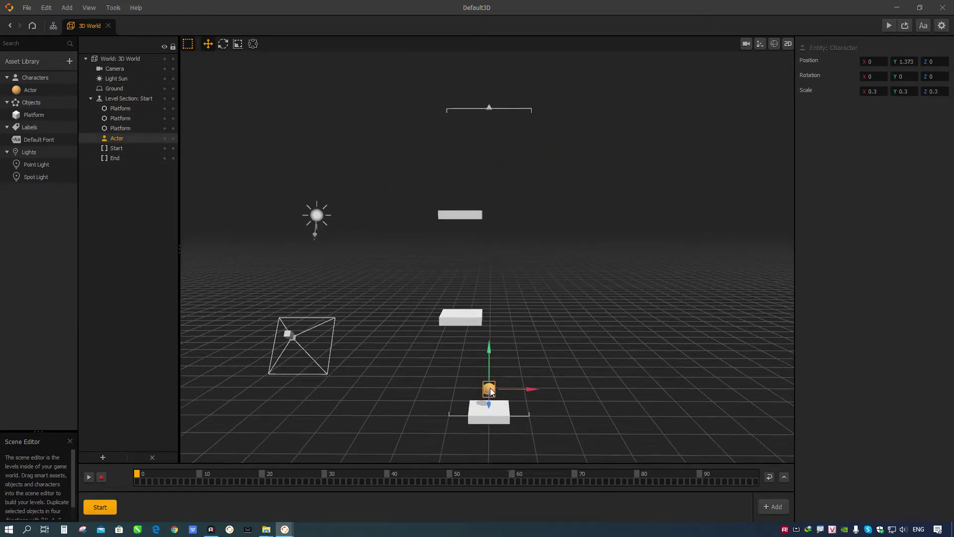
pyautogui.scroll(2, 476, 360)
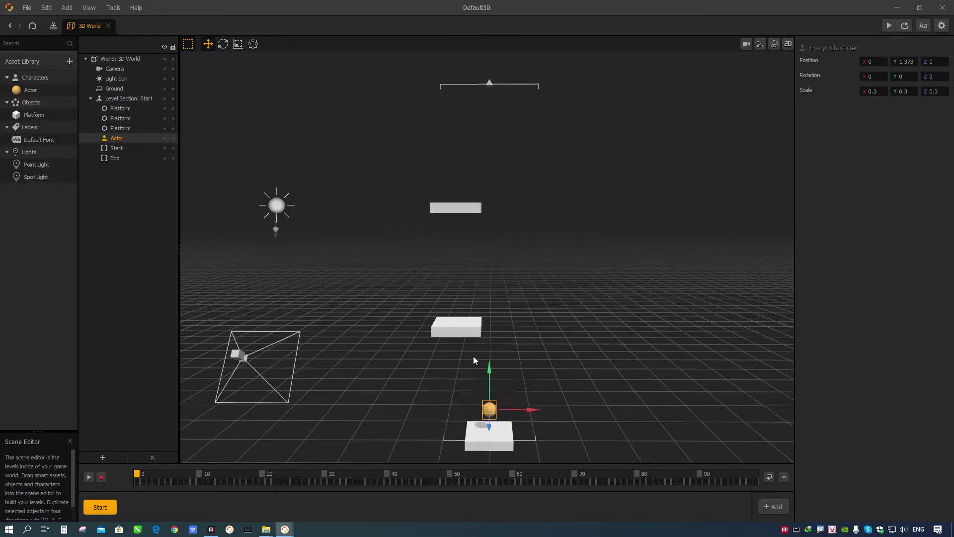
pyautogui.click(476, 331)
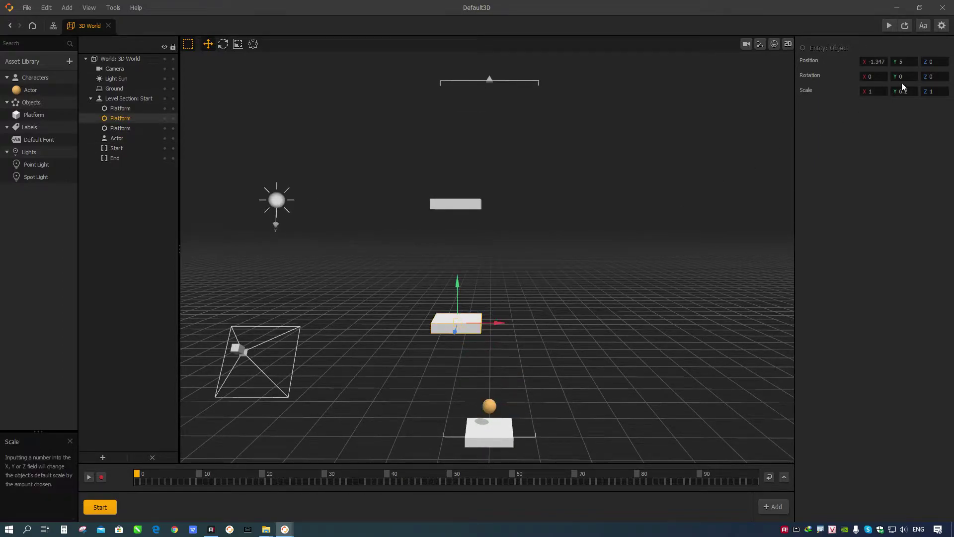
pyautogui.click(900, 61)
pyautogui.click(469, 206)
pyautogui.click(468, 206)
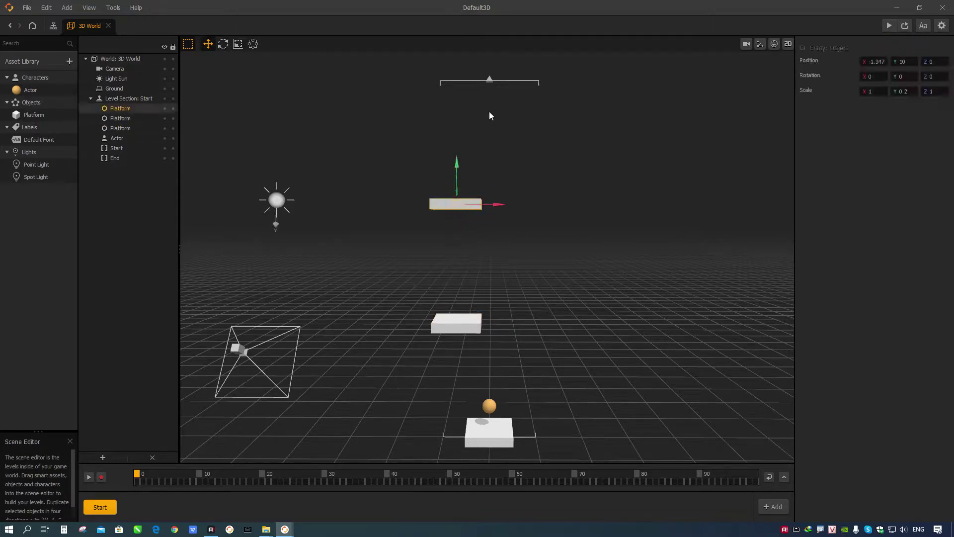
pyautogui.click(490, 80)
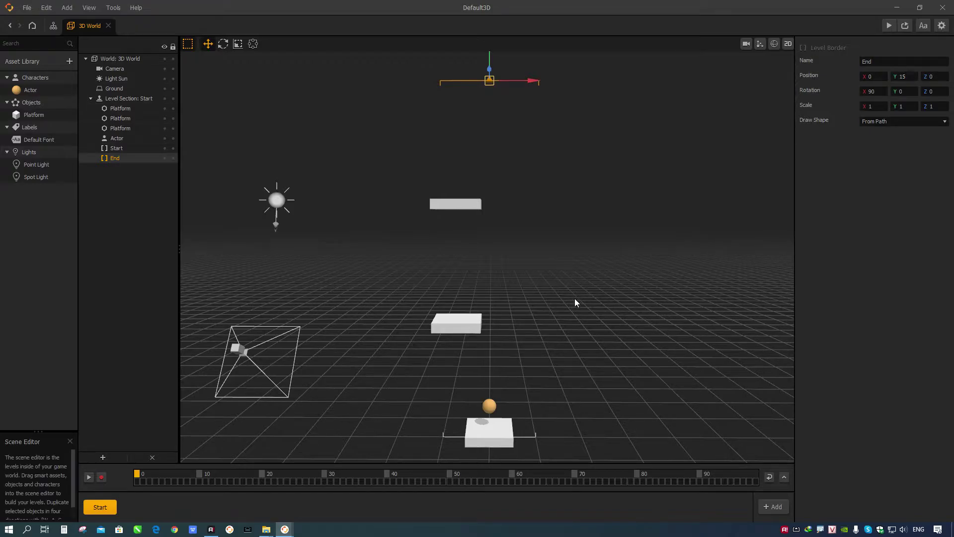
pyautogui.scroll(-3, 574, 299)
pyautogui.scroll(1, 570, 305)
pyautogui.scroll(1, 567, 314)
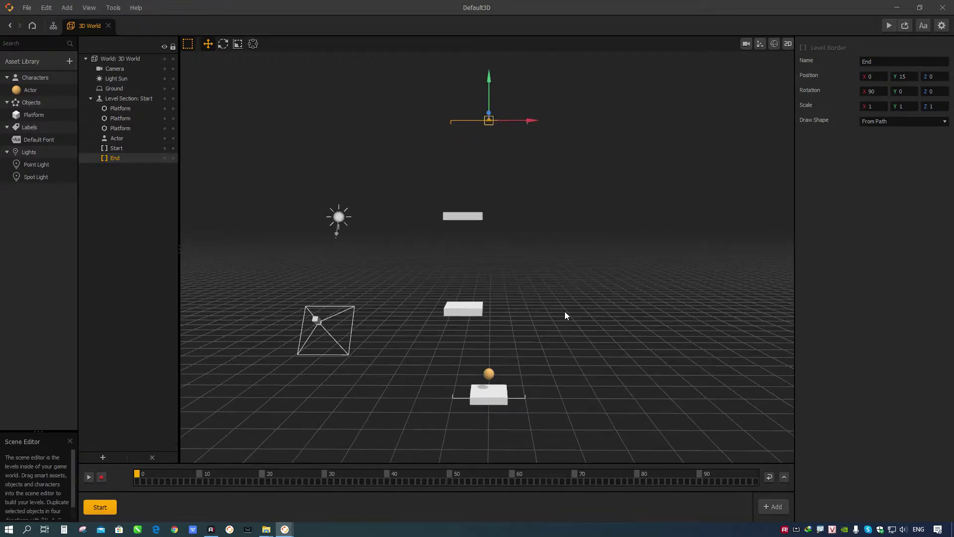
# Save the project as a Buildbox document named Test_Jumping on the Data 500GB (E:) drive
pyautogui.hotkey('ctrl', 's')
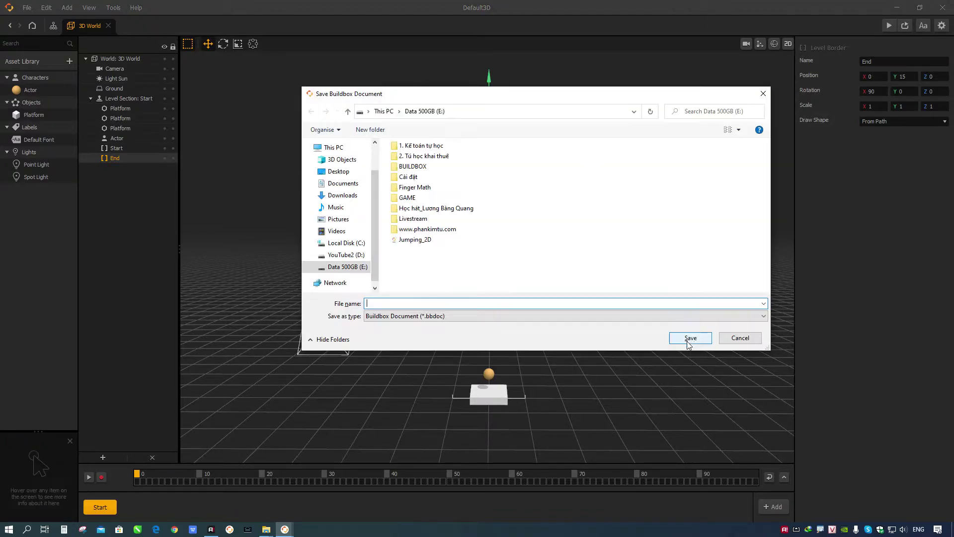
pyautogui.click(414, 239)
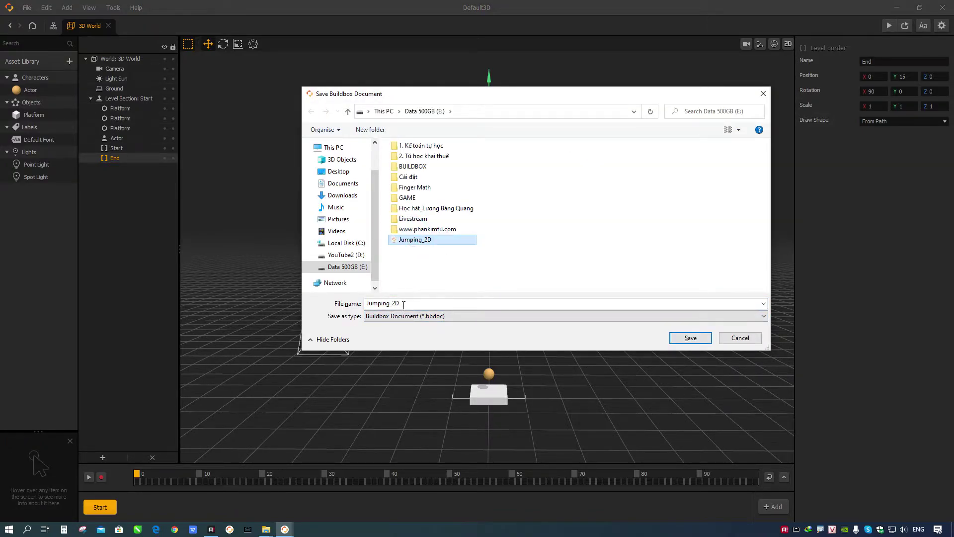
pyautogui.doubleClick(403, 303)
pyautogui.click(403, 303)
pyautogui.press('BackSpace')
pyautogui.press('BackSpace')
pyautogui.press('BackSpace')
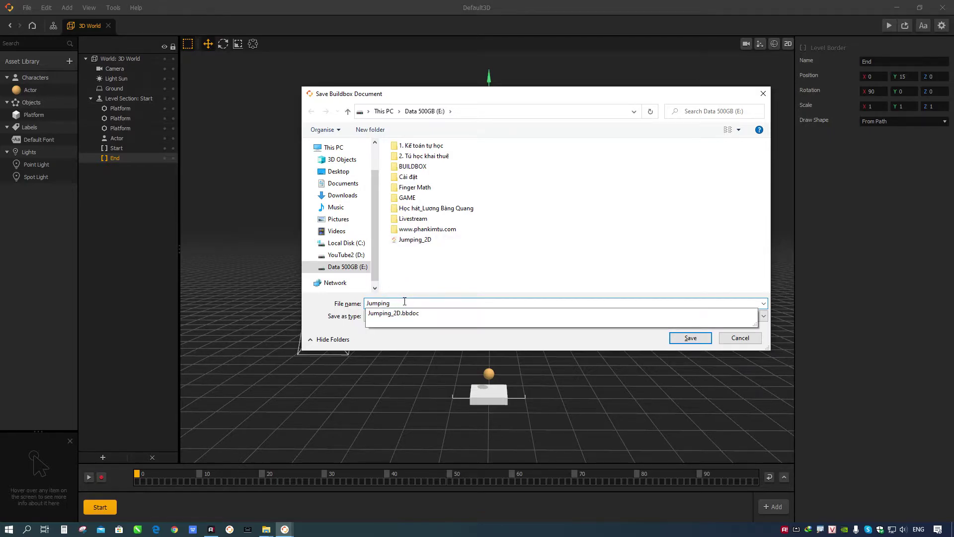
pyautogui.write('Test')
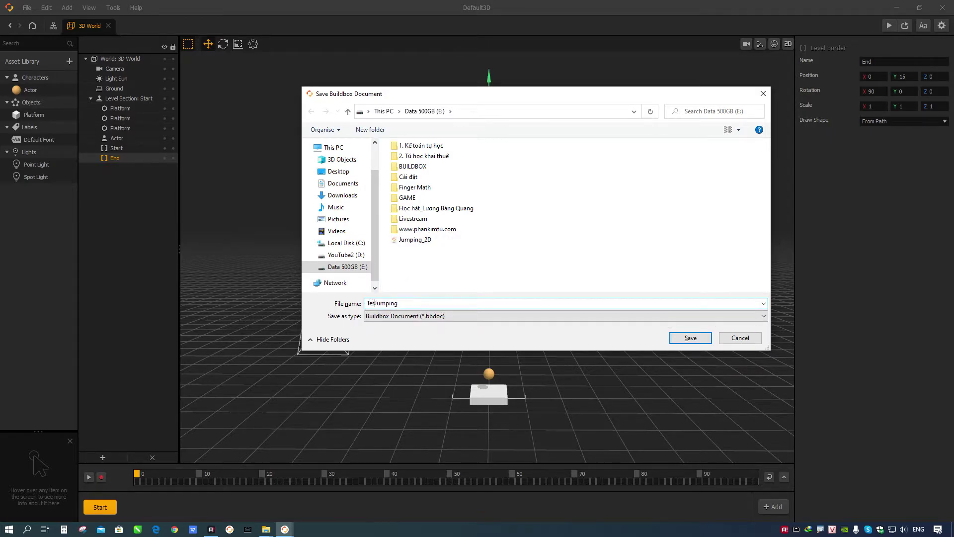
pyautogui.write('_')
pyautogui.press('Return')
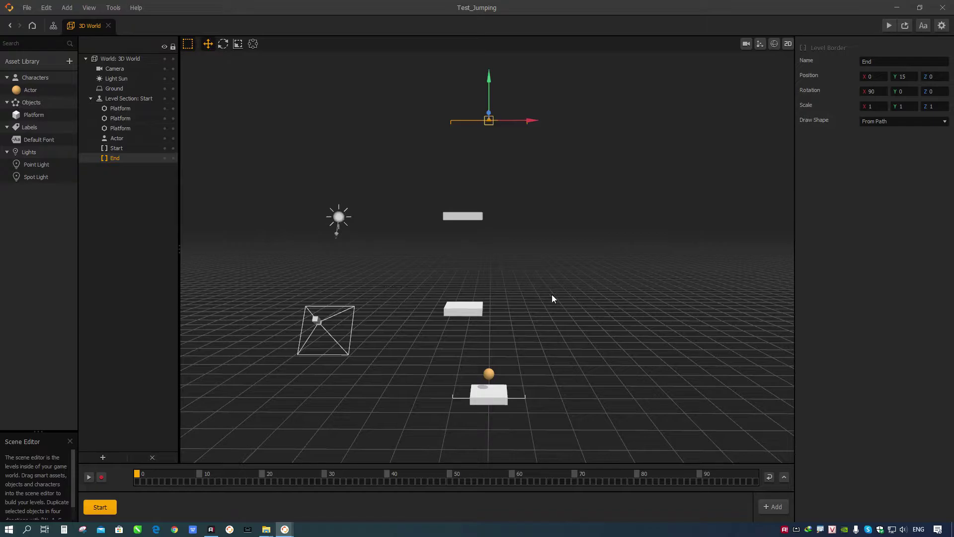
pyautogui.moveTo(553, 322)
pyautogui.mouseDown(button='right')
pyautogui.moveTo(473, 343)
pyautogui.moveTo(496, 350)
pyautogui.moveTo(483, 375)
pyautogui.moveTo(512, 360)
pyautogui.moveTo(564, 373)
pyautogui.moveTo(547, 326)
pyautogui.mouseUp(button='right')
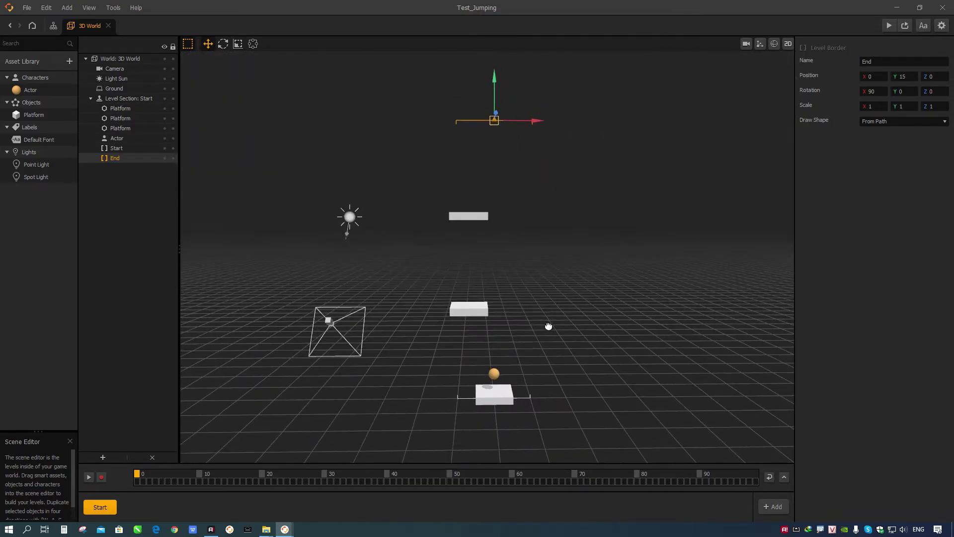
pyautogui.scroll(3, 499, 351)
pyautogui.scroll(-1, 500, 348)
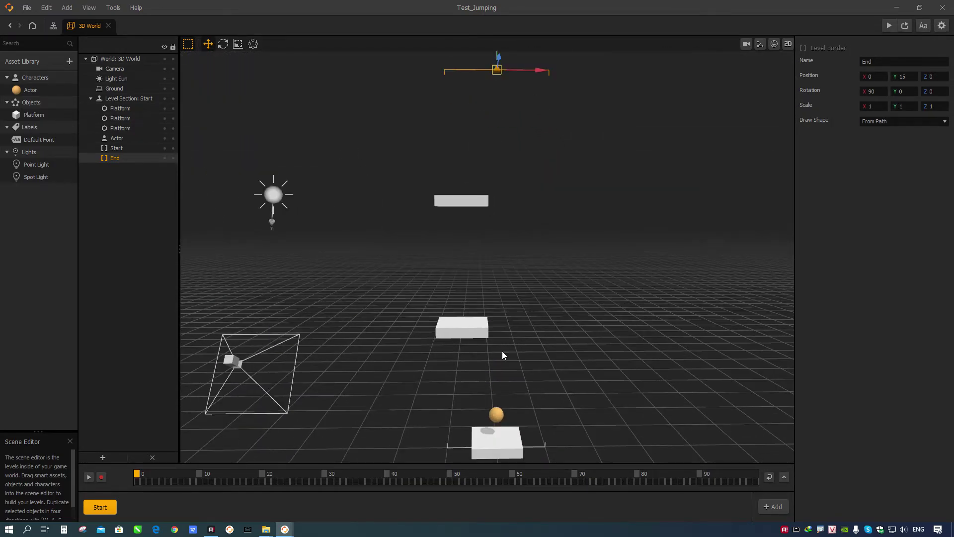
pyautogui.scroll(-2, 503, 354)
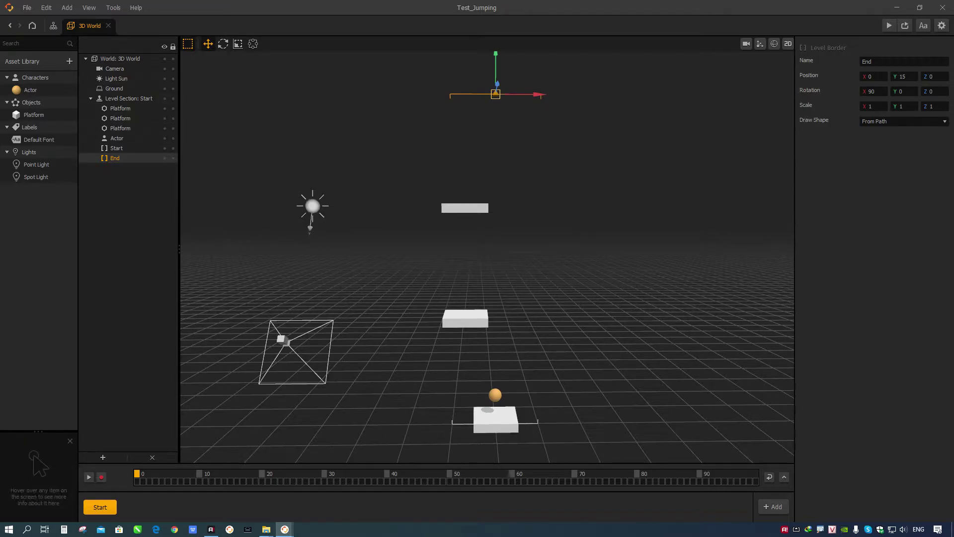
pyautogui.scroll(-3, 571, 302)
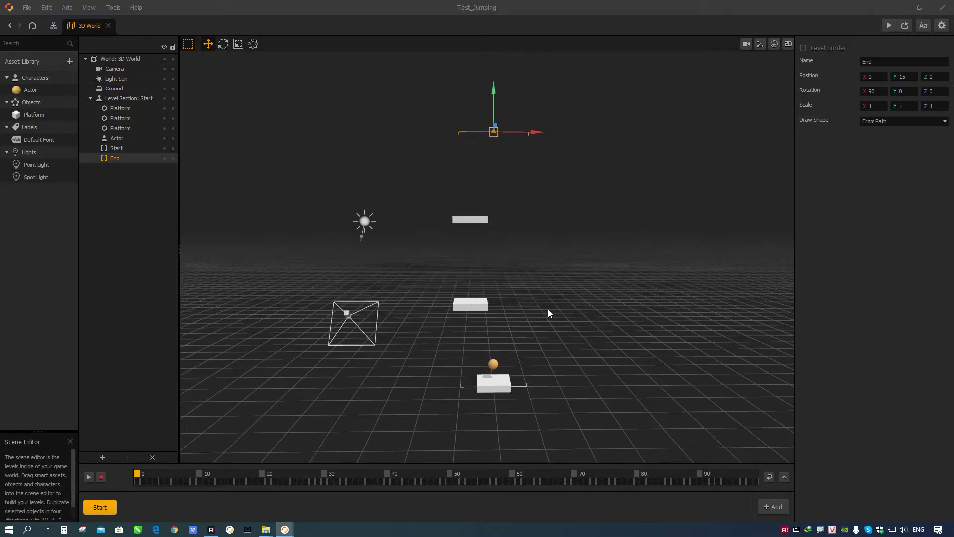
# Switch the scene view to 2D mode and frame the Actor above the bottom Platform
pyautogui.click(787, 44)
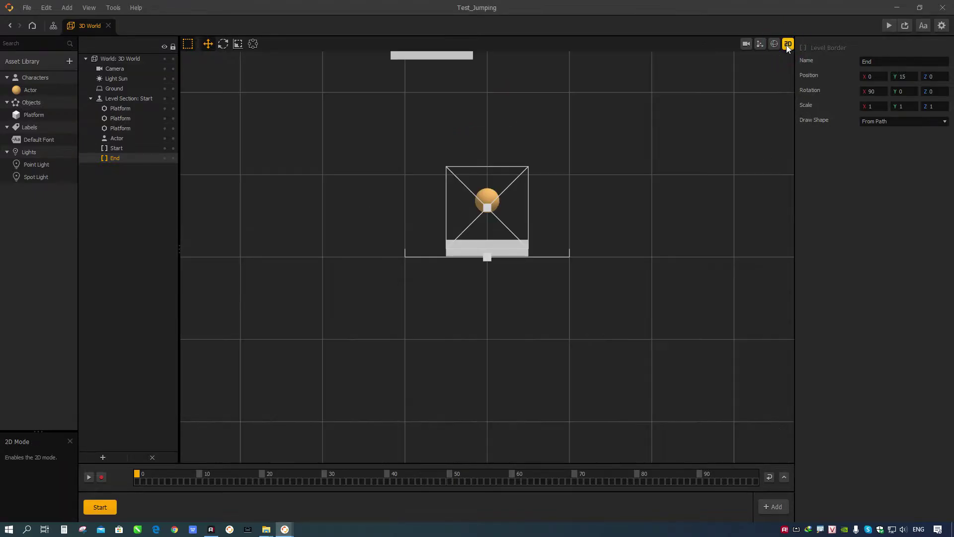
pyautogui.scroll(-3, 579, 230)
pyautogui.click(787, 43)
pyautogui.click(788, 44)
pyautogui.scroll(-2, 515, 252)
pyautogui.moveTo(516, 253); pyautogui.dragTo(536, 326, button='middle')
pyautogui.scroll(-1, 560, 318)
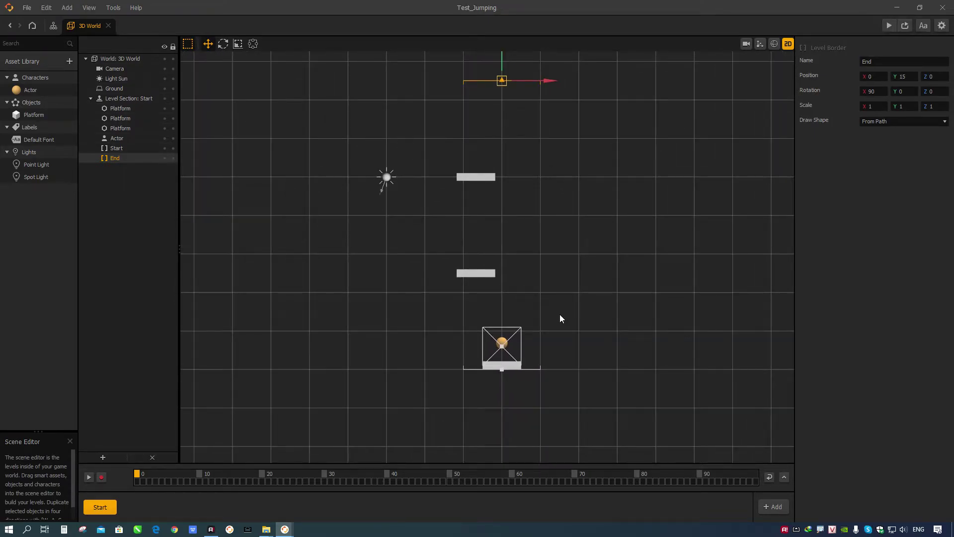
pyautogui.scroll(4, 560, 314)
pyautogui.moveTo(537, 427); pyautogui.dragTo(573, 239, button='middle')
pyautogui.scroll(6, 566, 293)
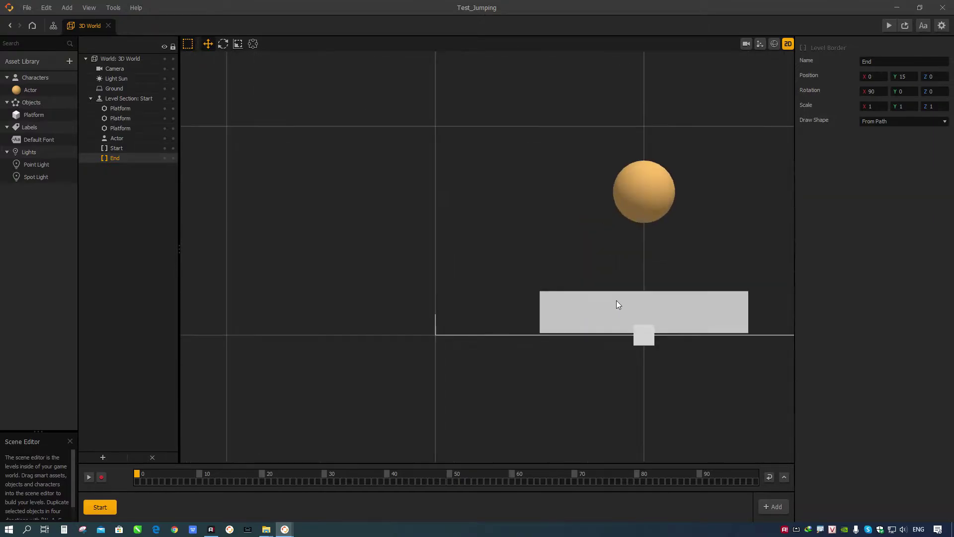
# Set the Y position of the bottom Platform beneath the Actor to 0.2
pyautogui.moveTo(615, 304); pyautogui.dragTo(537, 250, button='middle')
pyautogui.click(568, 254)
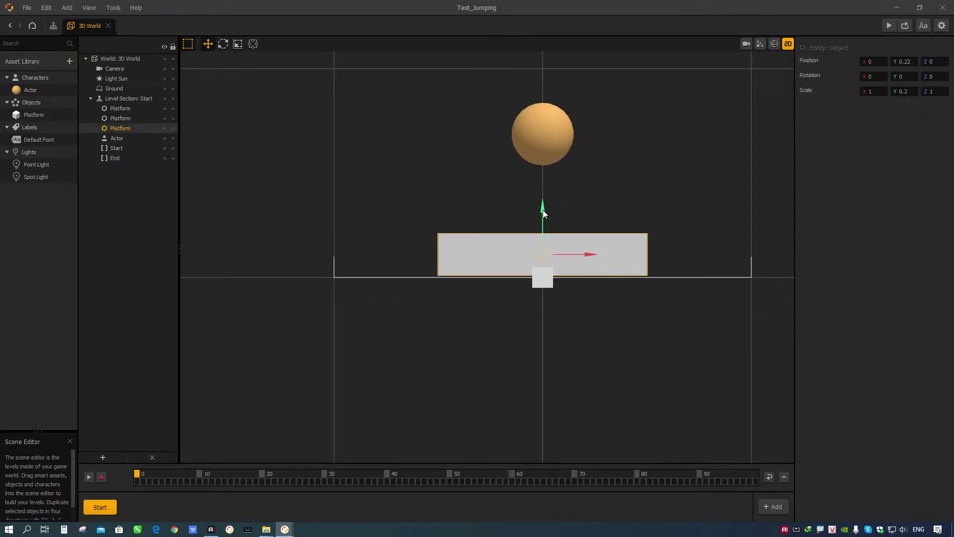
pyautogui.doubleClick(903, 62)
pyautogui.write('0.')
pyautogui.press('Return')
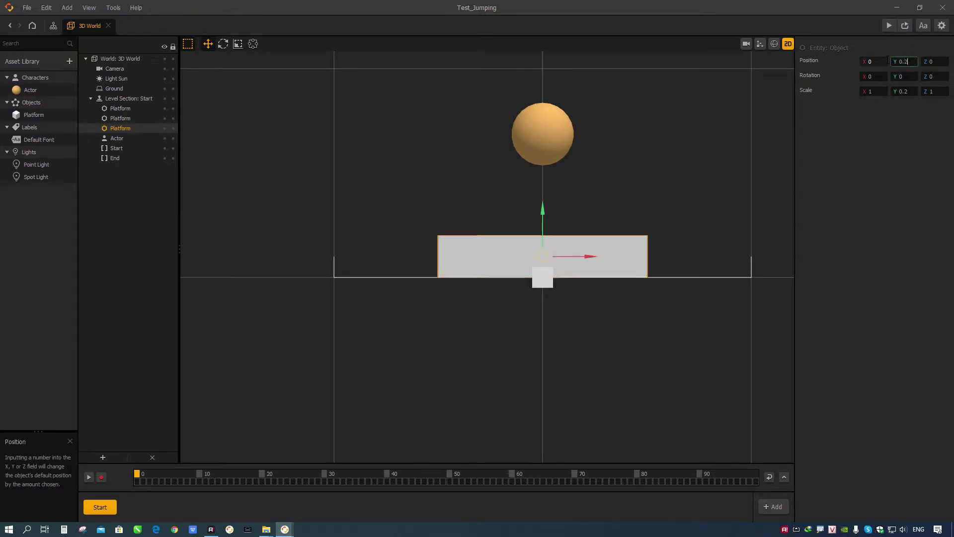
# Check the Y positions of the middle and top Platforms between the Start and End level borders
pyautogui.scroll(-3, 596, 221)
pyautogui.click(652, 189)
pyautogui.scroll(-2, 629, 185)
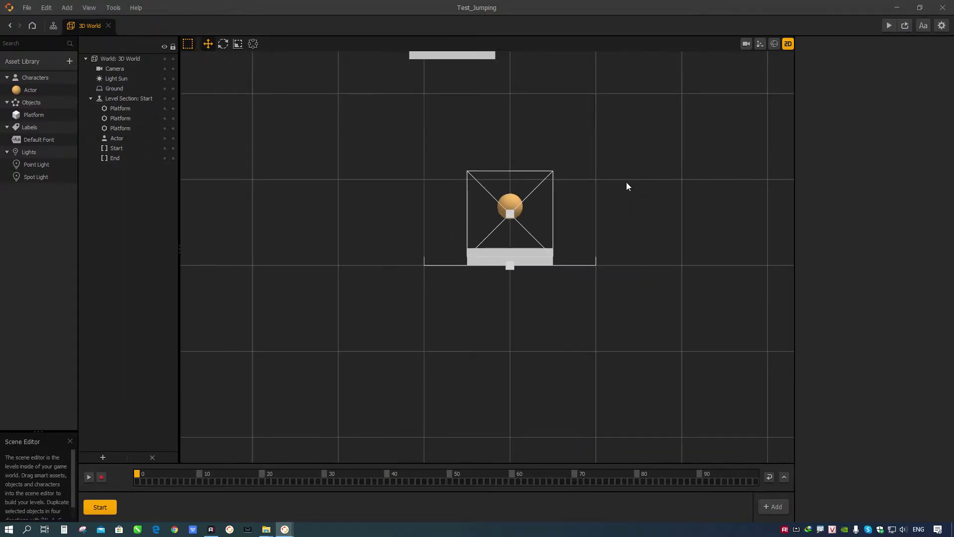
pyautogui.moveTo(629, 185); pyautogui.dragTo(631, 292, button='middle')
pyautogui.scroll(-1, 555, 198)
pyautogui.click(485, 186)
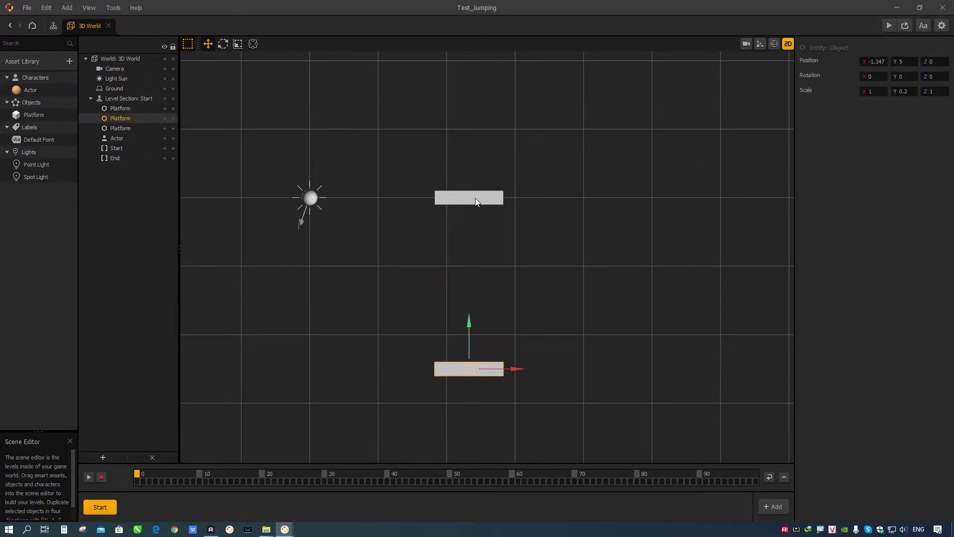
pyautogui.click(475, 197)
pyautogui.scroll(-2, 528, 195)
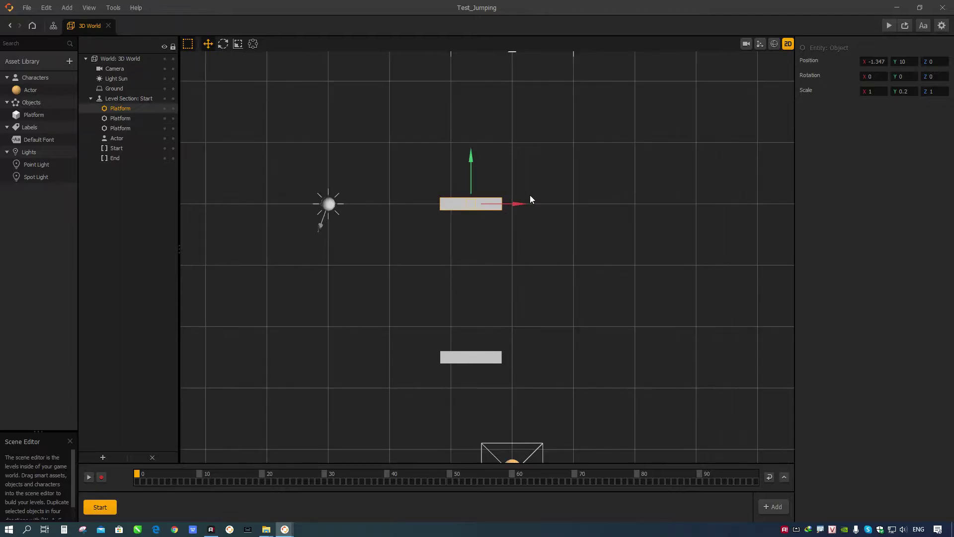
pyautogui.moveTo(541, 174); pyautogui.dragTo(539, 182, button='middle')
pyautogui.scroll(-1, 515, 123)
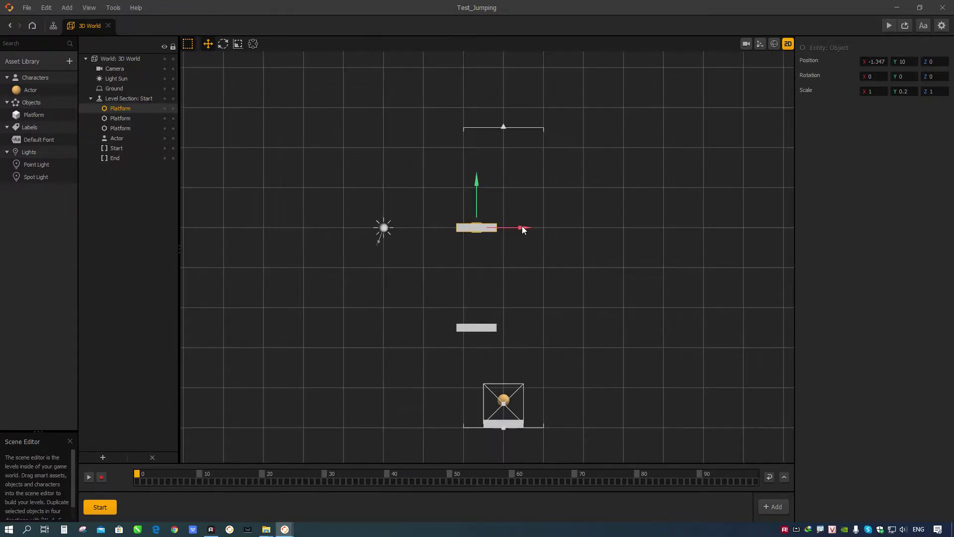
# Try a Y position of 15 for the top Platform, then return it to 10
pyautogui.click(904, 62)
pyautogui.write('15')
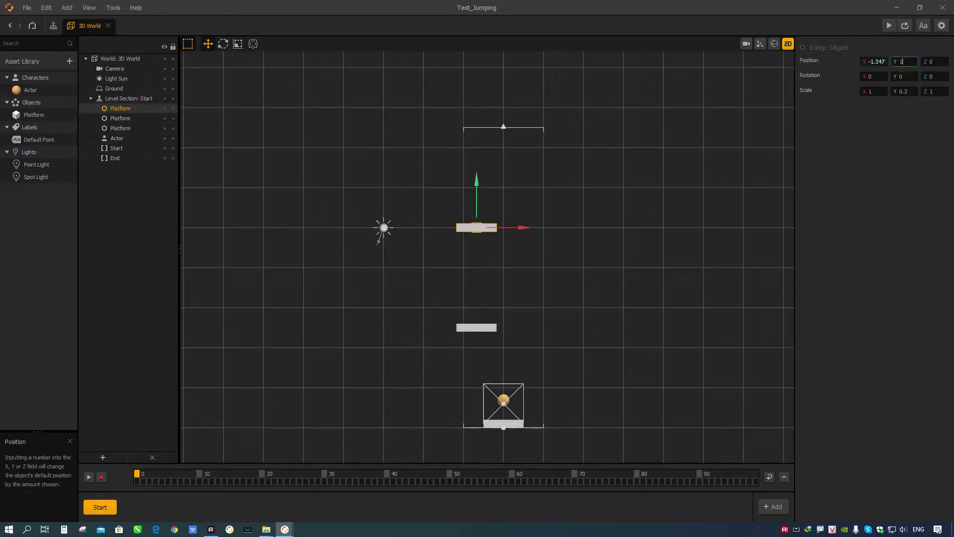
pyautogui.click(903, 61)
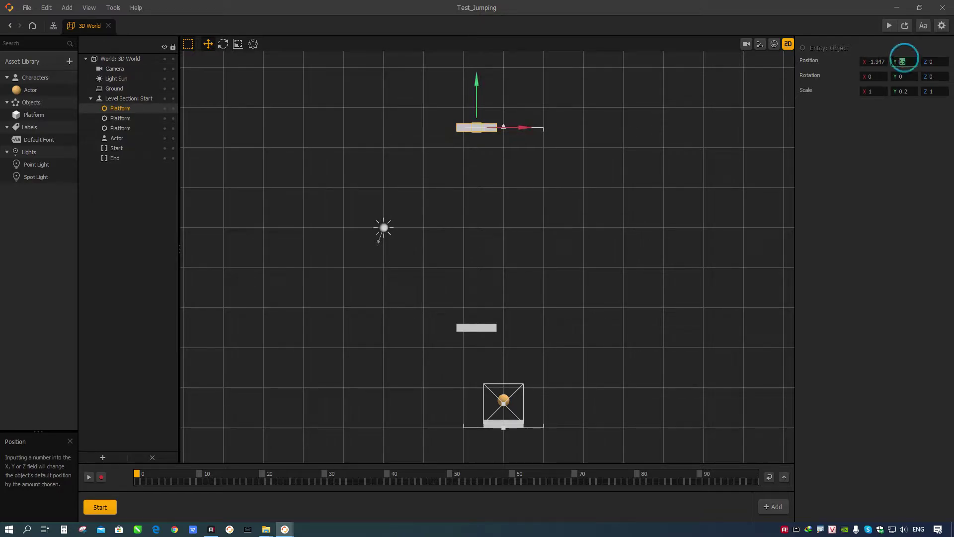
pyautogui.write('10')
pyautogui.press('Return')
# Deselect the top Platform, save the project and switch the scene view from 2D to 3D
pyautogui.click(628, 285)
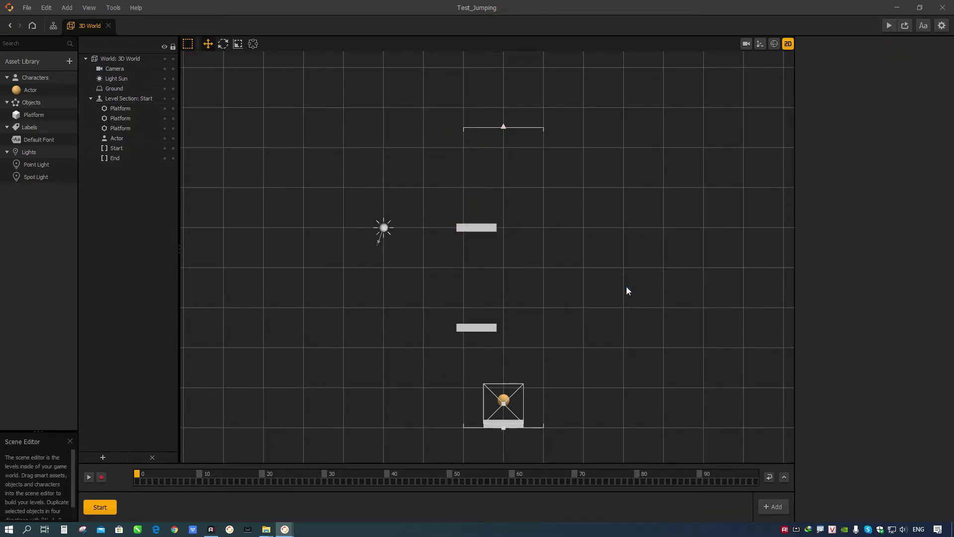
pyautogui.hotkey('ctrl', 's')
pyautogui.scroll(-2, 551, 313)
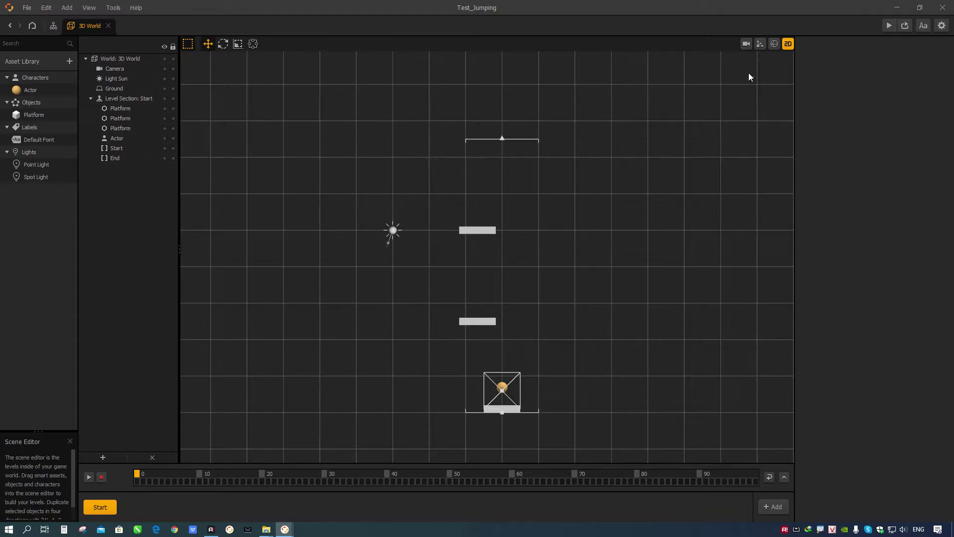
pyautogui.click(788, 44)
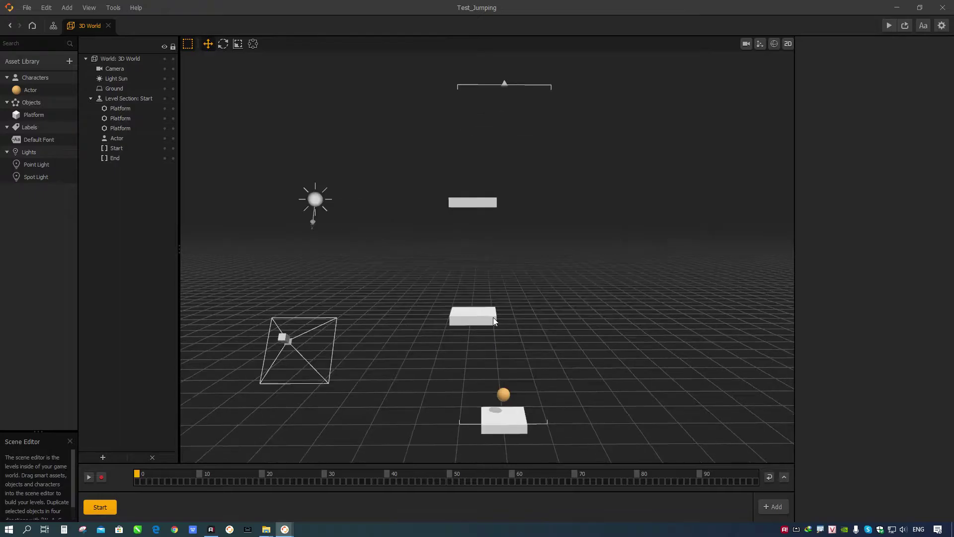
pyautogui.moveTo(494, 319); pyautogui.dragTo(492, 298, button='middle')
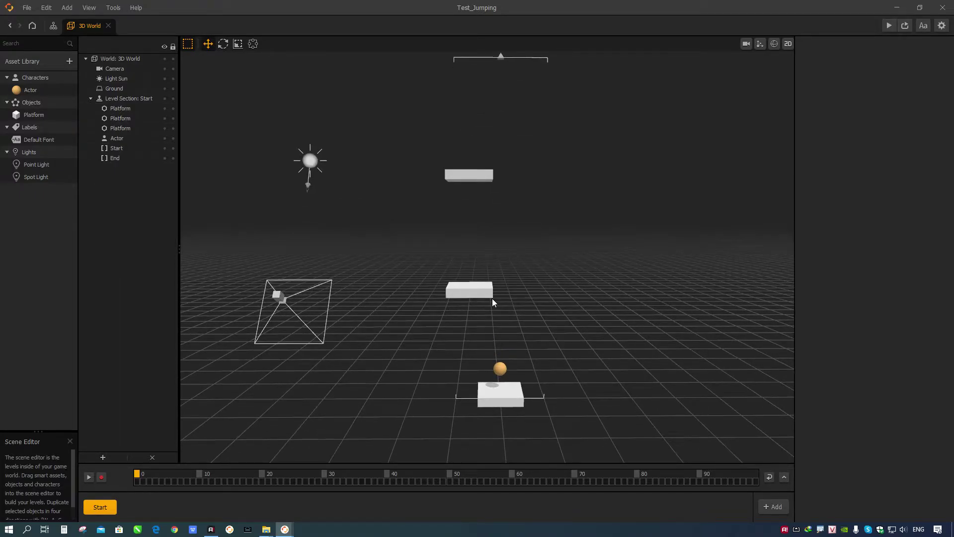
# Move the top Platform along the X axis to about 1.086 and check its placement in 2D mode
pyautogui.click(472, 178)
pyautogui.moveTo(500, 175); pyautogui.dragTo(556, 177)
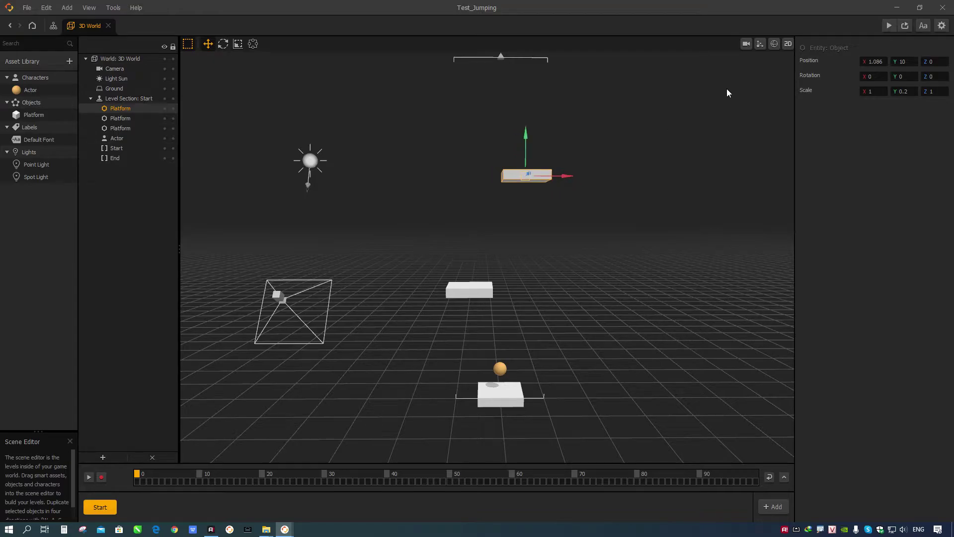
pyautogui.click(788, 43)
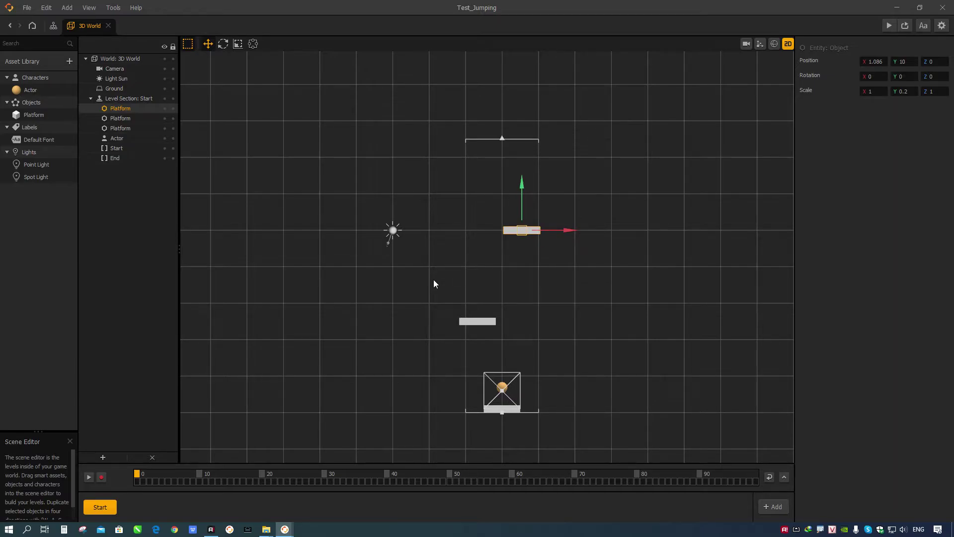
pyautogui.click(788, 44)
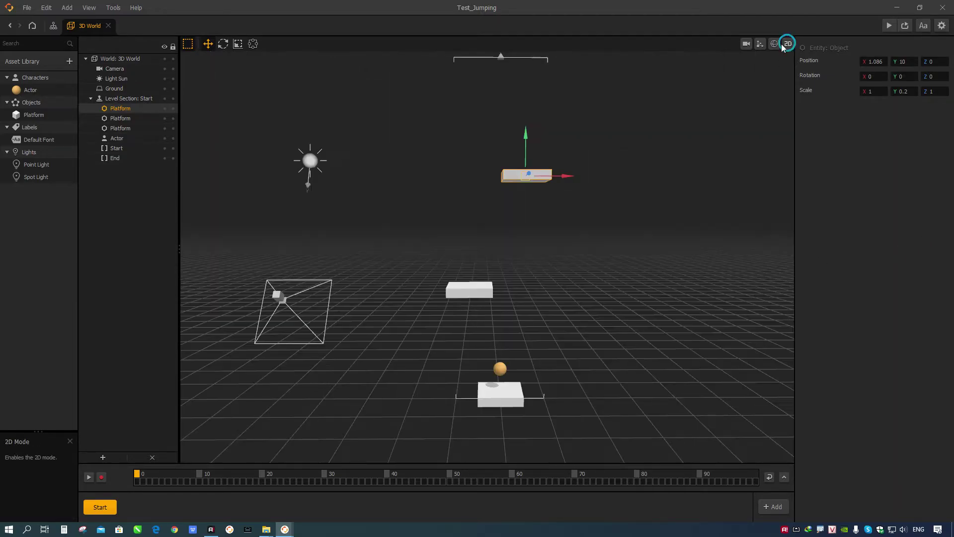
# Add a Cube shape to the Asset Library and rename it Wall
pyautogui.click(69, 61)
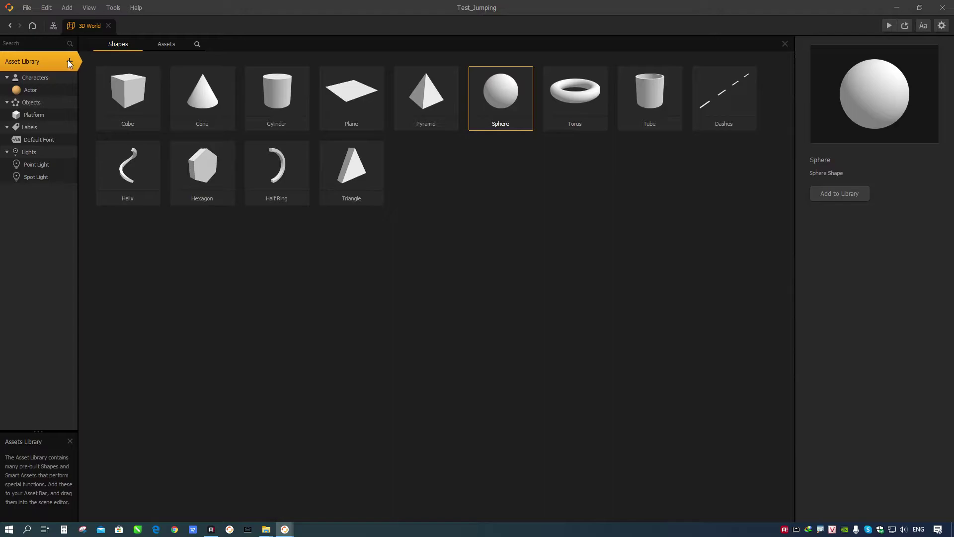
pyautogui.doubleClick(124, 89)
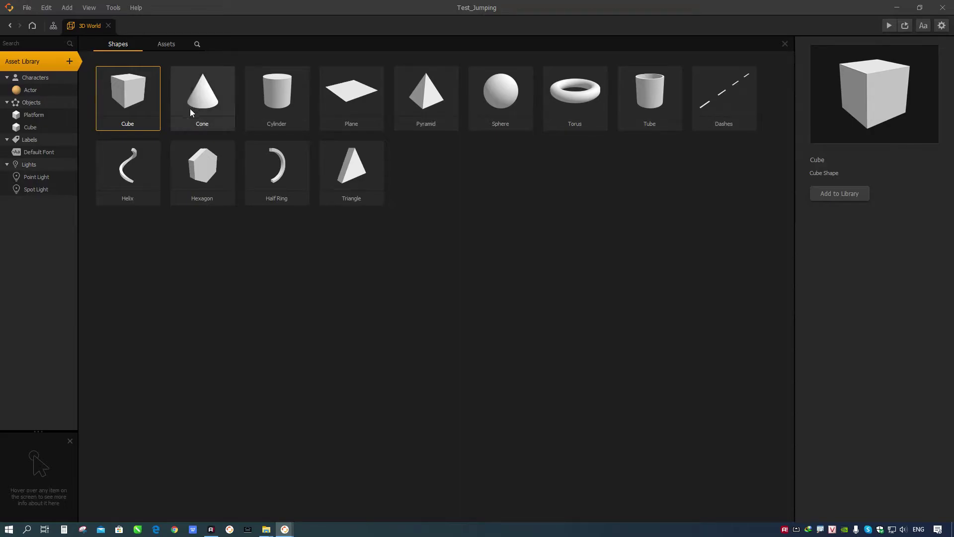
pyautogui.click(30, 117)
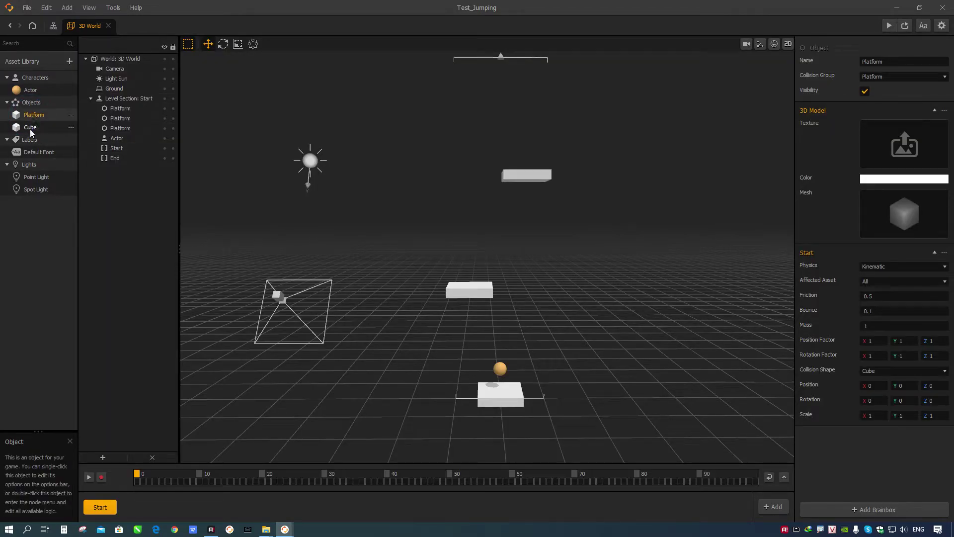
pyautogui.click(30, 128)
pyautogui.click(876, 61)
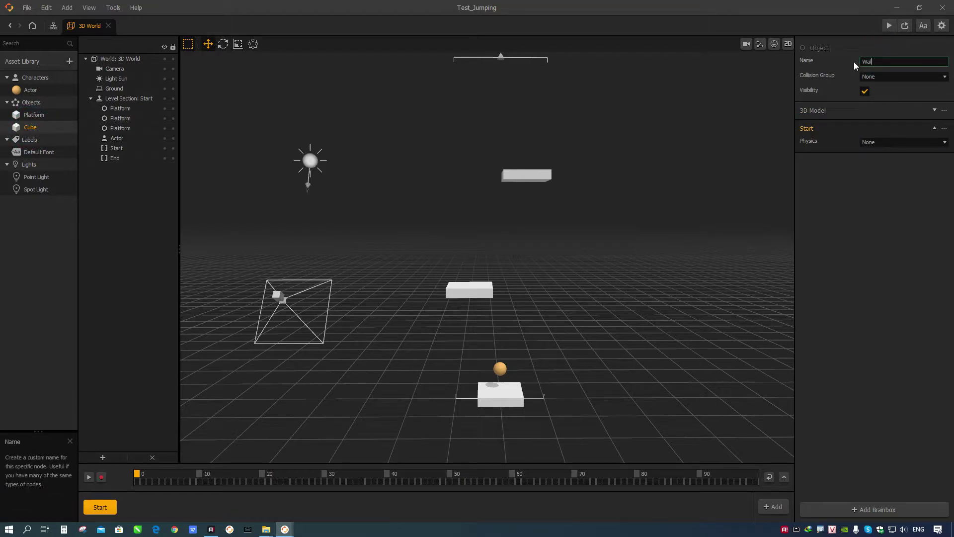
pyautogui.press('Return')
# Place a Wall in the scene beside the bottom Platform and set the Wall asset's physics to Static
pyautogui.moveTo(29, 127); pyautogui.dragTo(397, 351)
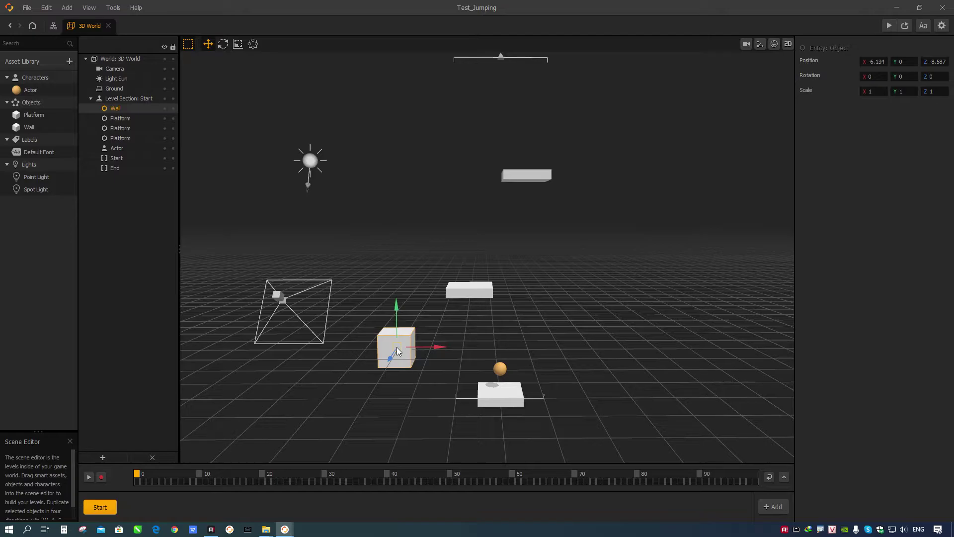
pyautogui.click(30, 129)
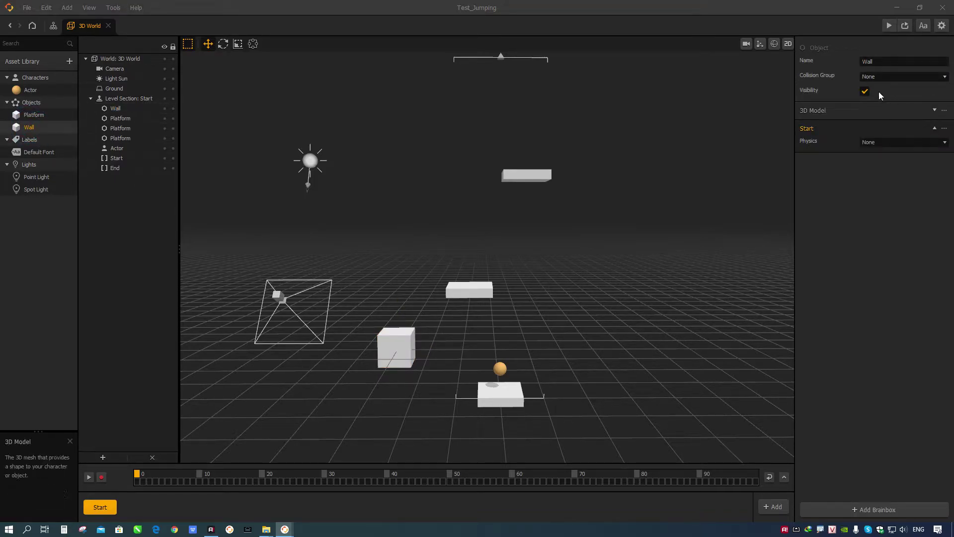
pyautogui.click(873, 144)
pyautogui.click(876, 158)
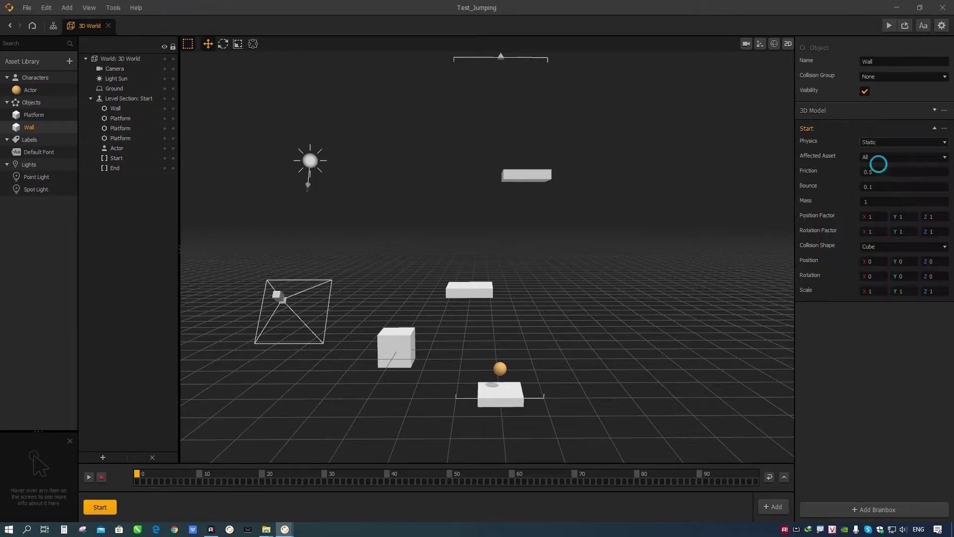
# Change the Wall asset's 3D model color to dark blue
pyautogui.click(844, 111)
pyautogui.click(877, 179)
pyautogui.moveTo(517, 225)
pyautogui.mouseDown()
pyautogui.moveTo(506, 224)
pyautogui.moveTo(503, 239)
pyautogui.moveTo(507, 217)
pyautogui.mouseUp()
pyautogui.moveTo(592, 198); pyautogui.dragTo(592, 225)
pyautogui.click(569, 353)
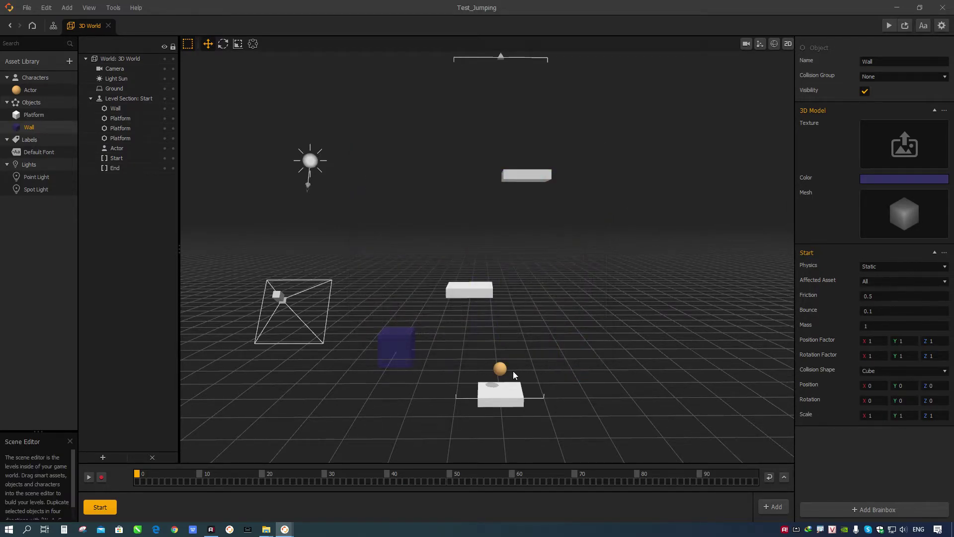
pyautogui.click(934, 110)
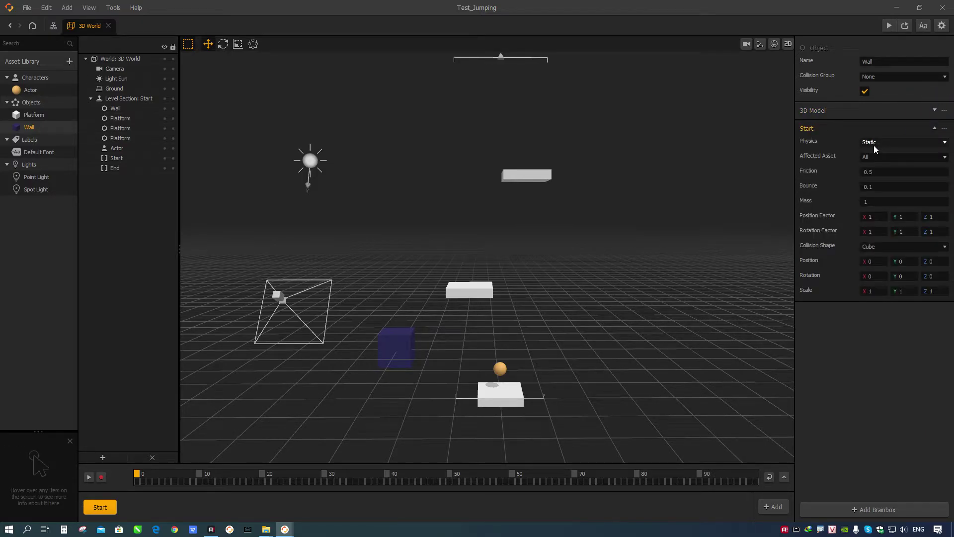
# Set the placed Wall's position to Y 7.5, midway between the Start and End borders, and Z 0
pyautogui.click(378, 347)
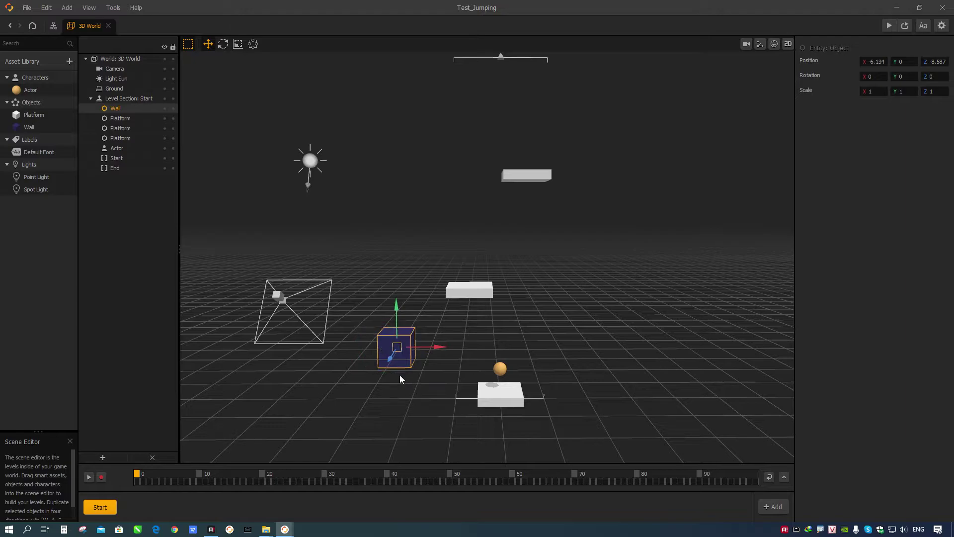
pyautogui.click(901, 76)
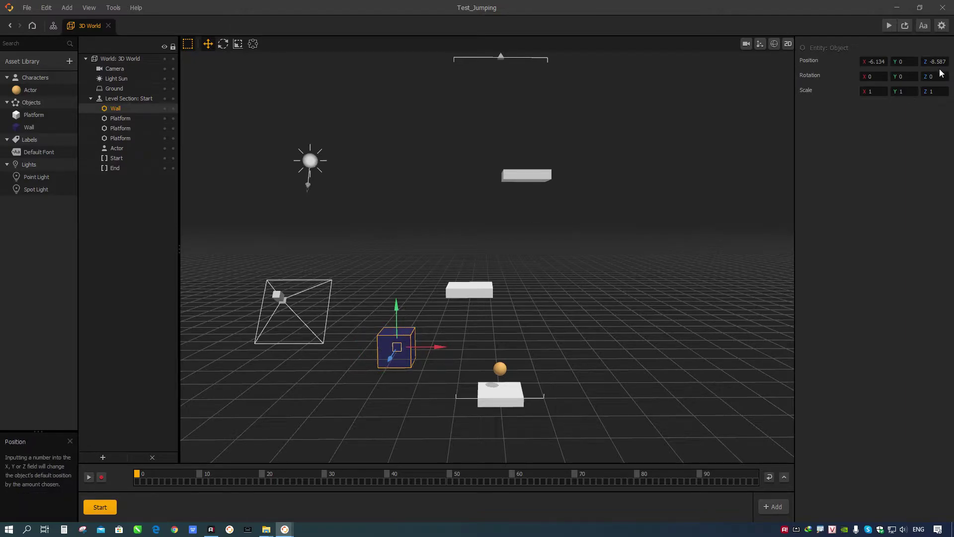
pyautogui.click(502, 66)
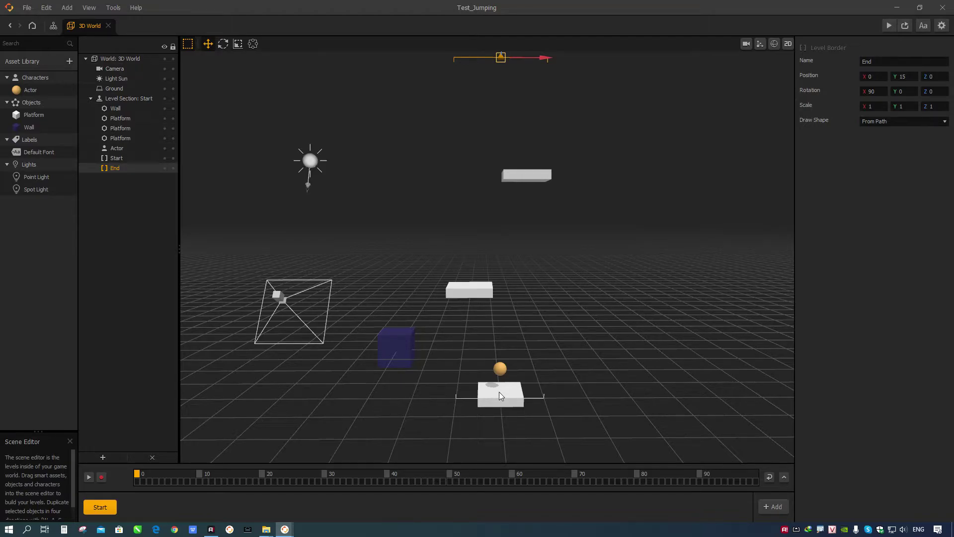
pyautogui.click(397, 348)
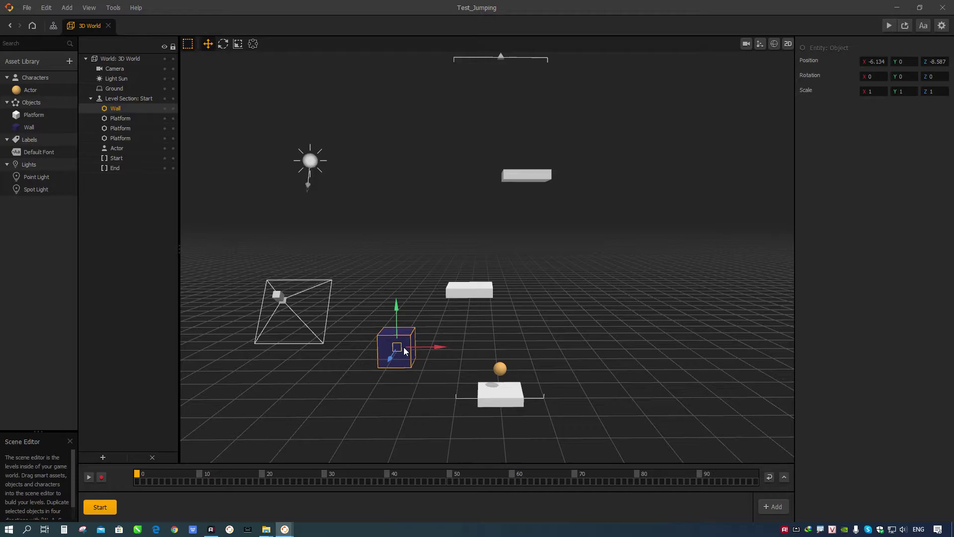
pyautogui.click(902, 61)
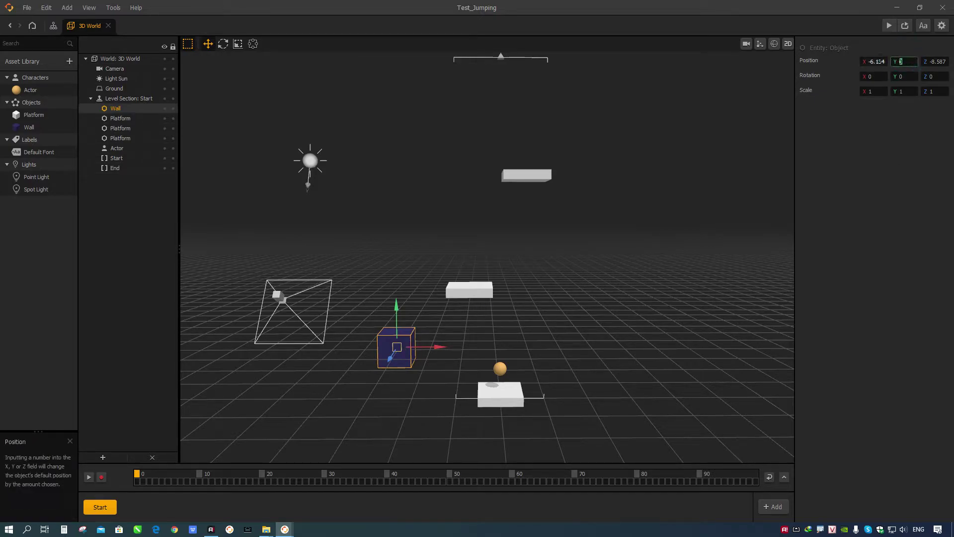
pyautogui.write('7.5')
pyautogui.press('Return')
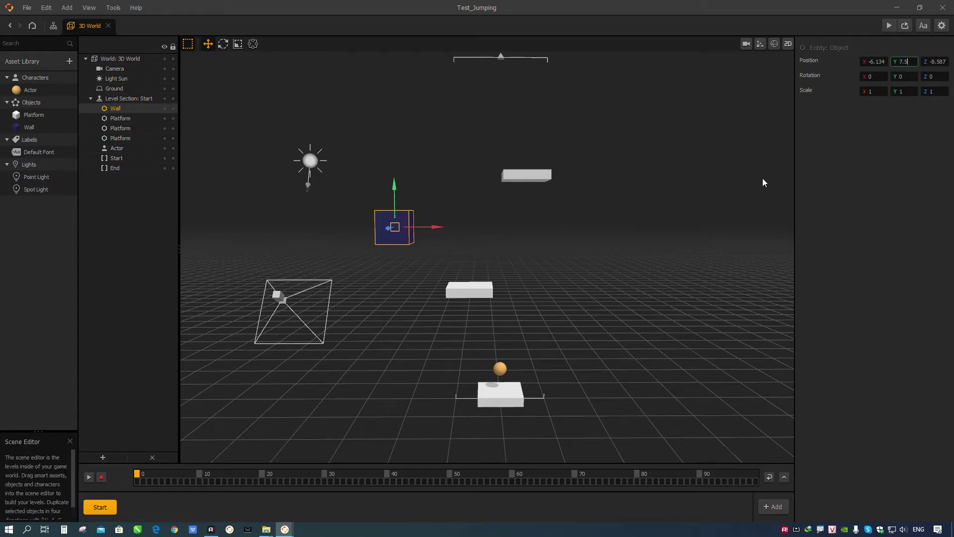
pyautogui.click(937, 61)
pyautogui.write('0')
pyautogui.press('Return')
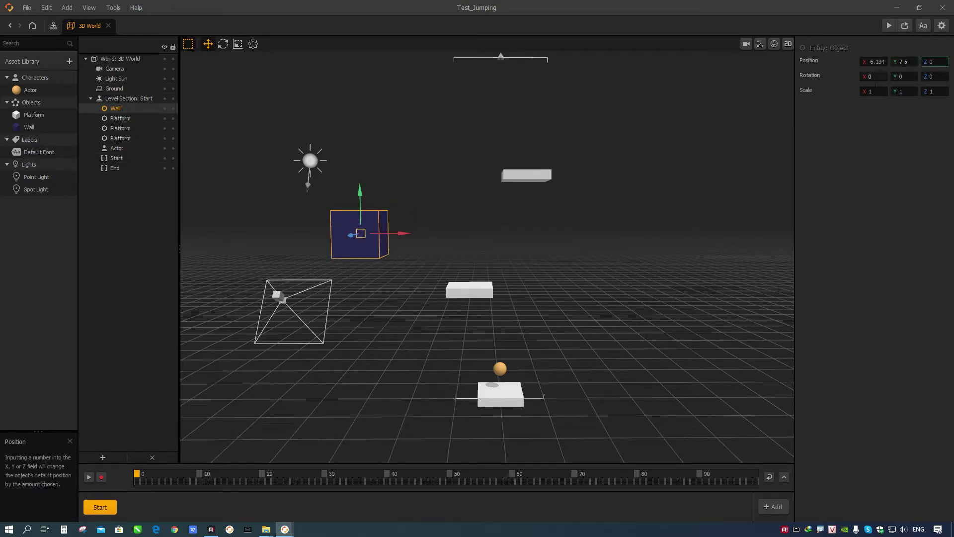
# Set the placed Wall's X position to -6 and switch the scene view to 2D mode
pyautogui.moveTo(568, 226); pyautogui.dragTo(502, 283, button='right')
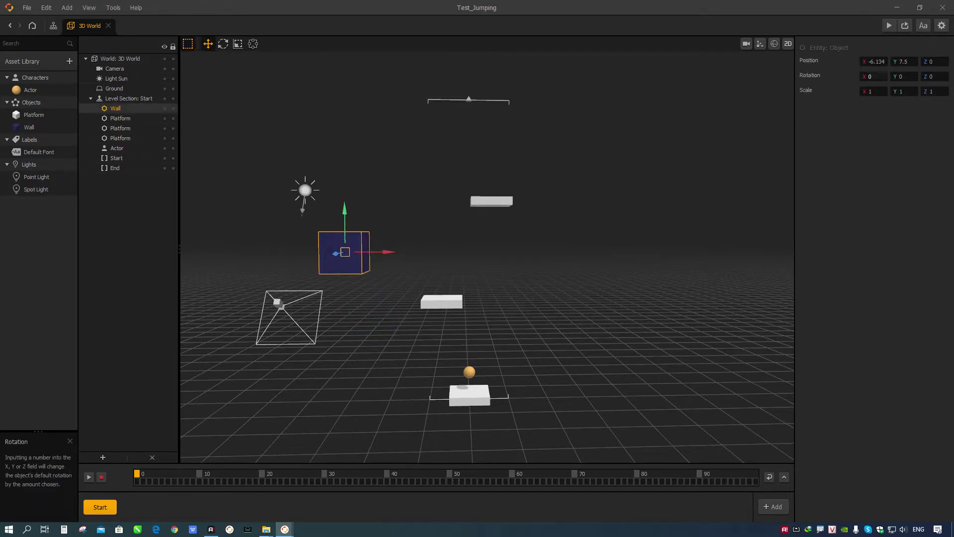
pyautogui.click(871, 76)
pyautogui.click(878, 60)
pyautogui.press('BackSpace')
pyautogui.write('-7')
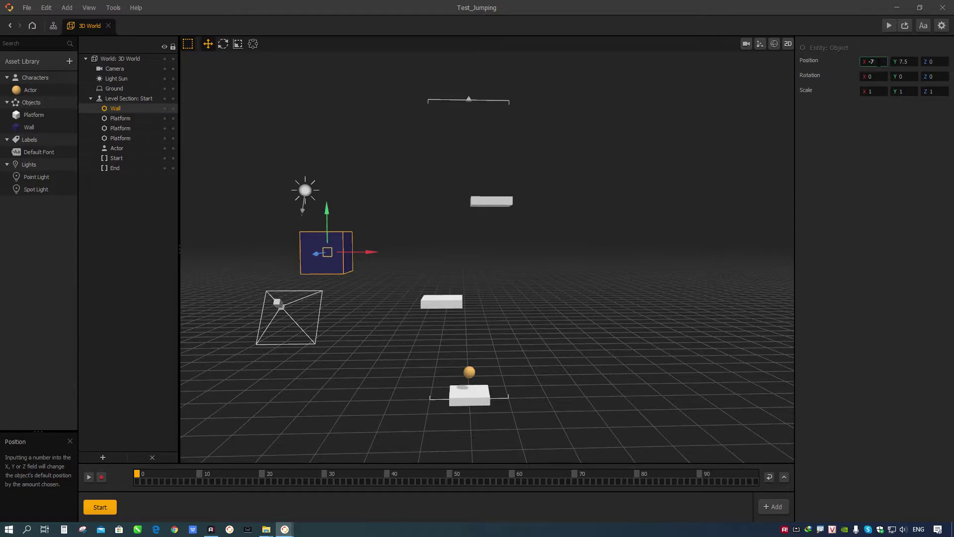
pyautogui.moveTo(878, 62); pyautogui.dragTo(851, 60)
pyautogui.write('-6')
pyautogui.scroll(-2, 419, 228)
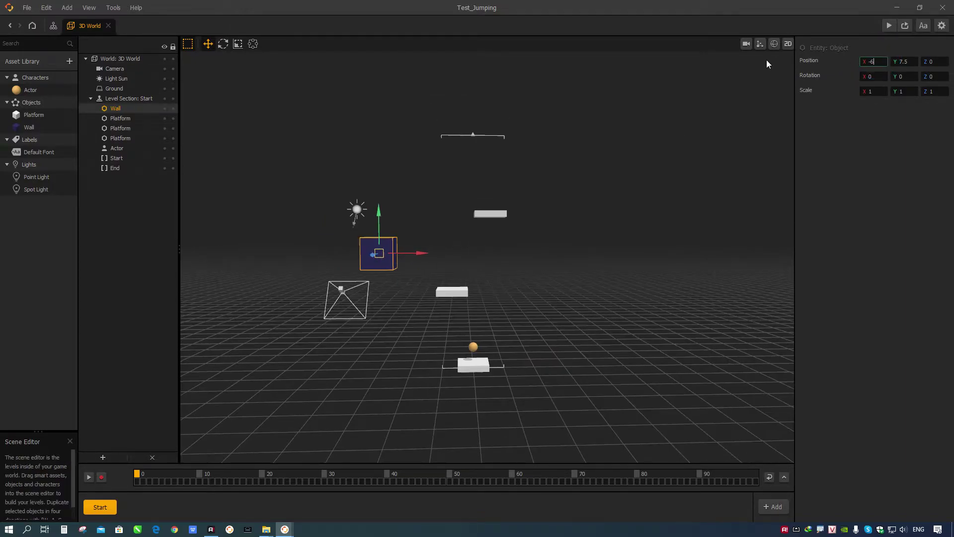
pyautogui.click(787, 44)
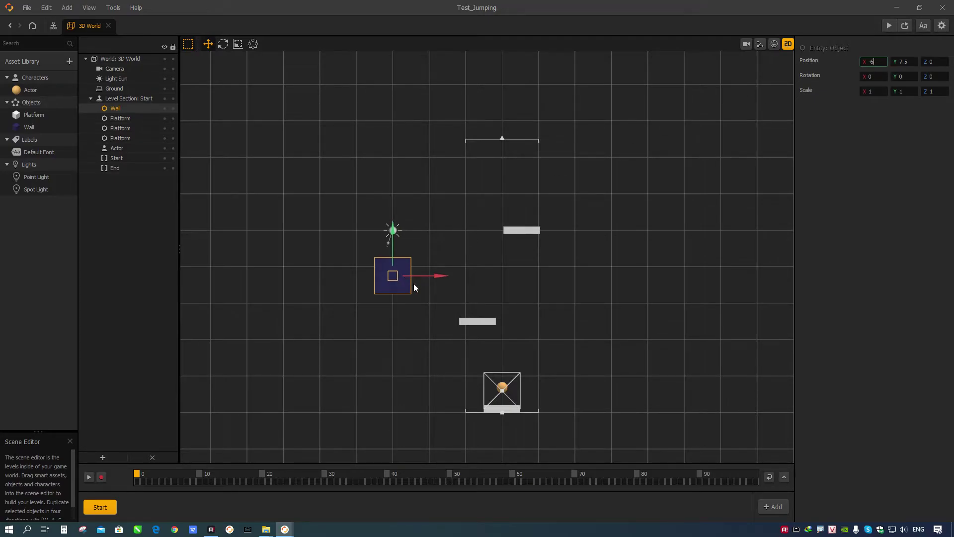
# Return the scene view to 3D and narrow the placed Wall by setting its X scale to 0.2
pyautogui.click(787, 44)
pyautogui.click(879, 62)
pyautogui.press('Return')
pyautogui.scroll(2, 355, 276)
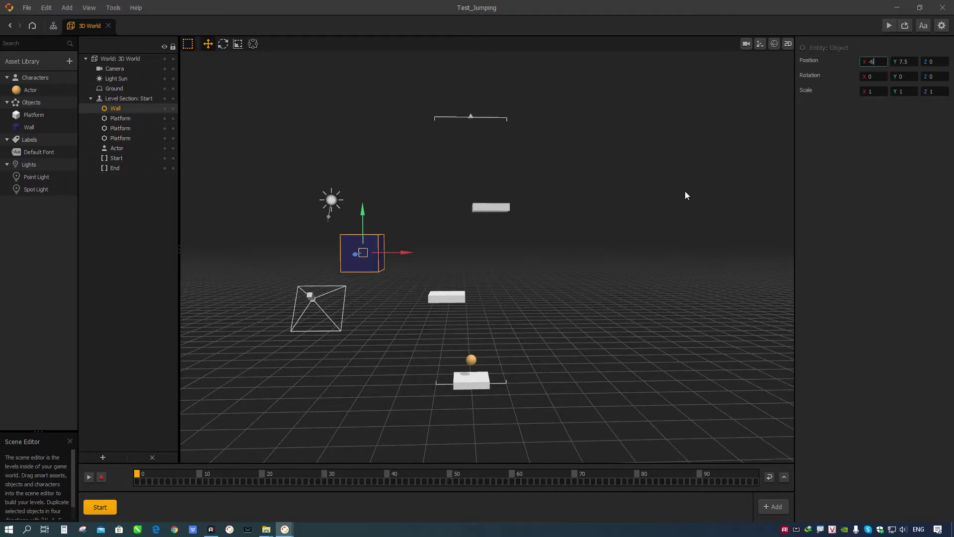
pyautogui.click(513, 243)
pyautogui.click(376, 250)
pyautogui.click(378, 259)
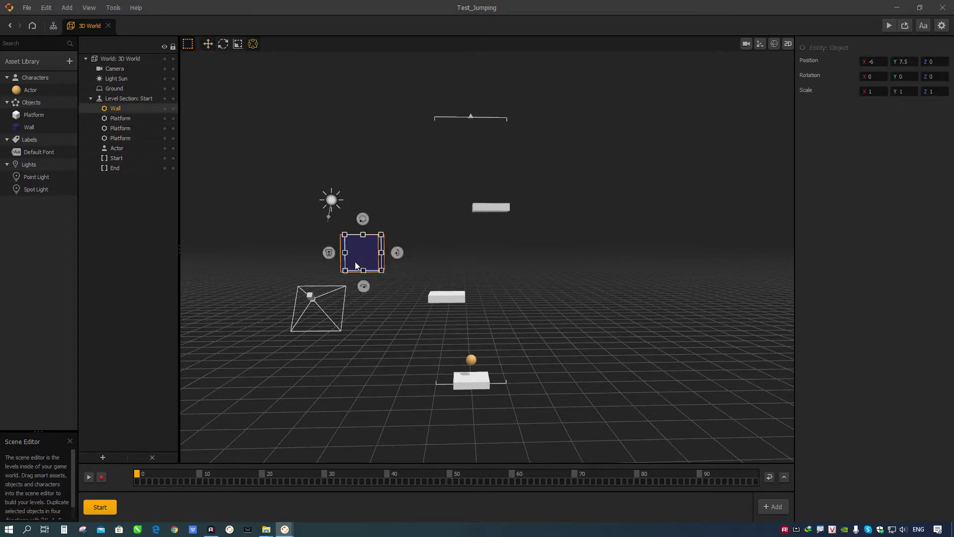
pyautogui.click(383, 259)
pyautogui.moveTo(401, 251); pyautogui.dragTo(377, 250)
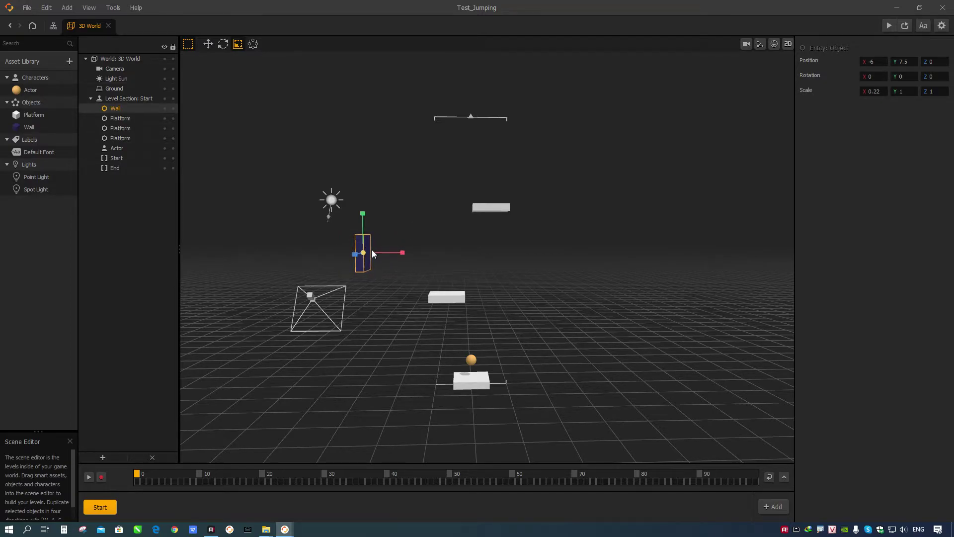
pyautogui.click(872, 91)
pyautogui.write('0.2')
pyautogui.press('Return')
# Stretch the Wall vertically toward the level borders, setting its Y scale to 7.5
pyautogui.click(493, 207)
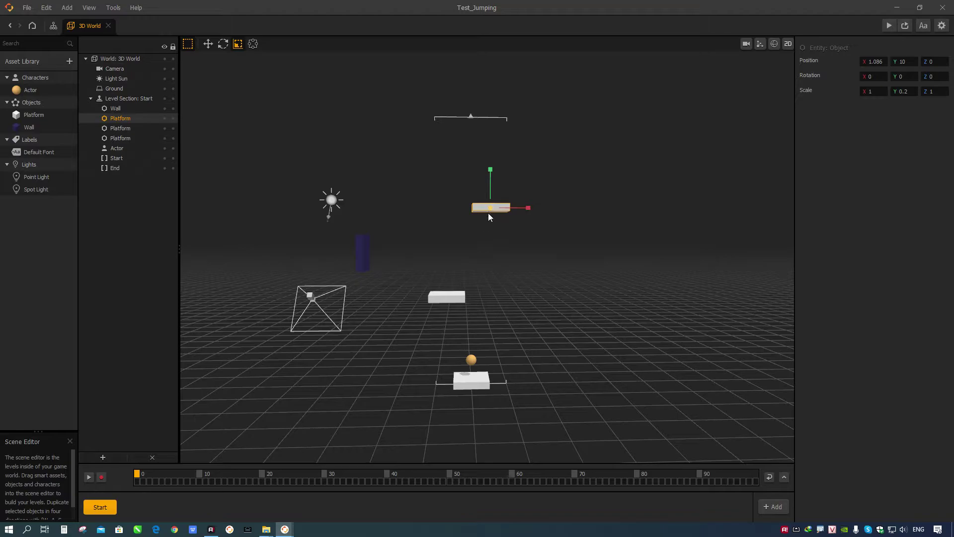
pyautogui.click(364, 254)
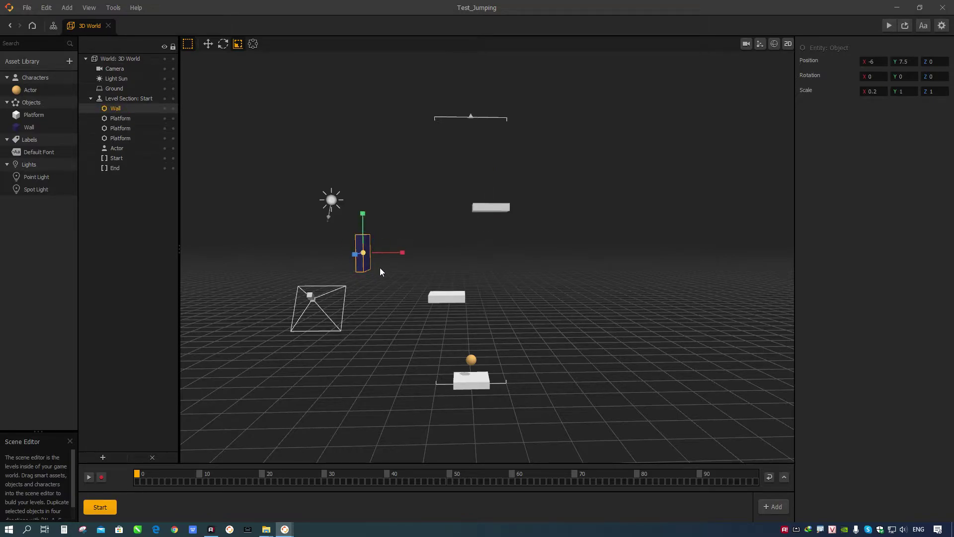
pyautogui.moveTo(366, 217); pyautogui.dragTo(383, 4)
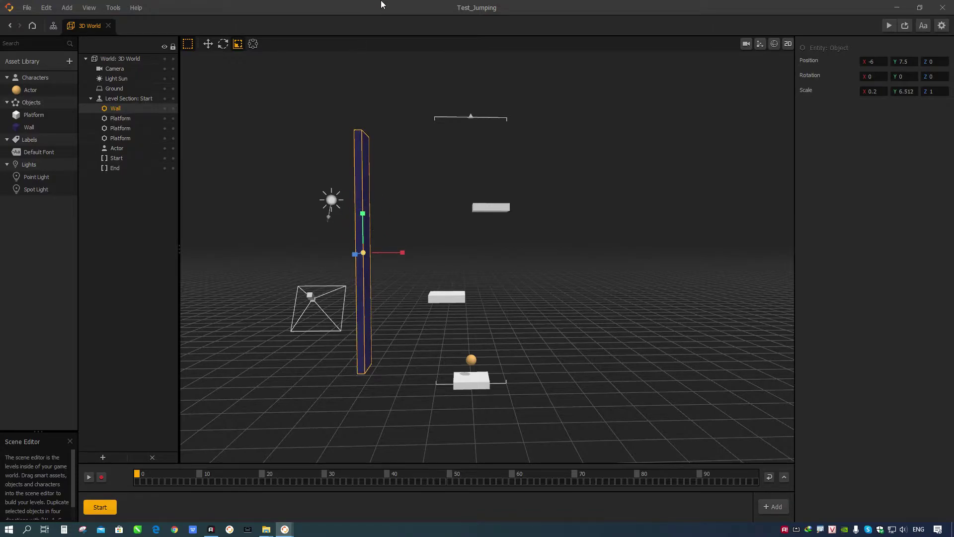
pyautogui.click(470, 118)
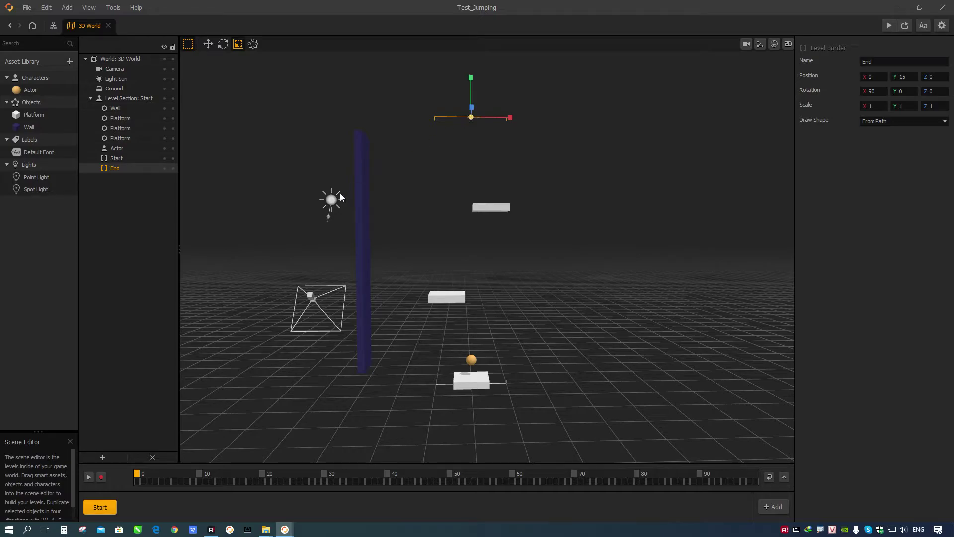
pyautogui.click(363, 188)
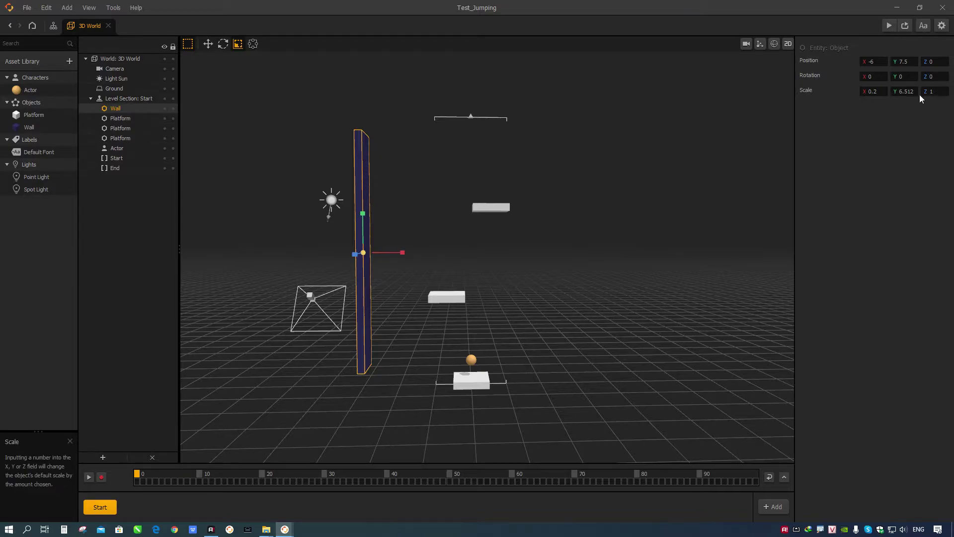
pyautogui.click(904, 91)
pyautogui.write('7.5')
pyautogui.press('Return')
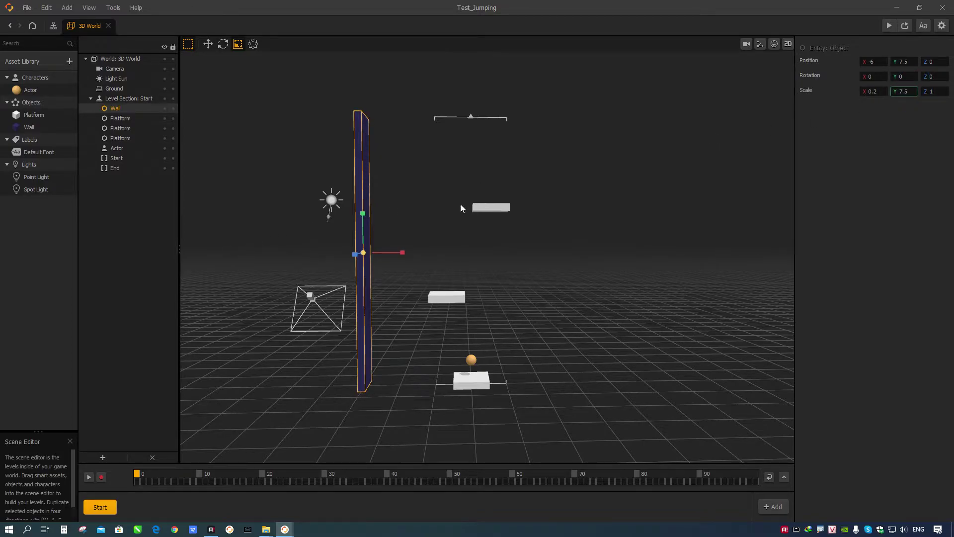
# Compare the Wall's height with the End border in the 2D view
pyautogui.moveTo(469, 155); pyautogui.dragTo(462, 262, button='middle')
pyautogui.click(788, 44)
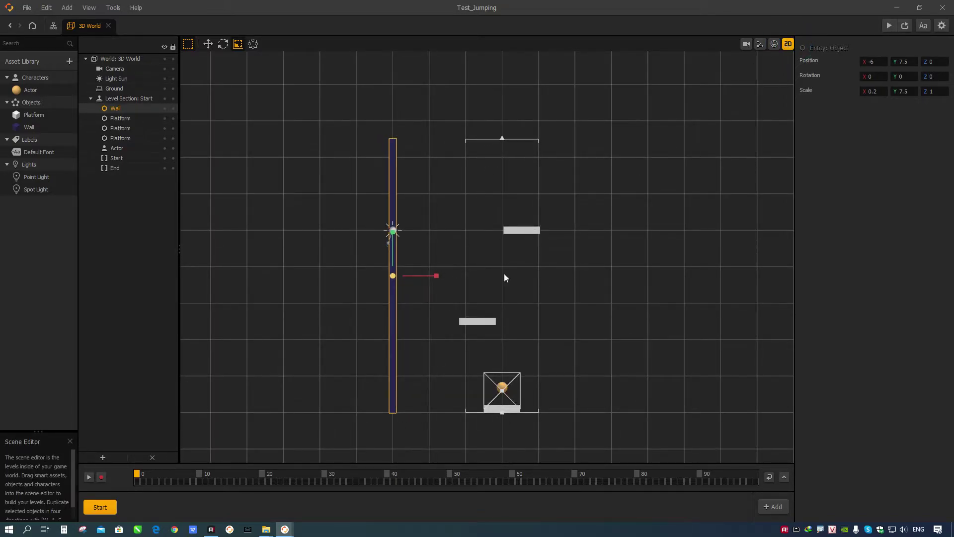
pyautogui.click(502, 140)
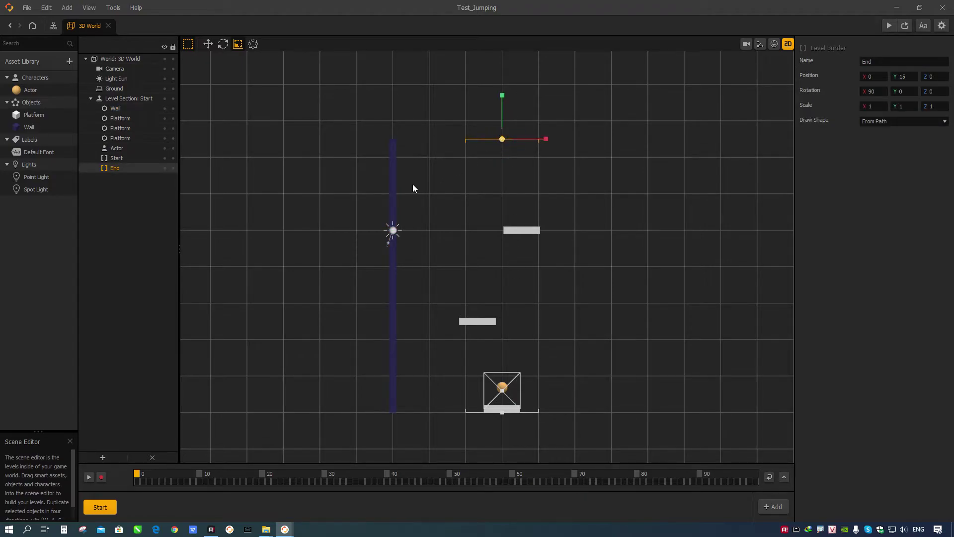
pyautogui.click(394, 183)
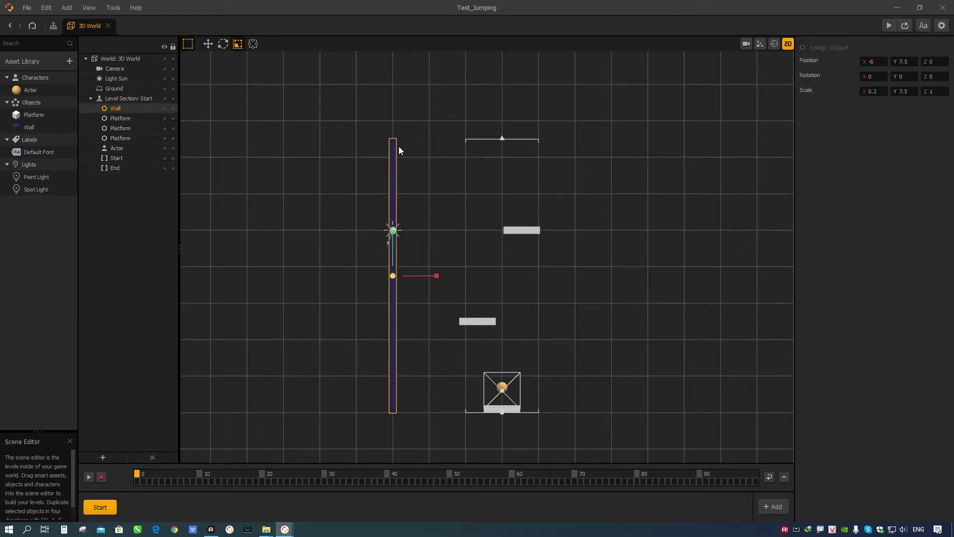
pyautogui.doubleClick(904, 90)
pyautogui.click(554, 211)
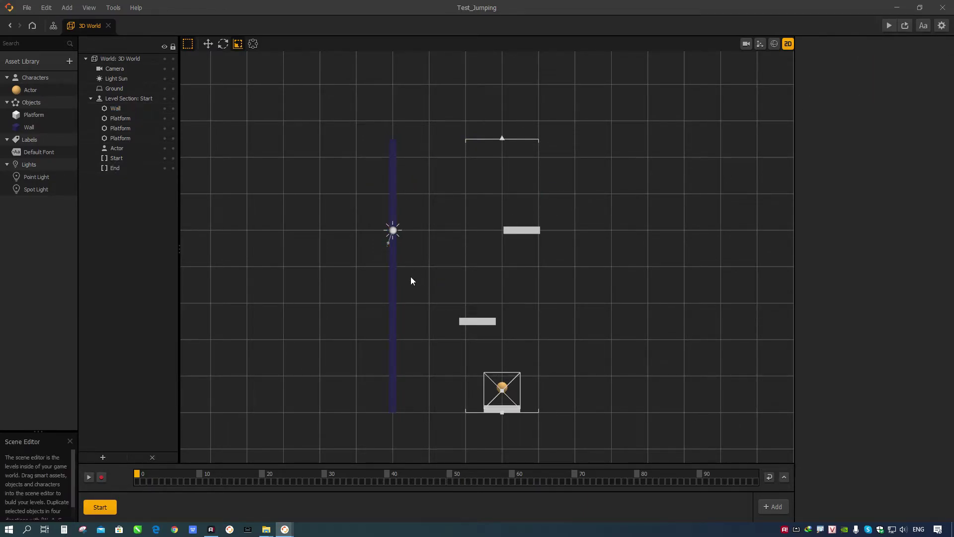
# Duplicate the Wall and move the copy along the X axis to X 6 on the other side of the Platforms
pyautogui.click(396, 291)
pyautogui.press('w')
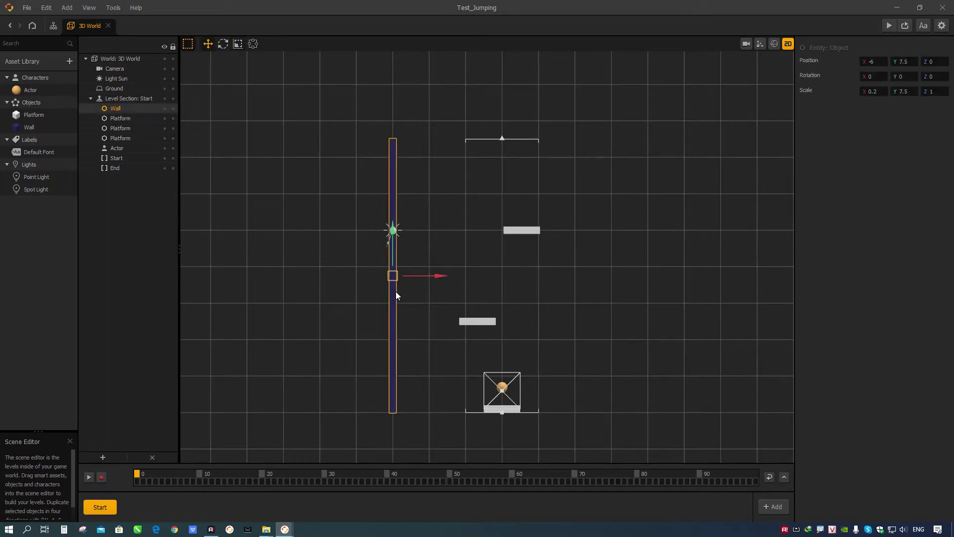
pyautogui.hotkey('ctrl', 'd')
pyautogui.moveTo(435, 276); pyautogui.dragTo(653, 277)
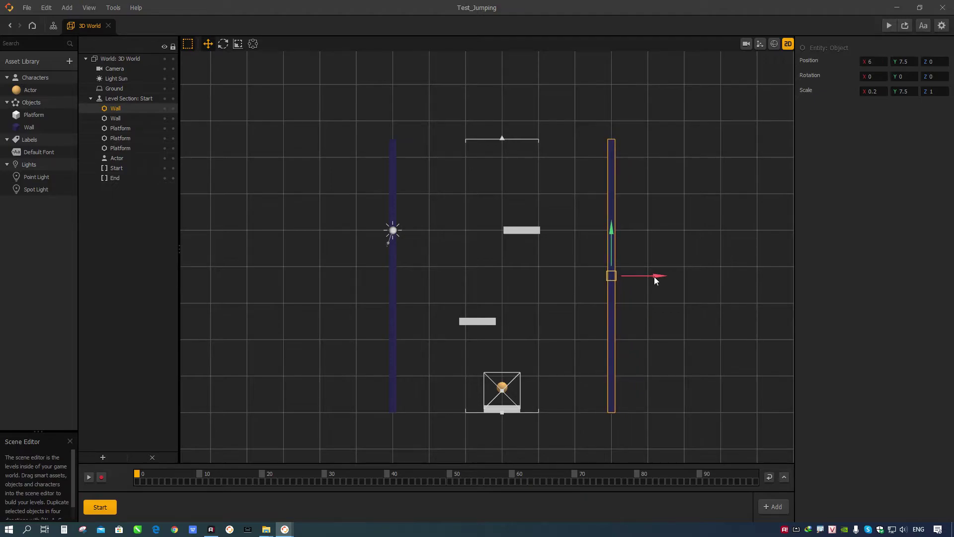
pyautogui.click(393, 172)
pyautogui.click(612, 163)
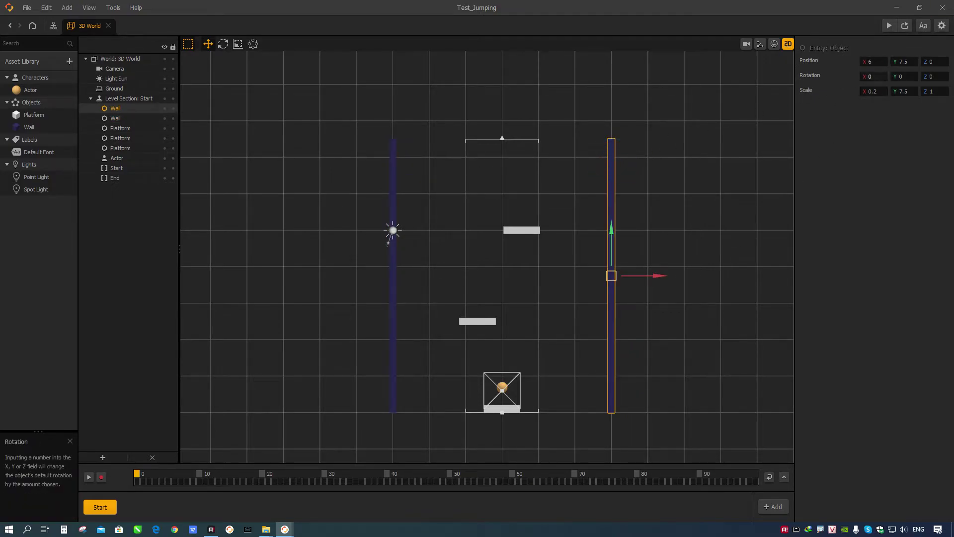
pyautogui.click(873, 61)
pyautogui.click(678, 263)
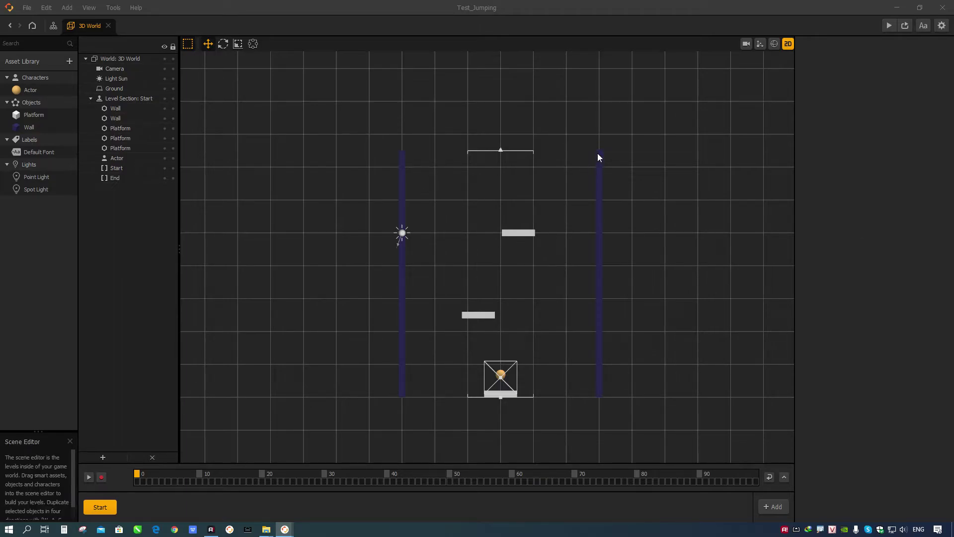
# Set the Y scale of both Walls to 9 so they extend past the Start and End borders
pyautogui.click(403, 201)
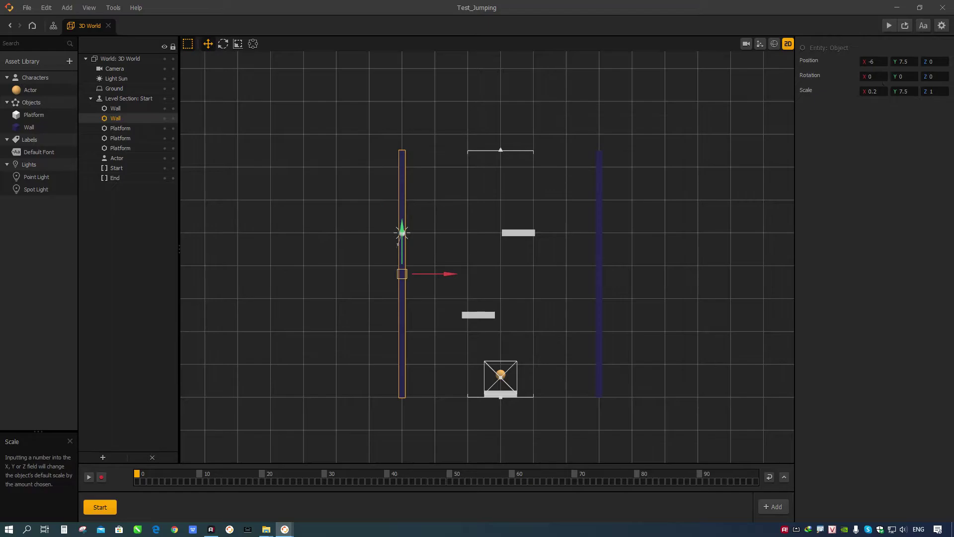
pyautogui.click(913, 91)
pyautogui.write('8')
pyautogui.press('Tab')
pyautogui.scroll(1, 903, 91)
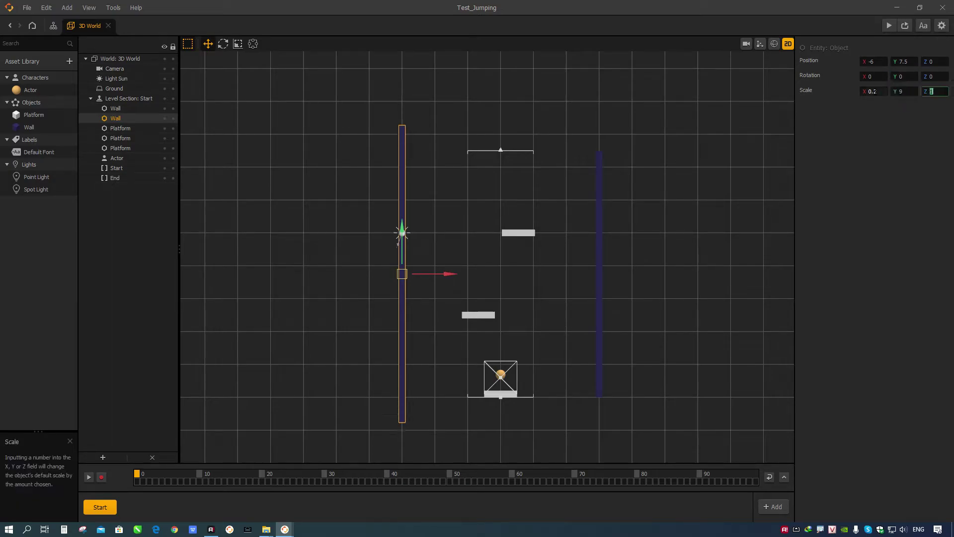
pyautogui.click(599, 190)
pyautogui.click(903, 91)
pyautogui.write('9')
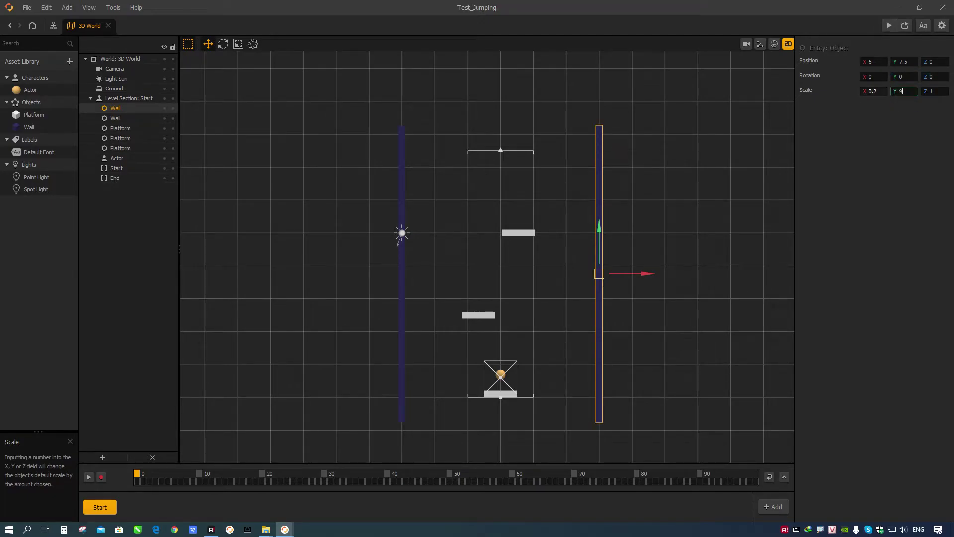
pyautogui.click(673, 257)
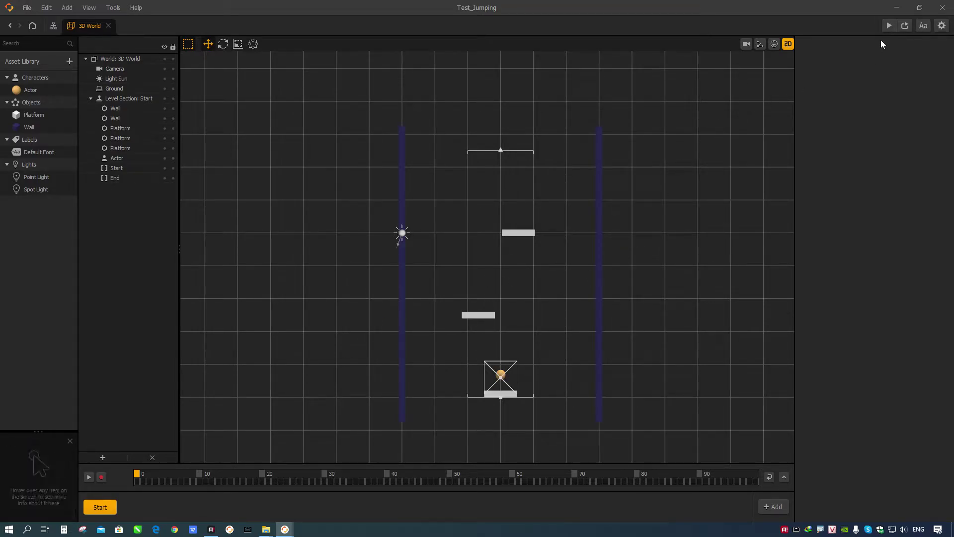
# Inspect the level in the 3D view, and play the JUMPING game in the preview before closing it
pyautogui.click(787, 44)
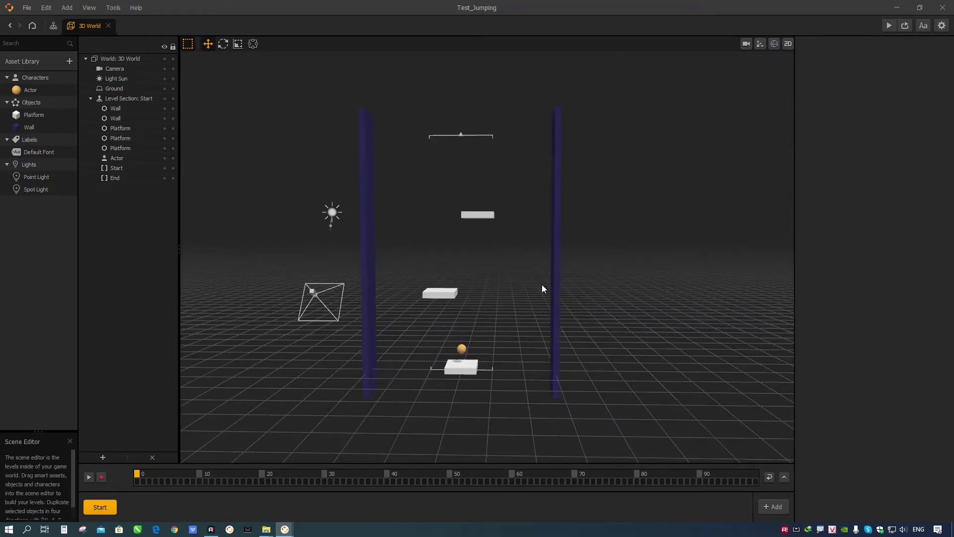
pyautogui.moveTo(543, 301)
pyautogui.mouseDown(button='right')
pyautogui.moveTo(452, 335)
pyautogui.moveTo(531, 301)
pyautogui.mouseUp(button='right')
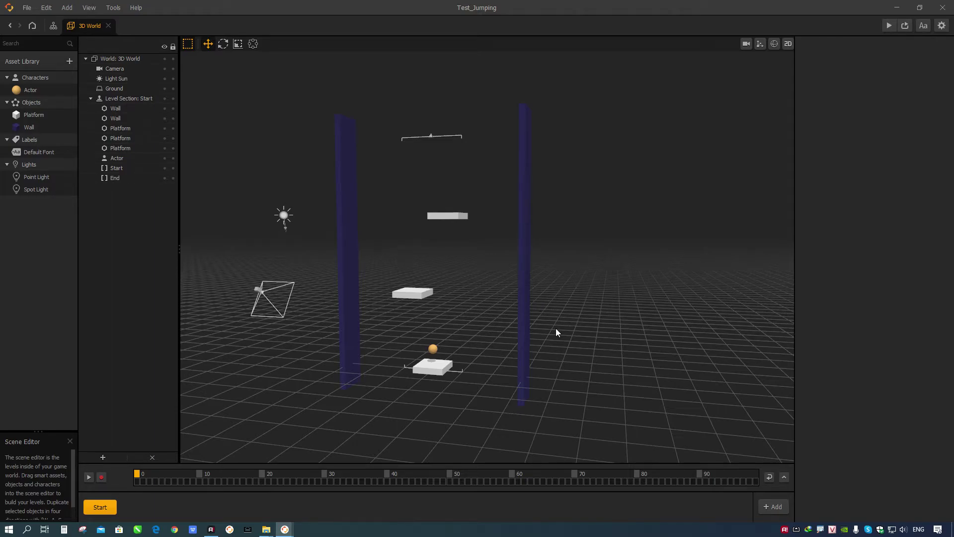
pyautogui.click(889, 26)
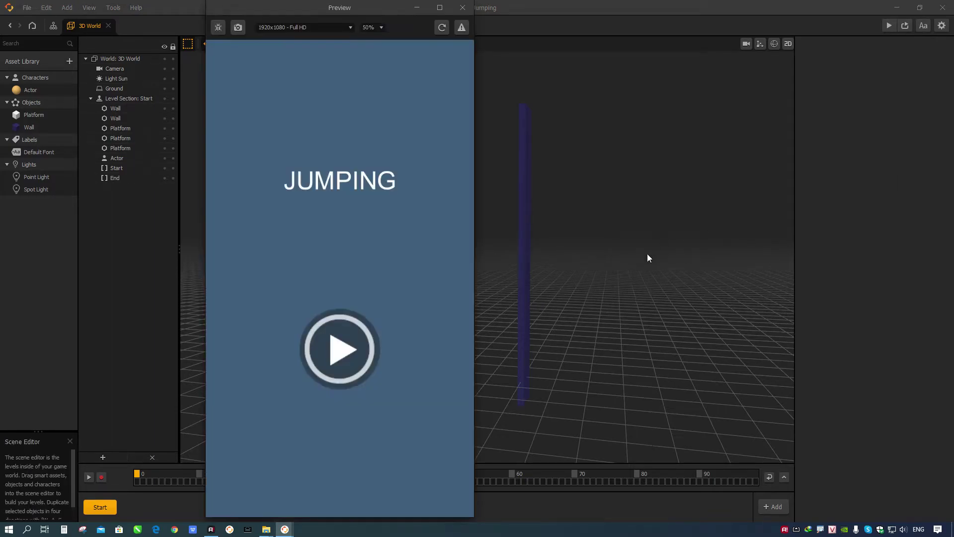
pyautogui.click(351, 339)
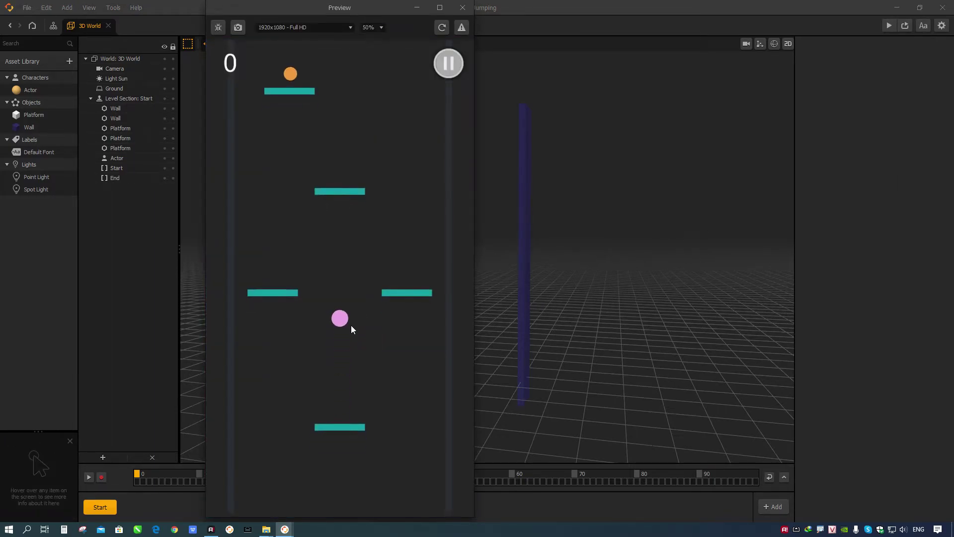
pyautogui.click(341, 288)
pyautogui.click(353, 243)
pyautogui.click(461, 8)
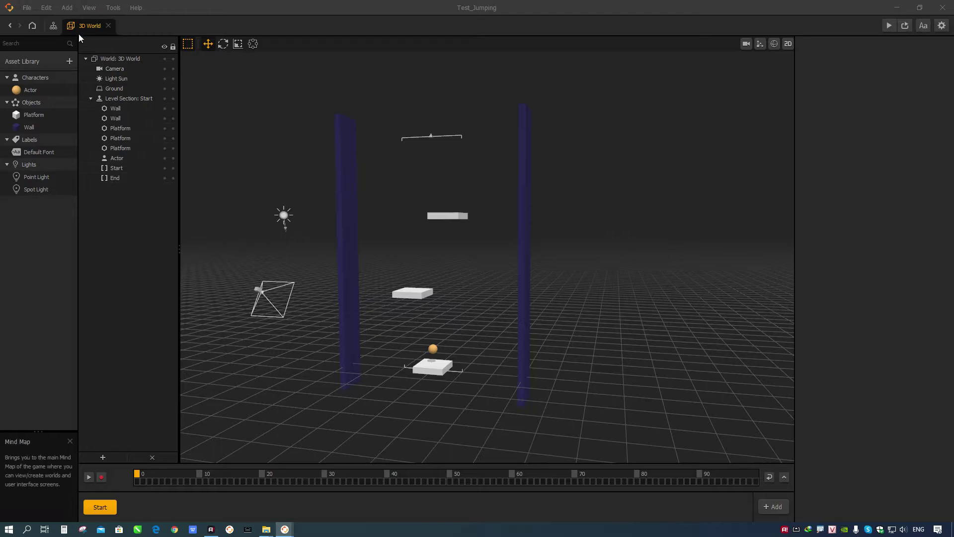
# Add a Plane shape to the asset library and rename it Background
pyautogui.click(69, 61)
pyautogui.doubleClick(351, 94)
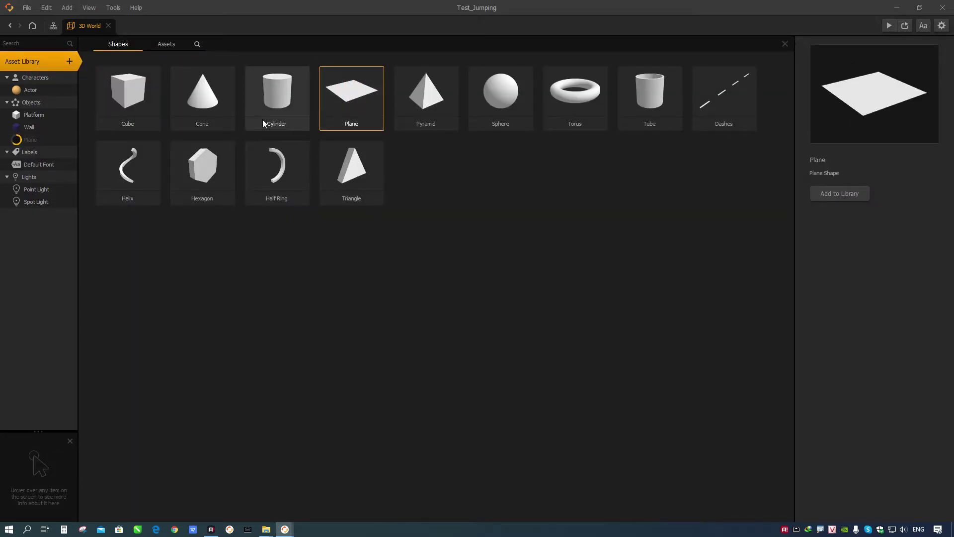
pyautogui.click(28, 143)
pyautogui.click(839, 62)
pyautogui.write('Ba')
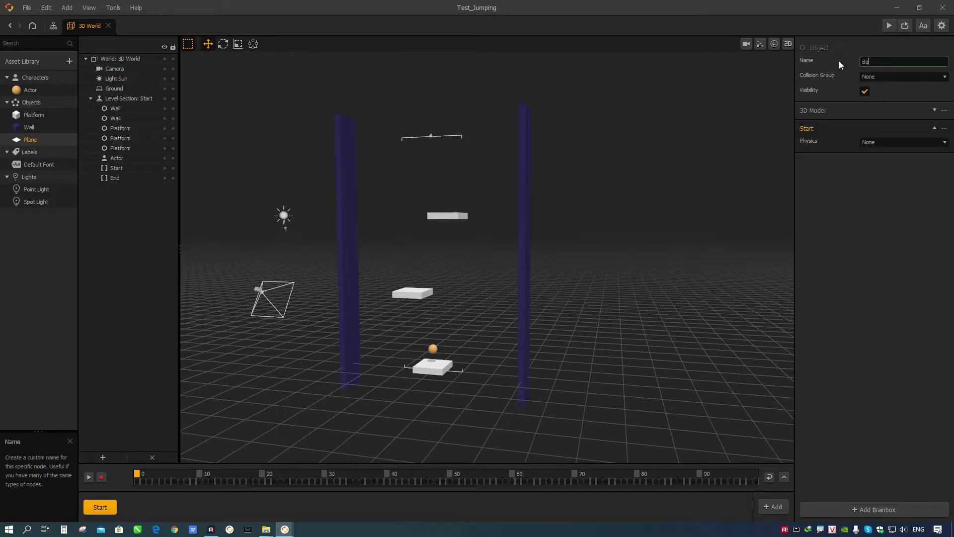
pyautogui.write('ckground')
pyautogui.press('Return')
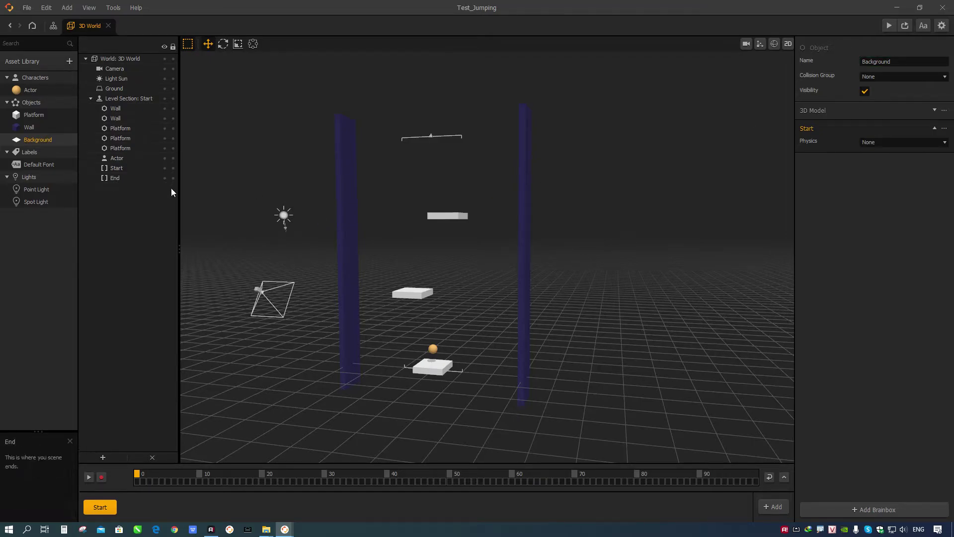
# Place the Background plane in the scene beside the Walls and set its X rotation to 90
pyautogui.moveTo(51, 139); pyautogui.dragTo(600, 335)
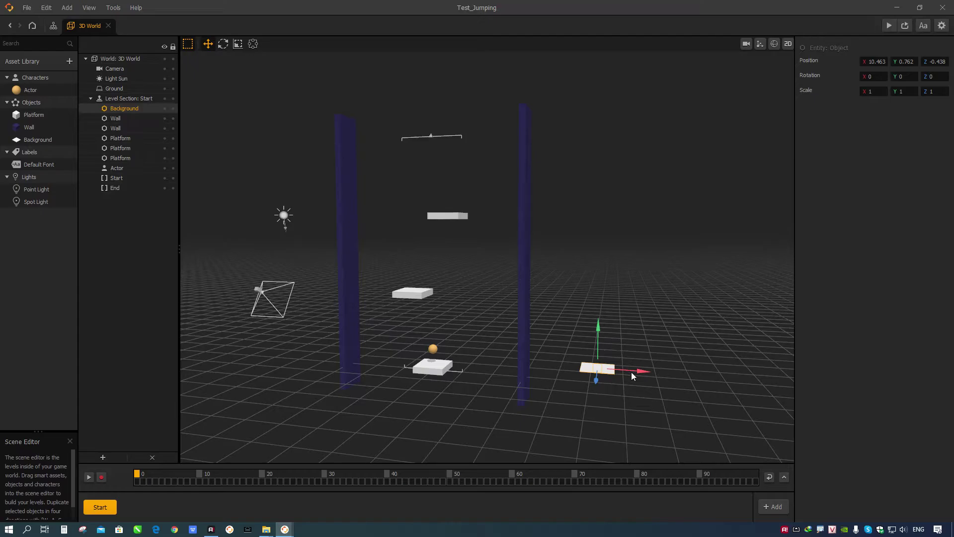
pyautogui.click(872, 76)
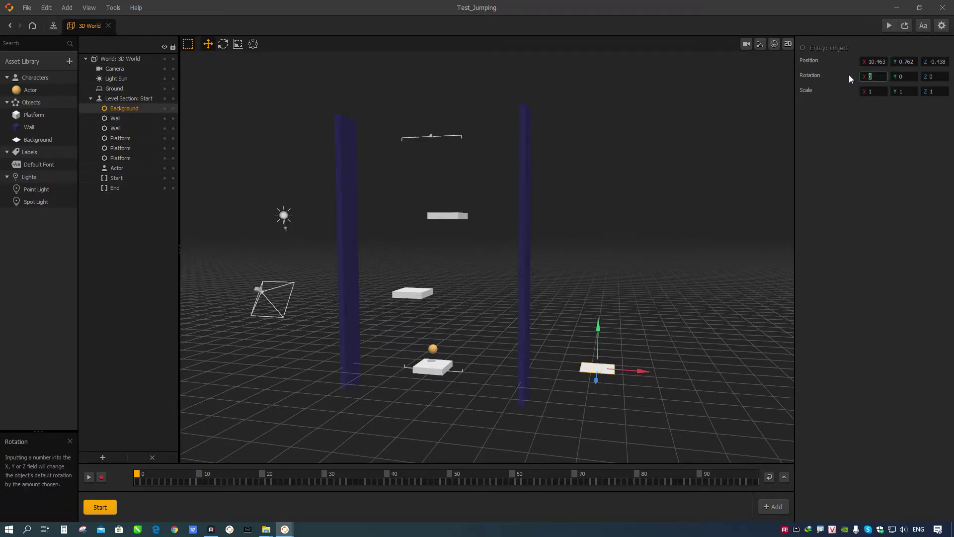
pyautogui.write('90')
pyautogui.press('Return')
# Raise the Background plane, check the End border's position, and set the plane's Y position to 7.5
pyautogui.moveTo(599, 326); pyautogui.dragTo(615, 192)
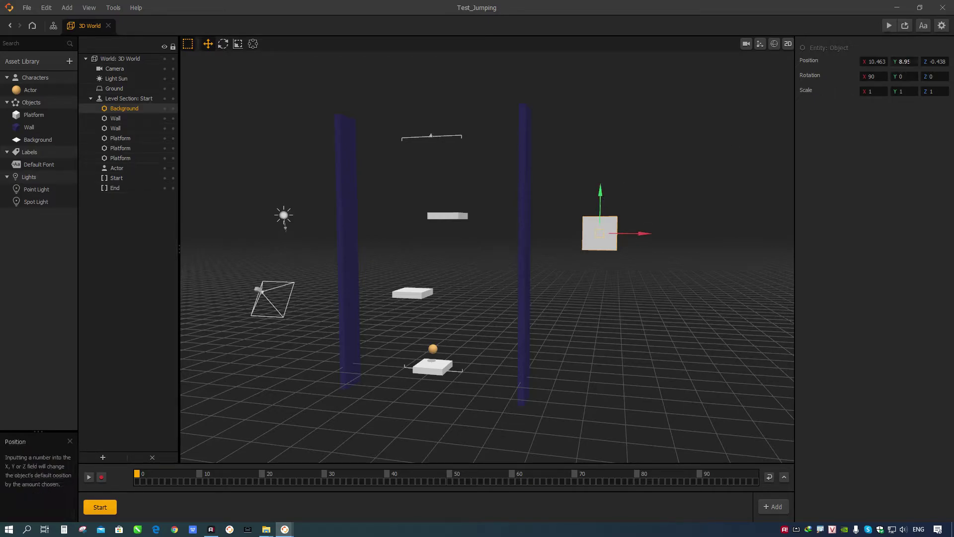
pyautogui.click(431, 137)
pyautogui.click(430, 138)
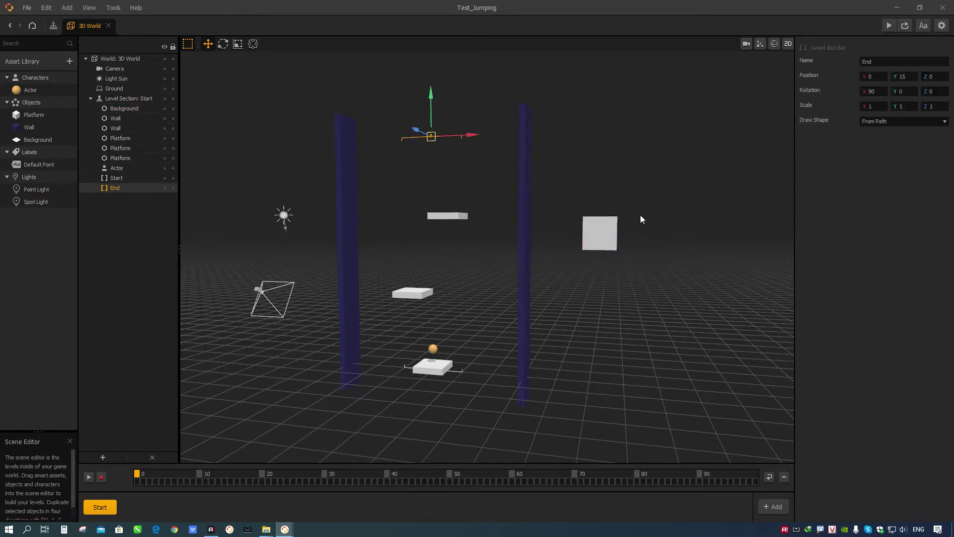
pyautogui.click(596, 234)
pyautogui.click(903, 62)
pyautogui.write('7.5')
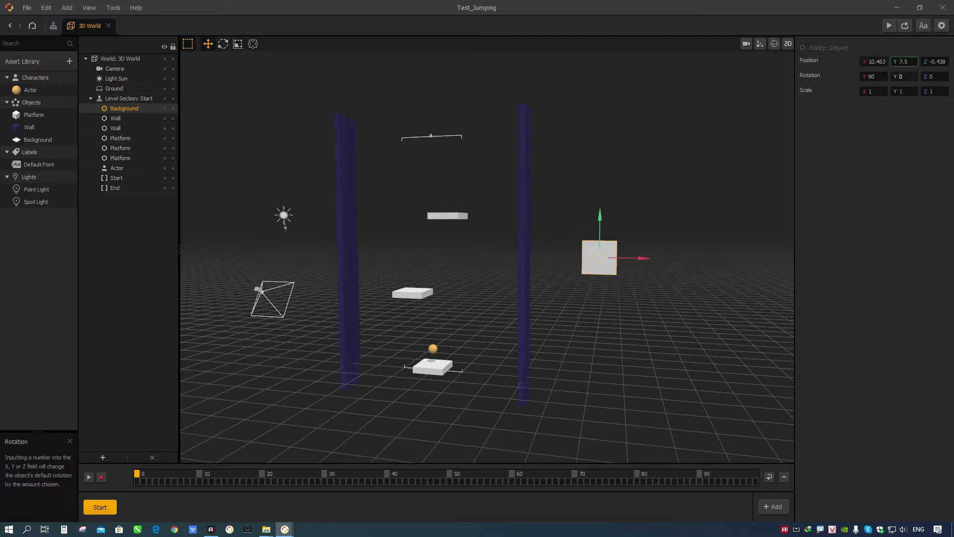
# Center the Background plane between the Walls by setting its X and Z positions to 0
pyautogui.doubleClick(880, 60)
pyautogui.hotkey('ctrl', 'a')
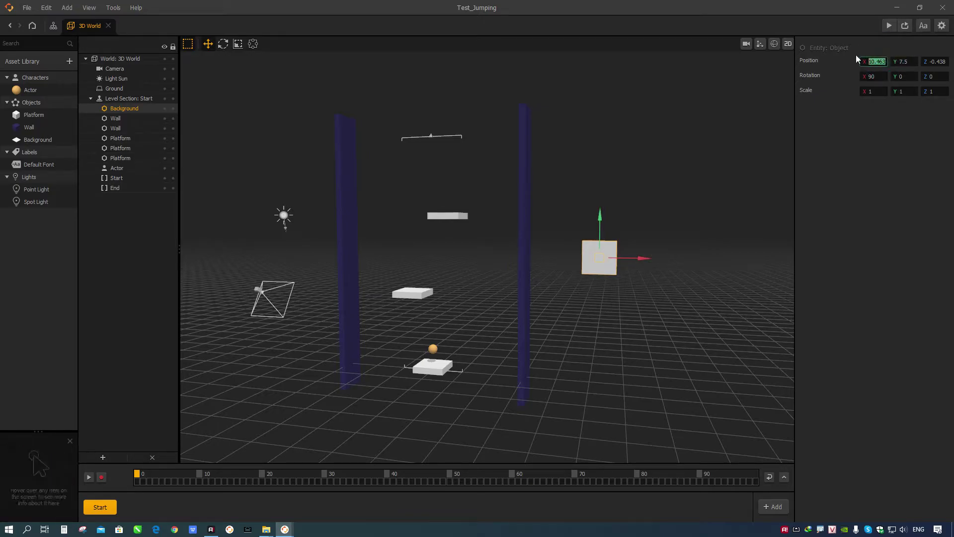
pyautogui.write('0')
pyautogui.click(925, 65)
pyautogui.write('0')
pyautogui.scroll(2, 451, 246)
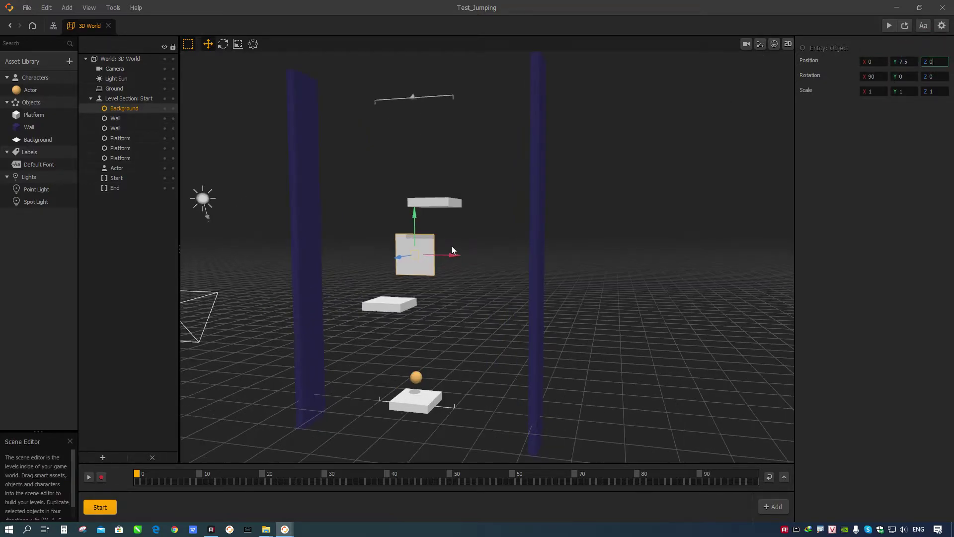
# Try Z positions of 4 and -4 for the Background plane to see its depth relative to the platforms
pyautogui.click(932, 61)
pyautogui.write('4')
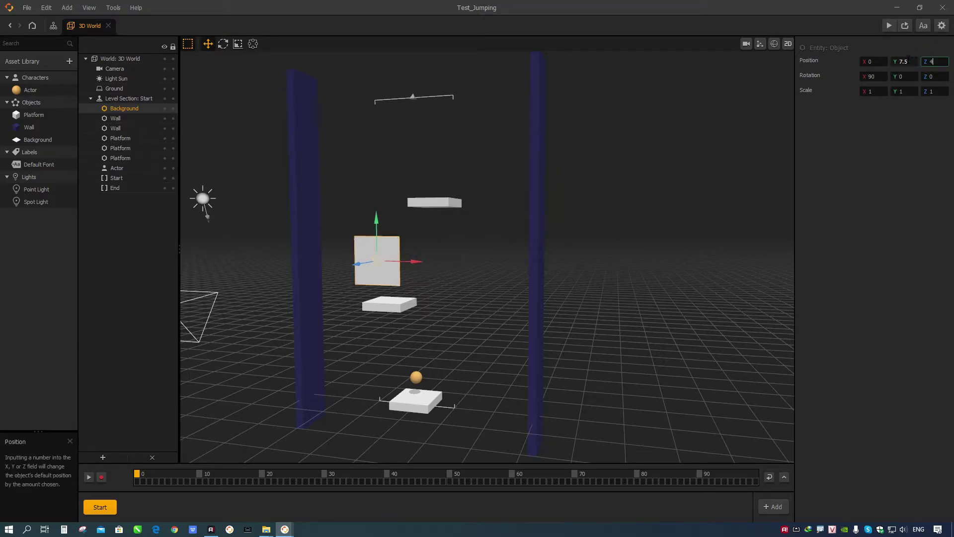
pyautogui.click(935, 60)
pyautogui.write('-4')
pyautogui.press('Return')
pyautogui.moveTo(628, 199); pyautogui.dragTo(620, 222, button='middle')
# Try a Z position of -1 for the Background plane and check its distance behind the platforms
pyautogui.click(934, 62)
pyautogui.press('BackSpace')
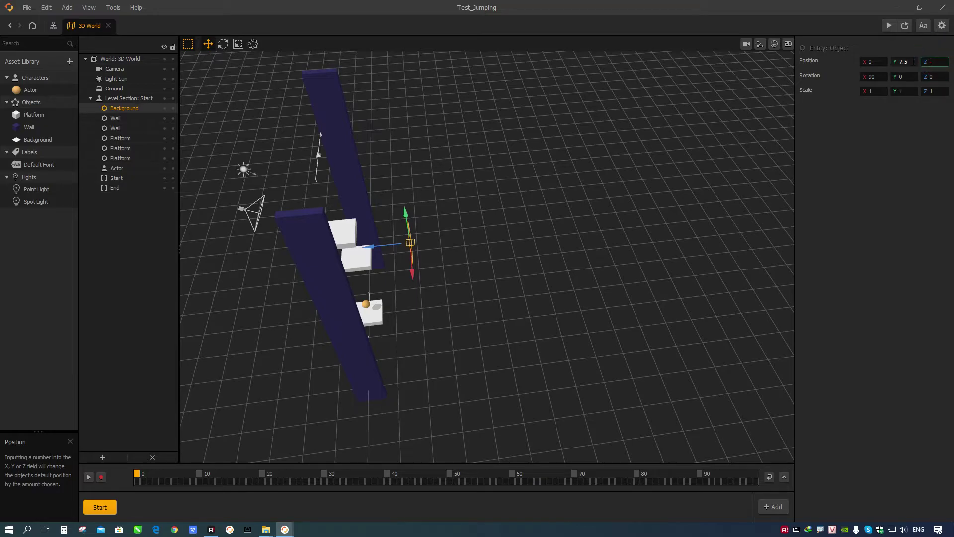
pyautogui.press('Return')
pyautogui.moveTo(646, 209); pyautogui.dragTo(489, 289, button='middle')
pyautogui.click(934, 62)
pyautogui.press('BackSpace')
pyautogui.write('-1')
pyautogui.moveTo(656, 298); pyautogui.dragTo(729, 230, button='middle')
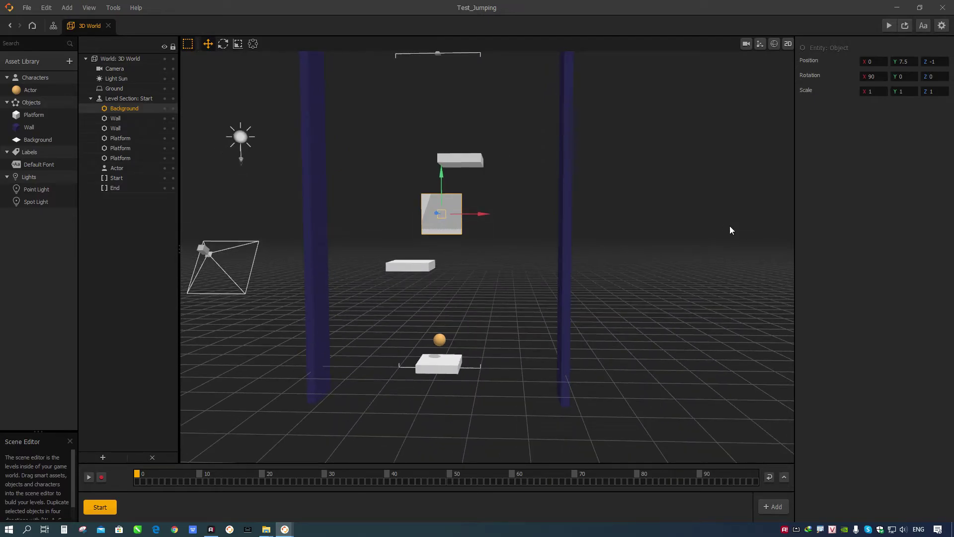
# Set the Background plane's Z position to -2 so it sits behind the platforms
pyautogui.click(934, 61)
pyautogui.press('BackSpace')
pyautogui.press('BackSpace')
pyautogui.write('-2')
pyautogui.press('Return')
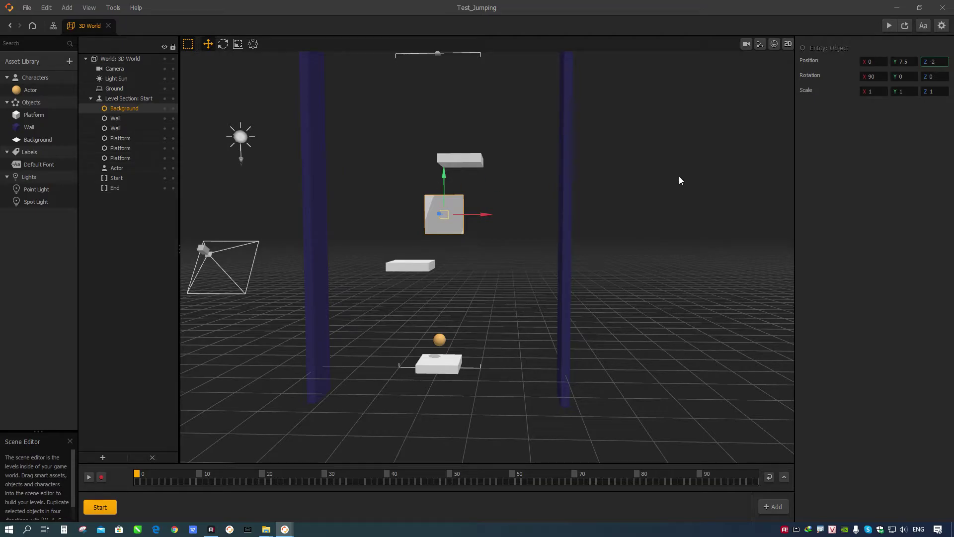
# Set the Background plane's X, Y and Z scale to 20 so it fills the area behind the level
pyautogui.click(876, 92)
pyautogui.doubleClick(877, 91)
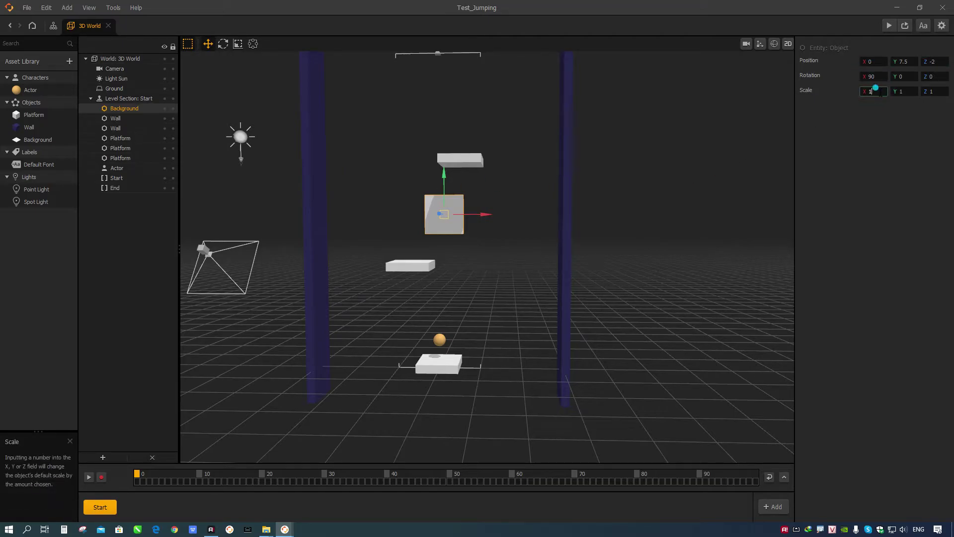
pyautogui.write('20')
pyautogui.press('Tab')
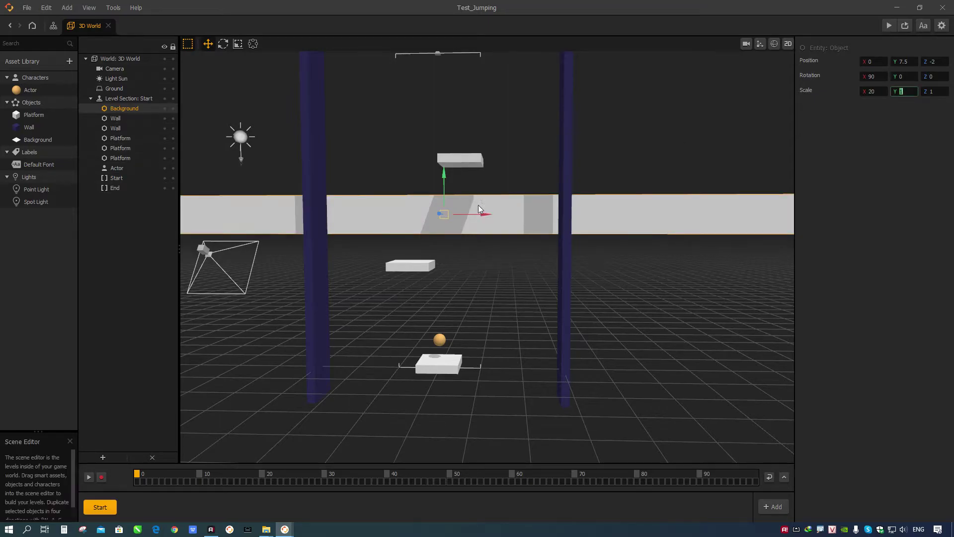
pyautogui.scroll(-5, 433, 223)
pyautogui.scroll(3, 457, 218)
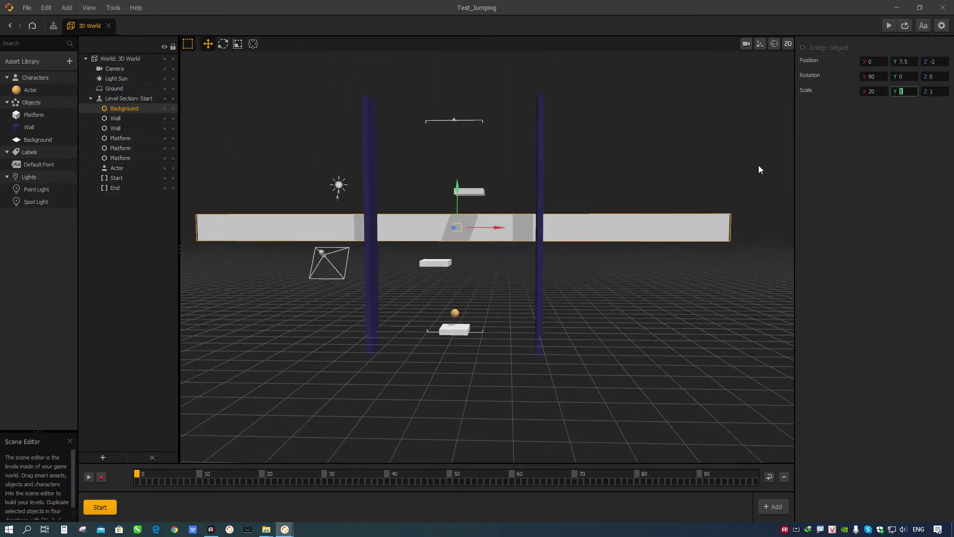
pyautogui.write('20')
pyautogui.press('Tab')
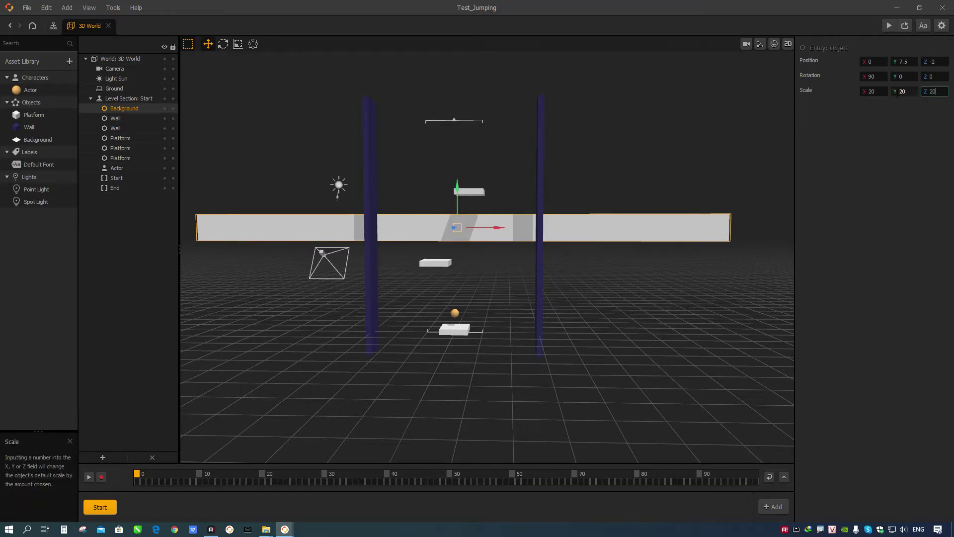
pyautogui.write('20')
pyautogui.press('Return')
pyautogui.scroll(-3, 543, 220)
pyautogui.scroll(3, 519, 238)
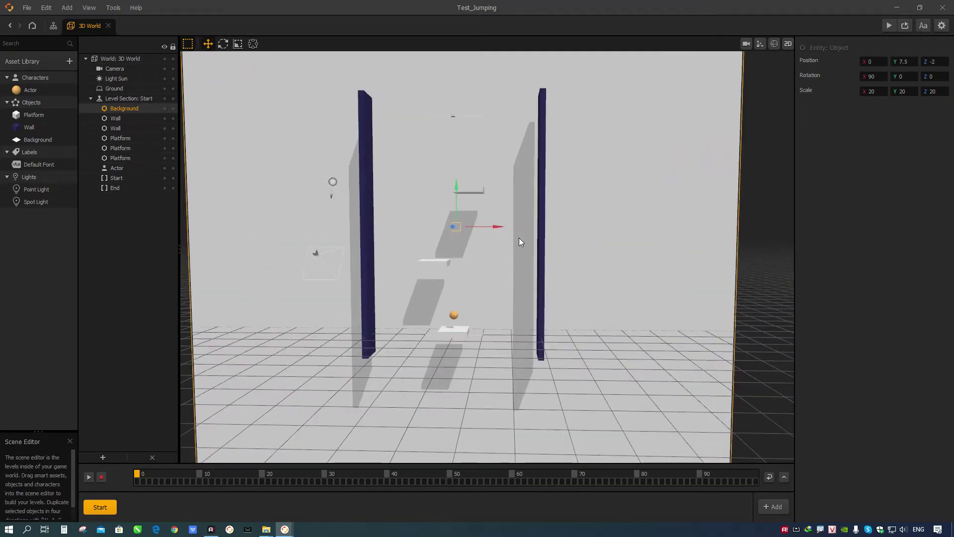
pyautogui.scroll(2, 518, 238)
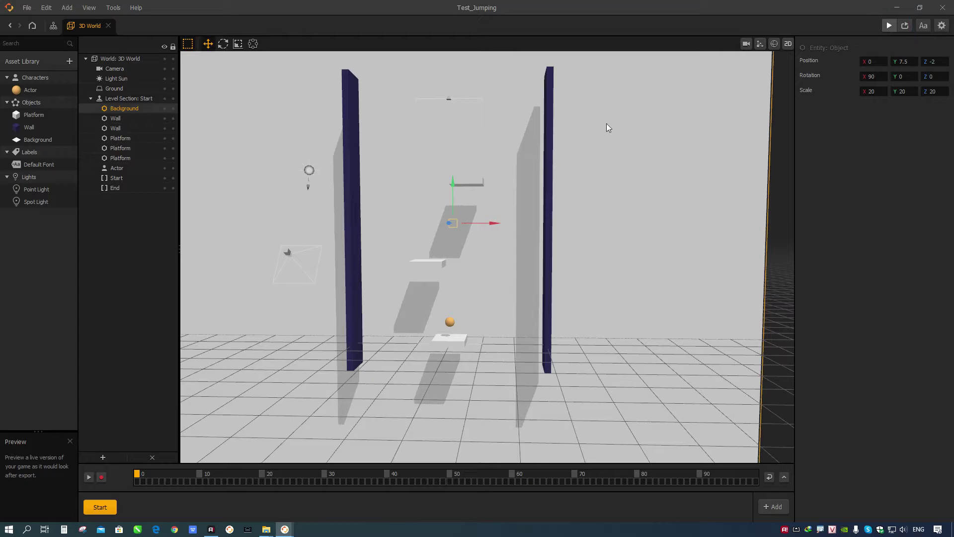
# Frame the whole level between the Walls in the camera view, preview the game, and close the preview
pyautogui.click(746, 43)
pyautogui.click(511, 184)
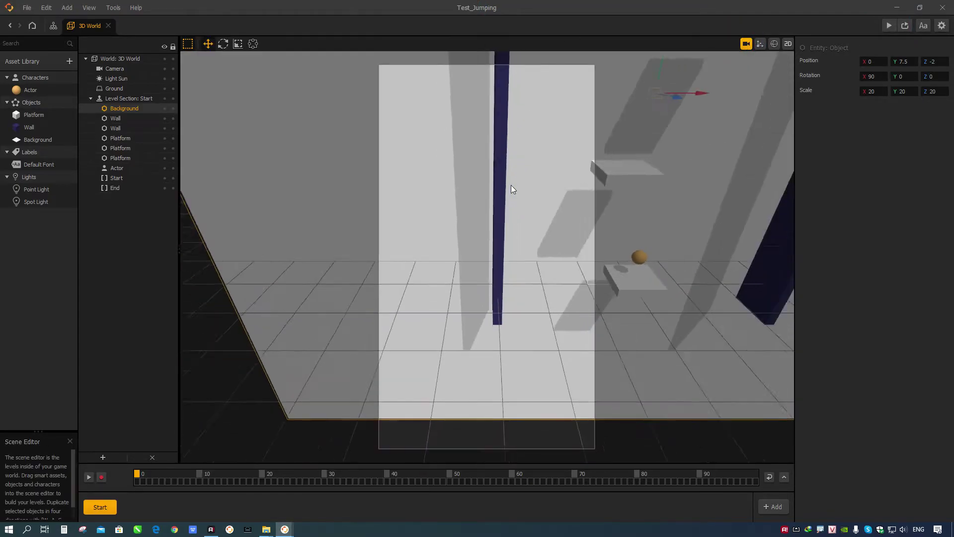
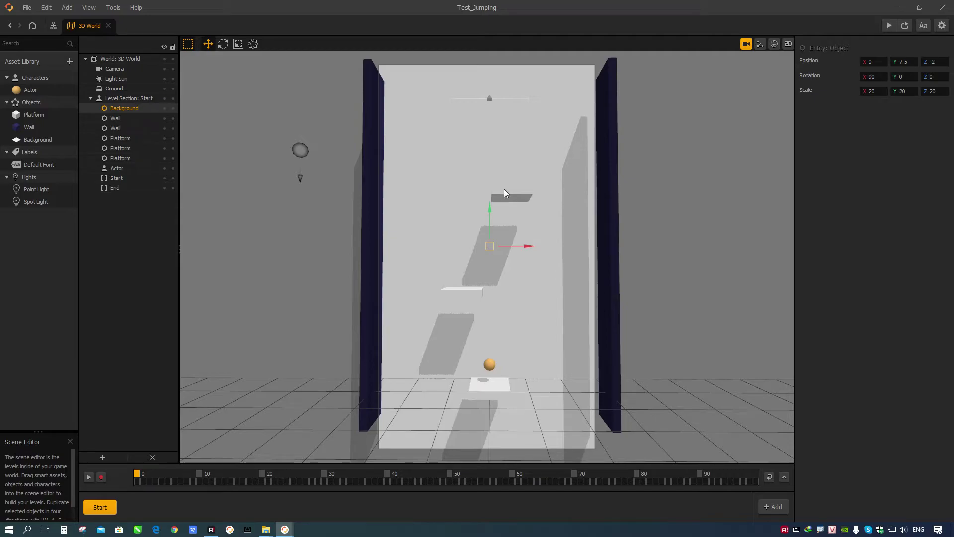
pyautogui.click(888, 25)
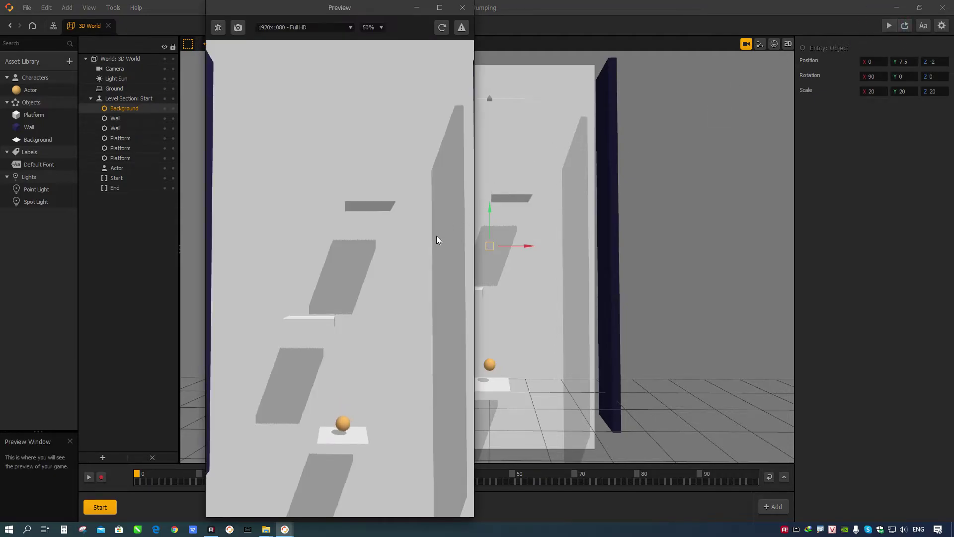
pyautogui.click(463, 7)
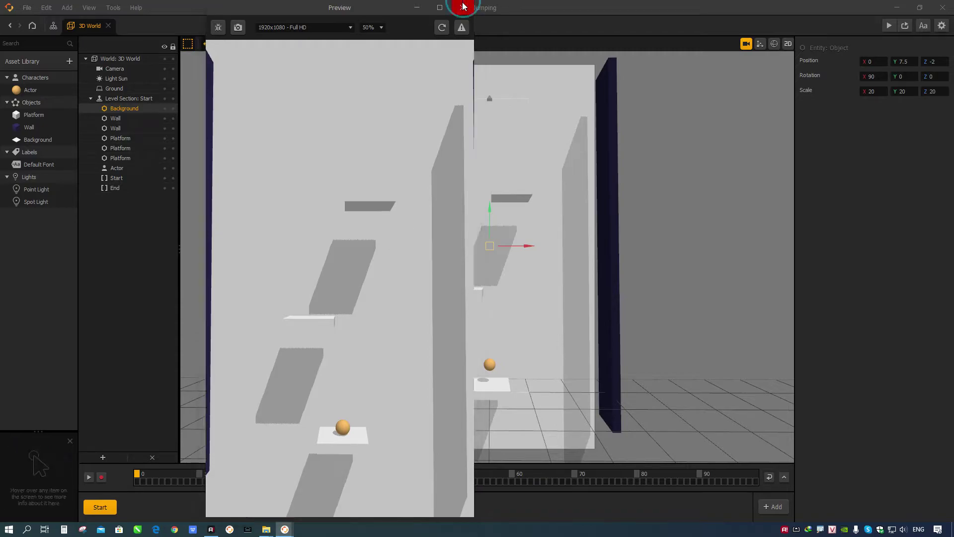
# Switch the camera to the 2D projection, frame both Walls and the platforms, and leave the camera view
pyautogui.click(788, 43)
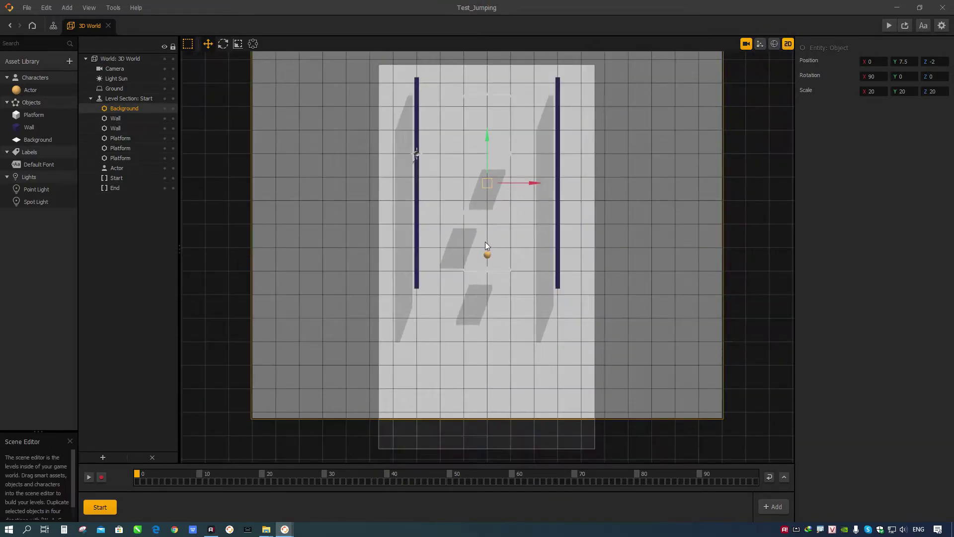
pyautogui.scroll(1, 485, 242)
pyautogui.moveTo(638, 159); pyautogui.dragTo(636, 213, button='middle')
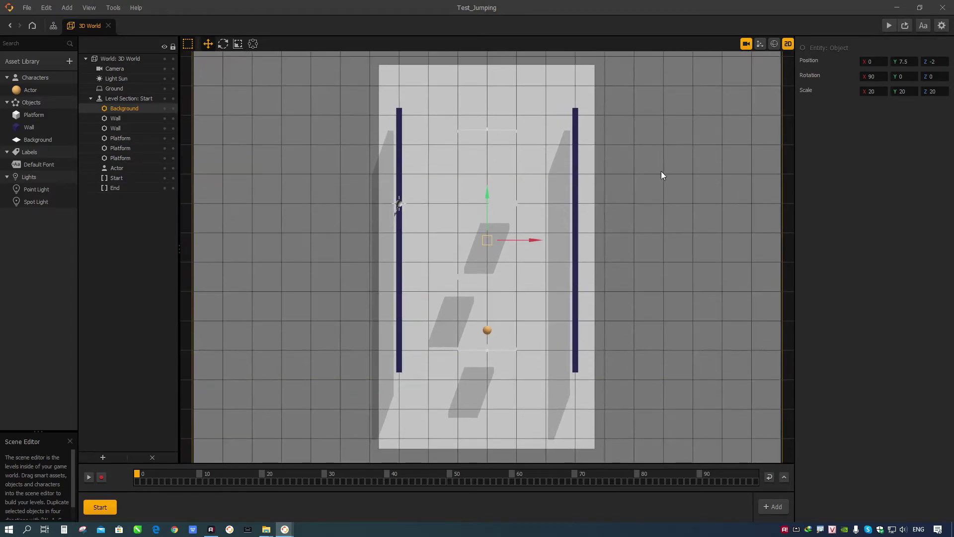
pyautogui.click(746, 44)
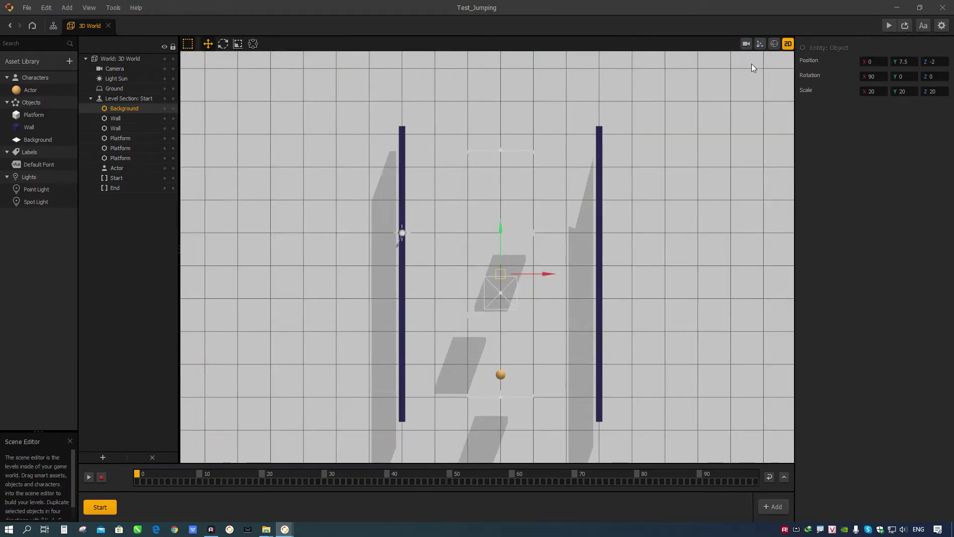
pyautogui.click(36, 118)
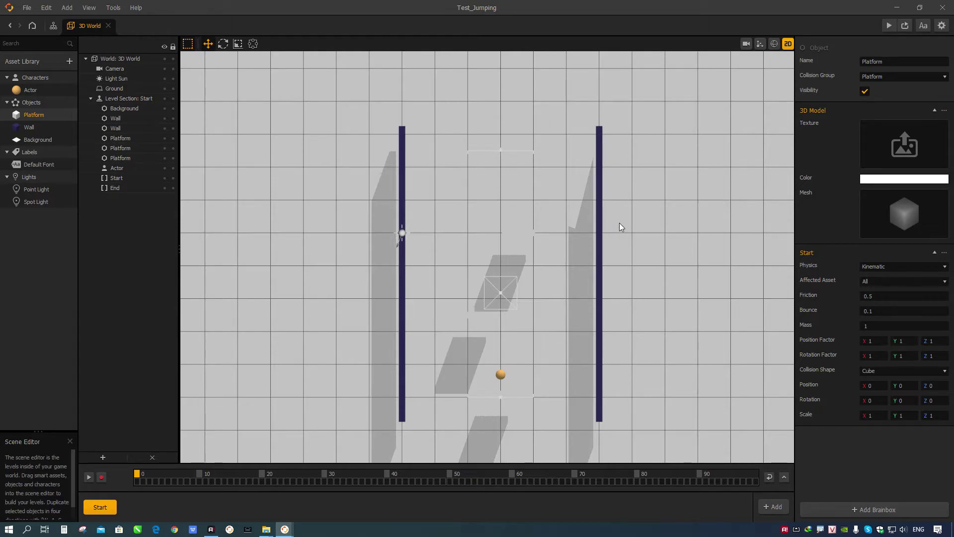
pyautogui.click(885, 179)
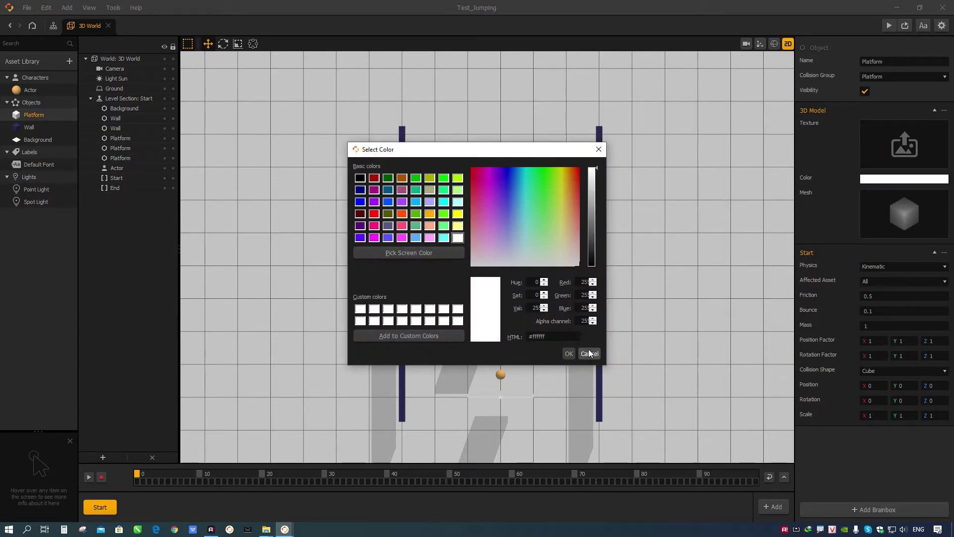
pyautogui.click(589, 353)
# Copy the HTML color code #343467 from the Wall asset's 3D model color
pyautogui.click(25, 127)
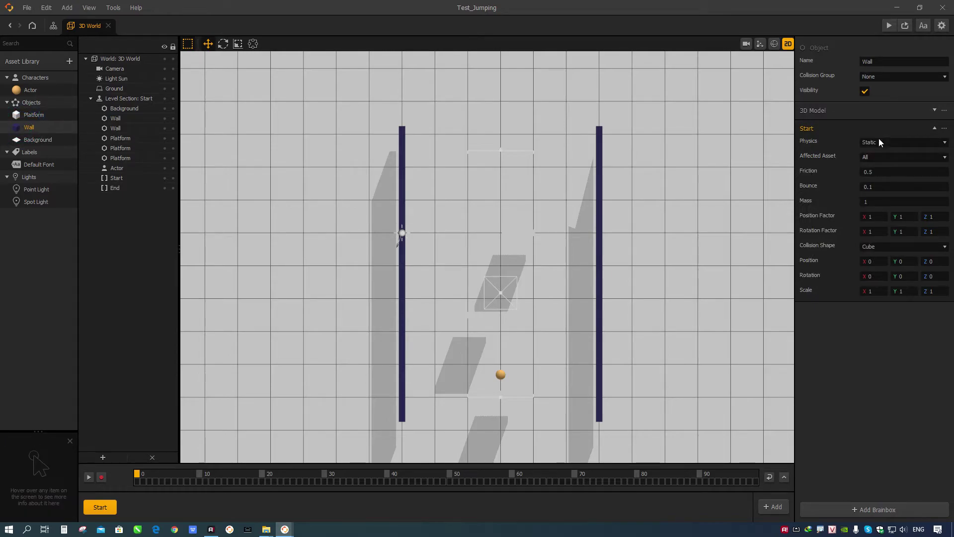
pyautogui.click(881, 110)
pyautogui.click(911, 180)
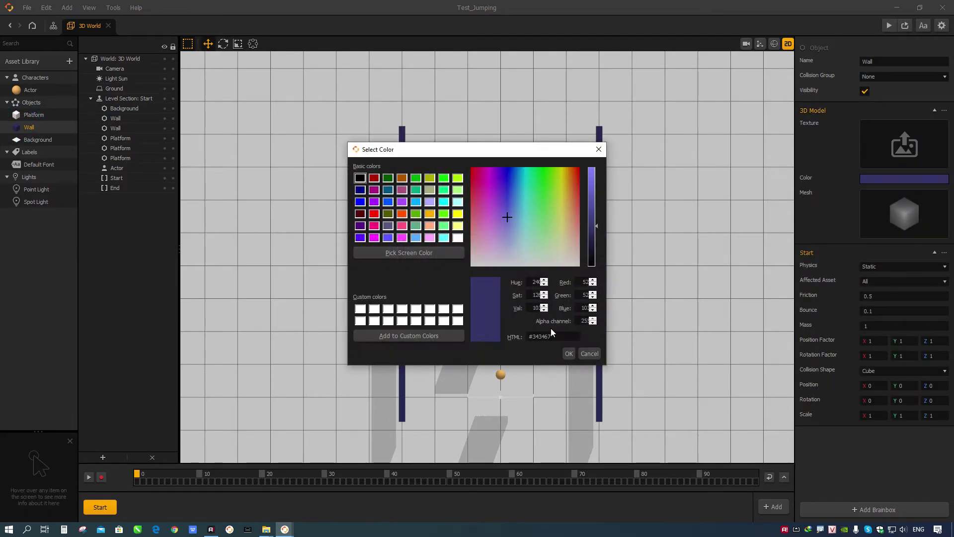
pyautogui.moveTo(549, 337); pyautogui.dragTo(506, 337)
pyautogui.hotkey('ctrl', 'c')
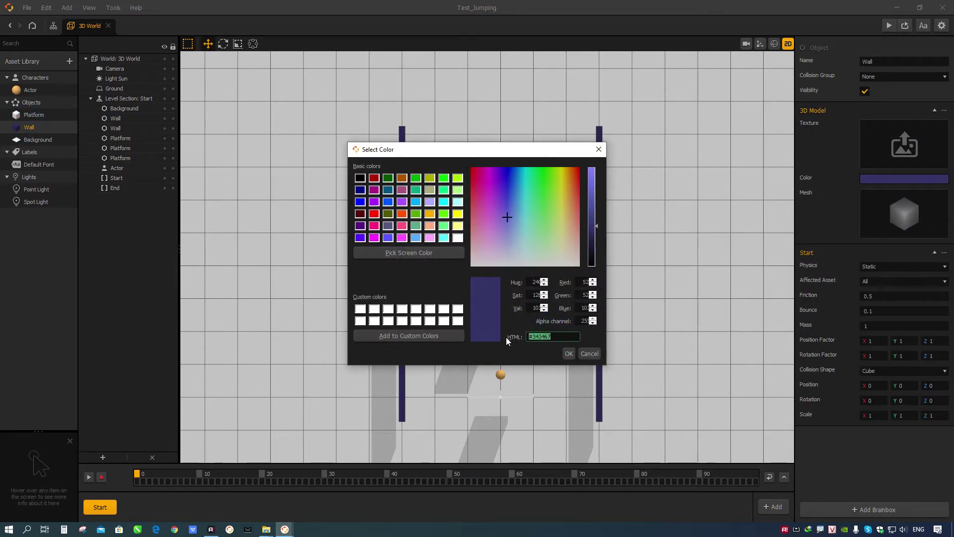
pyautogui.click(569, 353)
# Apply the copied Wall color code #343467 to the Background asset's 3D model color
pyautogui.click(32, 139)
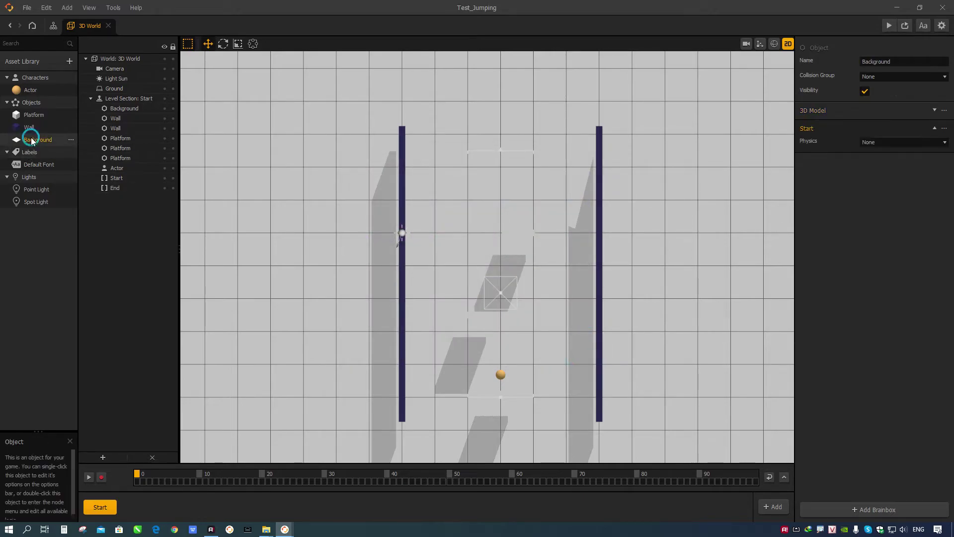
pyautogui.click(862, 111)
pyautogui.click(877, 179)
pyautogui.moveTo(546, 337); pyautogui.dragTo(502, 337)
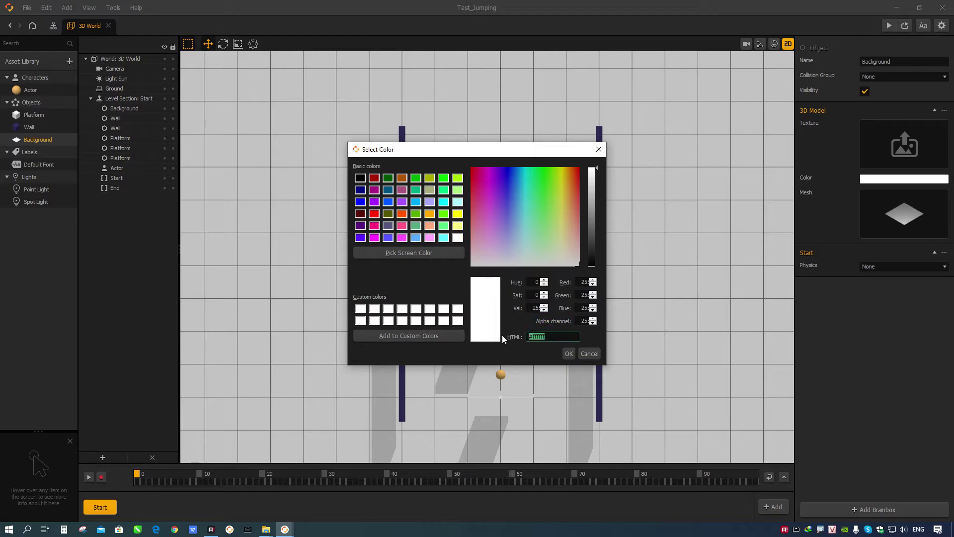
pyautogui.hotkey('ctrl', 'v')
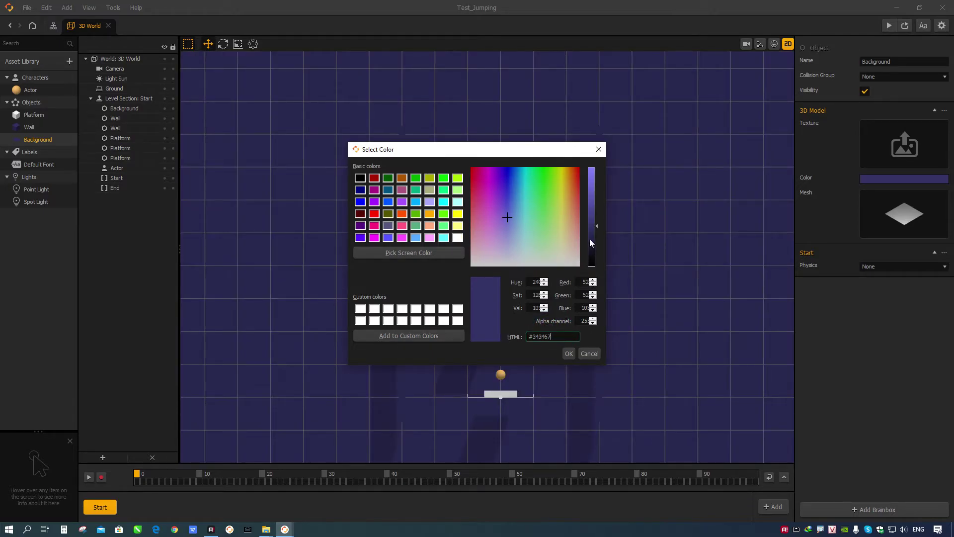
# Lighten the Background color to the pale blue #a9b2ff, accept it, and start the game preview
pyautogui.moveTo(594, 226); pyautogui.dragTo(597, 181)
pyautogui.moveTo(539, 149); pyautogui.dragTo(824, 153)
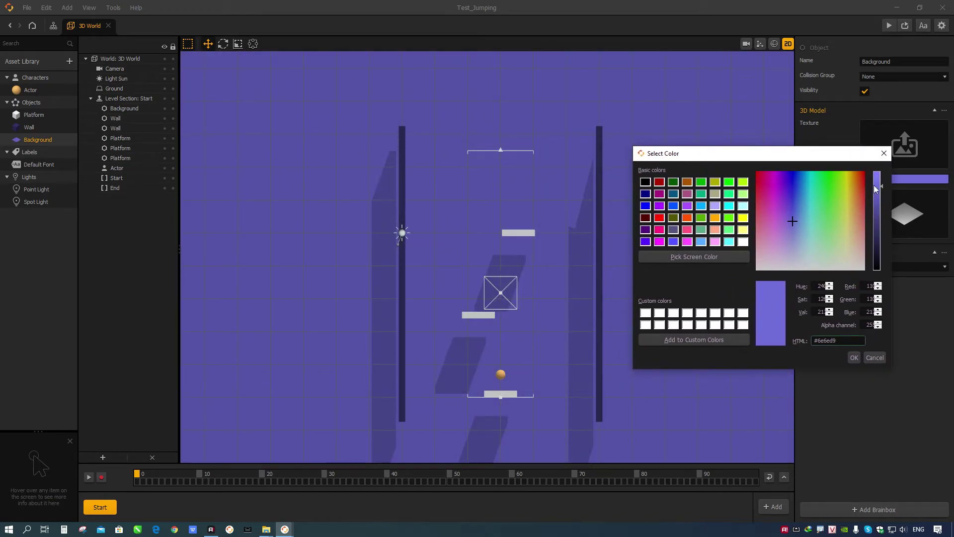
pyautogui.moveTo(793, 222); pyautogui.dragTo(793, 230)
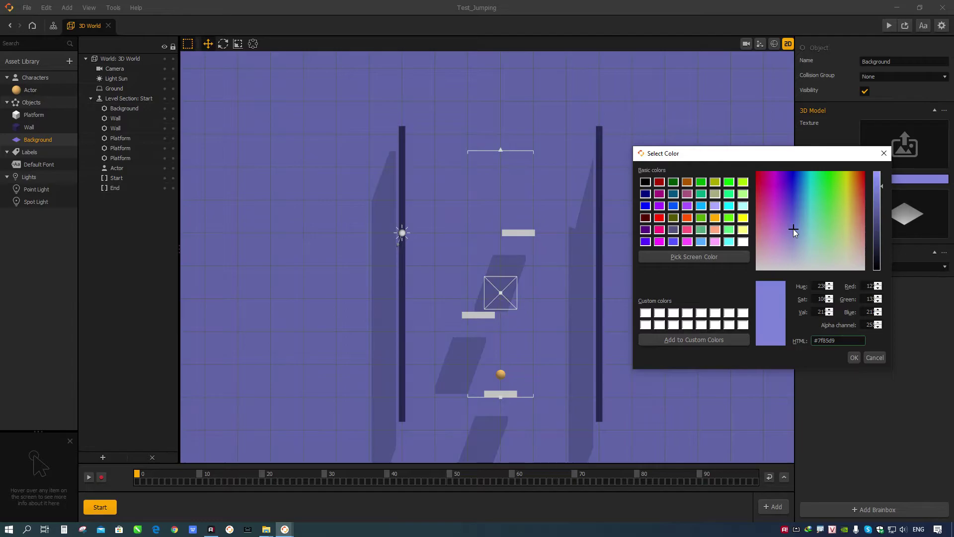
pyautogui.moveTo(878, 185); pyautogui.dragTo(878, 172)
pyautogui.moveTo(791, 227); pyautogui.dragTo(794, 237)
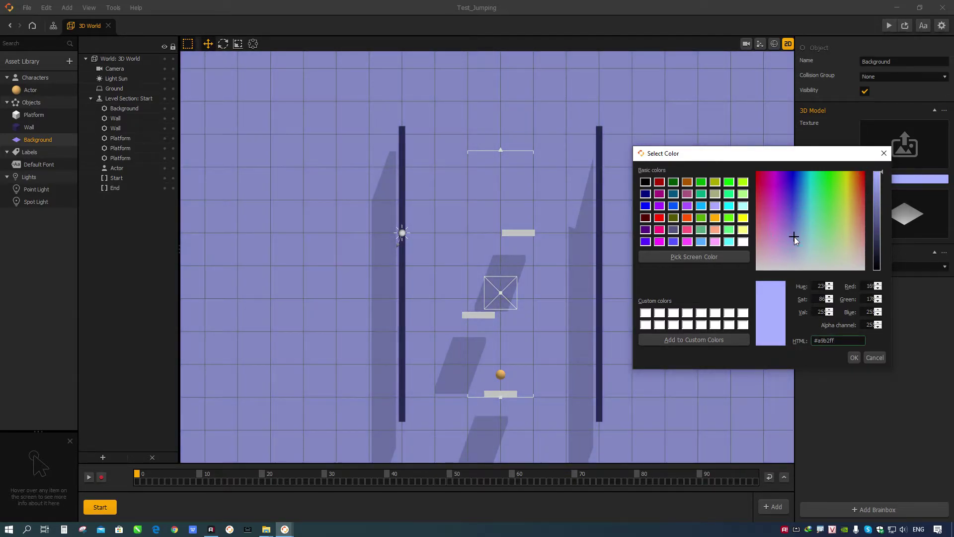
pyautogui.click(853, 357)
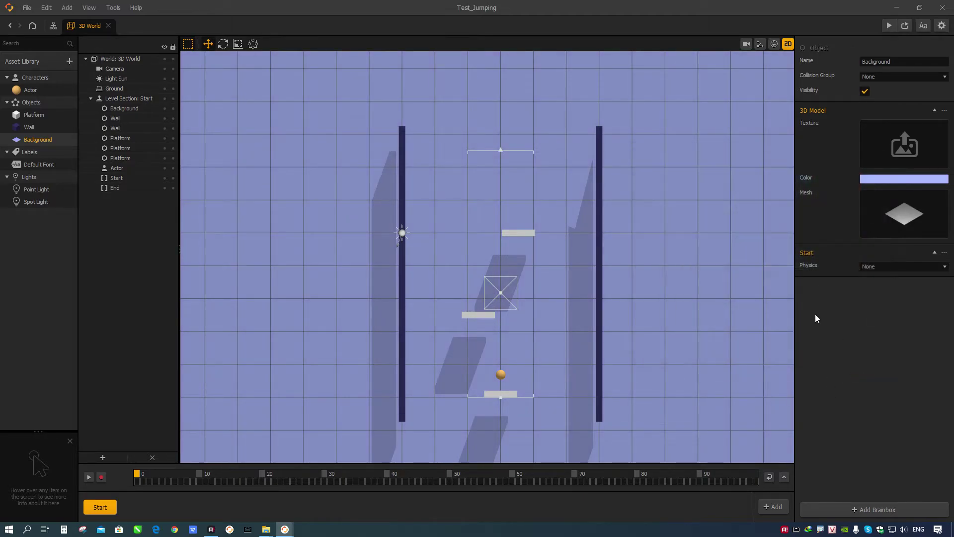
pyautogui.click(889, 26)
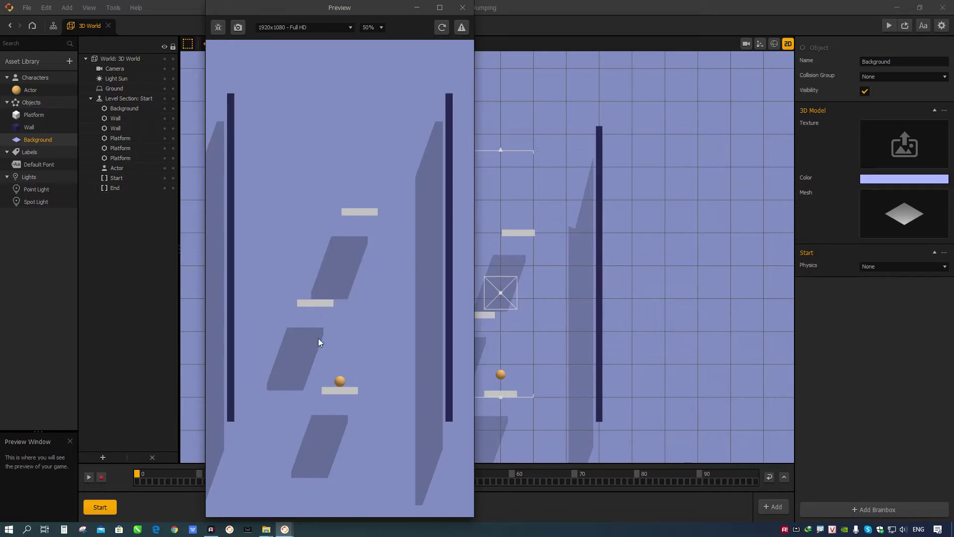
# Turn off Cast Shadow on the Platform object's 3D Model node and preview the game
pyautogui.click(462, 9)
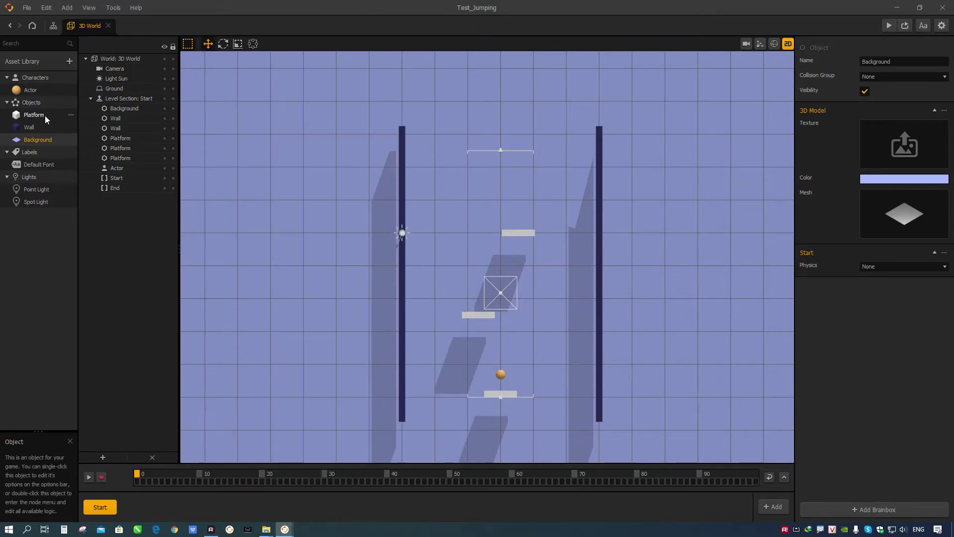
pyautogui.click(44, 116)
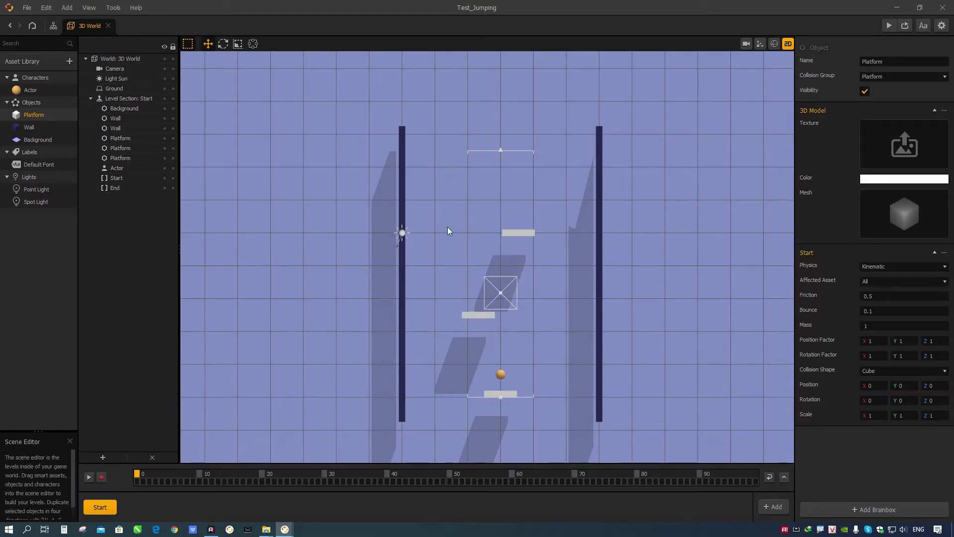
pyautogui.doubleClick(35, 114)
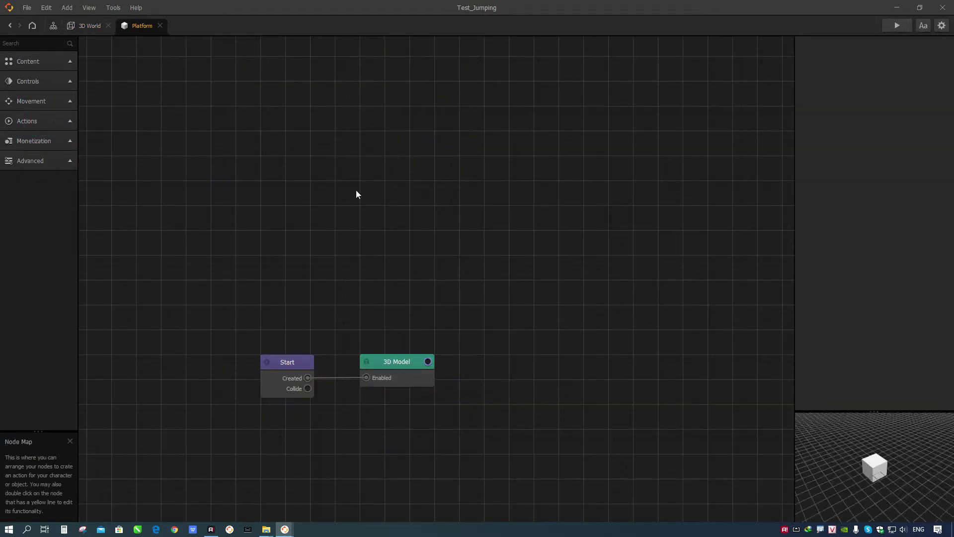
pyautogui.click(400, 370)
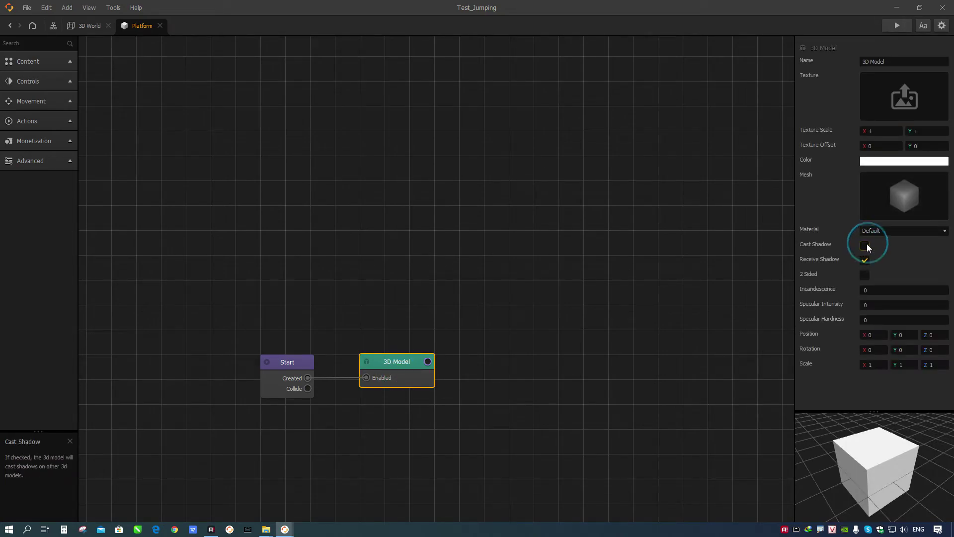
pyautogui.click(897, 25)
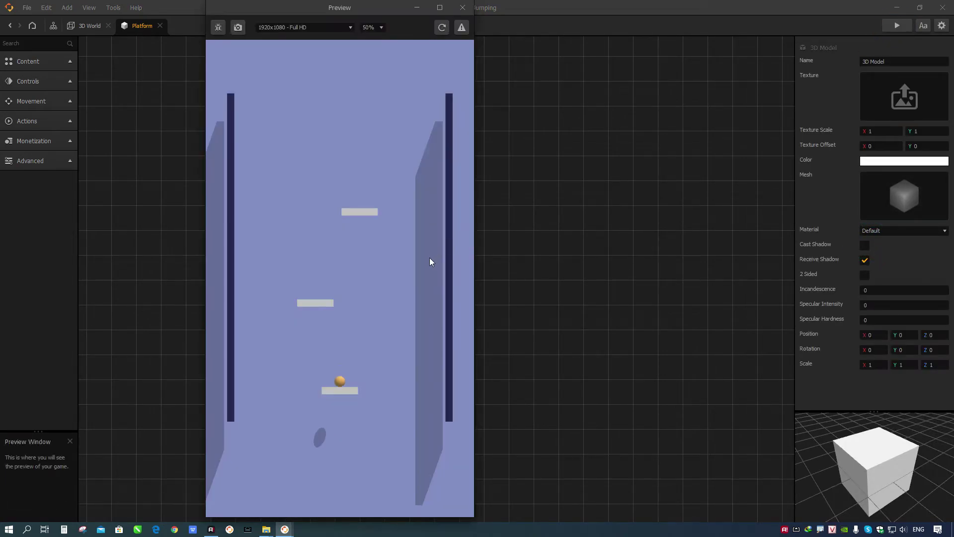
pyautogui.click(462, 7)
# Turn off Cast Shadow on the Wall object's 3D Model node and preview the game
pyautogui.click(85, 26)
pyautogui.doubleClick(25, 126)
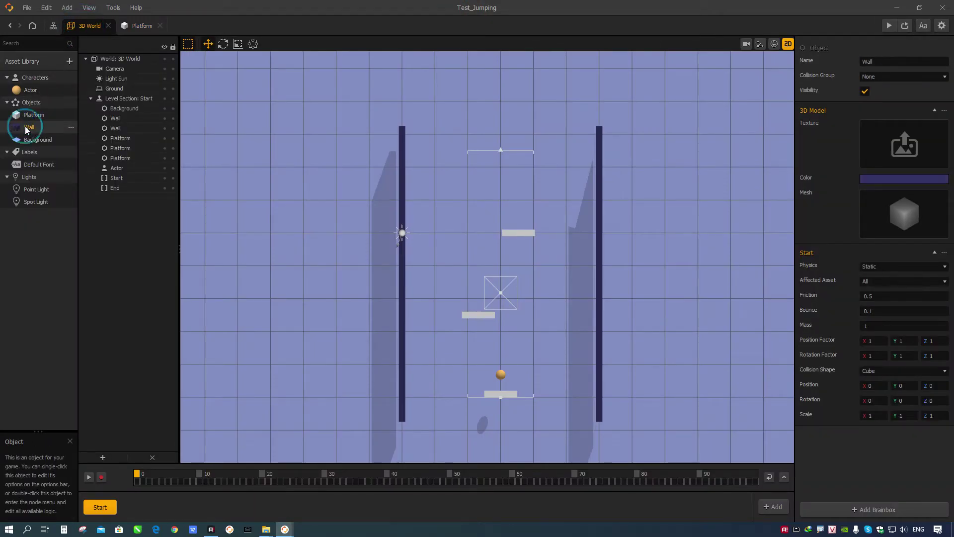
pyautogui.click(374, 360)
pyautogui.click(865, 245)
pyautogui.click(894, 26)
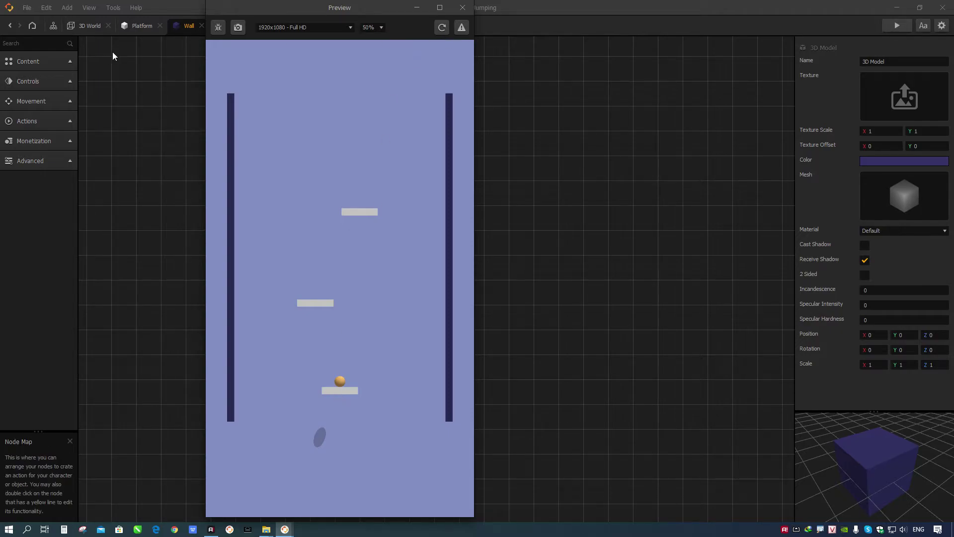
# Turn off Cast Shadow on the Actor character's 3D Model node and preview the game
pyautogui.click(91, 27)
pyautogui.click(33, 90)
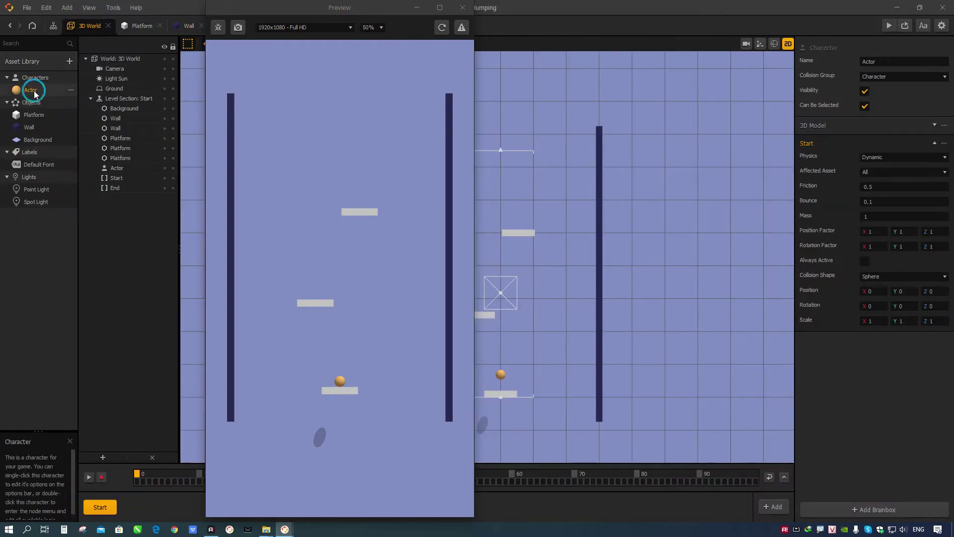
pyautogui.doubleClick(33, 91)
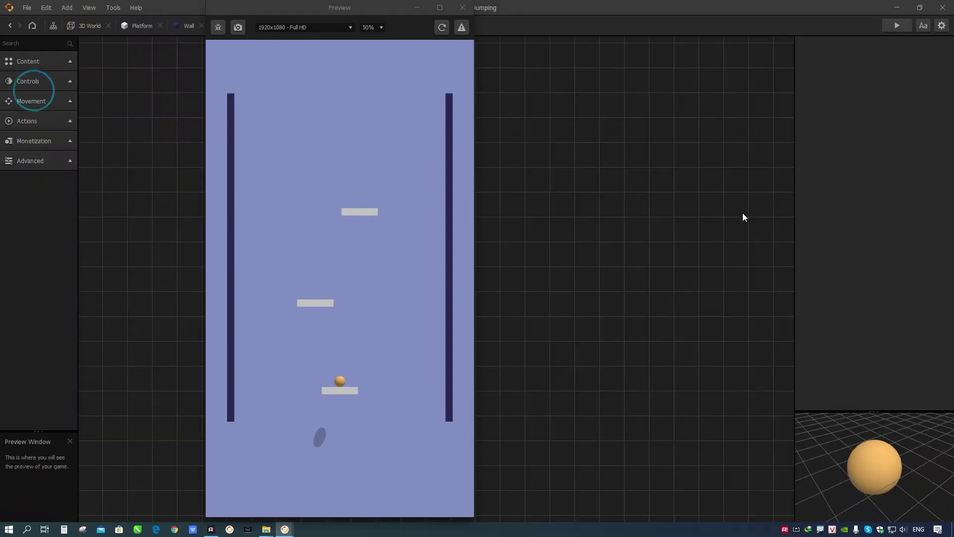
pyautogui.click(462, 7)
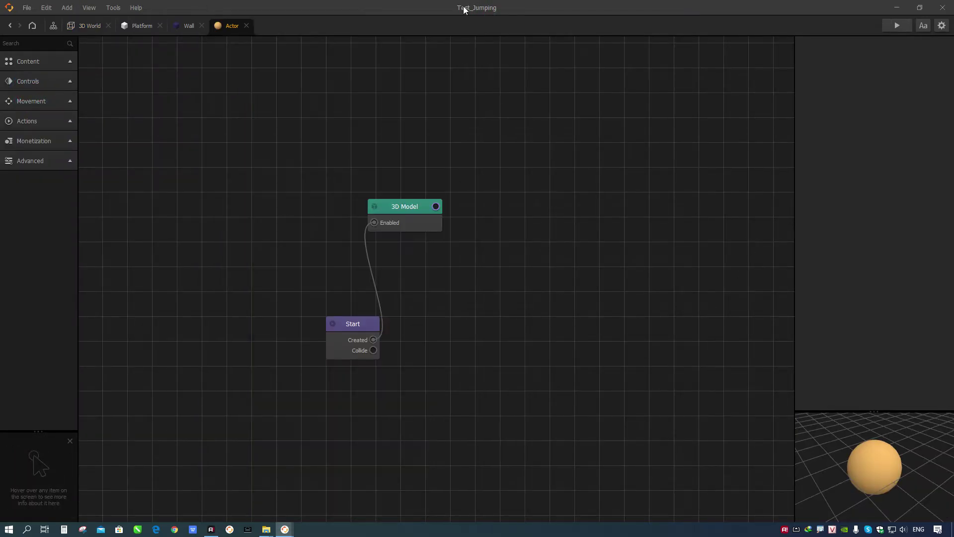
pyautogui.click(404, 218)
pyautogui.click(864, 244)
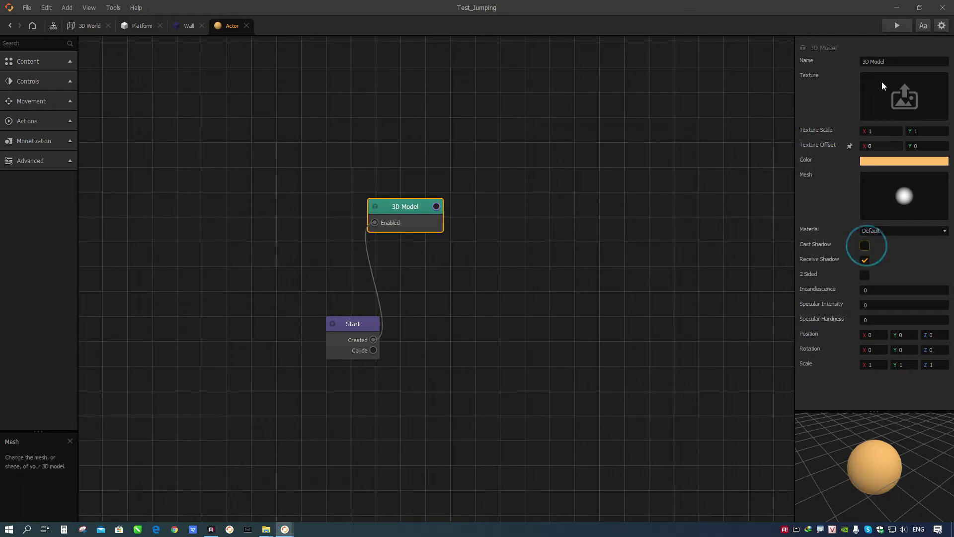
pyautogui.click(897, 25)
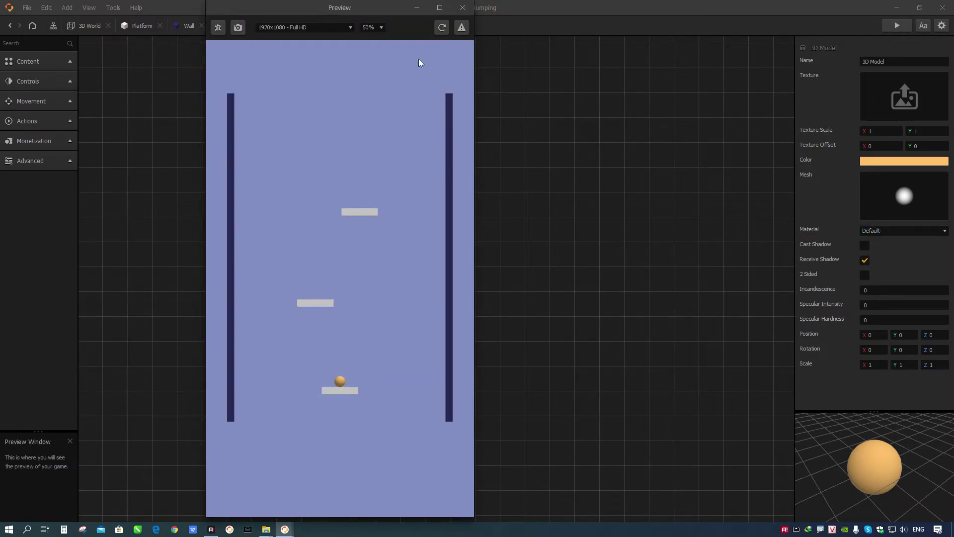
pyautogui.click(462, 8)
pyautogui.click(896, 25)
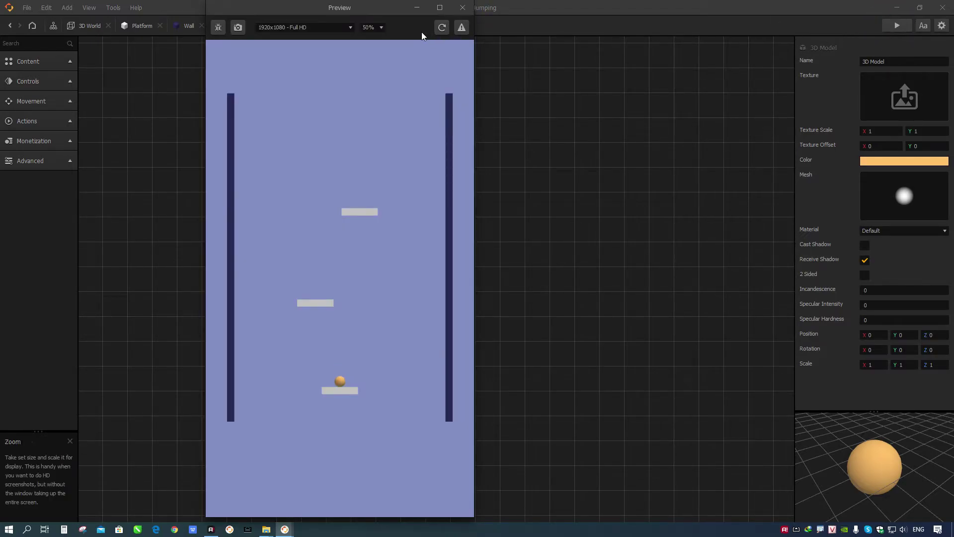
pyautogui.click(462, 7)
# Set the left wall's X position to -4 in the 3D World scene
pyautogui.click(87, 25)
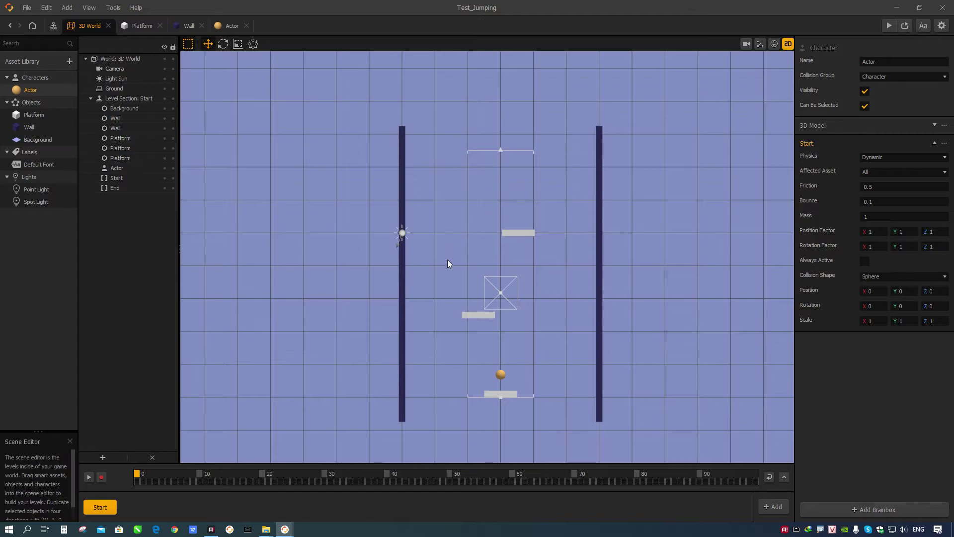
pyautogui.click(405, 282)
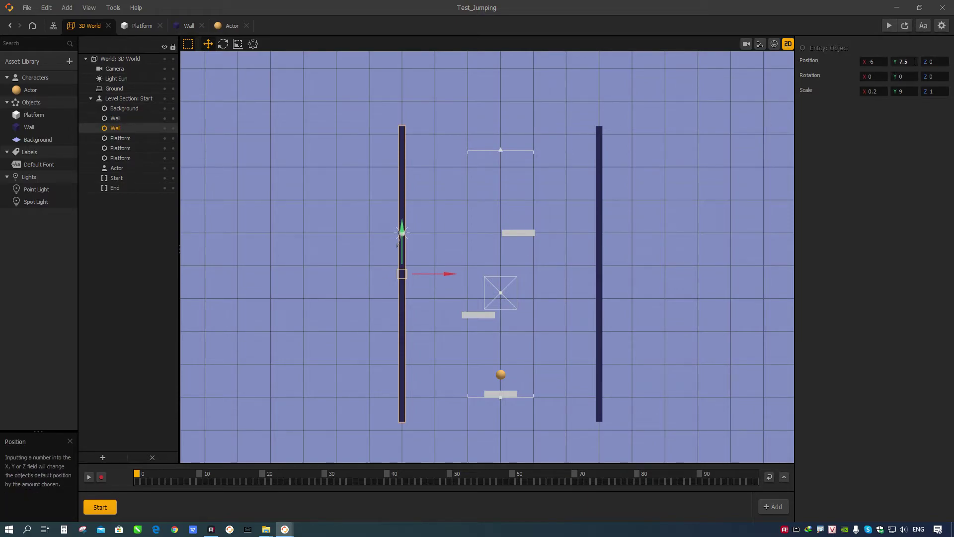
pyautogui.click(877, 62)
pyautogui.press('Return')
pyautogui.click(596, 264)
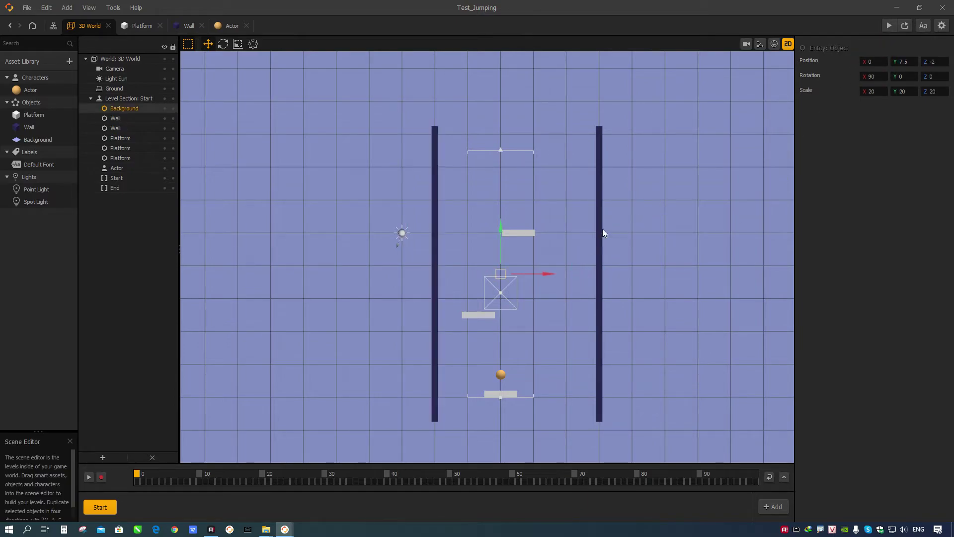
# Set the right wall's X position to 4
pyautogui.click(602, 231)
pyautogui.click(869, 61)
pyautogui.press('Return')
pyautogui.click(656, 261)
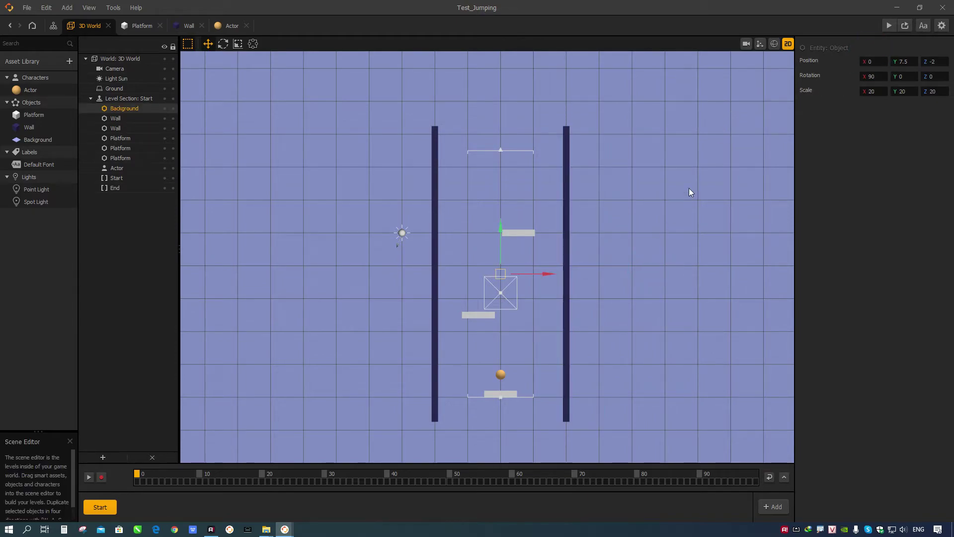
# Turn on the camera view, adjust the framing until both walls lie just inside the frame's side edges, and preview the game
pyautogui.click(745, 43)
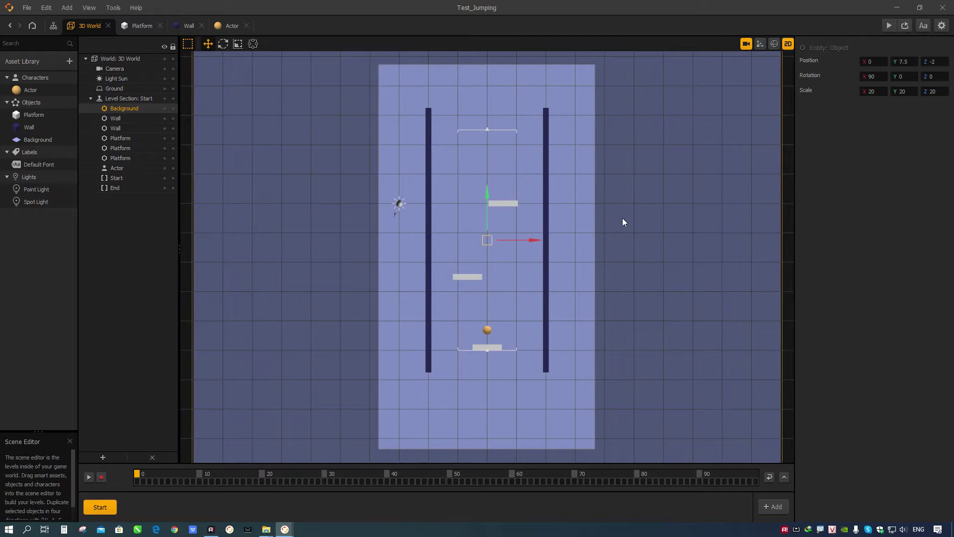
pyautogui.scroll(3, 624, 218)
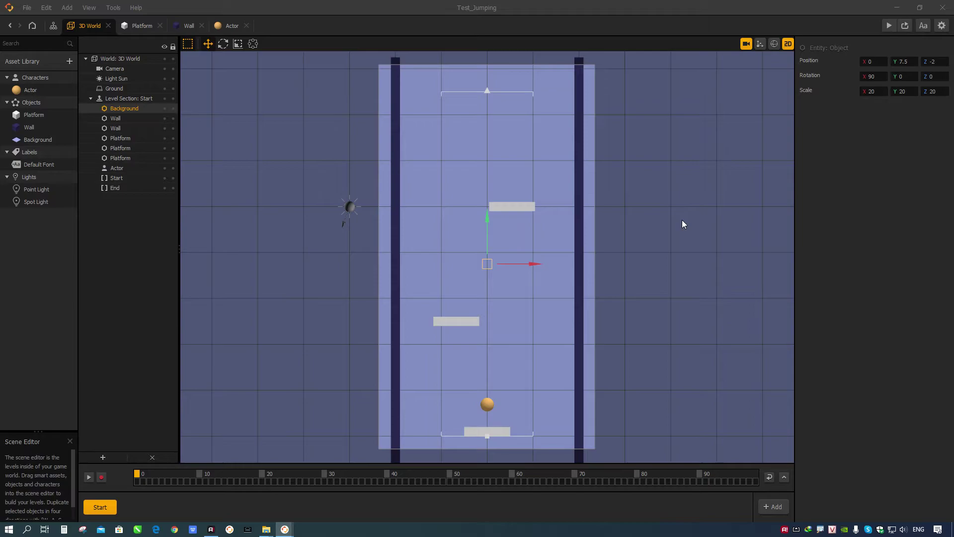
pyautogui.scroll(-1, 573, 215)
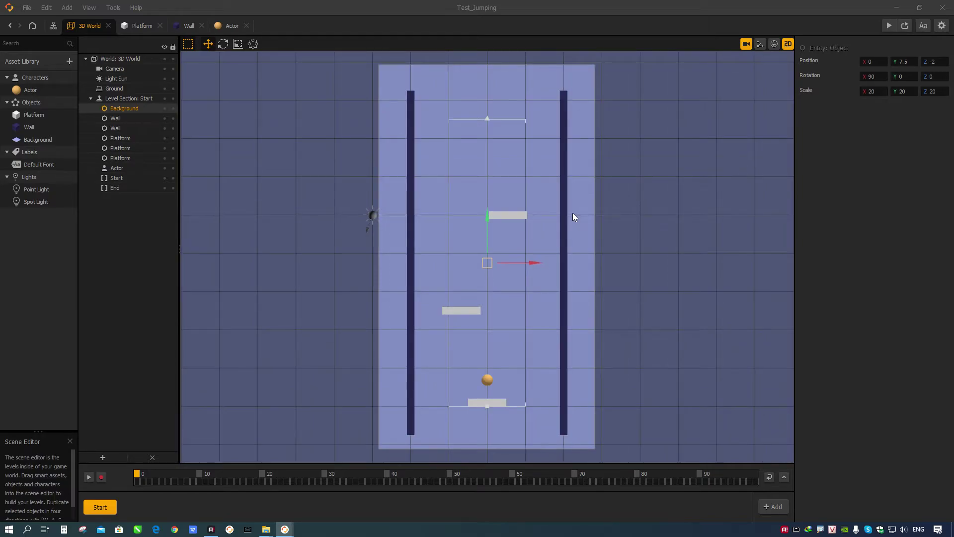
pyautogui.scroll(1, 573, 213)
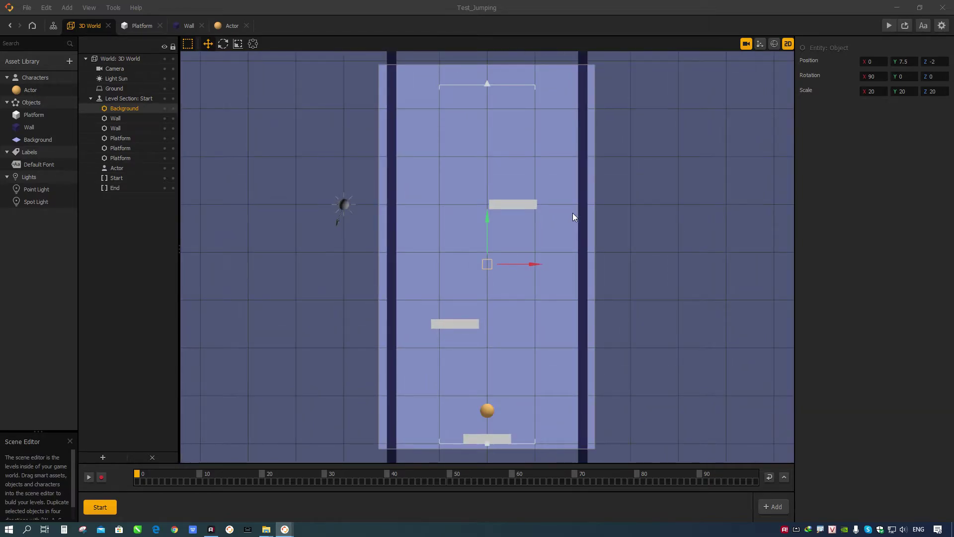
pyautogui.scroll(1, 573, 217)
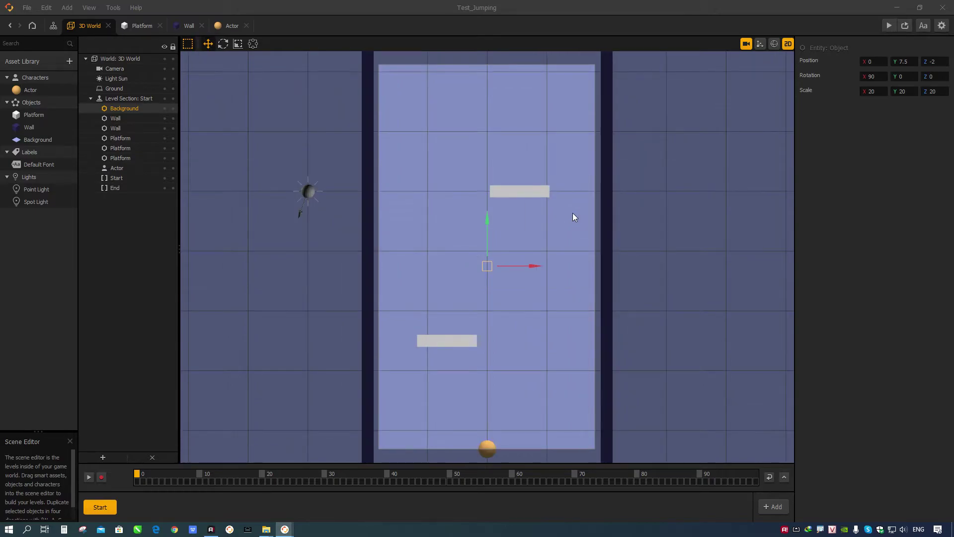
pyautogui.scroll(-1, 573, 217)
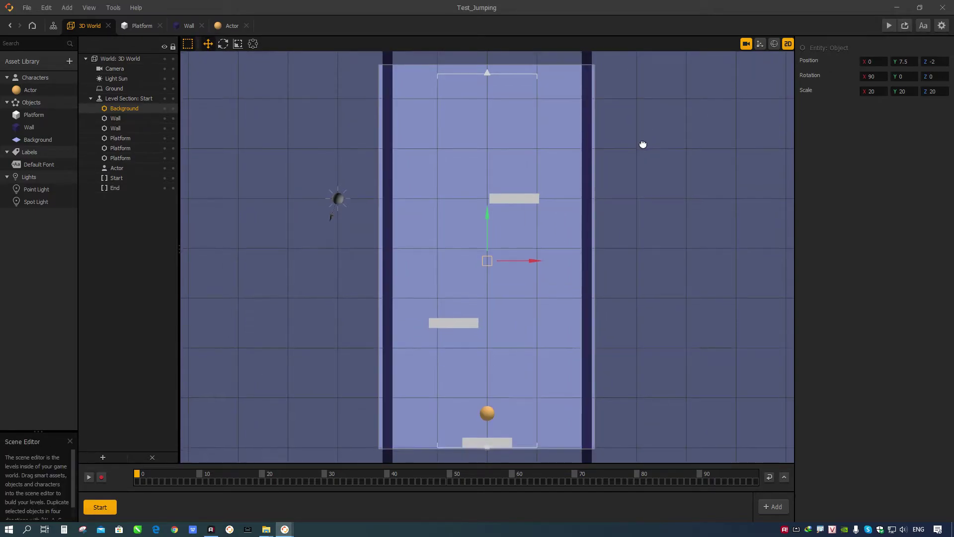
pyautogui.scroll(-1, 643, 141)
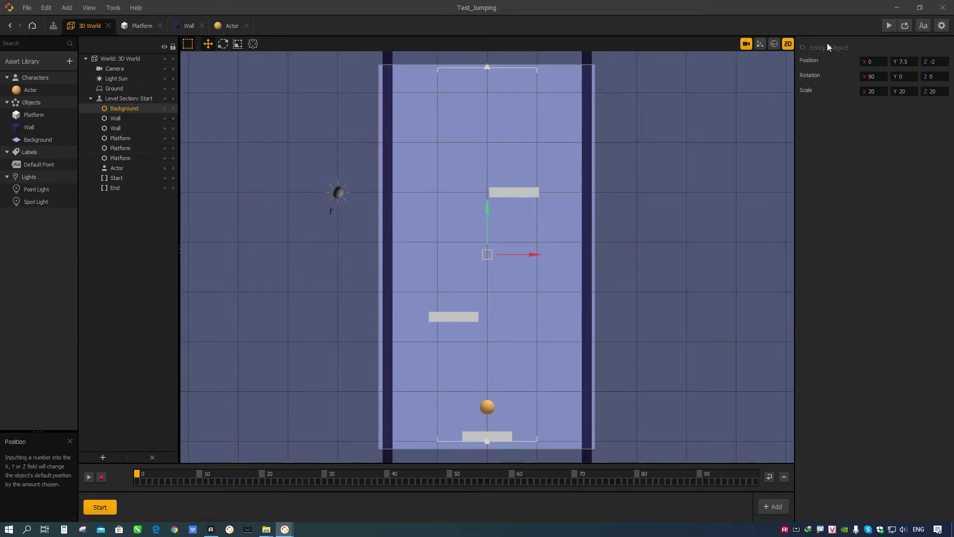
pyautogui.click(889, 26)
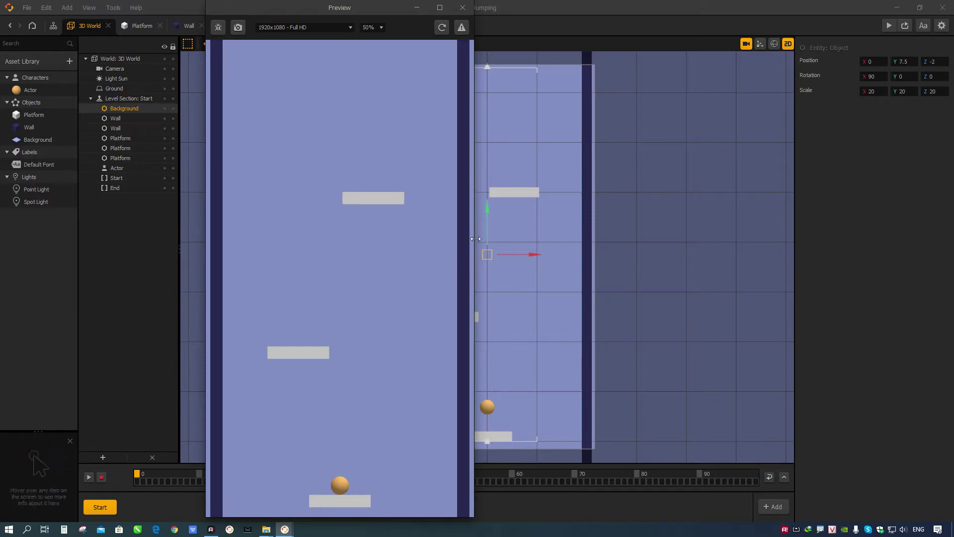
pyautogui.click(463, 7)
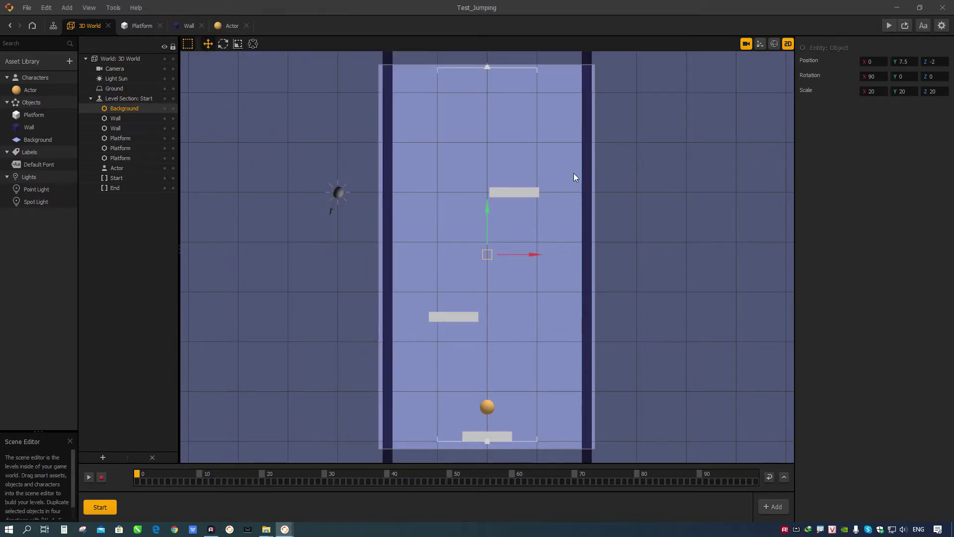
# Set the right wall's X position to 4.2
pyautogui.click(589, 179)
pyautogui.click(877, 61)
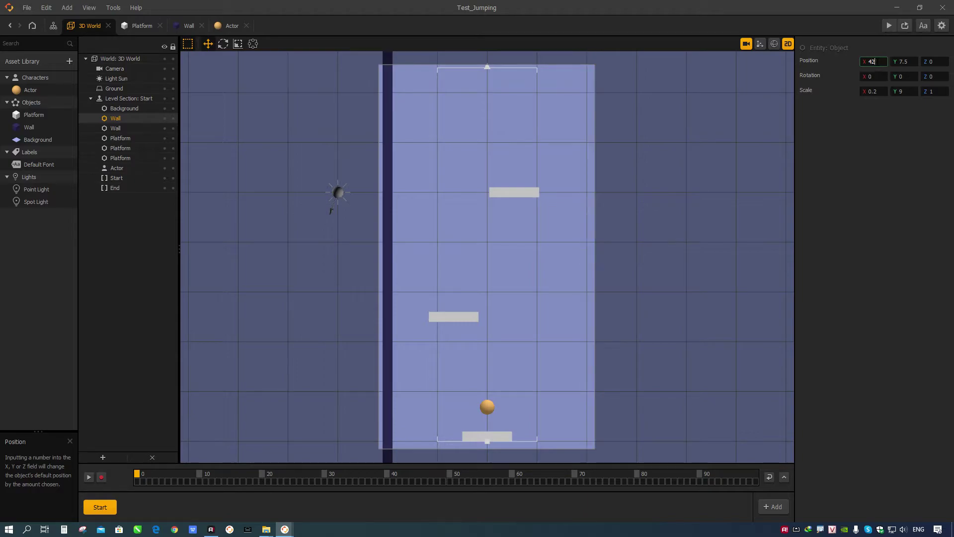
pyautogui.press('BackSpace')
pyautogui.write('.2')
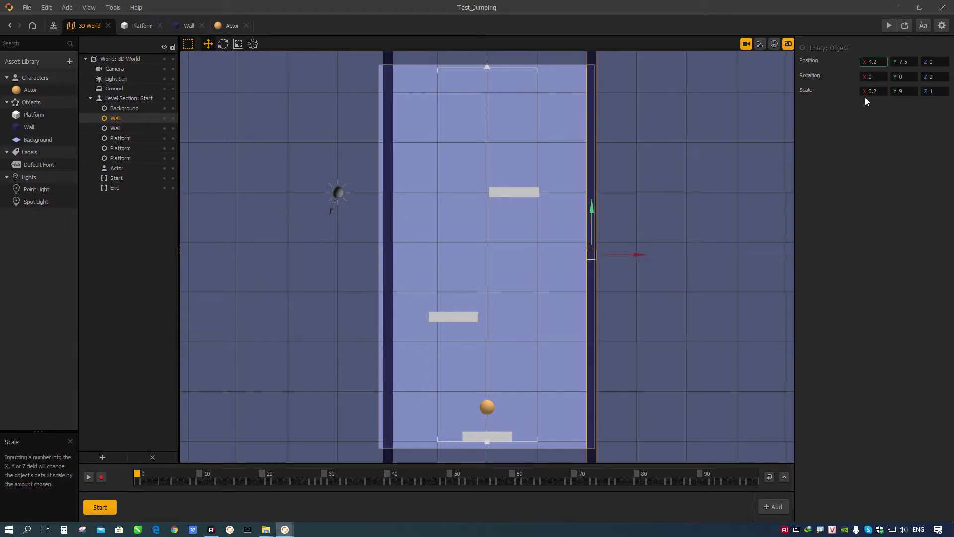
# Set the left wall's X position to -4.2
pyautogui.click(389, 277)
pyautogui.click(883, 58)
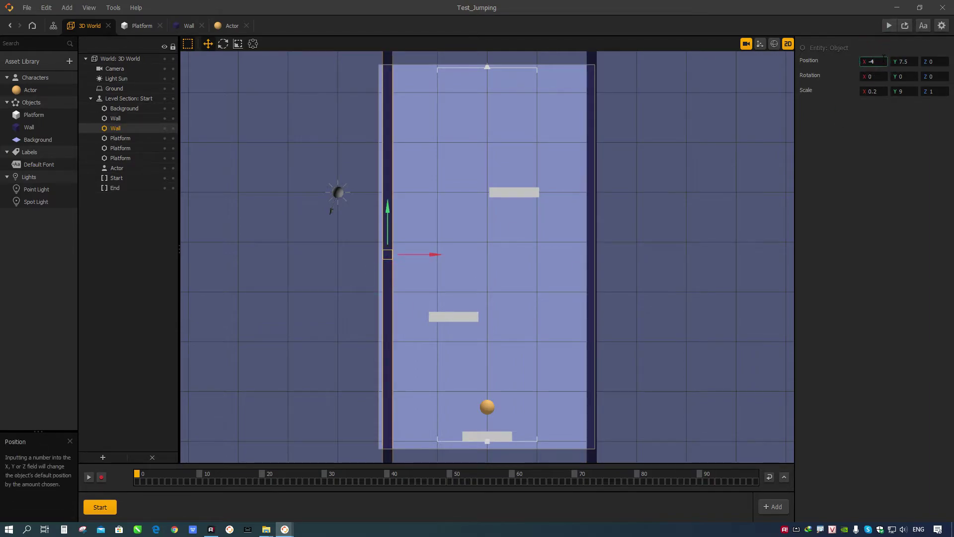
pyautogui.write('.2')
pyautogui.press('Return')
pyautogui.click(682, 163)
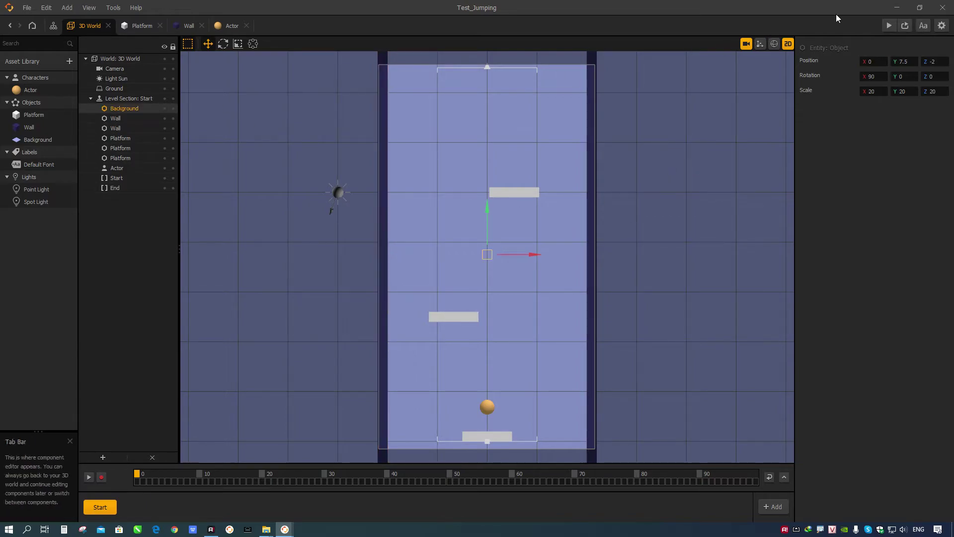
# Preview the game at the 1334x750 iPhone 8 screen size with 50% zoom
pyautogui.click(888, 27)
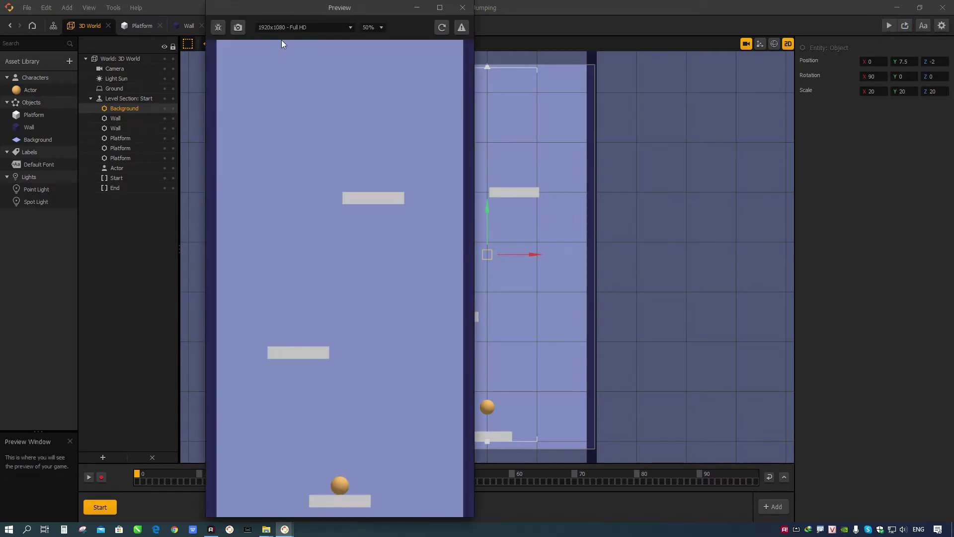
pyautogui.click(280, 28)
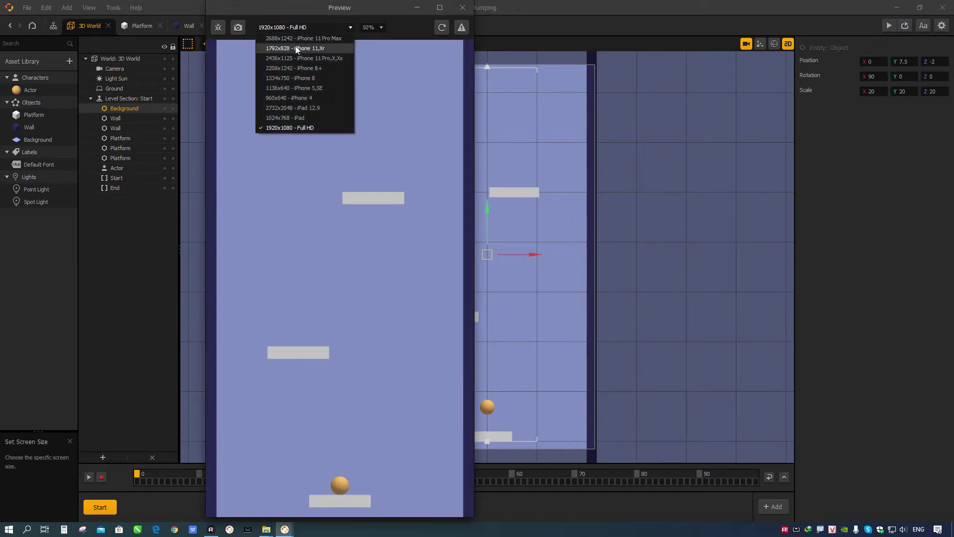
pyautogui.click(291, 77)
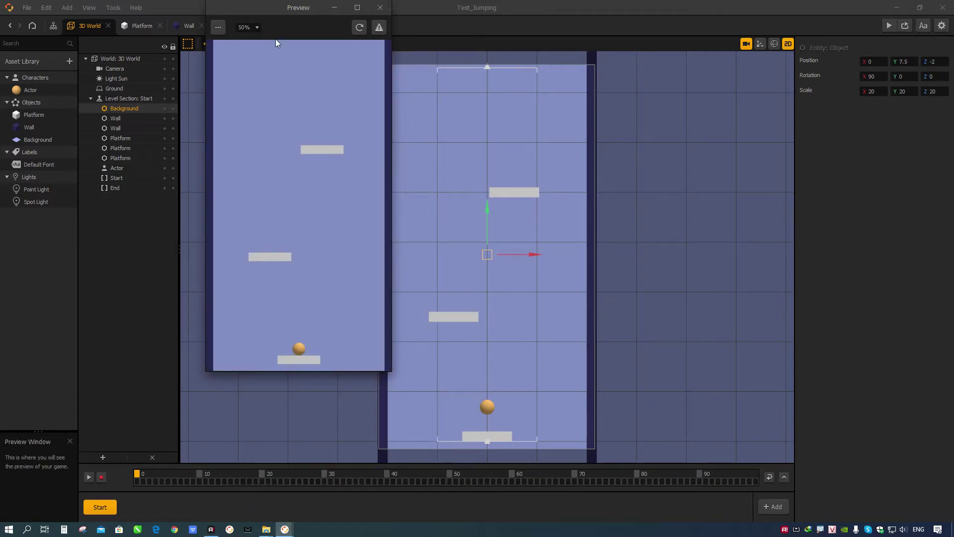
pyautogui.click(248, 27)
pyautogui.click(259, 45)
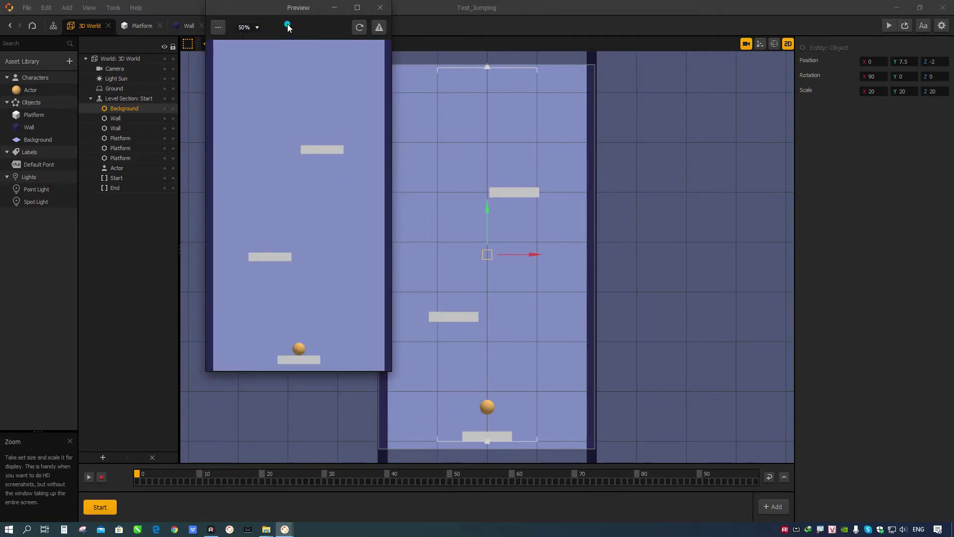
# Switch the preview's screen size back to 1920x1080 Full HD
pyautogui.click(218, 27)
pyautogui.moveTo(248, 78)
pyautogui.click(310, 191)
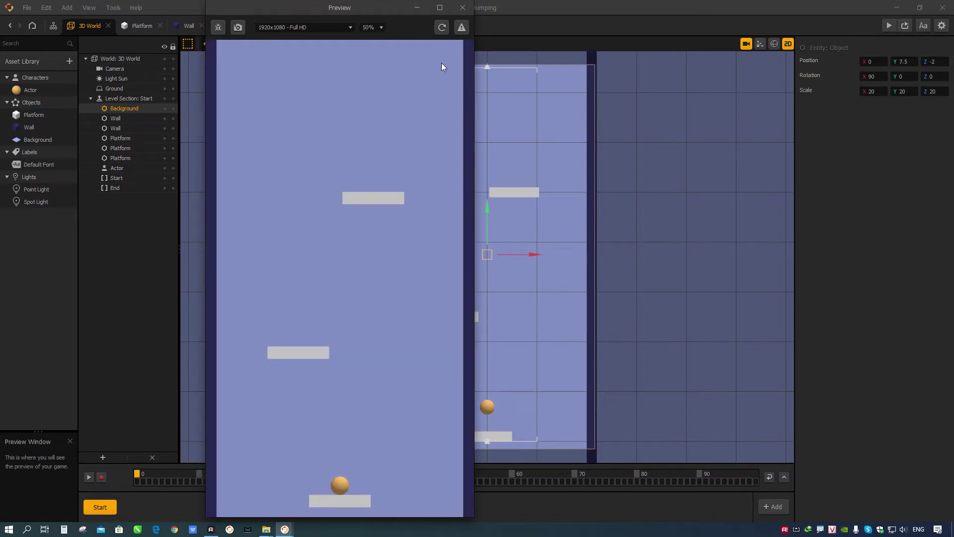
# Preview the game again at the Full HD size and close the preview
pyautogui.click(462, 8)
pyautogui.click(888, 26)
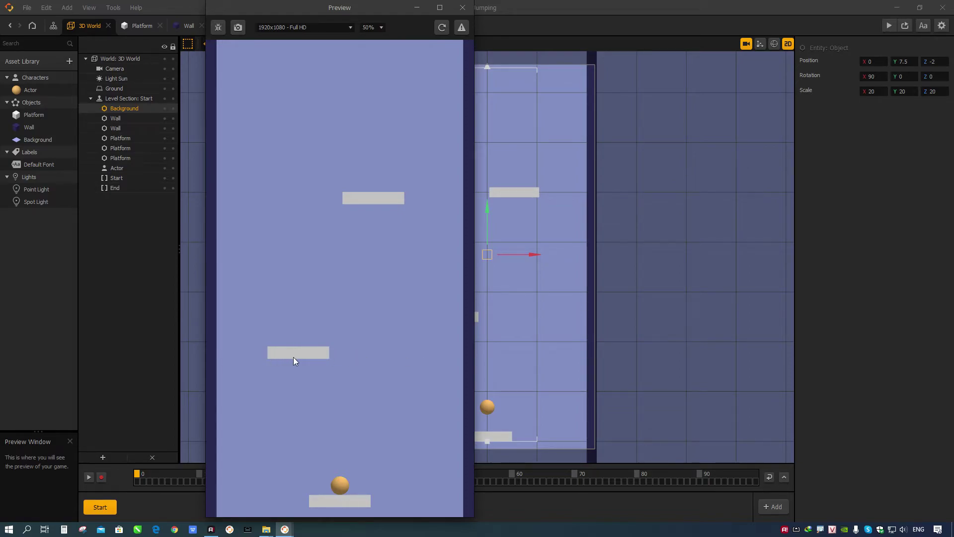
pyautogui.click(462, 8)
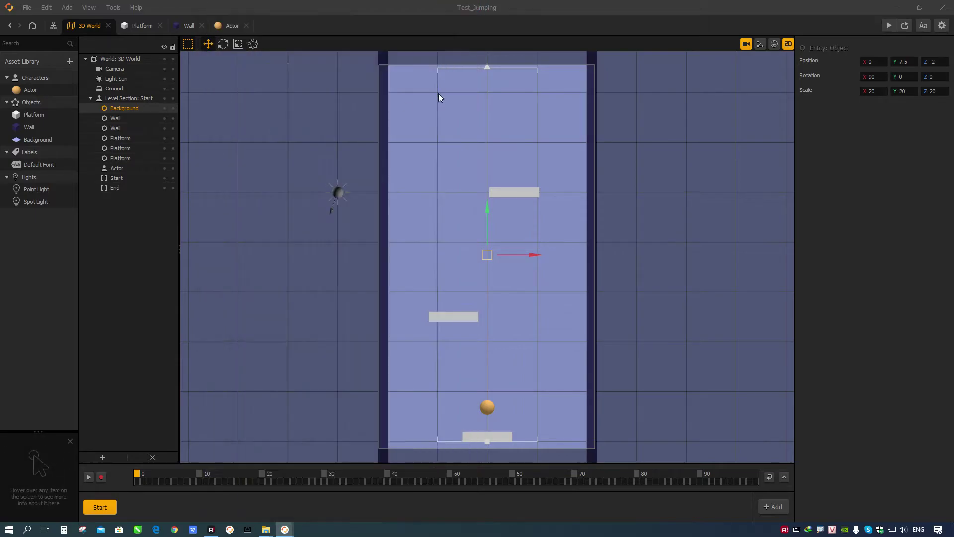
# Turn off the camera view and show the level in 2D mode
pyautogui.click(745, 44)
pyautogui.click(787, 43)
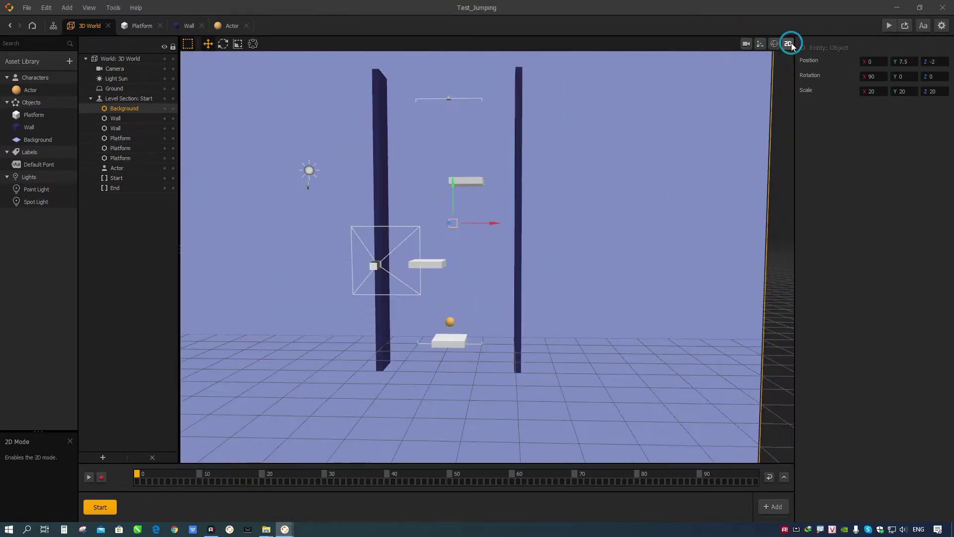
pyautogui.scroll(2, 396, 209)
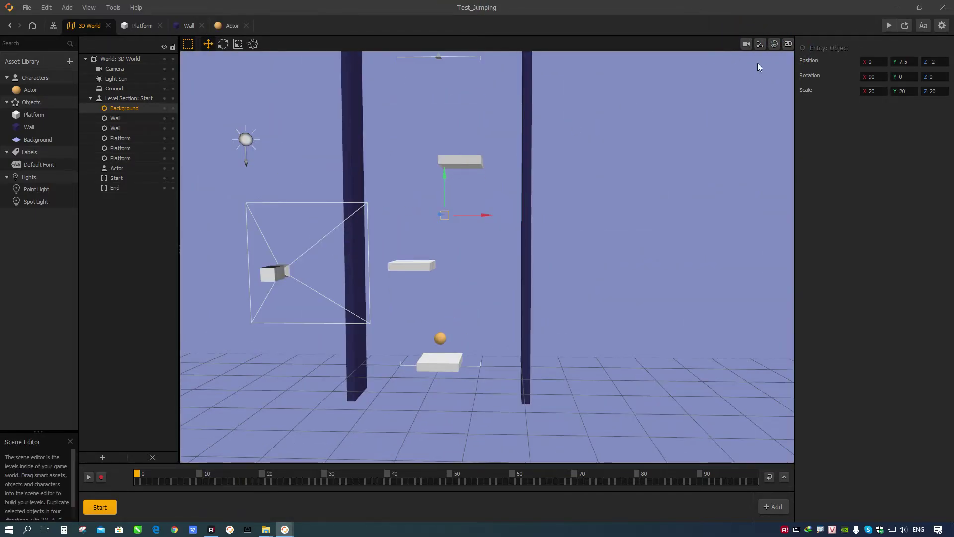
pyautogui.click(787, 44)
pyautogui.scroll(3, 485, 302)
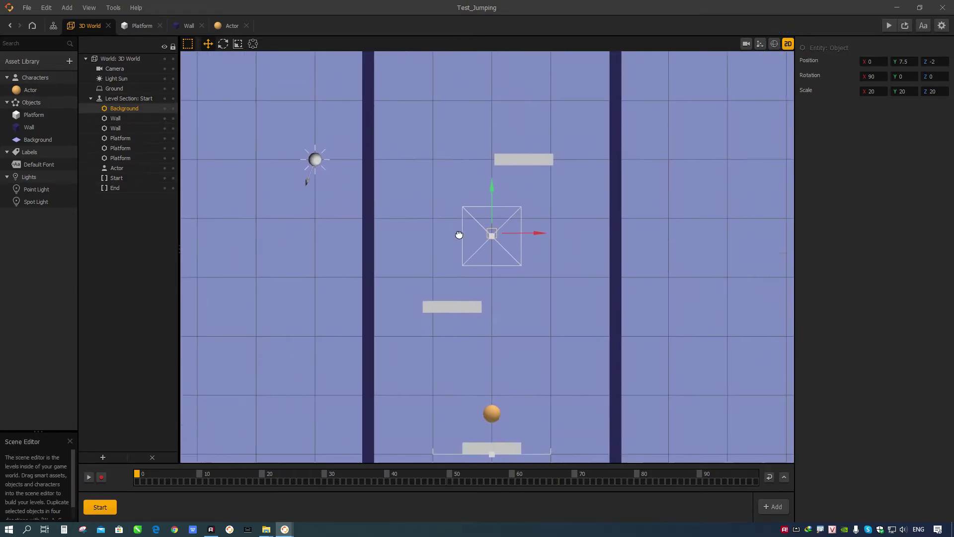
# Thin the lowest platform under the ball by setting its Y scale to 0.15
pyautogui.click(438, 271)
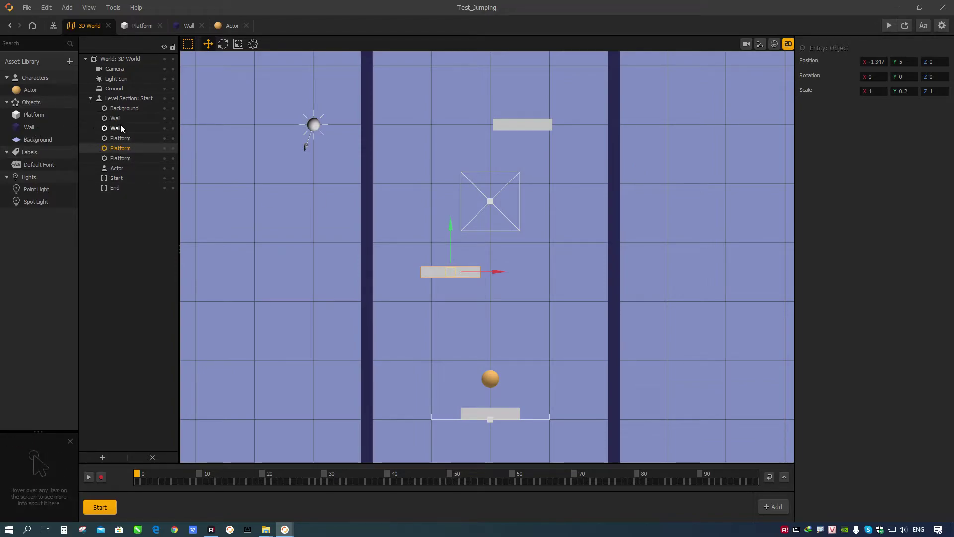
pyautogui.click(496, 415)
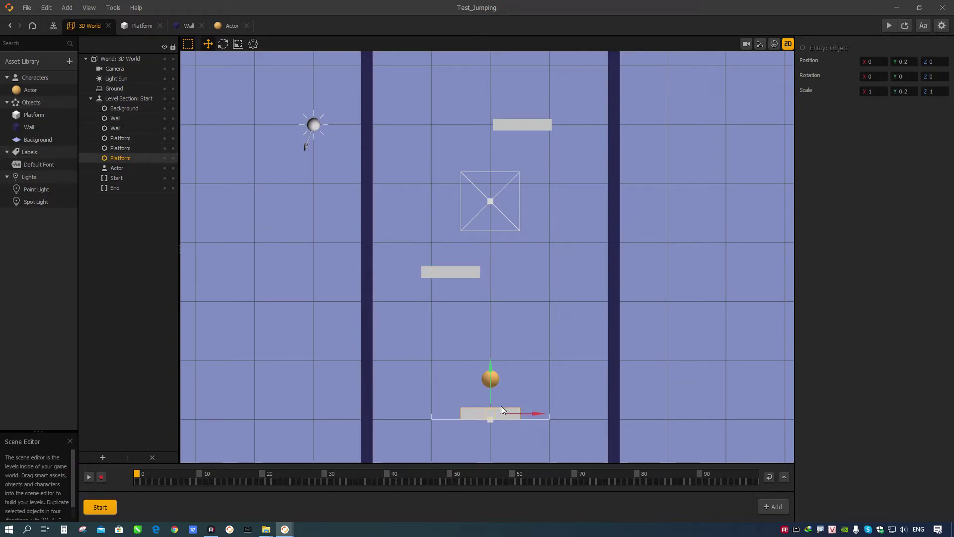
pyautogui.click(907, 91)
pyautogui.press('Return')
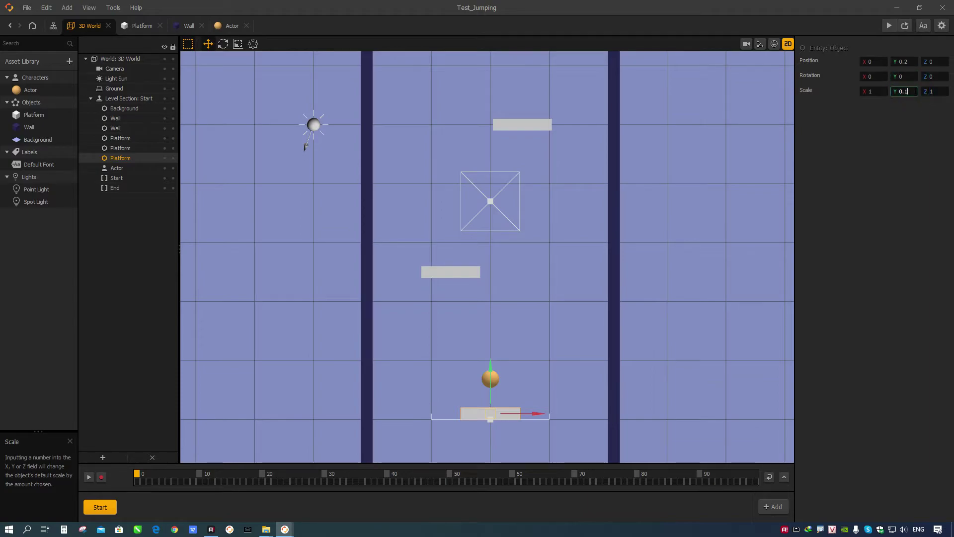
pyautogui.write('15')
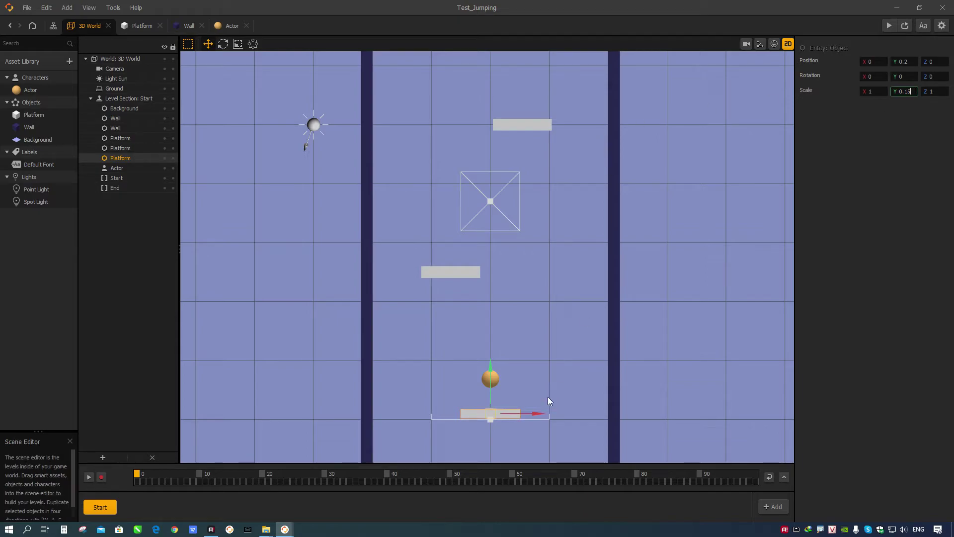
pyautogui.press('Return')
pyautogui.scroll(2, 553, 397)
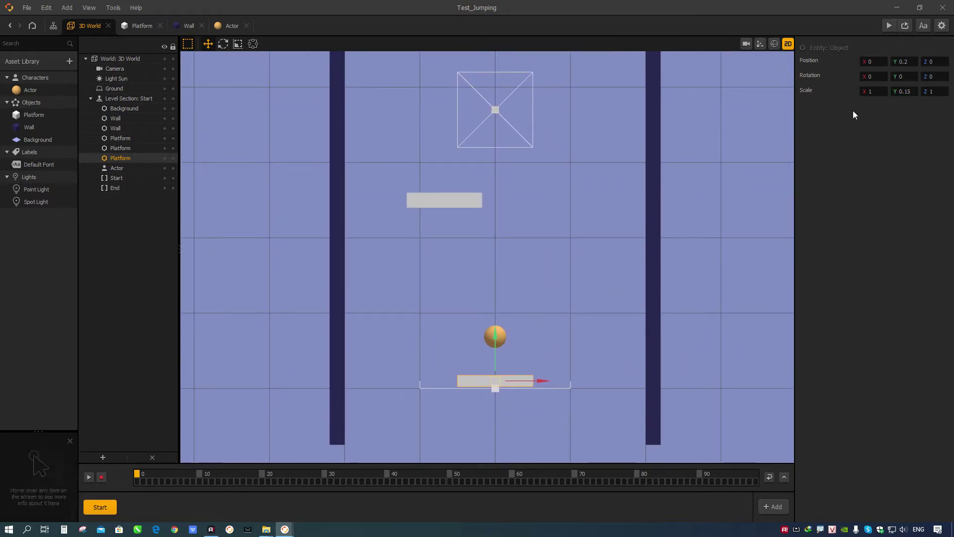
# Try a Y scale of 0.1 on the lowest platform and check it in a game preview
pyautogui.click(909, 91)
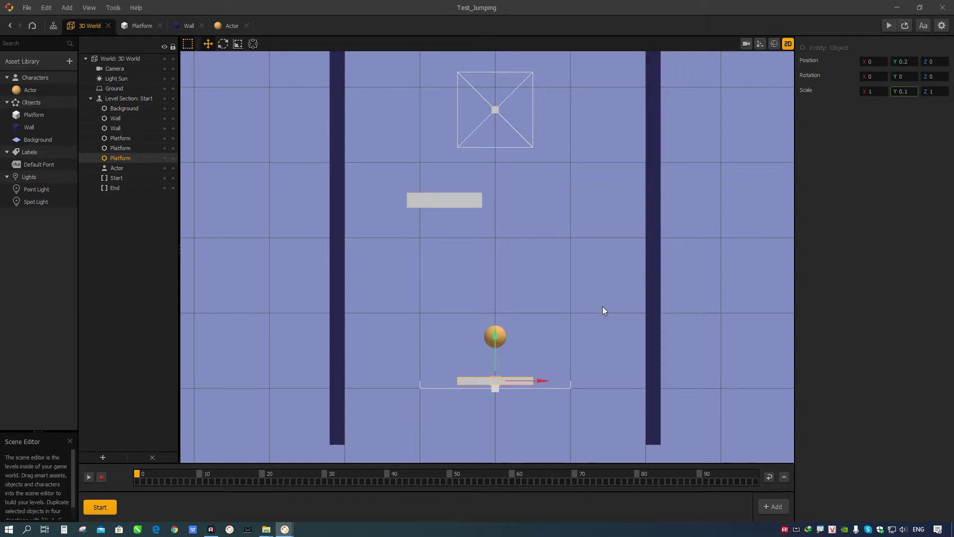
pyautogui.click(581, 338)
pyautogui.click(889, 26)
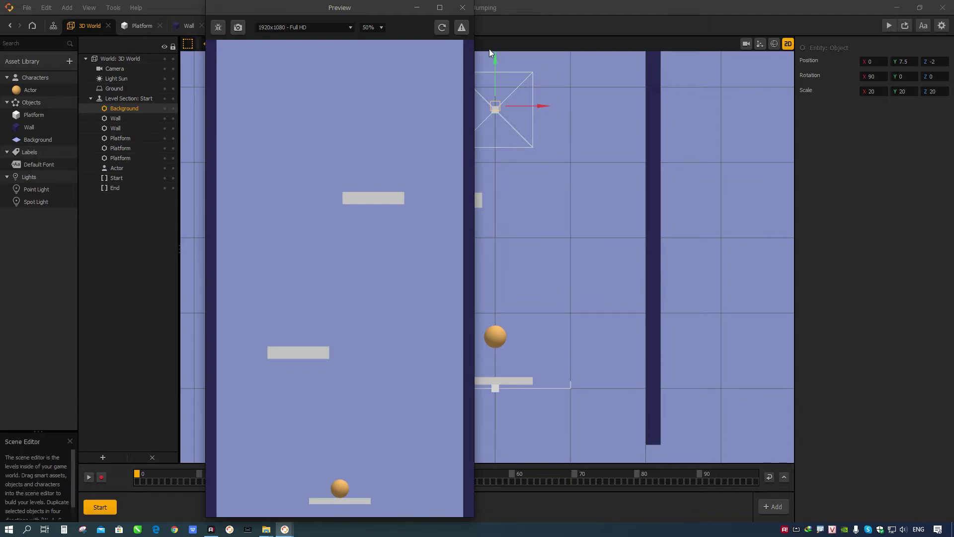
pyautogui.click(466, 8)
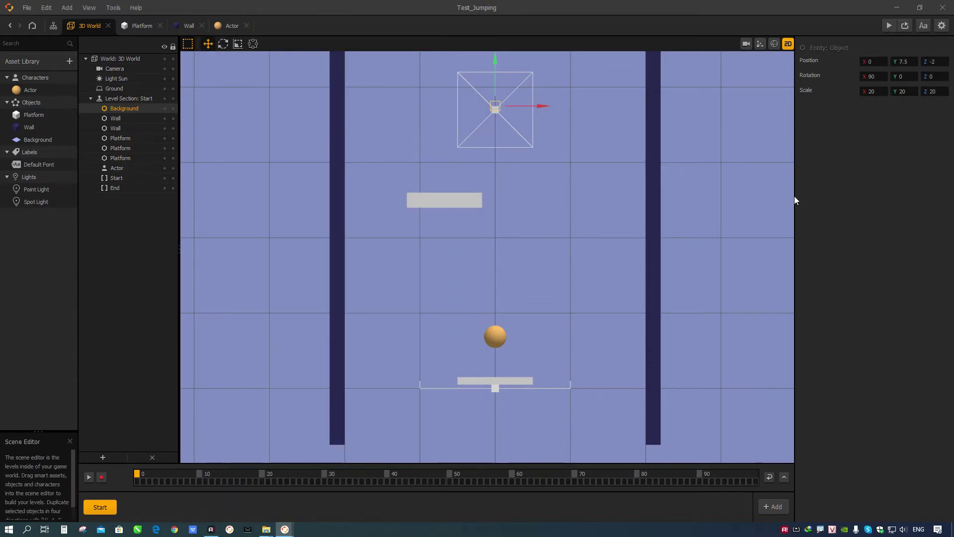
# Restore the lowest platform's Y scale to 0.15 and check the result in a game preview
pyautogui.click(497, 384)
pyautogui.click(905, 91)
pyautogui.write('5')
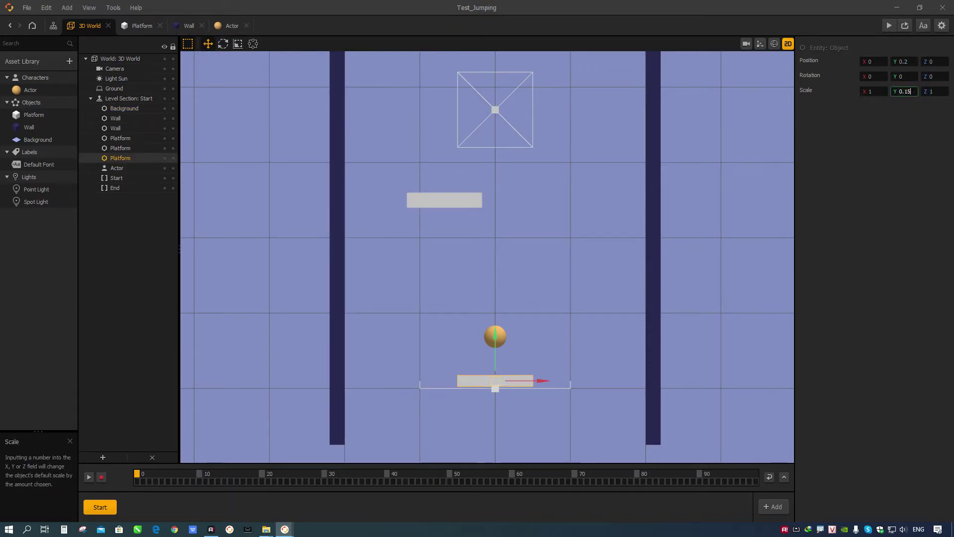
pyautogui.click(889, 25)
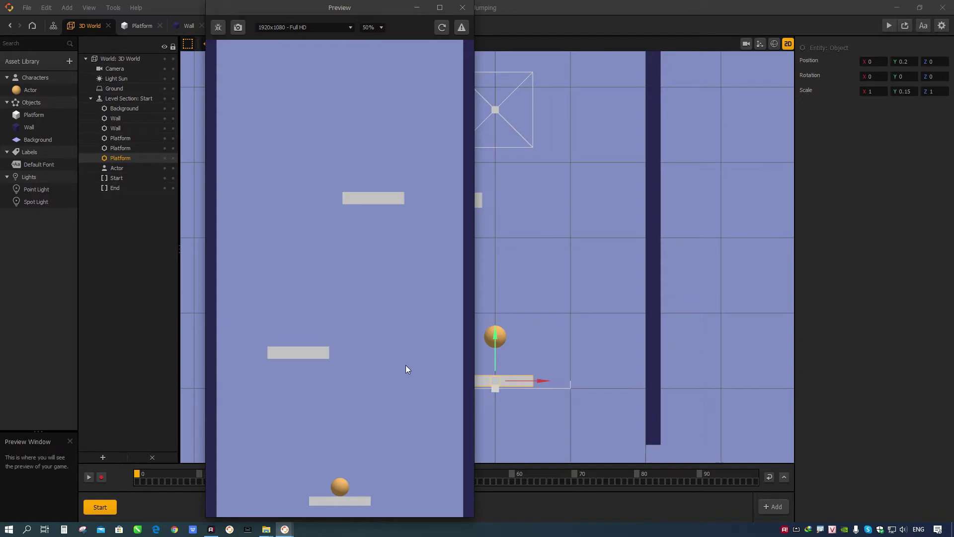
pyautogui.click(462, 7)
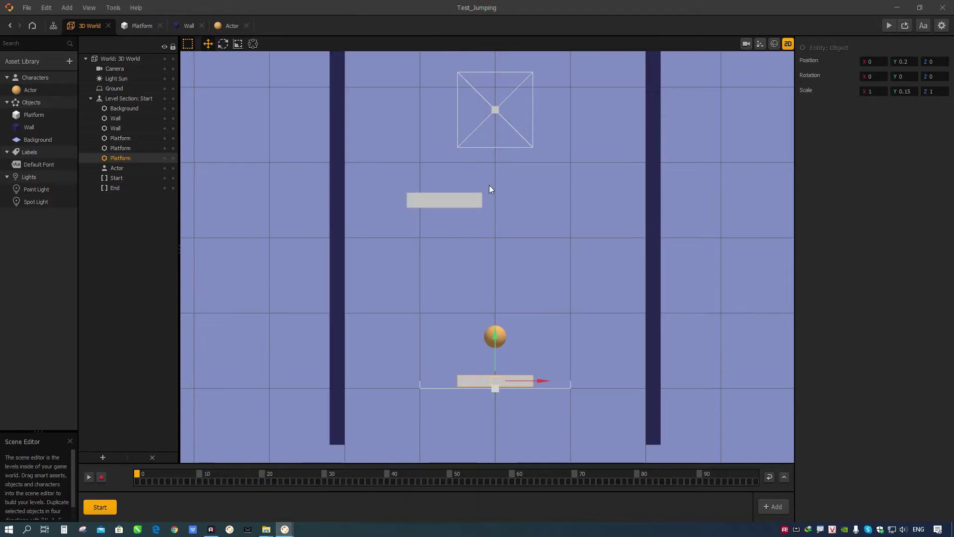
# Set the Y scale of the middle and upper platforms to 0.15
pyautogui.scroll(-3, 465, 256)
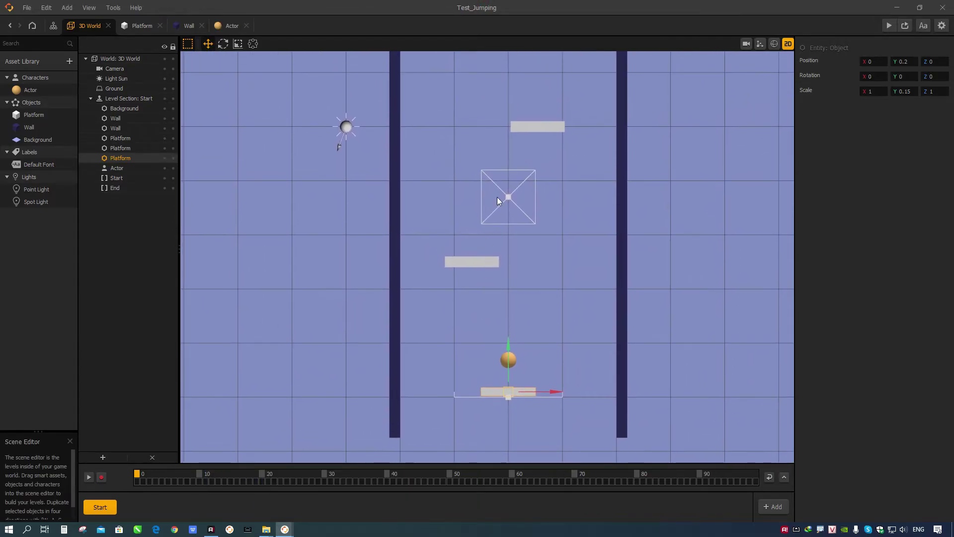
pyautogui.click(476, 262)
pyautogui.click(912, 92)
pyautogui.press('BackSpace')
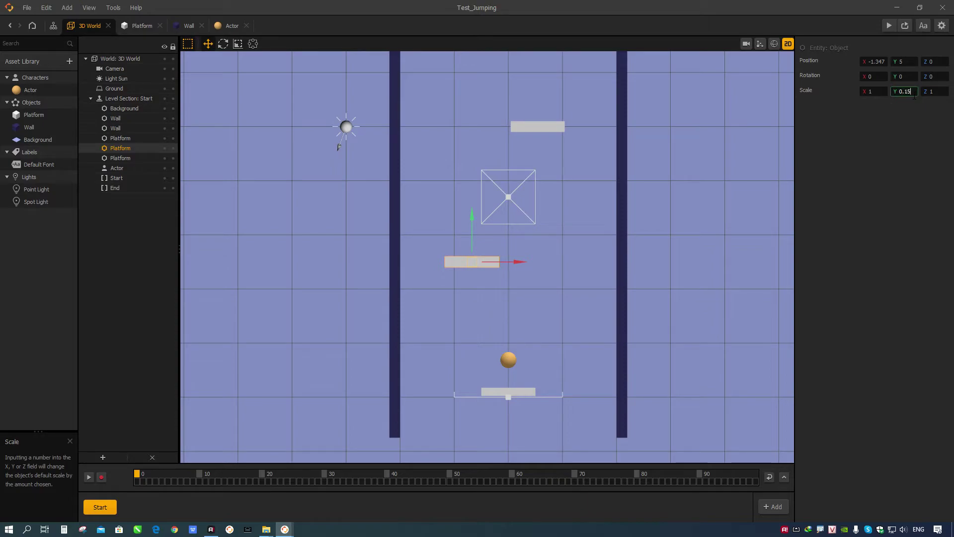
pyautogui.click(531, 127)
pyautogui.click(905, 89)
pyautogui.press('BackSpace')
pyautogui.write('15')
pyautogui.press('Return')
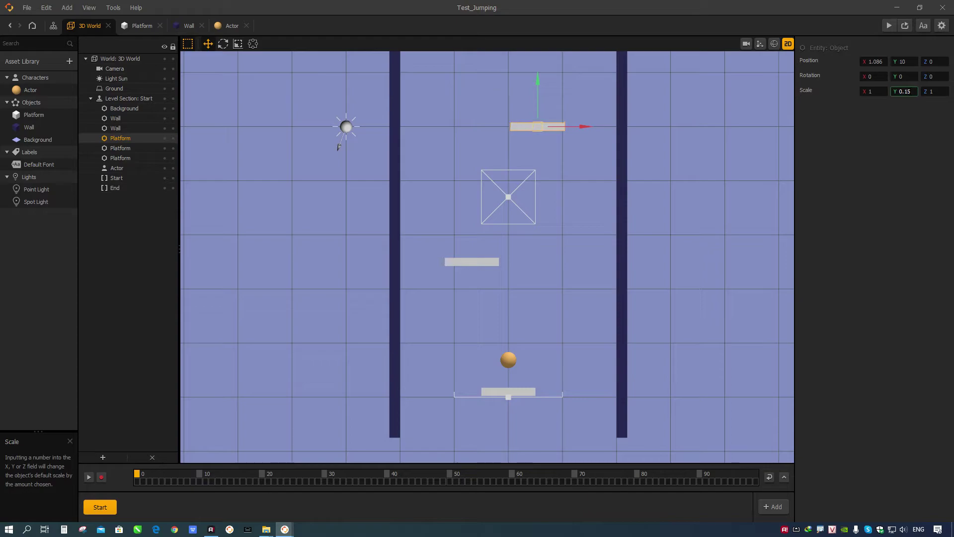
# Set the lowest platform's Y position to 0.15 and save the project
pyautogui.click(539, 343)
pyautogui.click(528, 392)
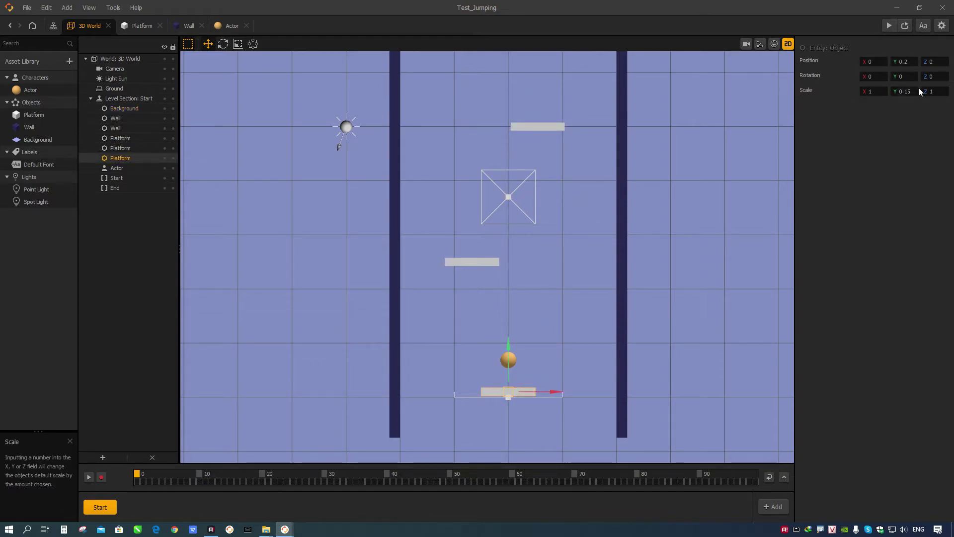
pyautogui.click(897, 59)
pyautogui.press('BackSpace')
pyautogui.write('15')
pyautogui.press('Return')
pyautogui.click(709, 219)
pyautogui.hotkey('ctrl', 's')
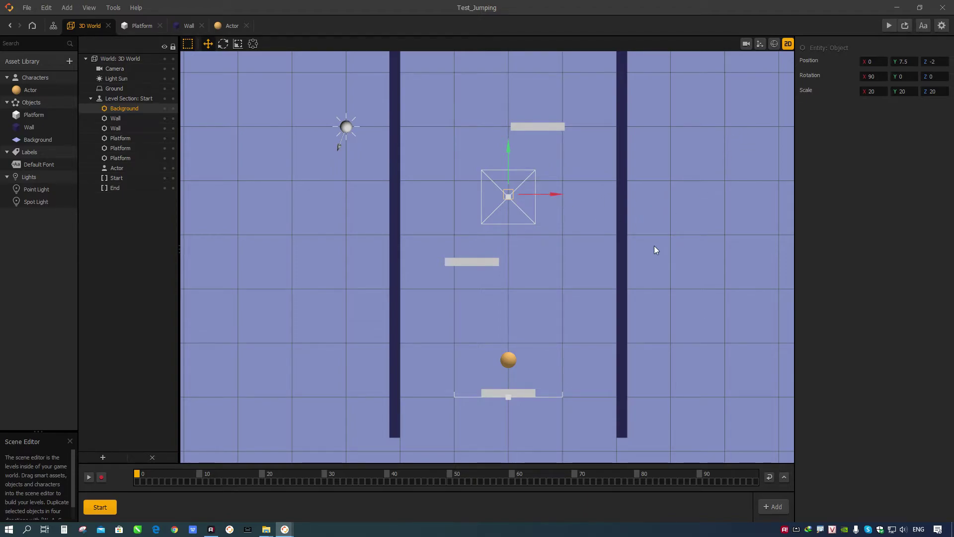
# Review the collision group and physics settings of the Platform, Wall and Background objects
pyautogui.scroll(-2, 653, 245)
pyautogui.moveTo(650, 234); pyautogui.dragTo(657, 273, button='middle')
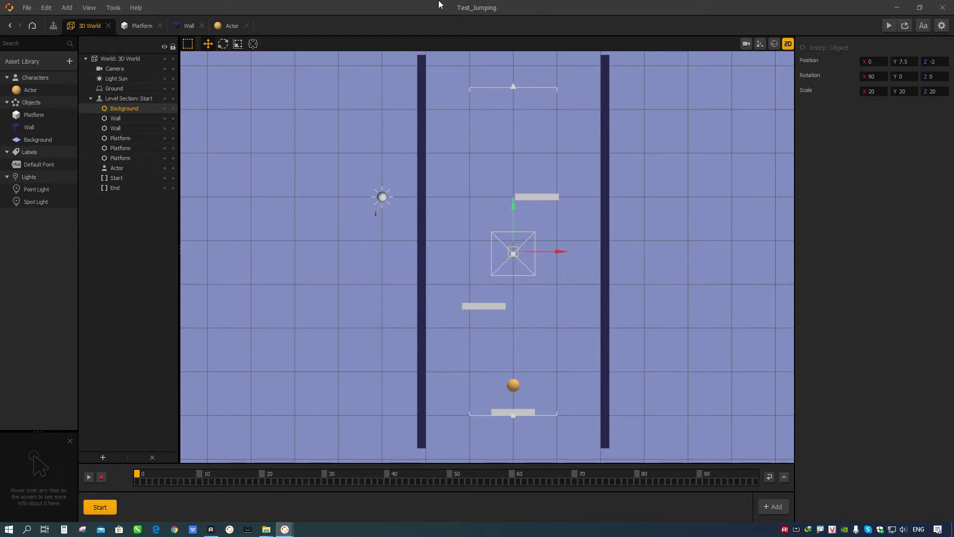
pyautogui.click(31, 118)
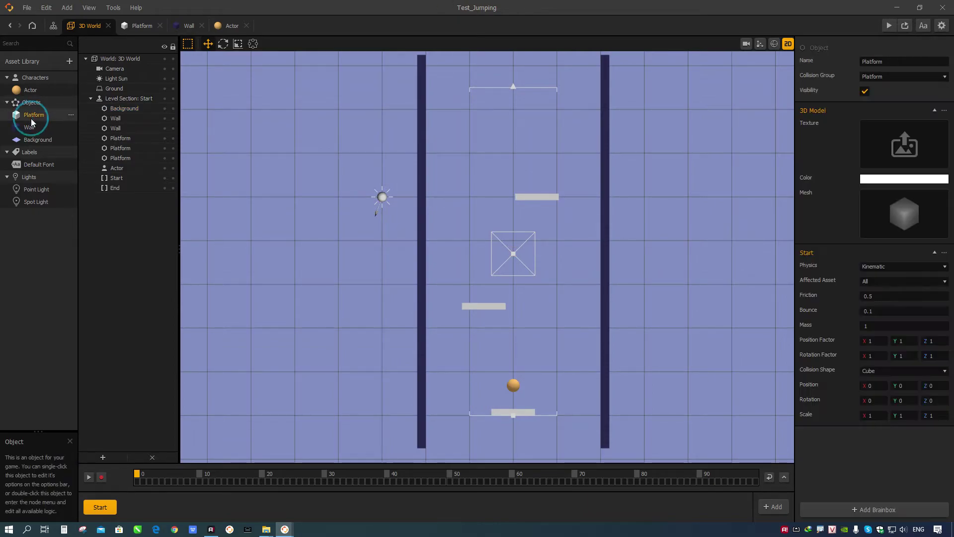
pyautogui.click(34, 127)
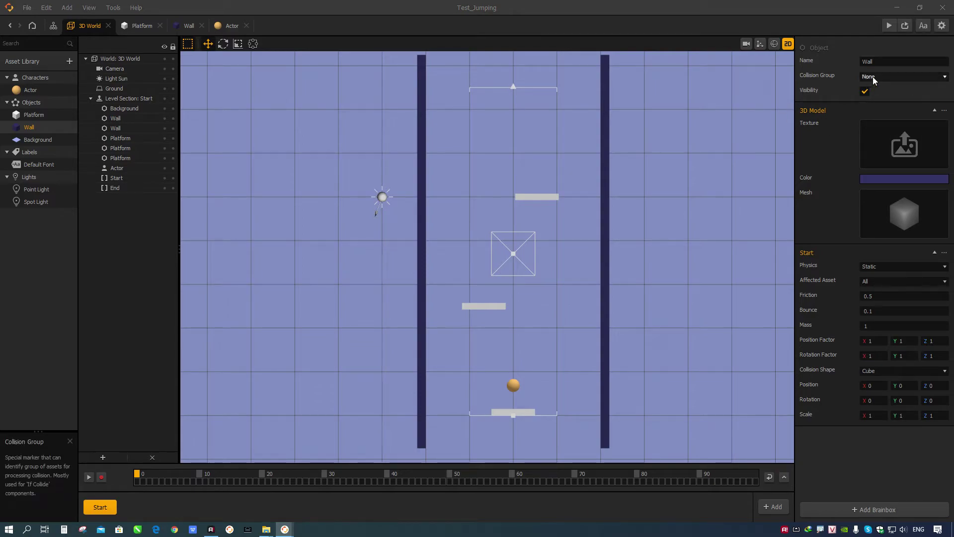
pyautogui.click(934, 111)
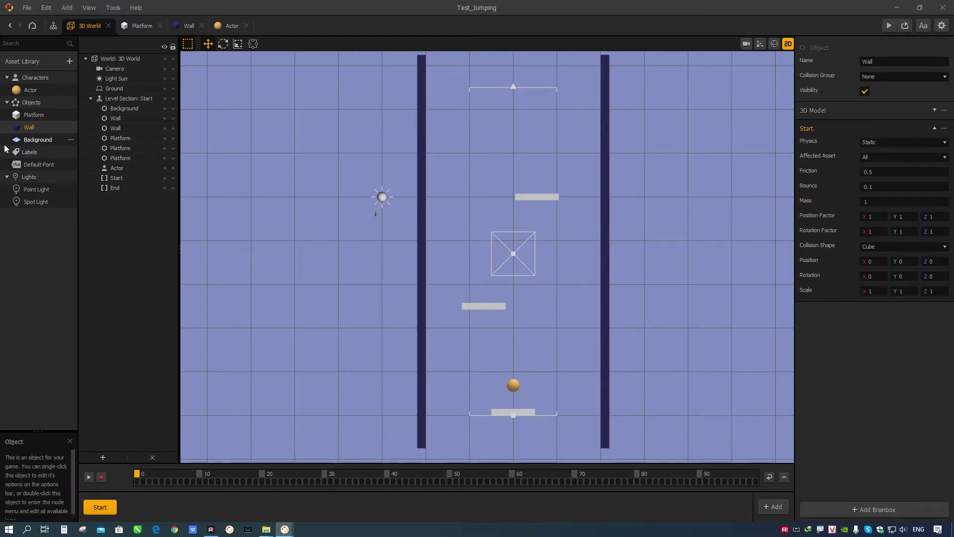
pyautogui.click(32, 139)
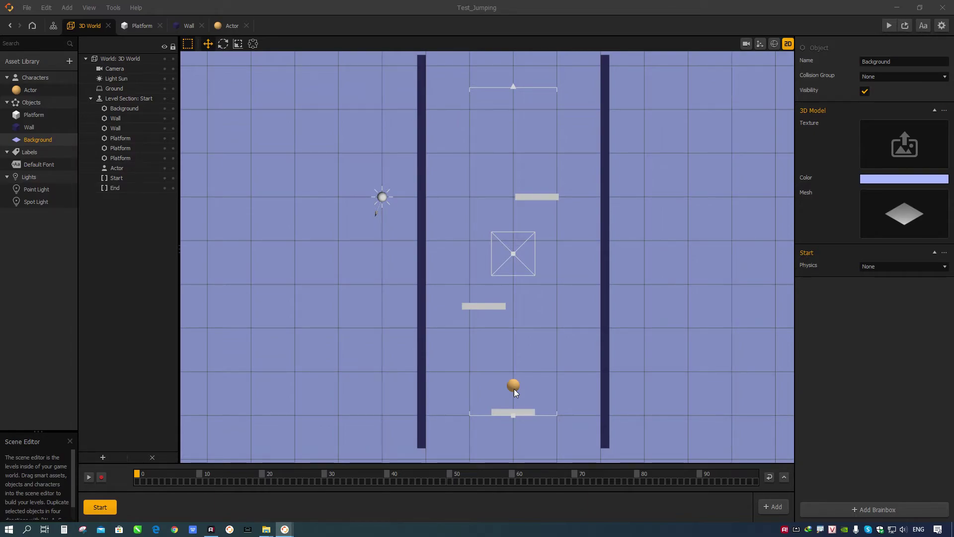
# Set the camera's Position Follow option to Character
pyautogui.click(115, 68)
pyautogui.click(904, 139)
pyautogui.click(892, 164)
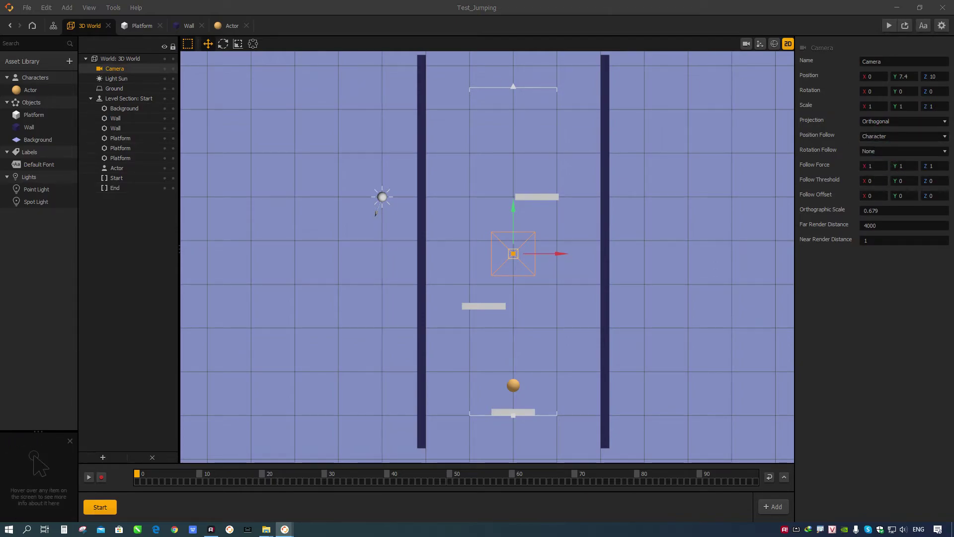
# Set the camera's Follow Force to X 0, Y 0.3 and Z 0
pyautogui.click(916, 167)
pyautogui.press('Tab')
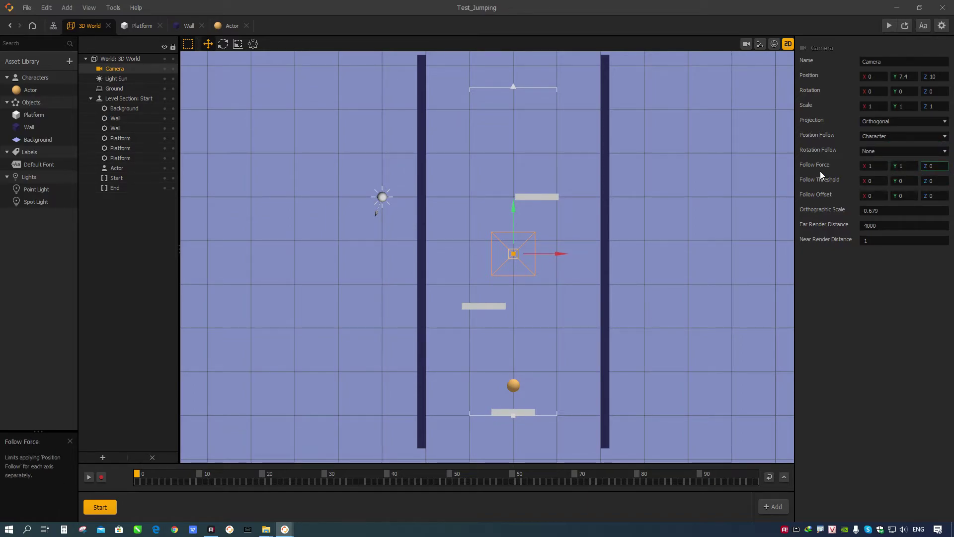
pyautogui.click(867, 165)
pyautogui.write('0')
pyautogui.press('Return')
pyautogui.click(902, 164)
pyautogui.doubleClick(905, 164)
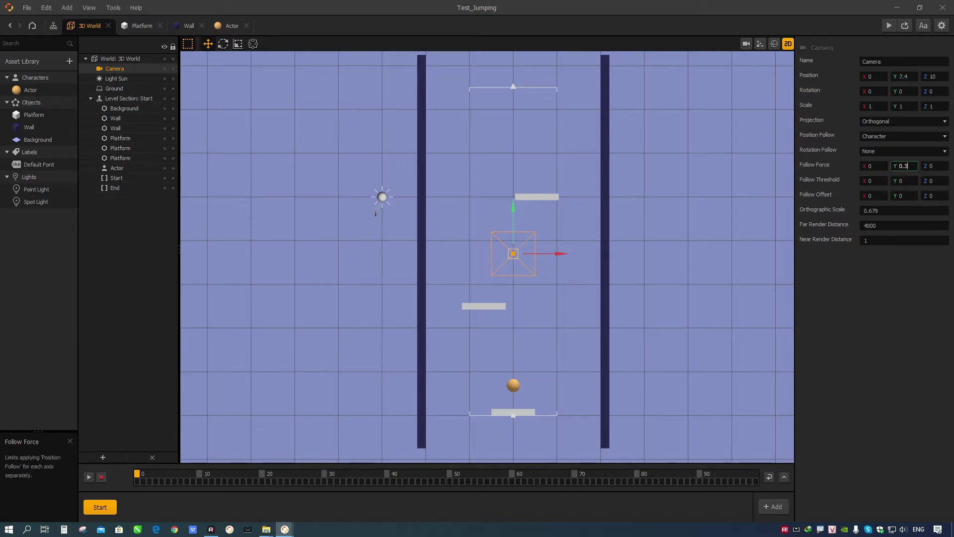
pyautogui.click(893, 336)
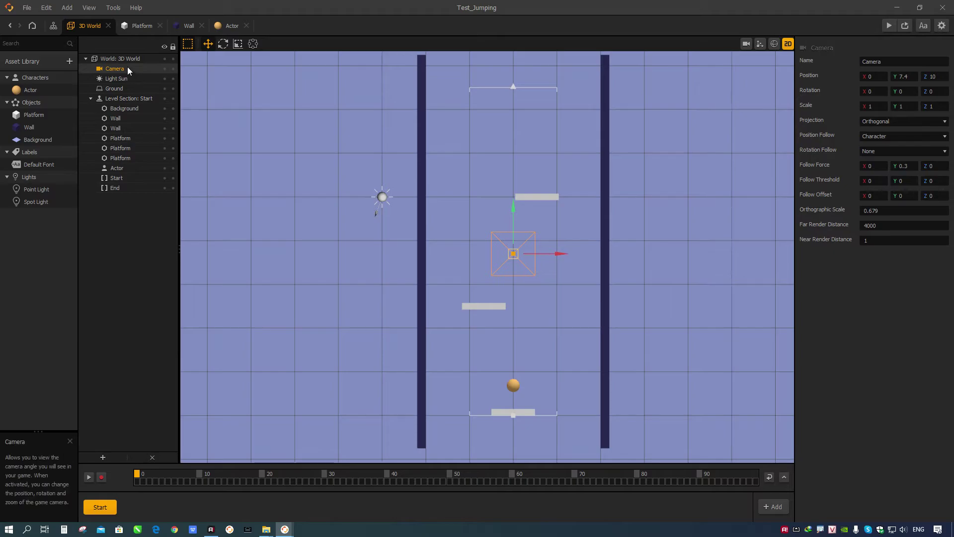
# Add the Hexagon shape to the project's asset library
pyautogui.click(55, 60)
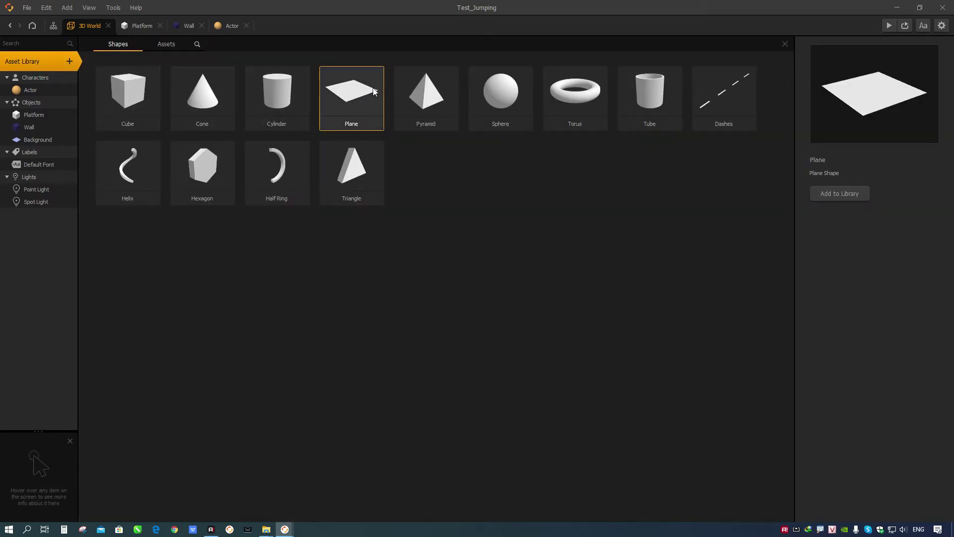
pyautogui.click(501, 107)
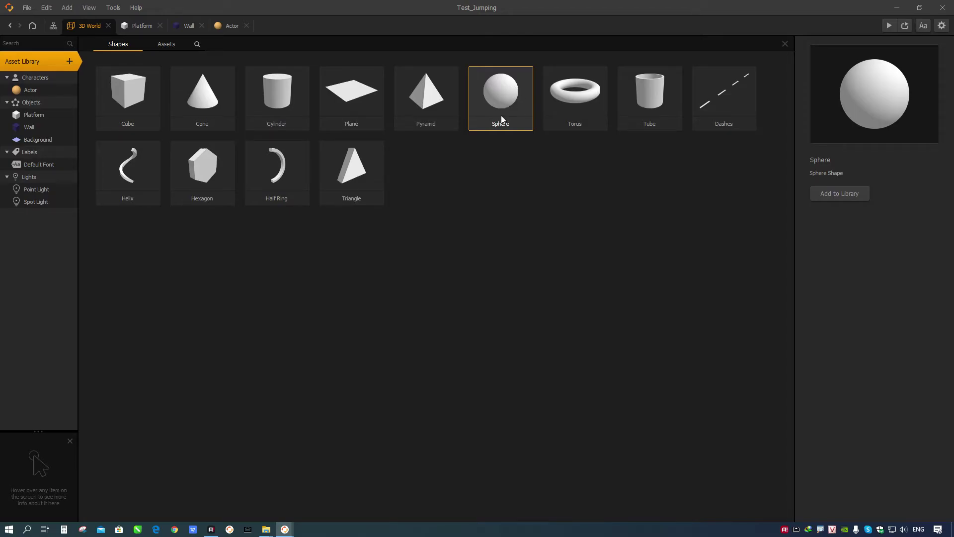
pyautogui.click(209, 173)
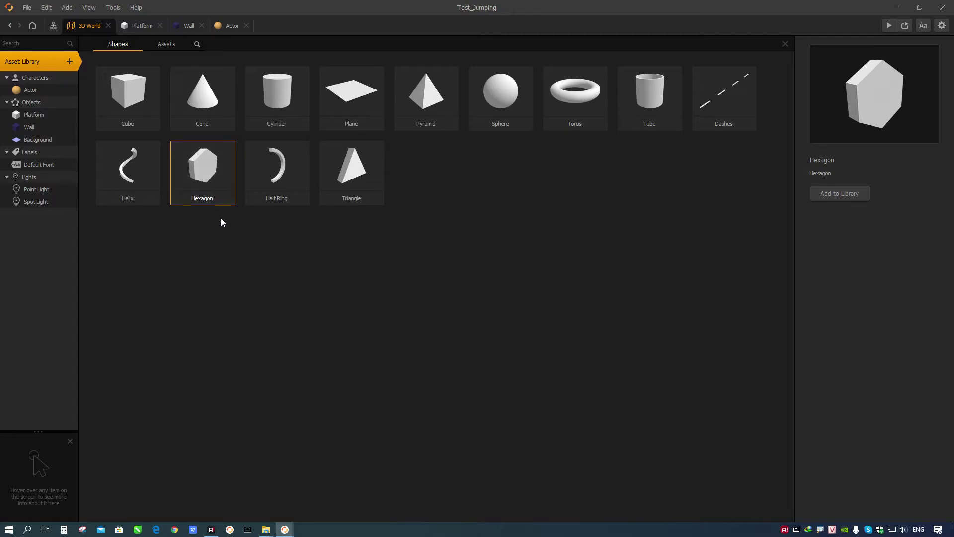
pyautogui.doubleClick(205, 171)
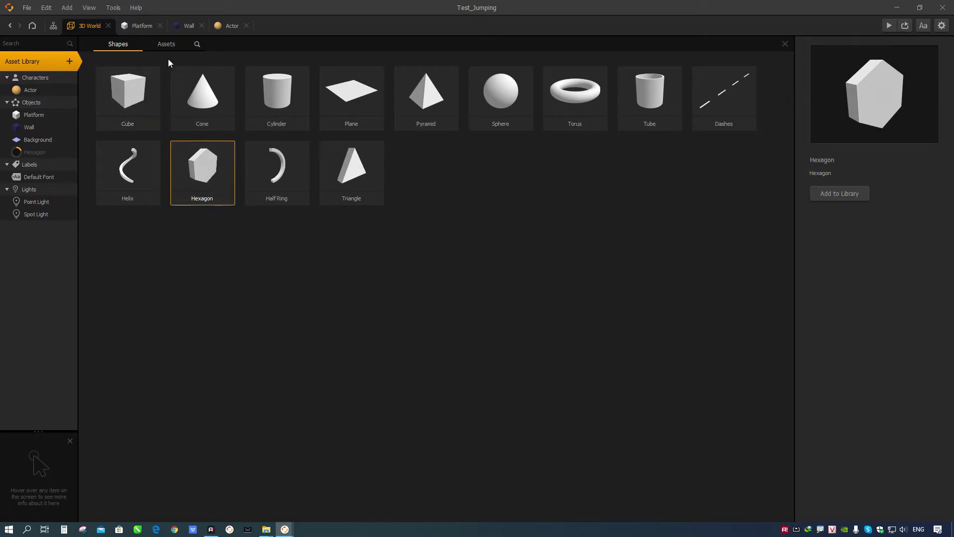
# Place the Hexagon asset into the level scene, working in the 3D view
pyautogui.click(170, 44)
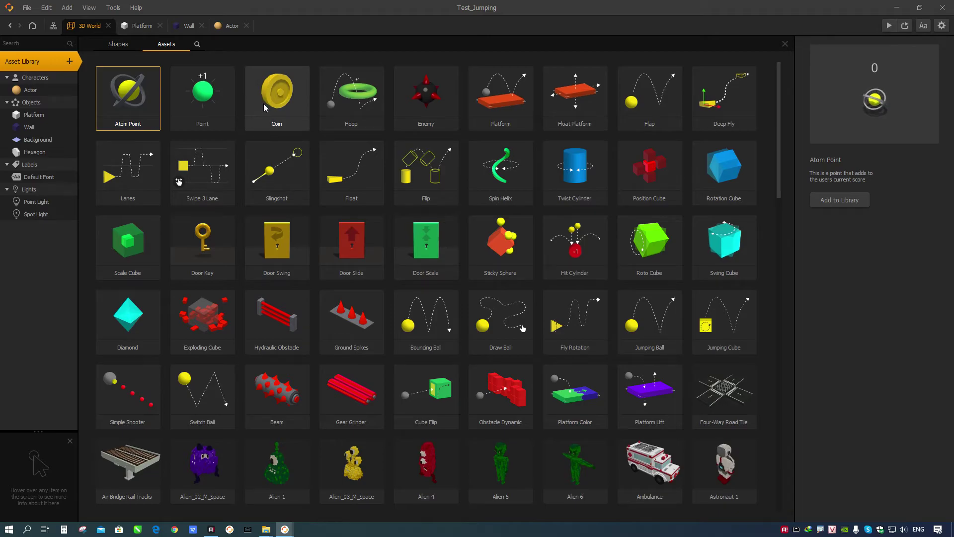
pyautogui.click(128, 44)
pyautogui.click(33, 153)
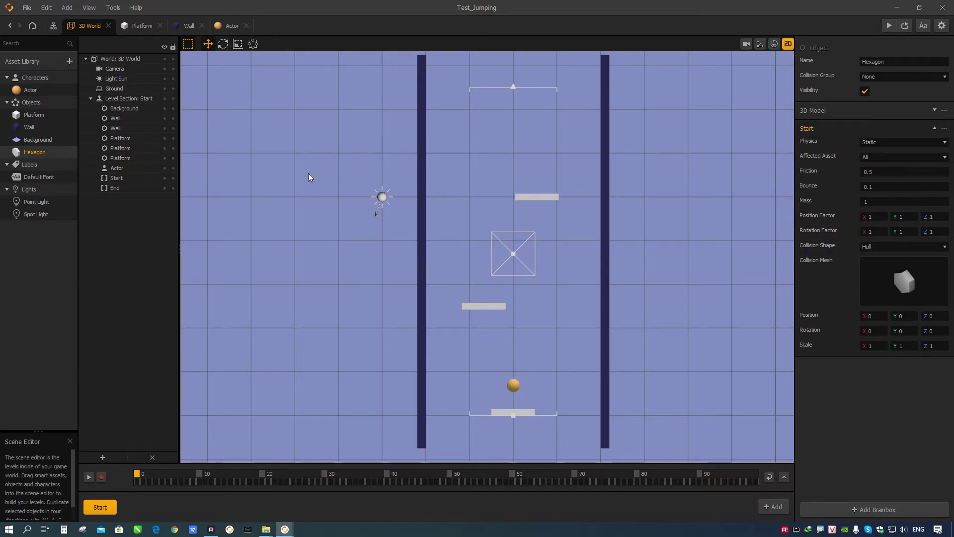
pyautogui.click(788, 44)
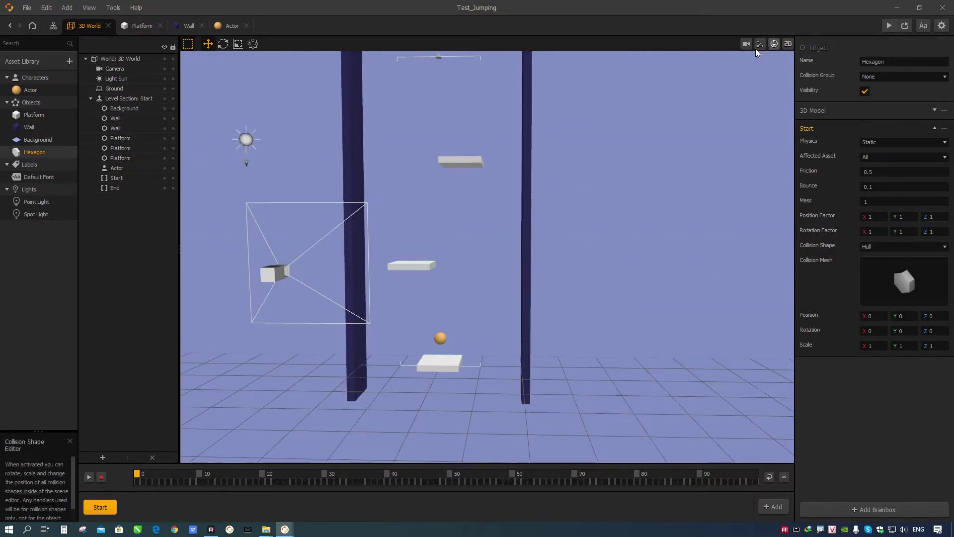
pyautogui.moveTo(31, 153); pyautogui.dragTo(130, 321)
pyautogui.scroll(-2, 299, 292)
pyautogui.moveTo(215, 271); pyautogui.dragTo(140, 308)
pyautogui.scroll(-2, 367, 281)
pyautogui.moveTo(257, 278); pyautogui.dragTo(475, 280)
# Set the placed Hexagon's Z and X position to 0
pyautogui.click(935, 61)
pyautogui.write('0')
pyautogui.press('Return')
pyautogui.click(881, 61)
pyautogui.write('0')
pyautogui.press('Return')
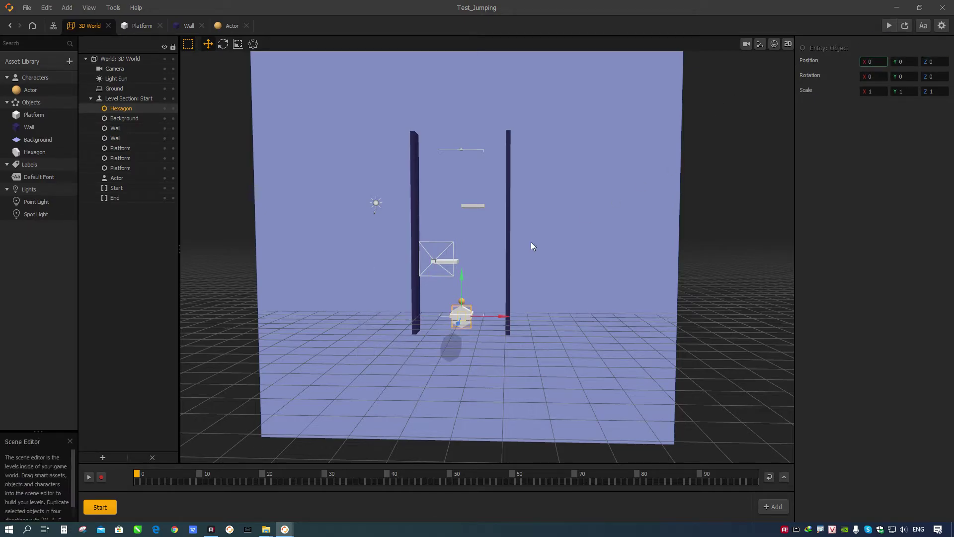
# Move the Hexagon to about X -1.384 and Y 7.118, above the middle platform
pyautogui.scroll(3, 543, 235)
pyautogui.moveTo(435, 340); pyautogui.dragTo(435, 180)
pyautogui.moveTo(480, 223); pyautogui.dragTo(448, 222)
pyautogui.moveTo(452, 262)
pyautogui.mouseDown(button='middle')
pyautogui.moveTo(416, 294)
pyautogui.moveTo(458, 266)
pyautogui.moveTo(444, 264)
pyautogui.mouseUp(button='middle')
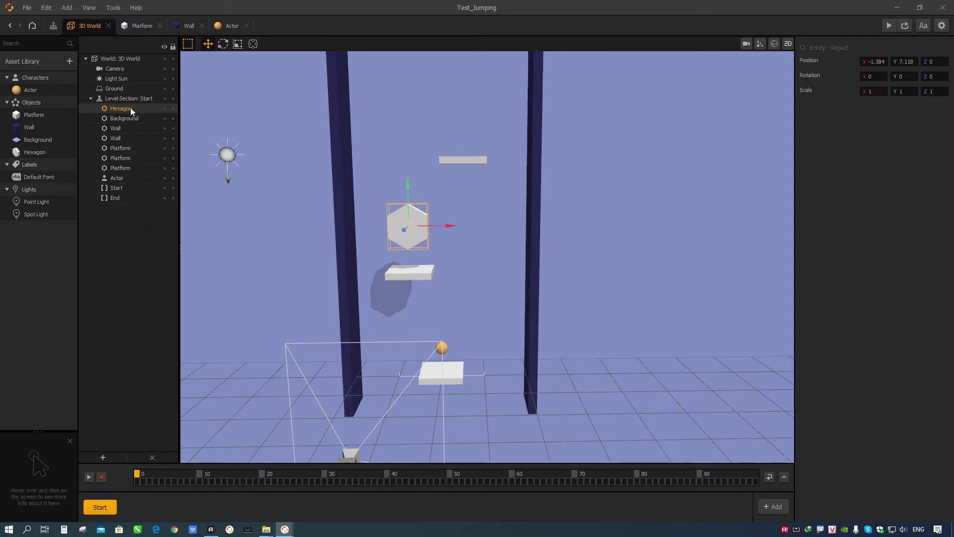
# Scale the Hexagon to 0.3 on X, Y and Z
pyautogui.write('0.')
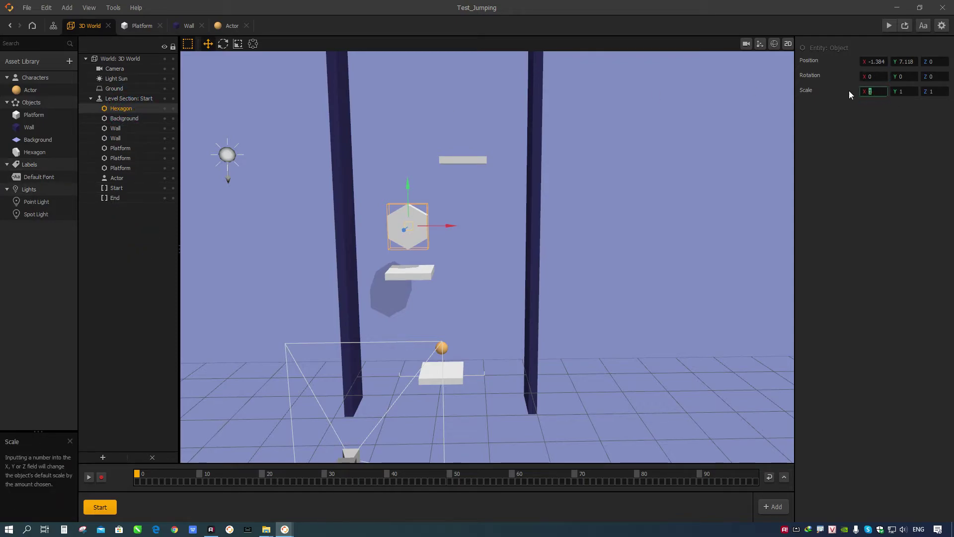
pyautogui.write('3')
pyautogui.press('Tab')
pyautogui.write('0.3')
pyautogui.press('Tab')
pyautogui.write('0.3')
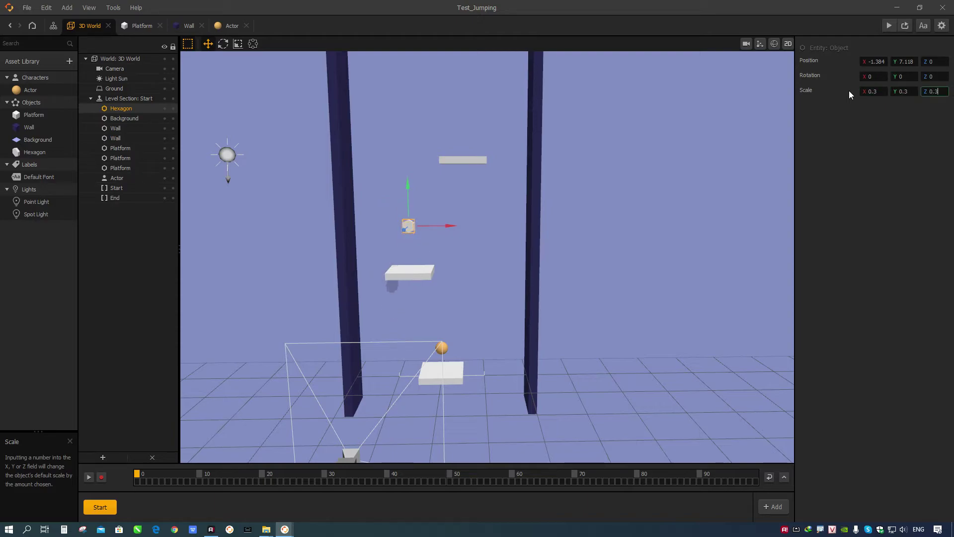
# Compare the Actor's scale with the Hexagon's and examine the Actor's collision and physics settings
pyautogui.click(475, 252)
pyautogui.moveTo(442, 256); pyautogui.dragTo(449, 187, button='middle')
pyautogui.scroll(2, 448, 188)
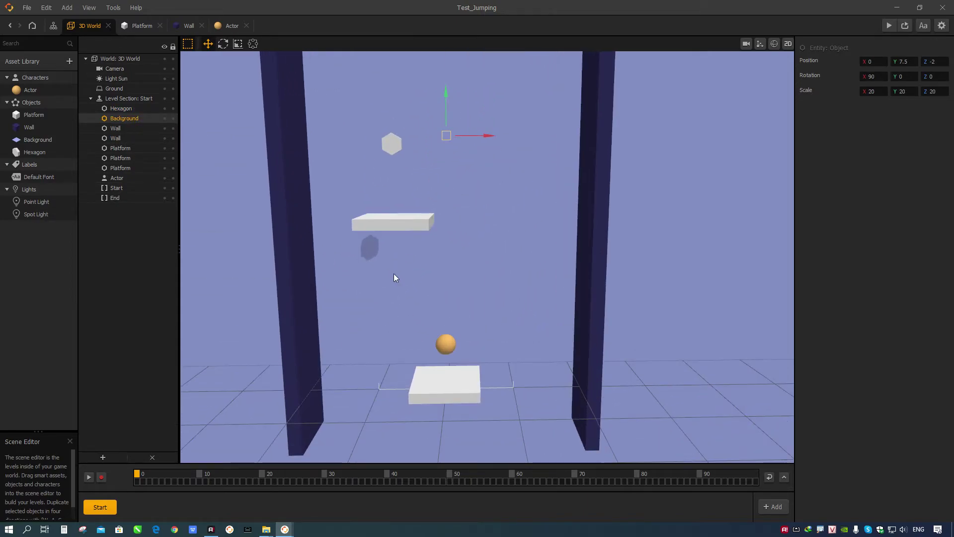
pyautogui.click(30, 90)
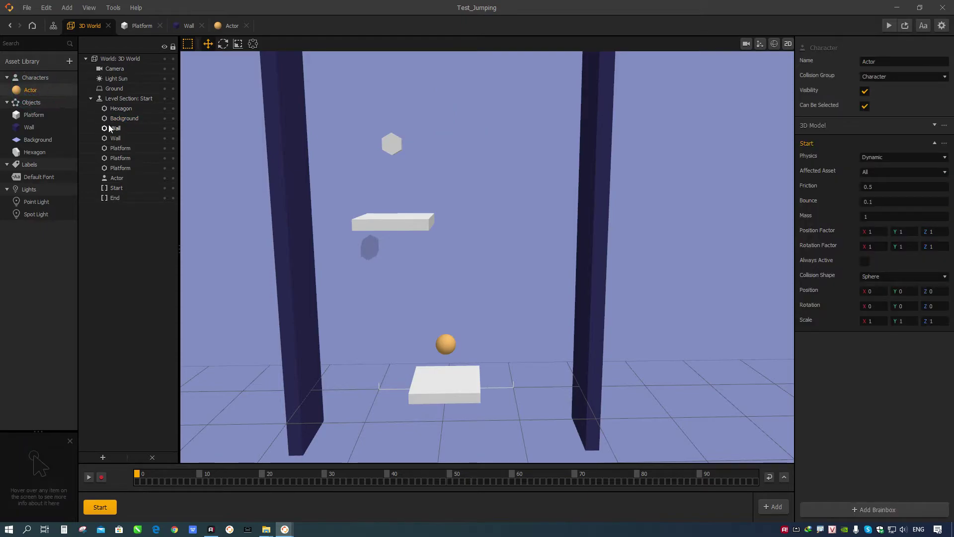
pyautogui.click(113, 179)
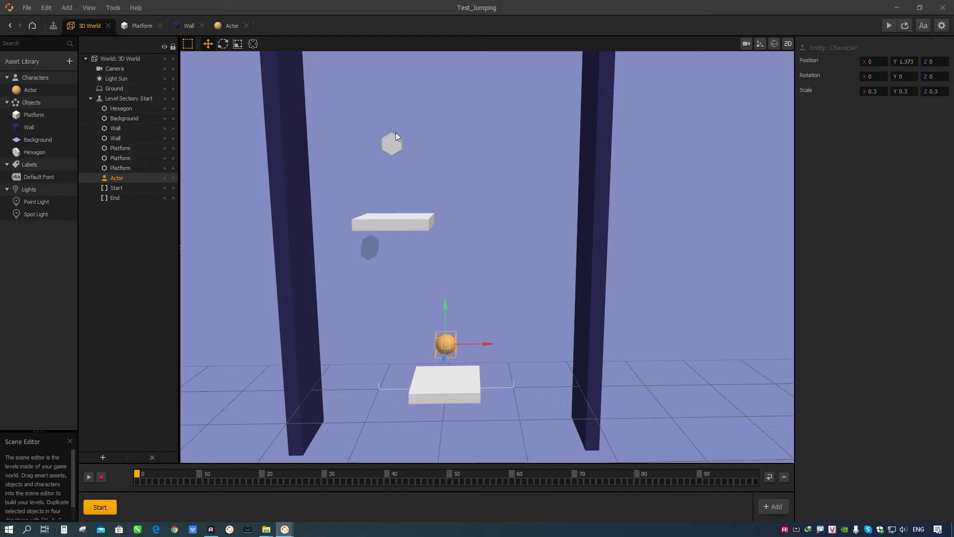
pyautogui.click(396, 139)
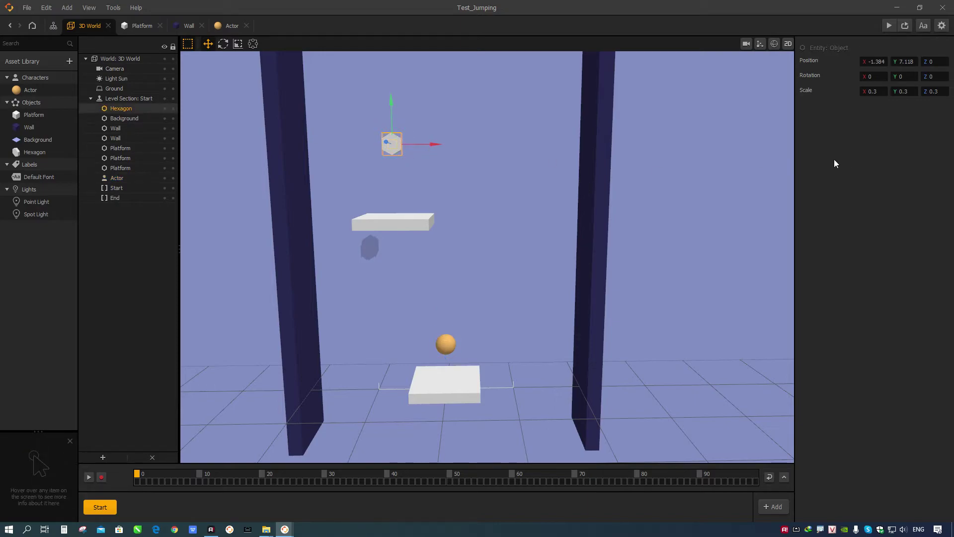
# Rename the Hexagon asset to Coint
pyautogui.click(35, 152)
pyautogui.click(891, 61)
pyautogui.write('Coin')
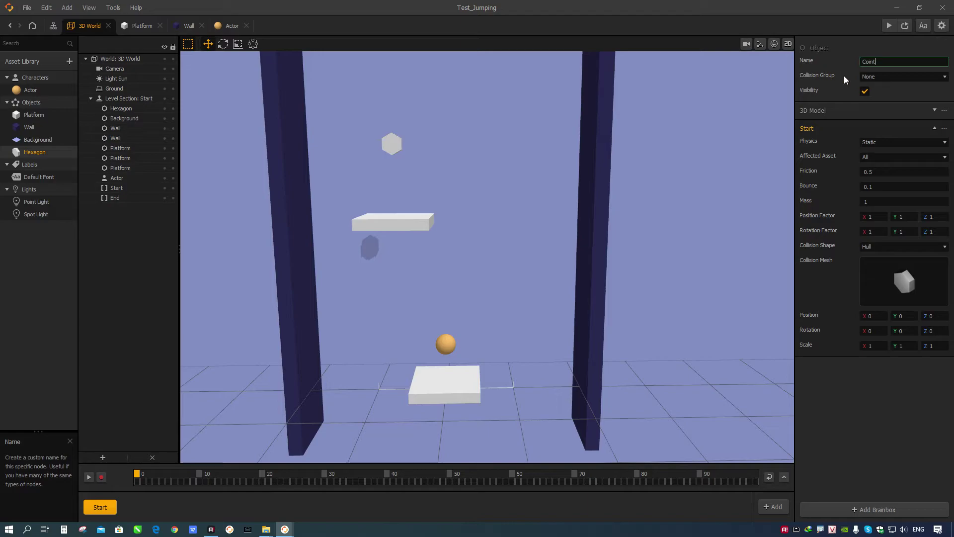
# Assign the Coint asset to the Coin collision group and set its physics to Kinematic
pyautogui.click(880, 77)
pyautogui.click(881, 120)
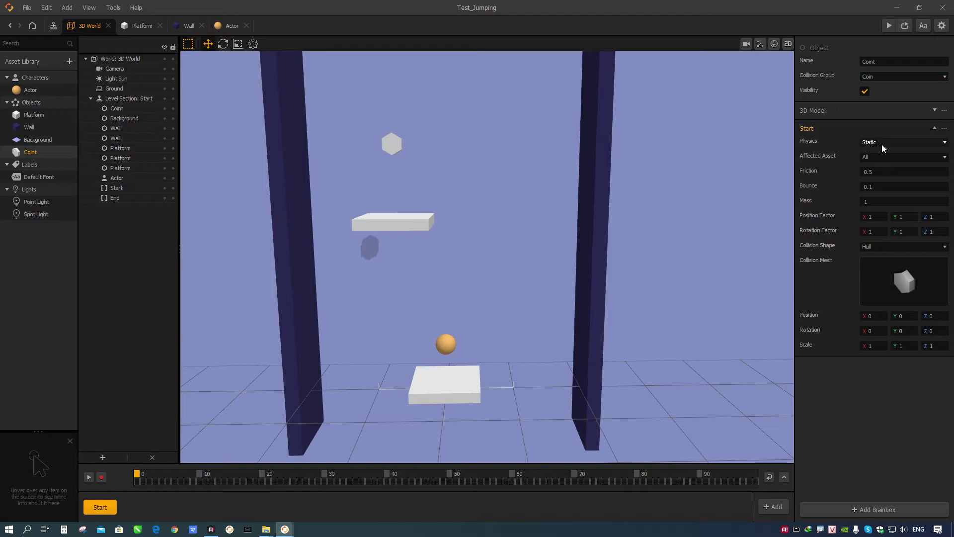
pyautogui.click(883, 142)
pyautogui.click(889, 182)
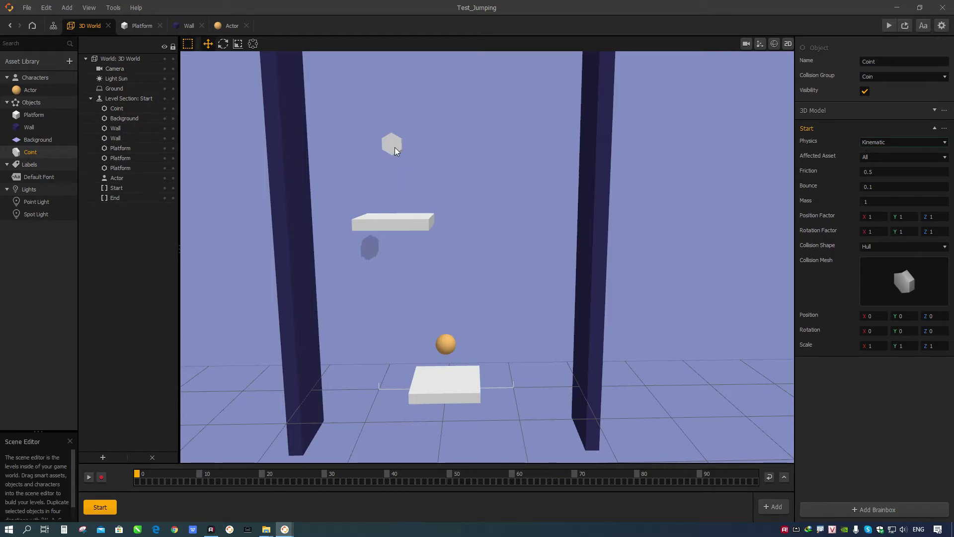
# Color the Coint model yellow and lower the placed coin to about Y 5.719, just above the middle platform
pyautogui.click(837, 110)
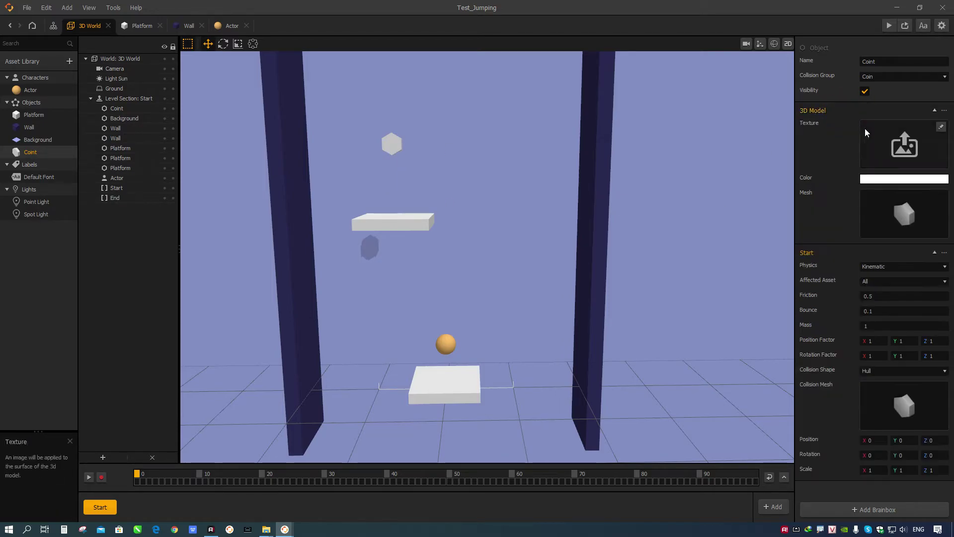
pyautogui.click(903, 179)
pyautogui.click(566, 217)
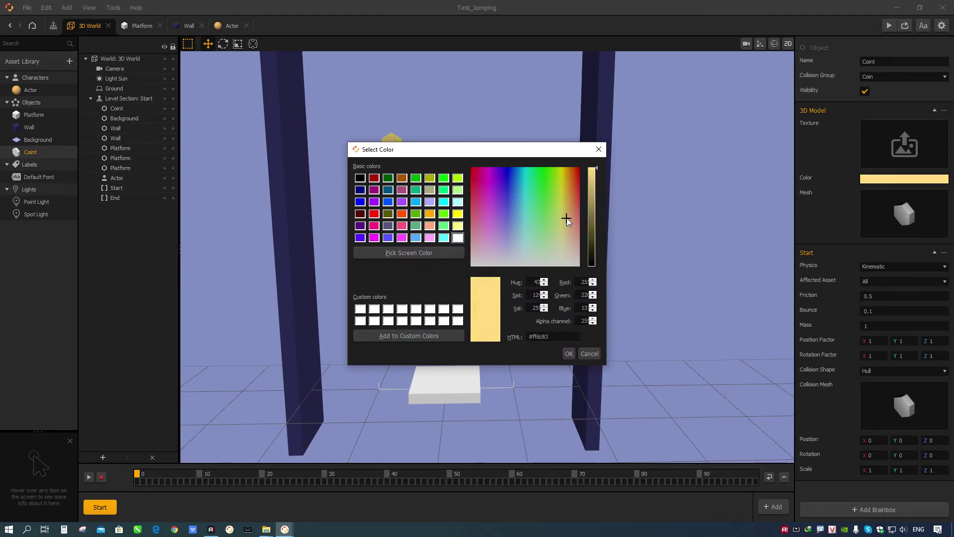
pyautogui.moveTo(528, 150); pyautogui.dragTo(741, 173)
pyautogui.click(775, 209)
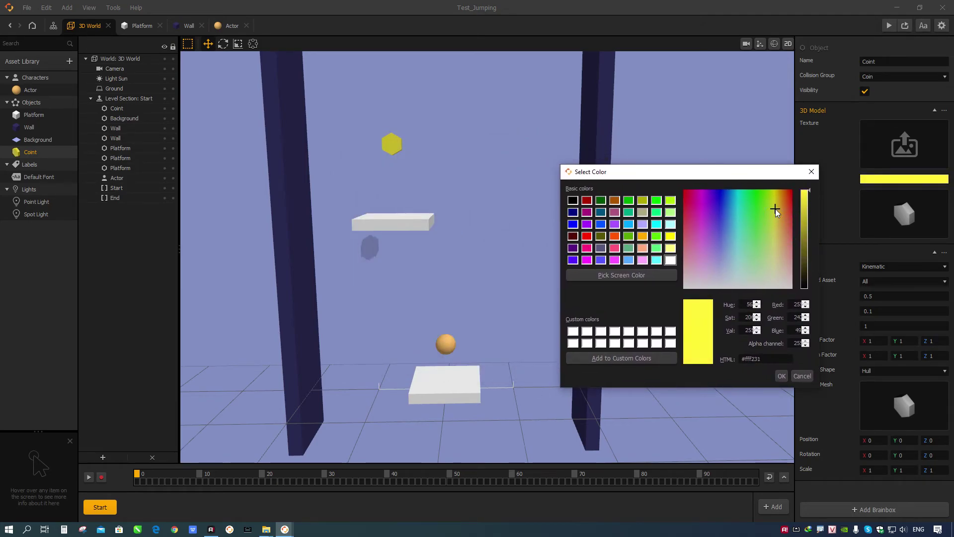
pyautogui.moveTo(775, 209)
pyautogui.mouseDown()
pyautogui.moveTo(777, 185)
pyautogui.moveTo(775, 219)
pyautogui.mouseUp()
pyautogui.click(781, 376)
pyautogui.click(385, 149)
pyautogui.moveTo(395, 109); pyautogui.dragTo(386, 159)
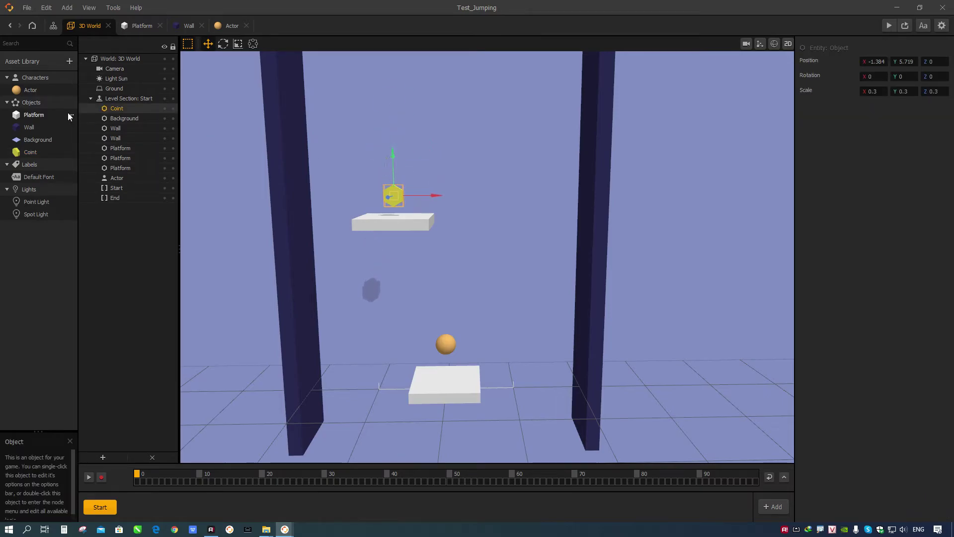
# Add a Rotate node to the Coint's node graph and connect its Enabled input to the Start node's Created output
pyautogui.doubleClick(30, 152)
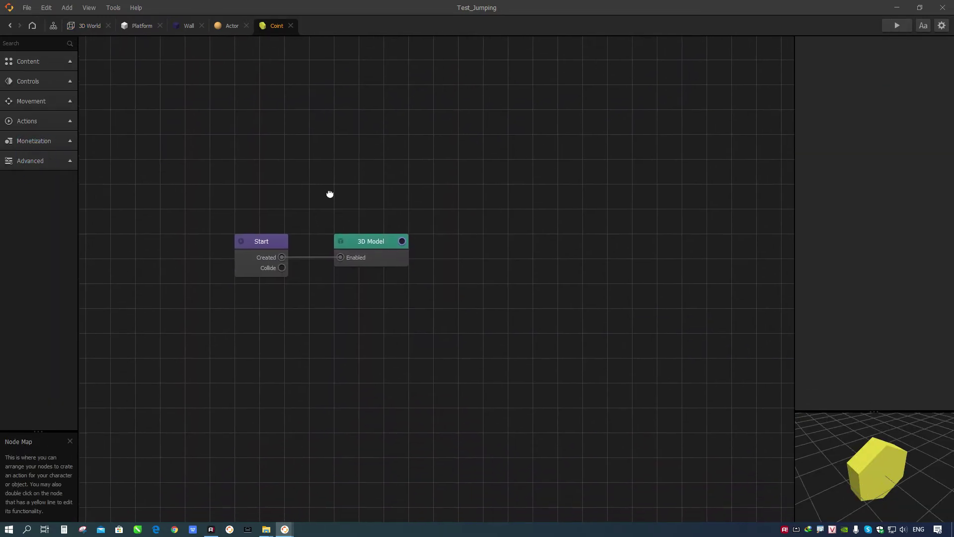
pyautogui.moveTo(356, 231); pyautogui.dragTo(365, 292)
pyautogui.click(31, 43)
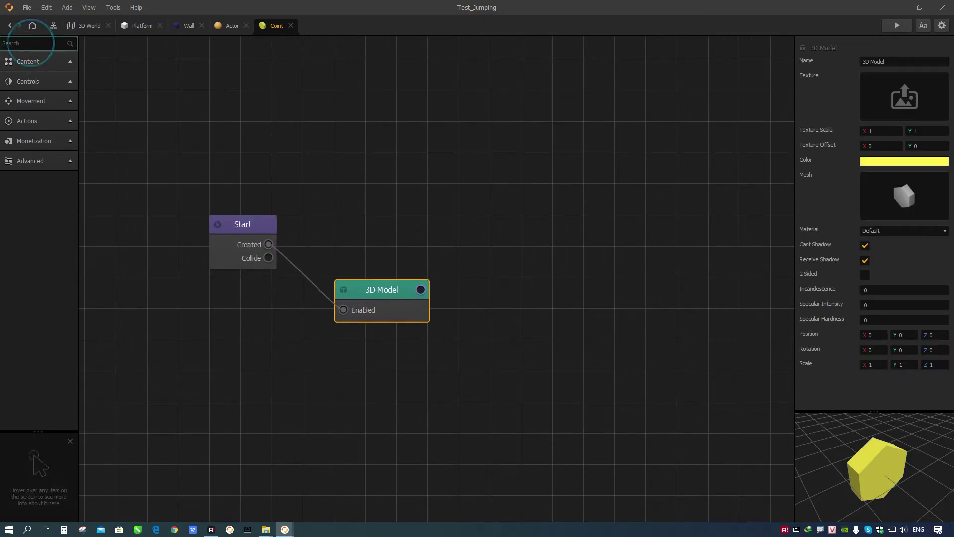
pyautogui.write('roa')
pyautogui.press('BackSpace')
pyautogui.write('tate')
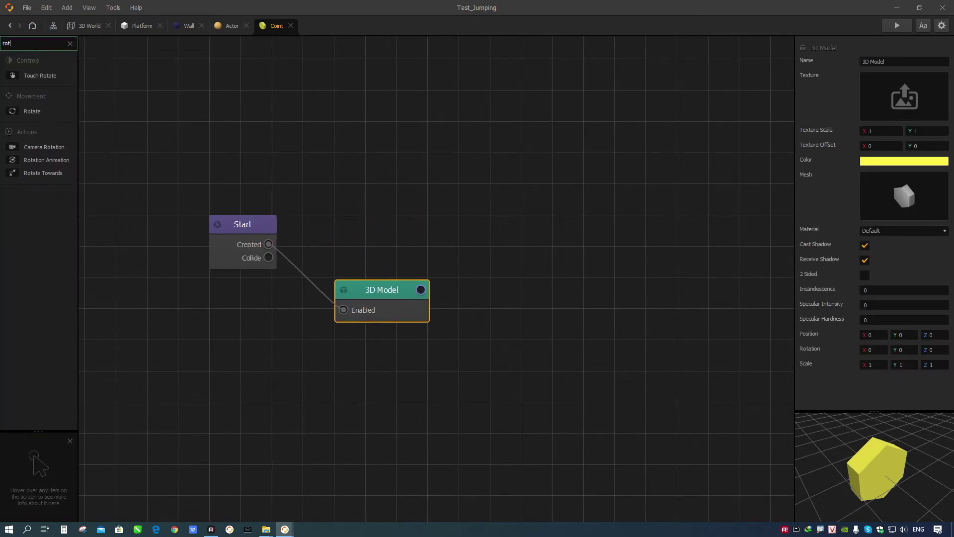
pyautogui.click(31, 111)
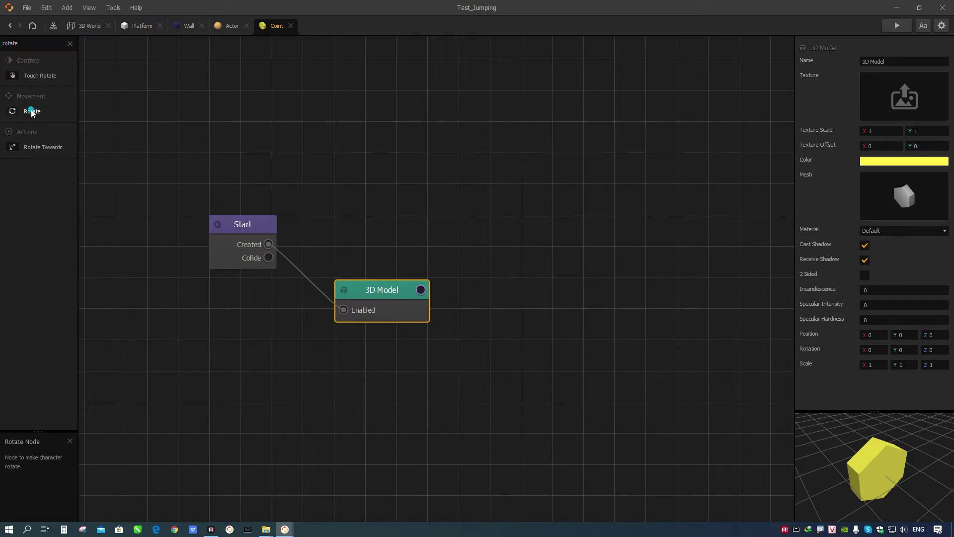
pyautogui.click(346, 209)
pyautogui.moveTo(355, 238); pyautogui.dragTo(268, 244)
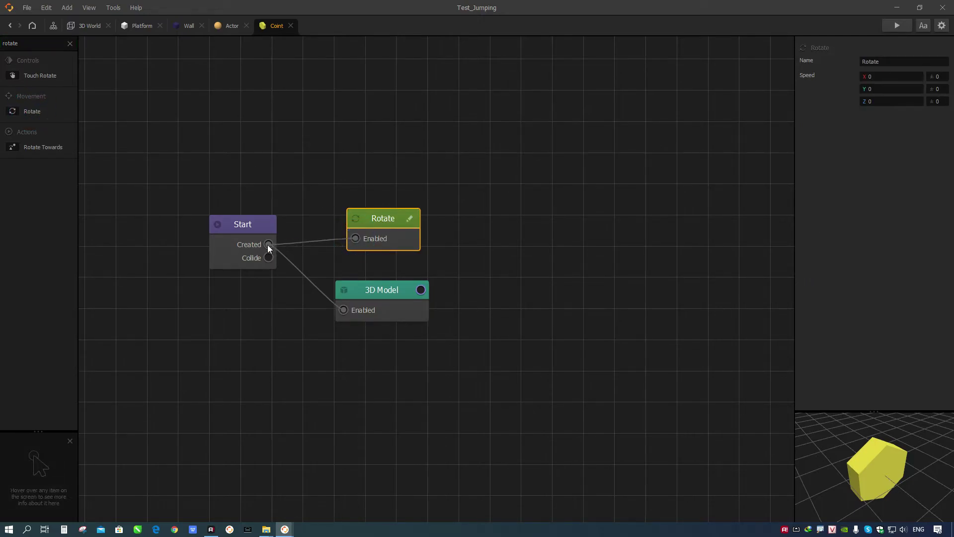
# Set the Coint's Rotate speed to 120 on Y and preview the game
pyautogui.click(94, 26)
pyautogui.click(394, 196)
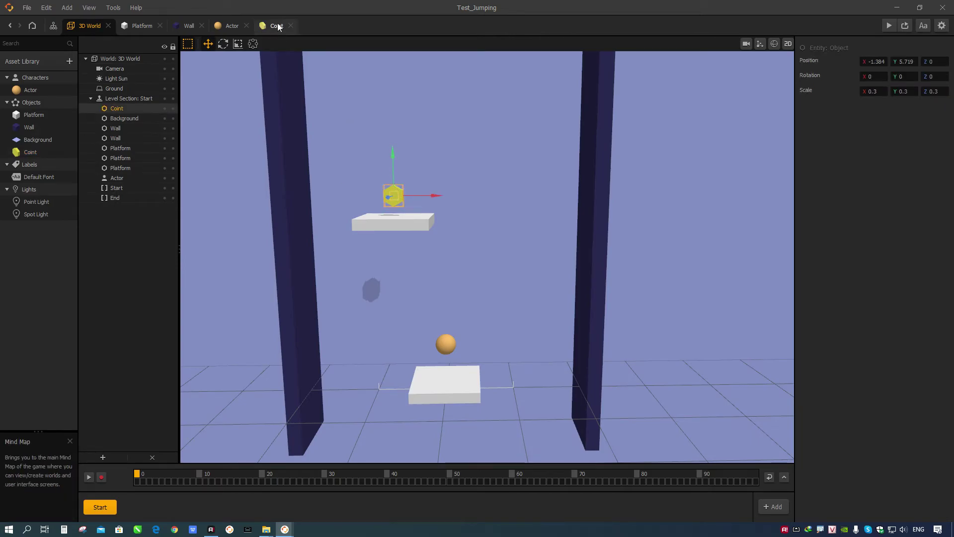
pyautogui.click(278, 25)
pyautogui.click(873, 89)
pyautogui.write('120')
pyautogui.click(897, 25)
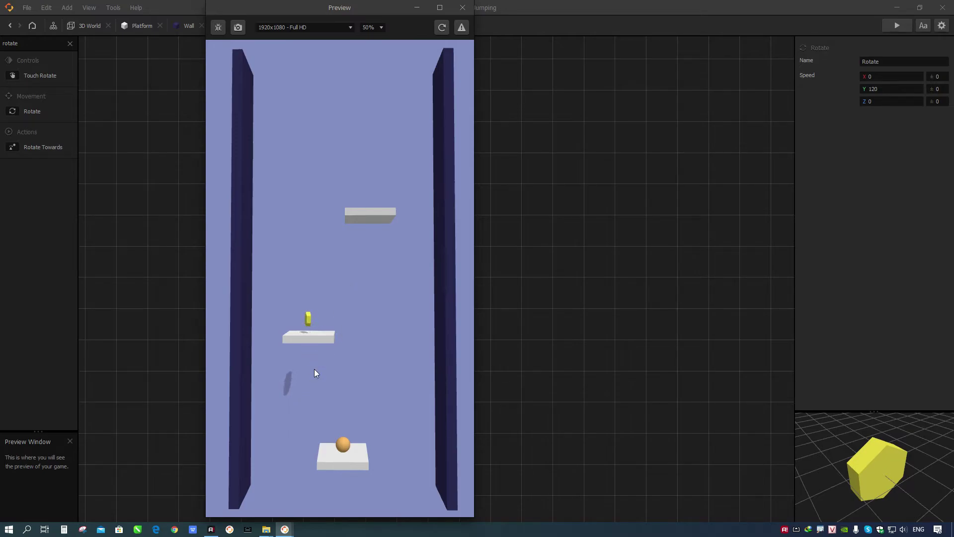
pyautogui.click(468, 11)
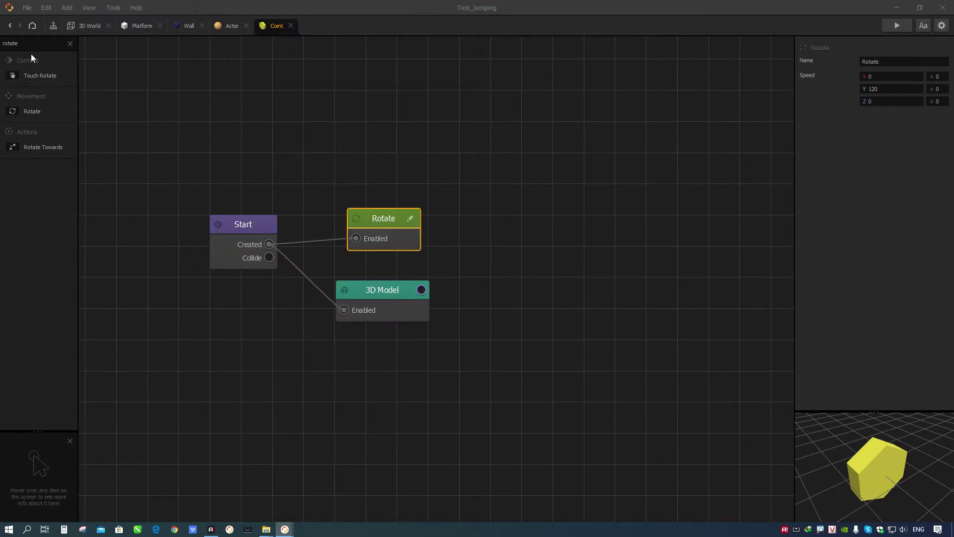
# Disable Receive Shadow on the Background's 3D Model node and preview the game
pyautogui.click(82, 28)
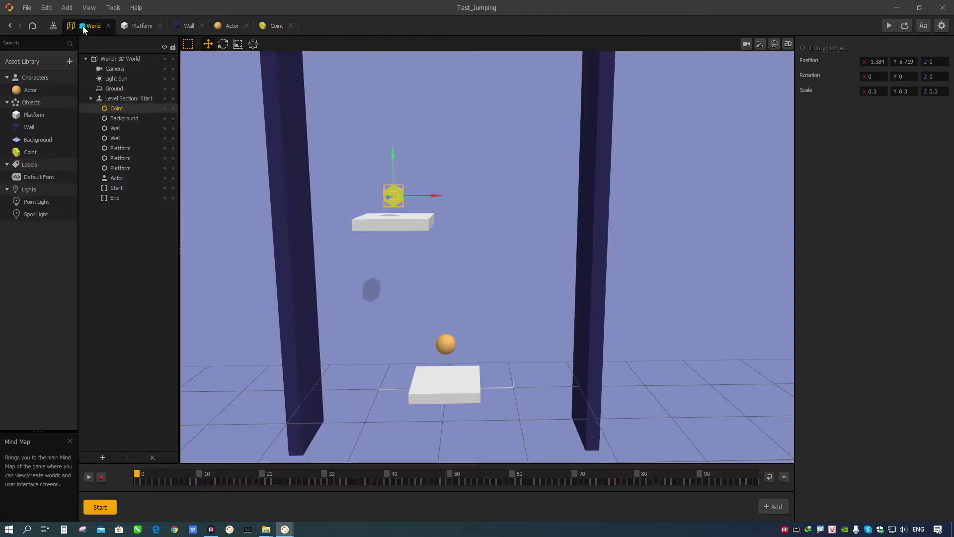
pyautogui.click(42, 139)
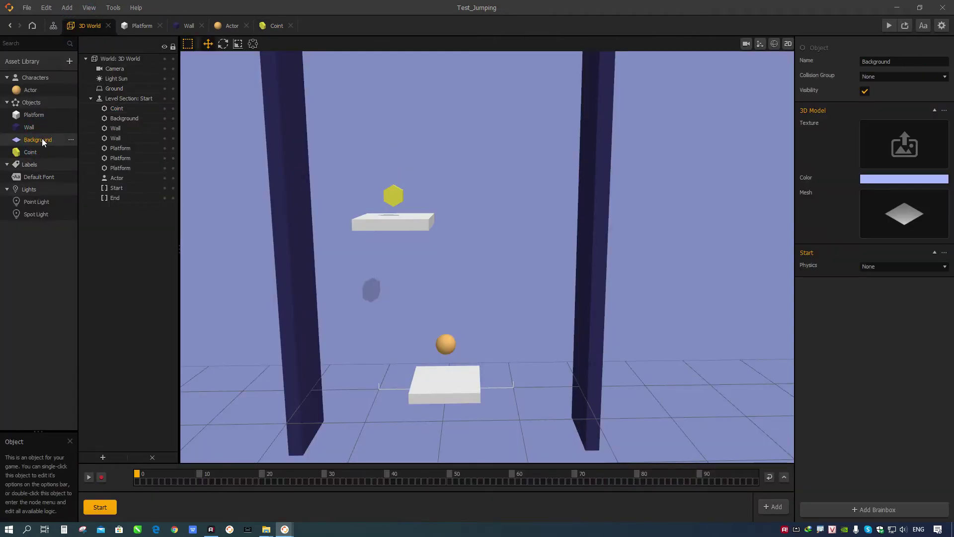
pyautogui.doubleClick(41, 139)
pyautogui.click(388, 371)
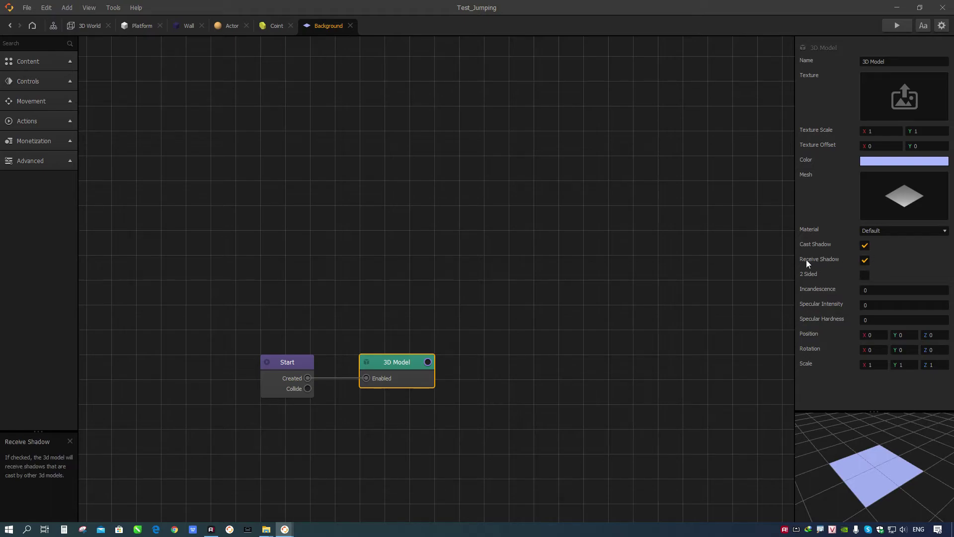
pyautogui.click(868, 261)
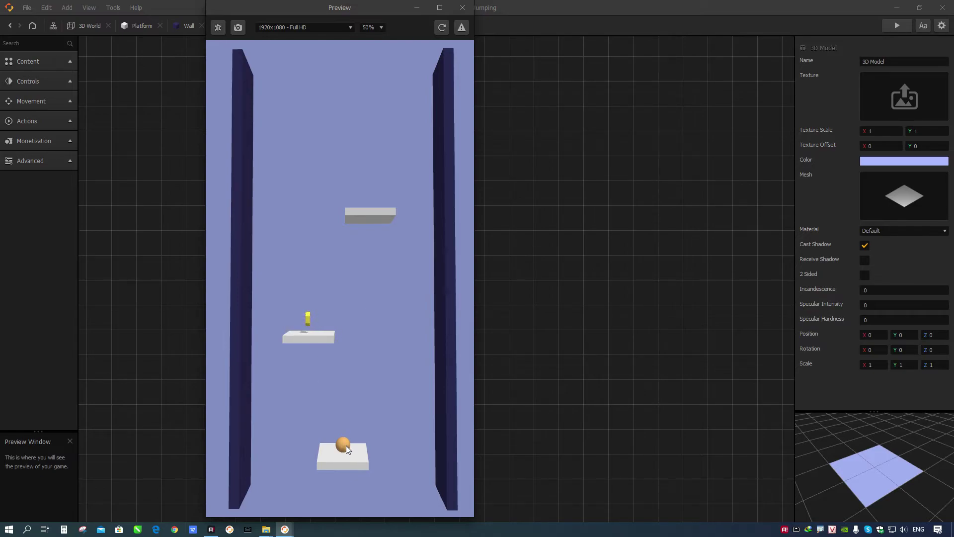
pyautogui.click(462, 7)
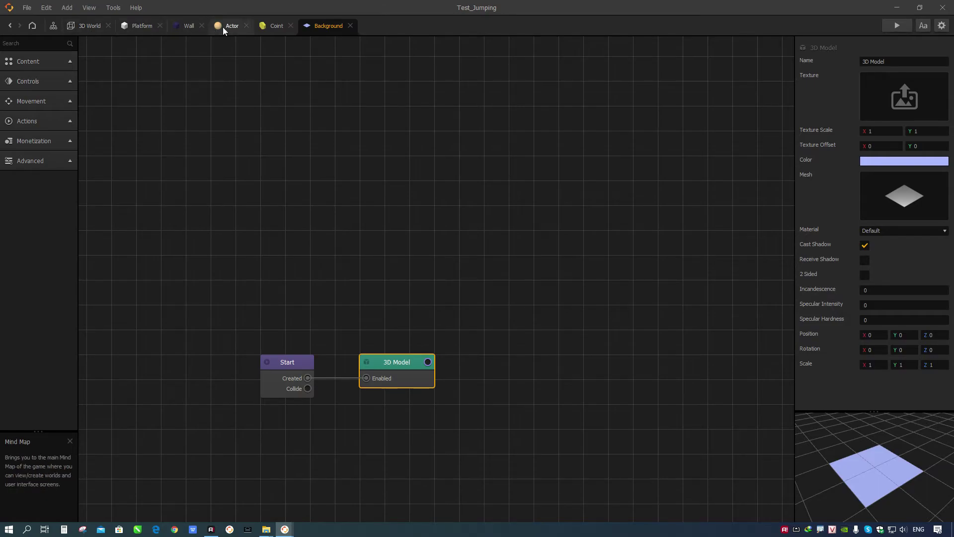
# Enable Cast Shadow on the Actor's 3D Model node and preview the game
pyautogui.click(222, 27)
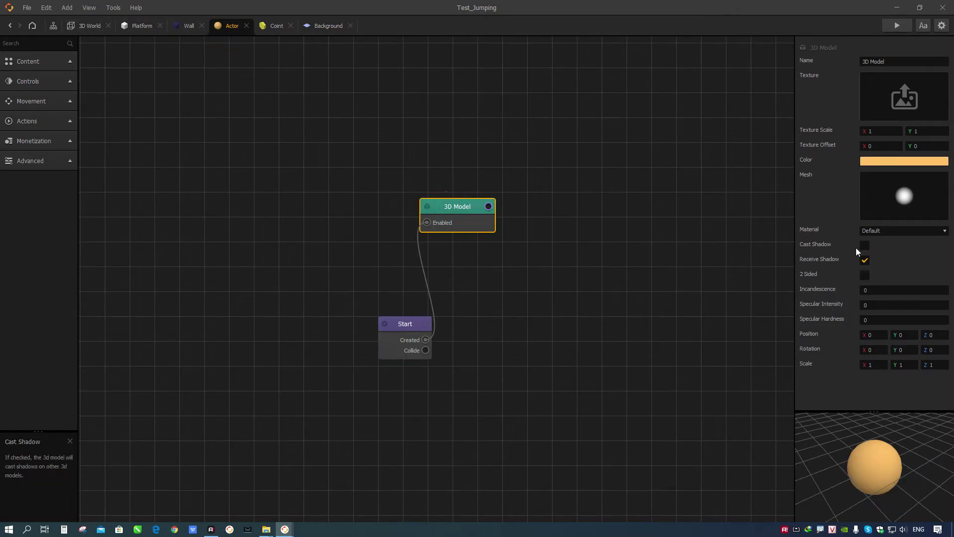
pyautogui.click(328, 26)
pyautogui.click(896, 25)
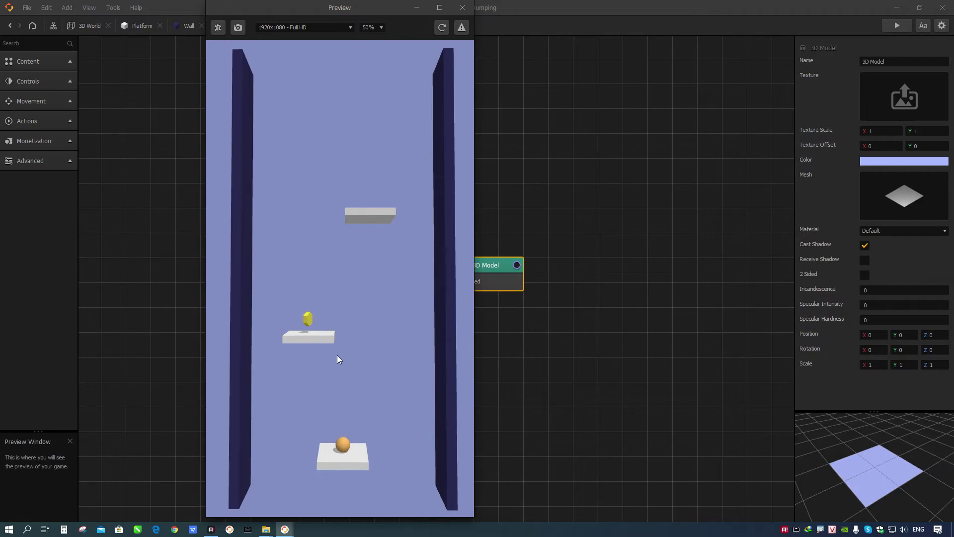
pyautogui.click(462, 8)
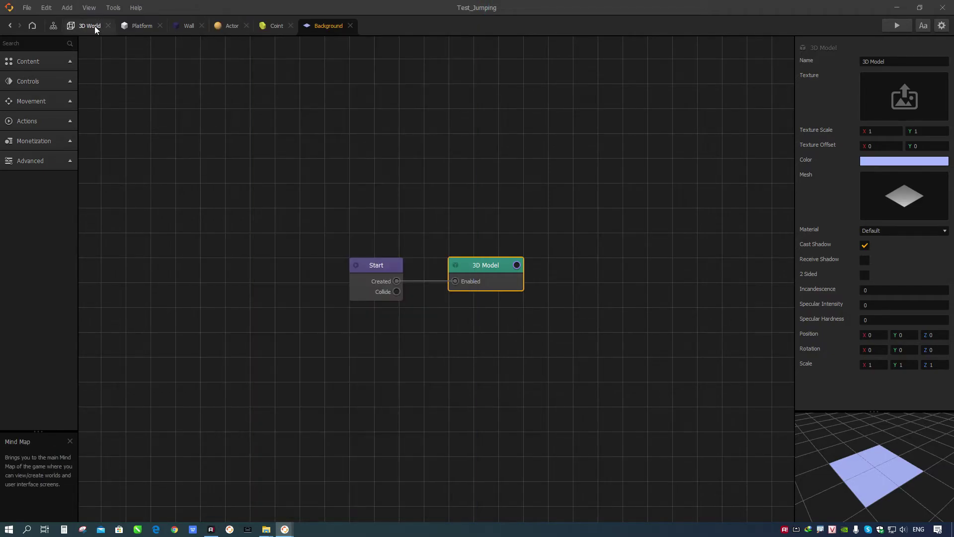
# Return to the 3D World in 2D mode and move the Coint to about X -1.304, Y 5.608 above the middle platform
pyautogui.click(90, 25)
pyautogui.click(396, 202)
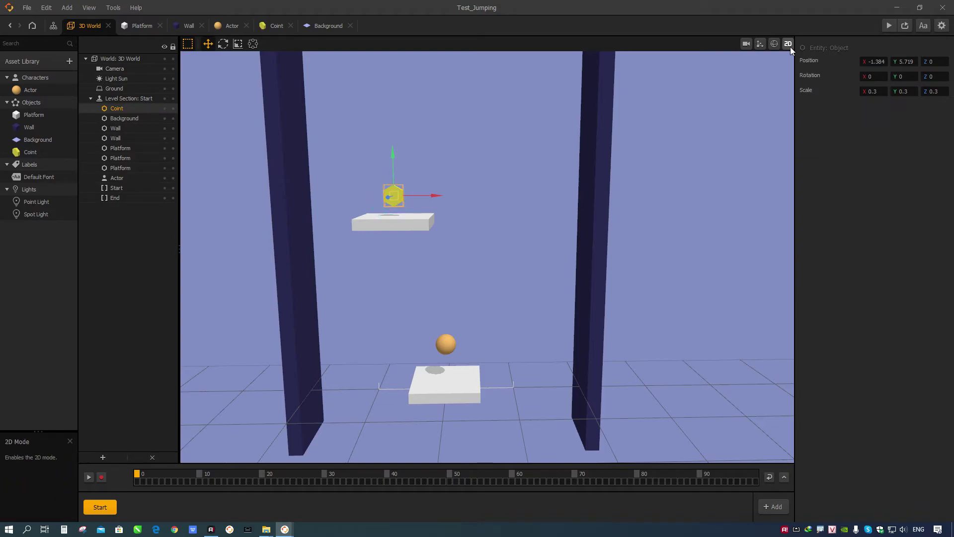
pyautogui.click(788, 44)
pyautogui.scroll(3, 481, 296)
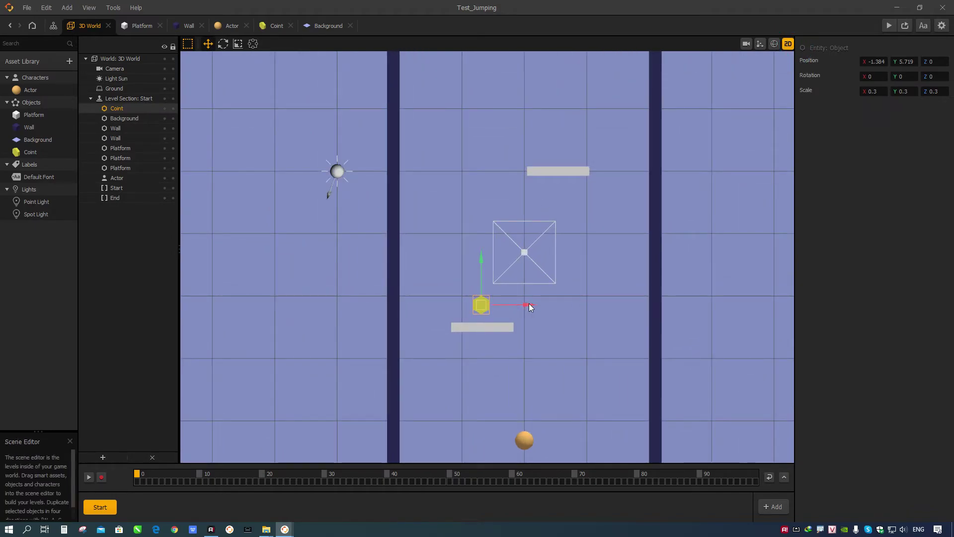
pyautogui.moveTo(530, 306); pyautogui.dragTo(532, 307)
pyautogui.moveTo(525, 308); pyautogui.dragTo(496, 323, button='middle')
pyautogui.moveTo(486, 231); pyautogui.dragTo(483, 240)
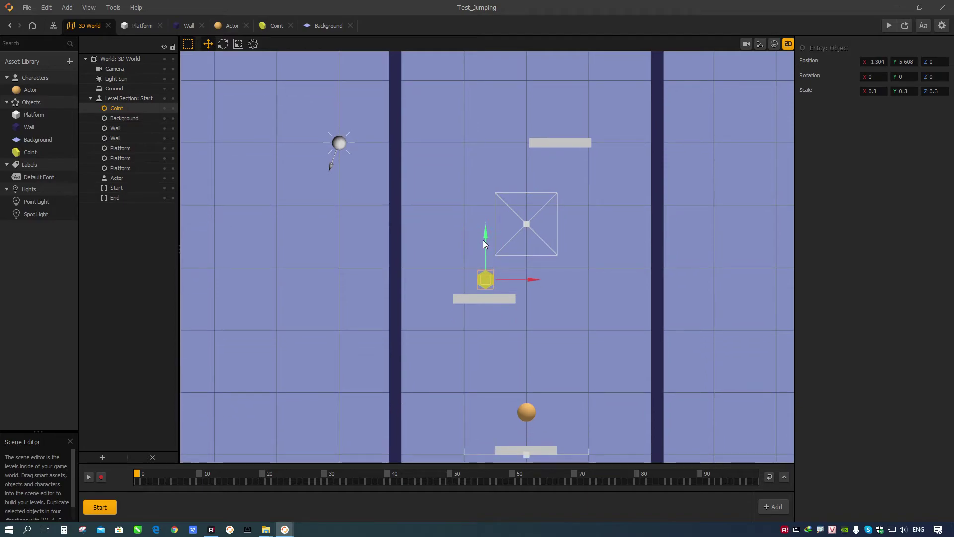
pyautogui.moveTo(533, 336); pyautogui.dragTo(528, 317, button='middle')
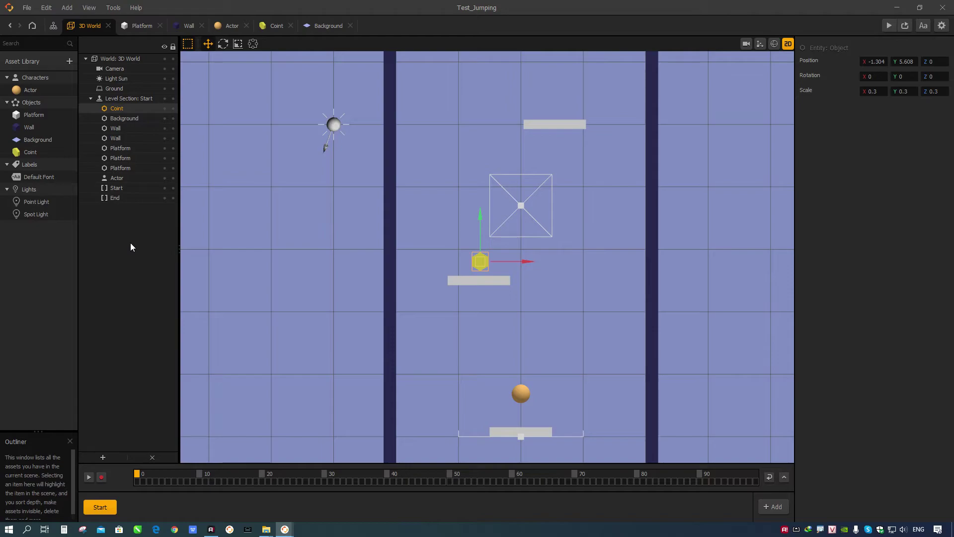
# Move the uppermost platform sideways to about X 1.689
pyautogui.scroll(-1, 510, 290)
pyautogui.moveTo(554, 253); pyautogui.dragTo(549, 283, button='middle')
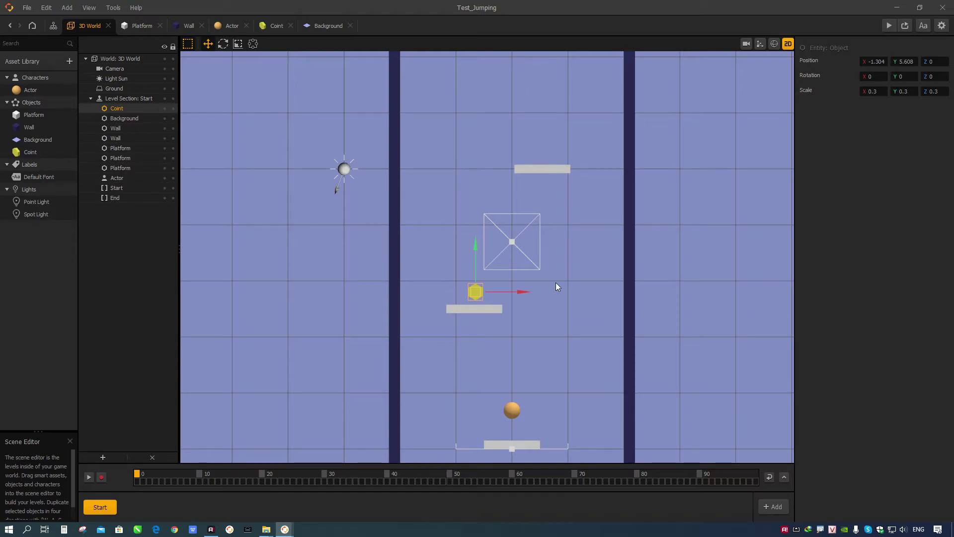
pyautogui.click(548, 169)
pyautogui.moveTo(580, 170); pyautogui.dragTo(595, 169)
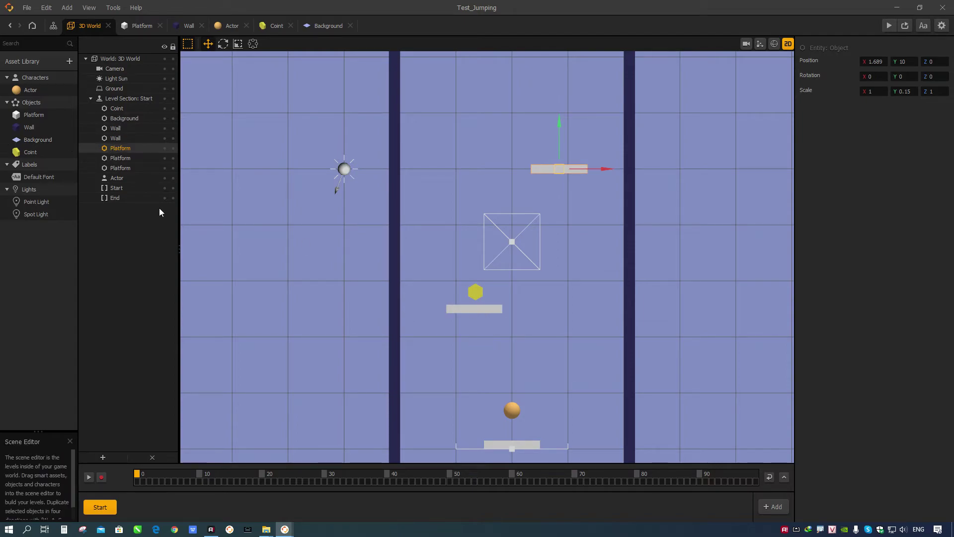
# Nest the Coint under the middle Platform entity and move that platform to about X -2.11
pyautogui.click(118, 109)
pyautogui.click(485, 309)
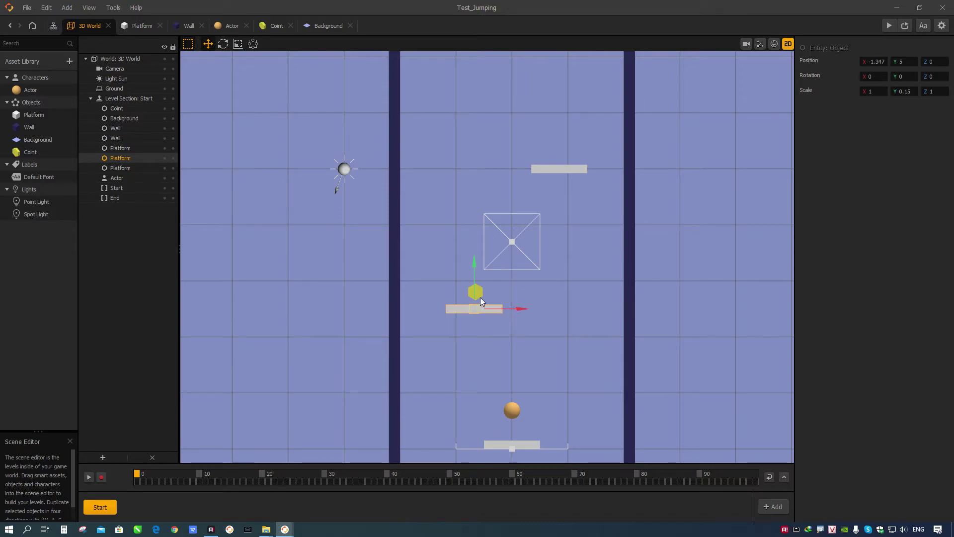
pyautogui.click(116, 109)
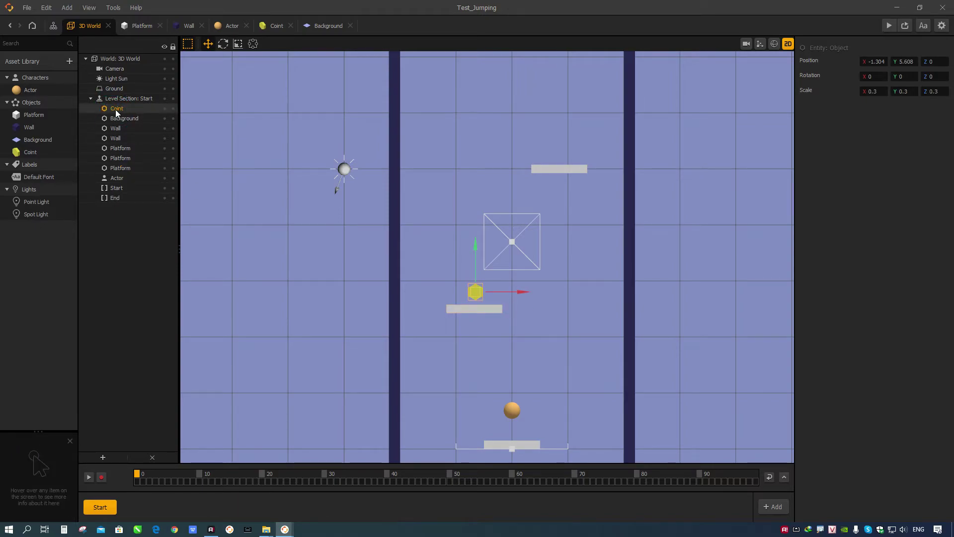
pyautogui.moveTo(116, 109); pyautogui.dragTo(116, 160)
pyautogui.click(119, 148)
pyautogui.moveTo(511, 310); pyautogui.dragTo(492, 317)
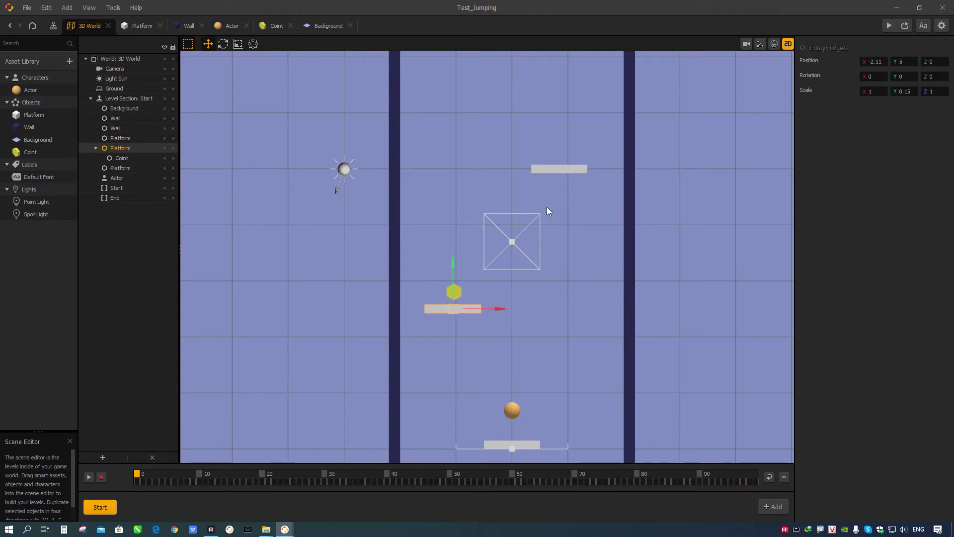
# Add the Pyramid shape to the asset library and place one above the uppermost platform at about X 1.415, Y 11.007
pyautogui.moveTo(545, 205); pyautogui.dragTo(509, 259, button='middle')
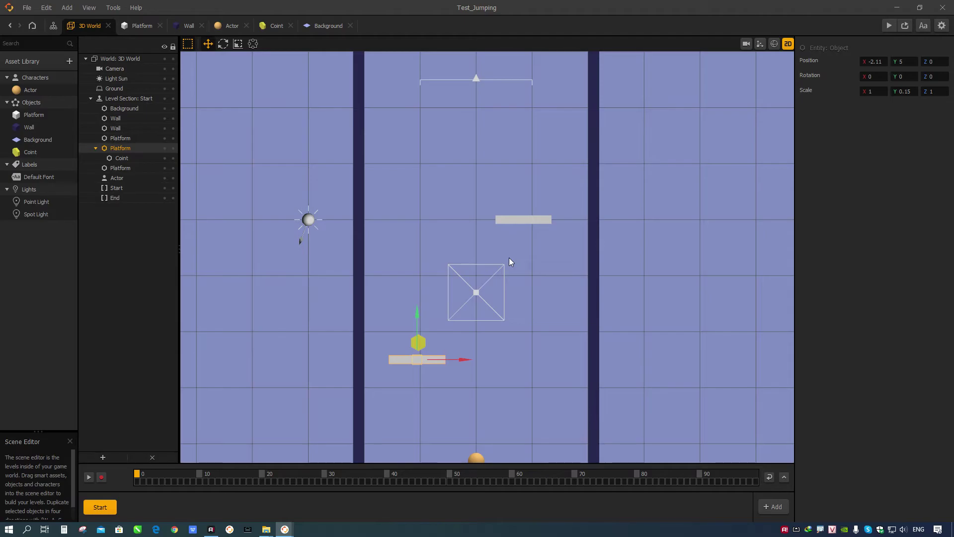
pyautogui.click(527, 219)
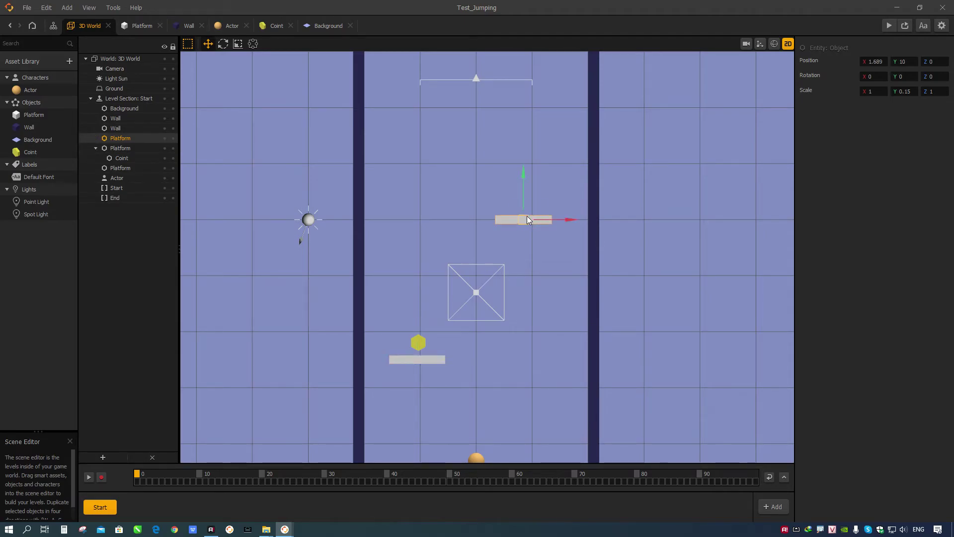
pyautogui.click(32, 61)
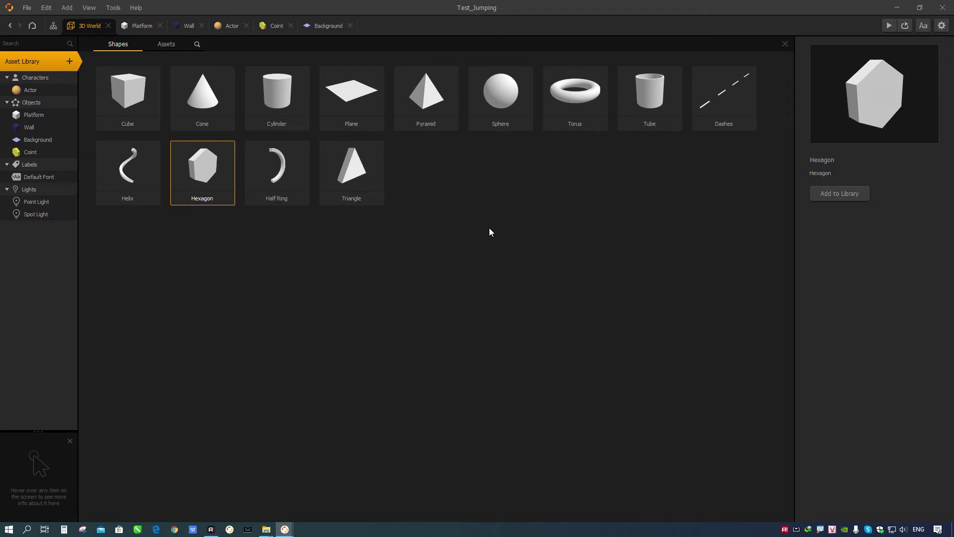
pyautogui.click(431, 102)
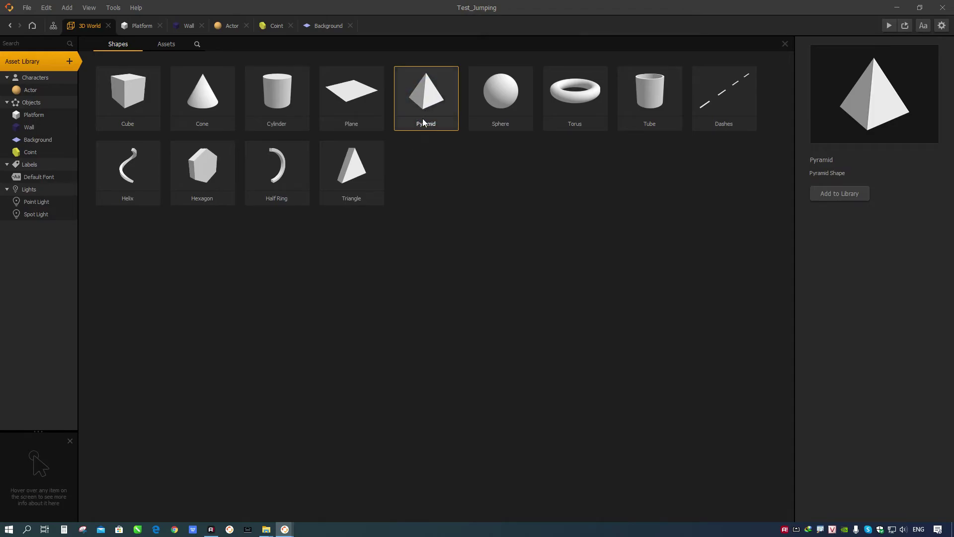
pyautogui.doubleClick(429, 105)
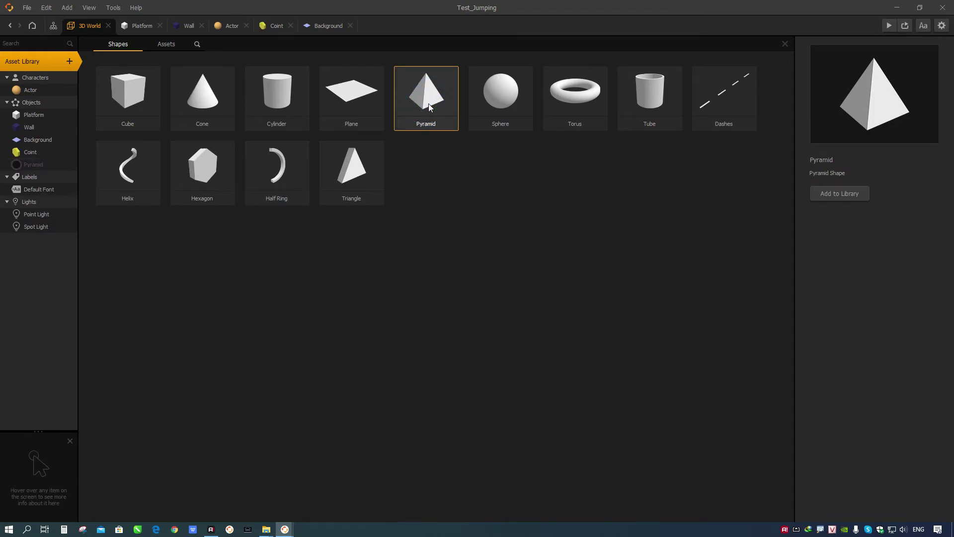
pyautogui.click(32, 164)
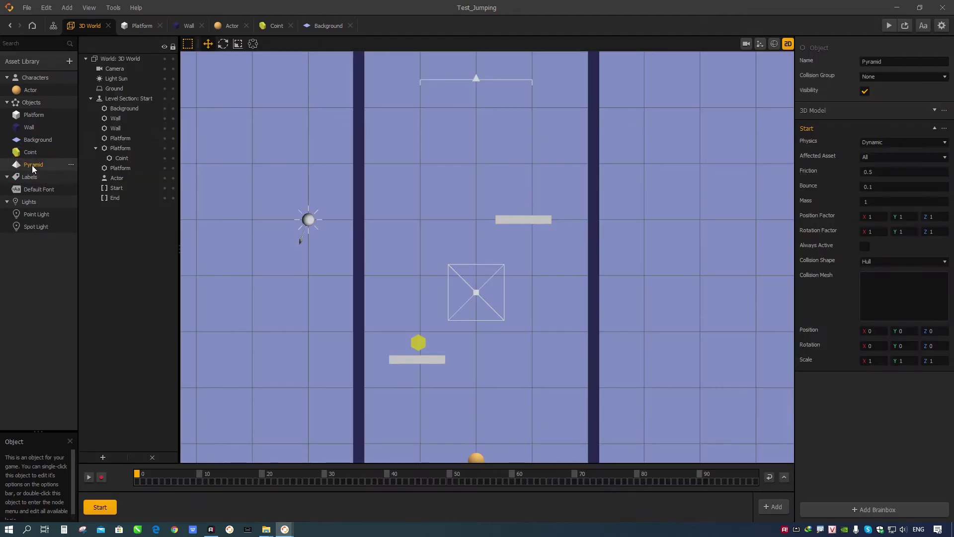
pyautogui.moveTo(52, 170); pyautogui.dragTo(516, 203)
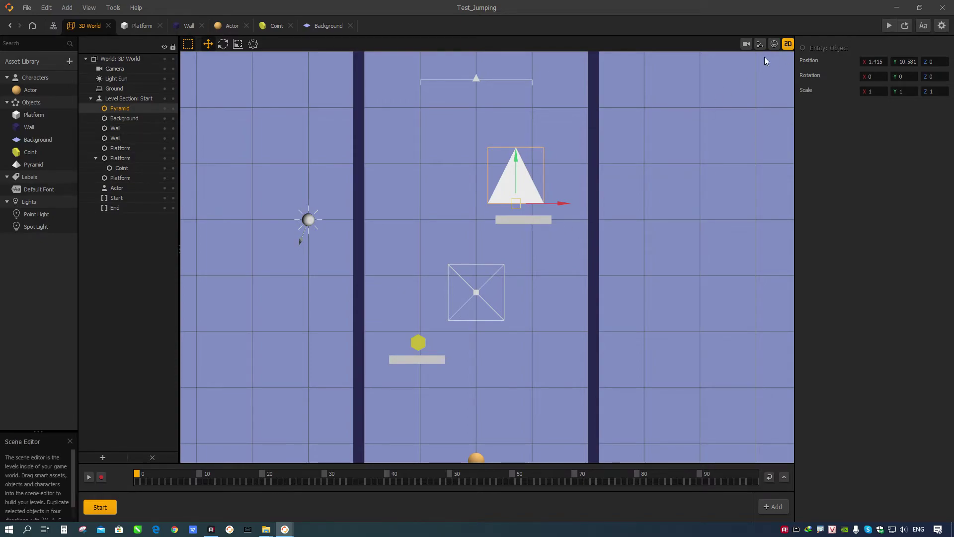
pyautogui.moveTo(517, 174); pyautogui.dragTo(515, 157)
# Set the placed Pyramid's scale to 0.3 on X, Y and Z
pyautogui.click(873, 91)
pyautogui.write('0.3')
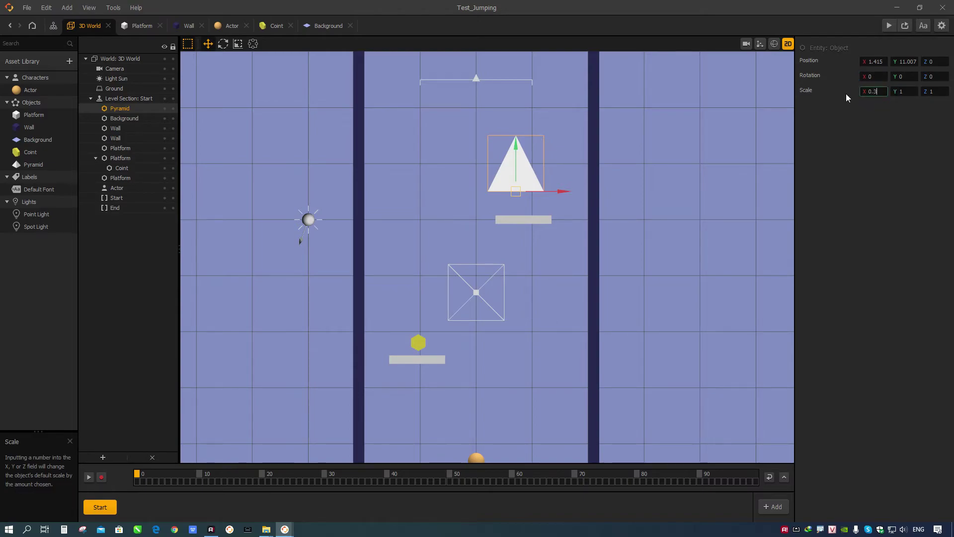
pyautogui.press('Tab')
pyautogui.write('0.3')
pyautogui.press('Tab')
pyautogui.write('0.3')
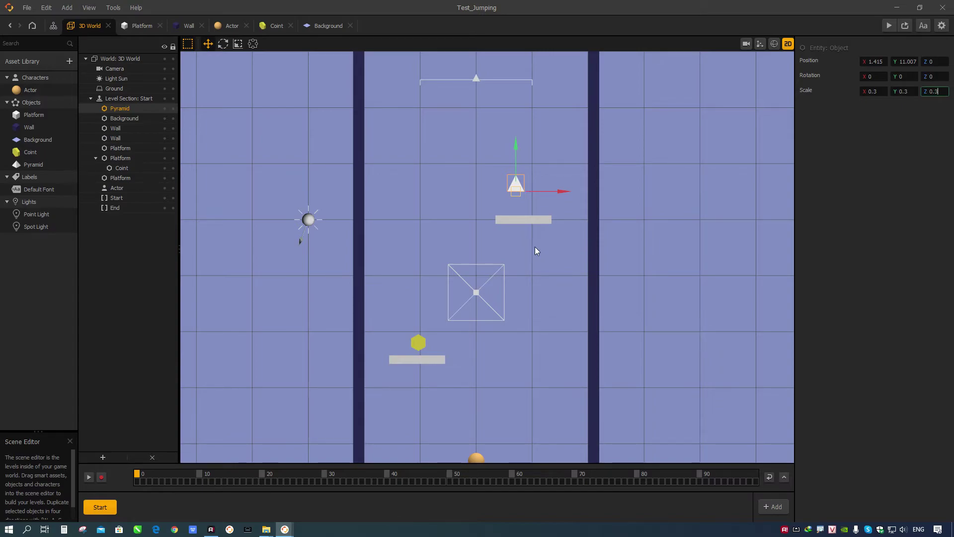
# Scale the placed Pyramid to 0.4 on all axes and move it closer to the platform at about X 1.77, Y 10.492
pyautogui.click(873, 91)
pyautogui.press('BackSpace')
pyautogui.write('4')
pyautogui.press('Tab')
pyautogui.write('0.4')
pyautogui.press('Tab')
pyautogui.write('0.4')
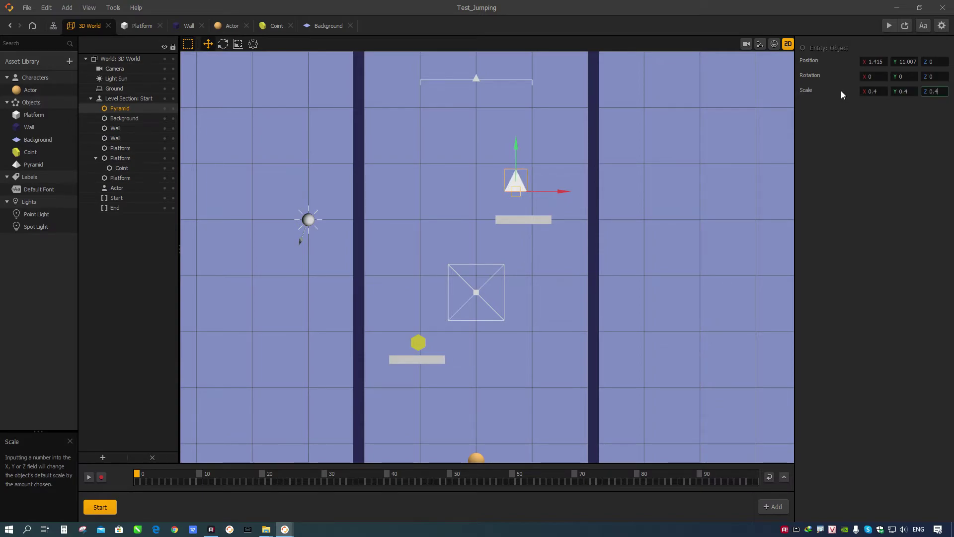
pyautogui.moveTo(555, 190); pyautogui.dragTo(565, 186)
pyautogui.moveTo(525, 144); pyautogui.dragTo(523, 159)
# Set the Pyramid object's 3D Model color to red #ff5858
pyautogui.click(28, 165)
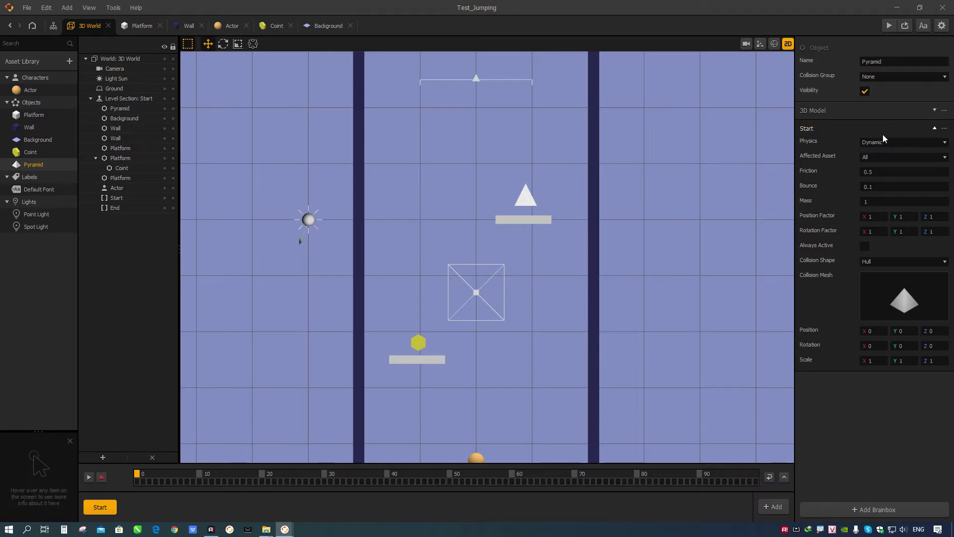
pyautogui.click(882, 115)
pyautogui.click(897, 179)
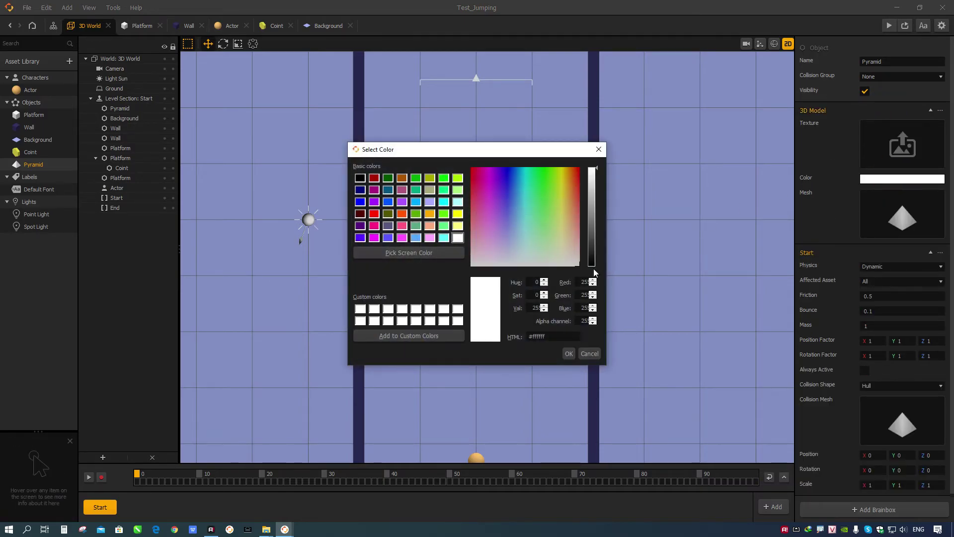
pyautogui.moveTo(526, 149); pyautogui.dragTo(731, 219)
pyautogui.moveTo(762, 266); pyautogui.dragTo(793, 277)
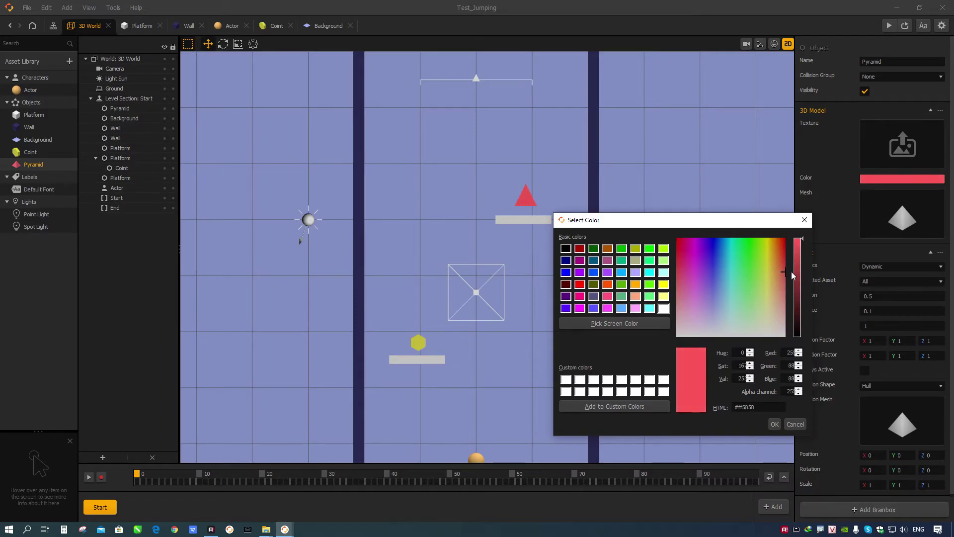
pyautogui.click(774, 424)
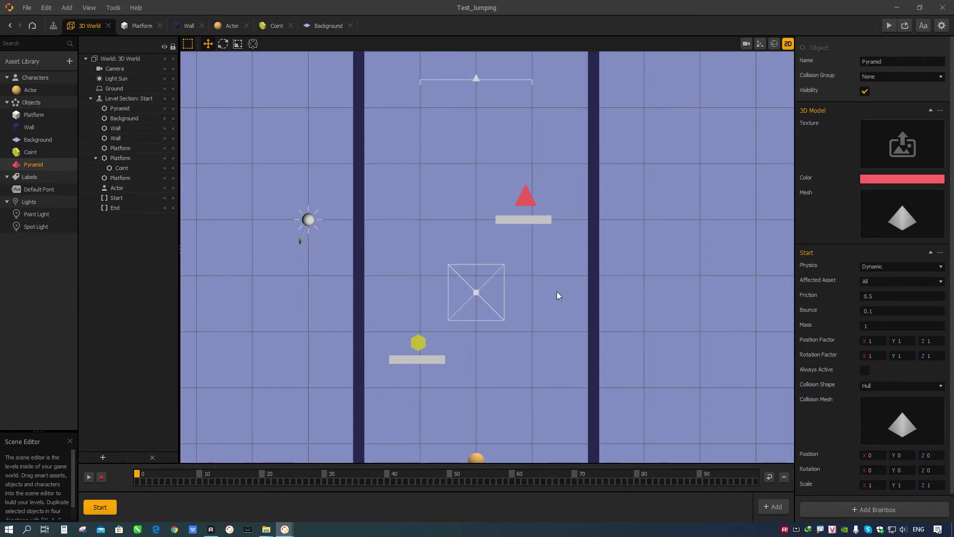
# Move the Pyramid down onto the uppermost platform, to about X 1.735, Y 10.155
pyautogui.click(522, 198)
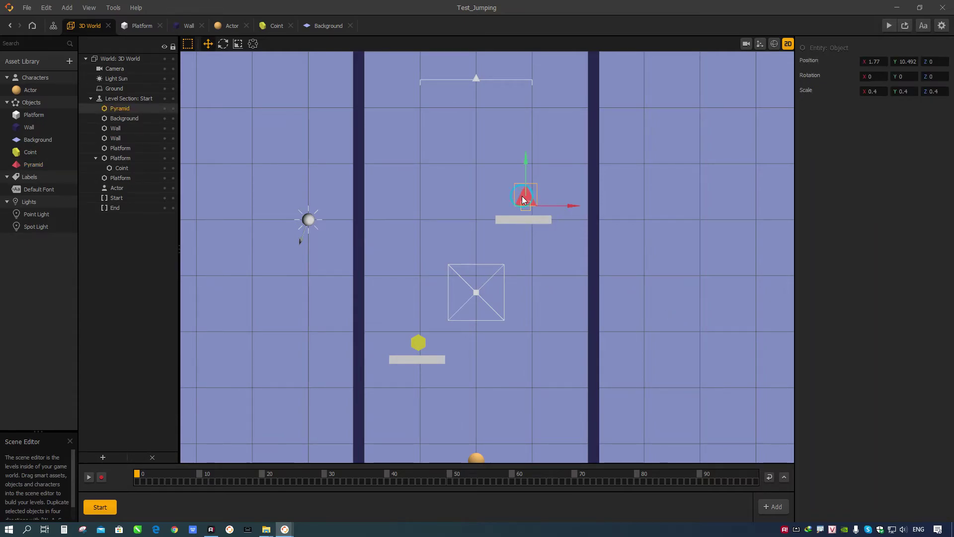
pyautogui.moveTo(560, 204); pyautogui.dragTo(560, 207)
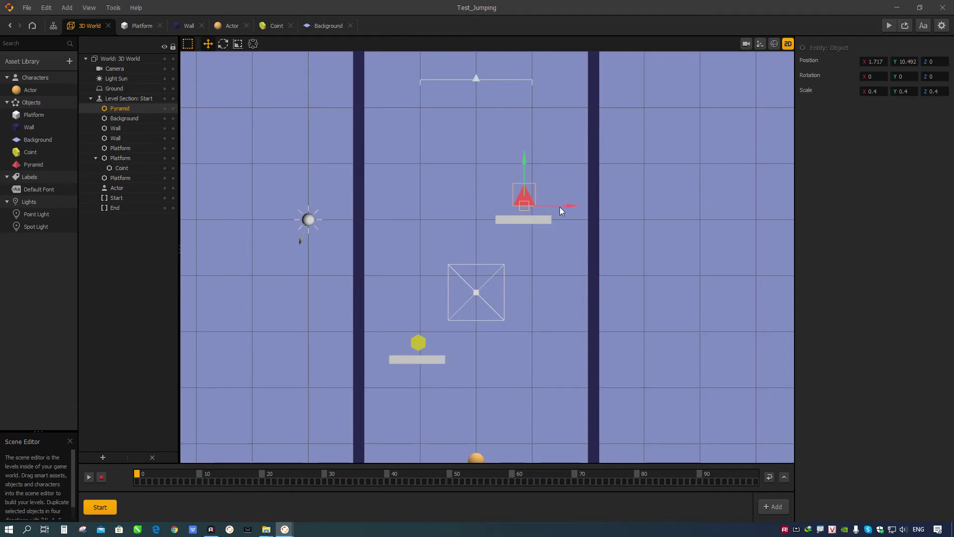
pyautogui.moveTo(523, 161); pyautogui.dragTo(524, 171)
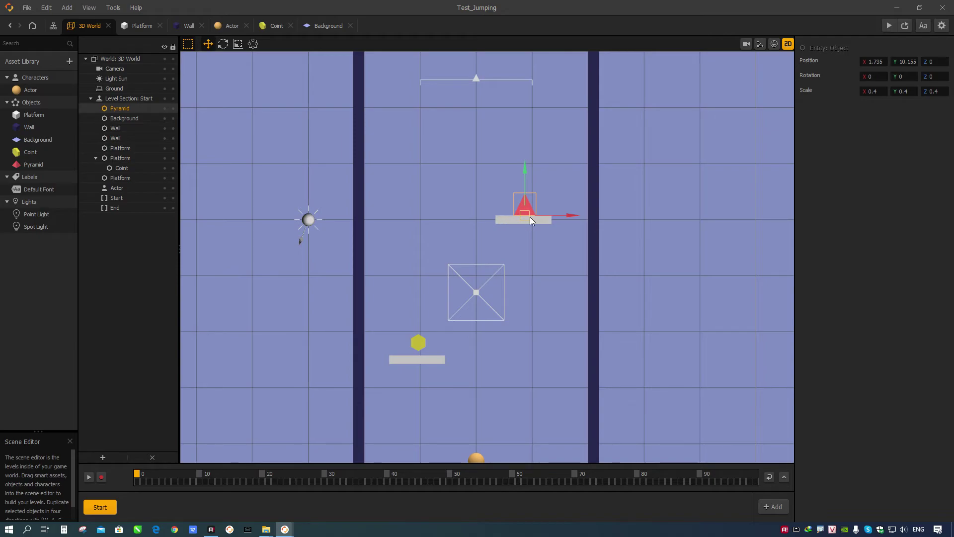
# Examine the Pyramid's size and how it sits on the uppermost platform
pyautogui.scroll(3, 529, 217)
pyautogui.moveTo(541, 223); pyautogui.dragTo(524, 282, button='middle')
pyautogui.scroll(1, 524, 282)
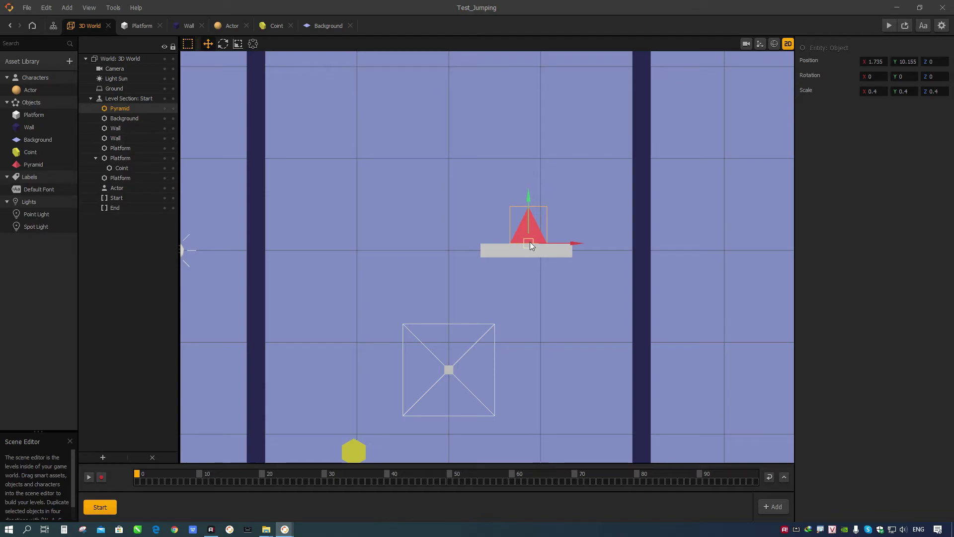
pyautogui.scroll(-1, 536, 258)
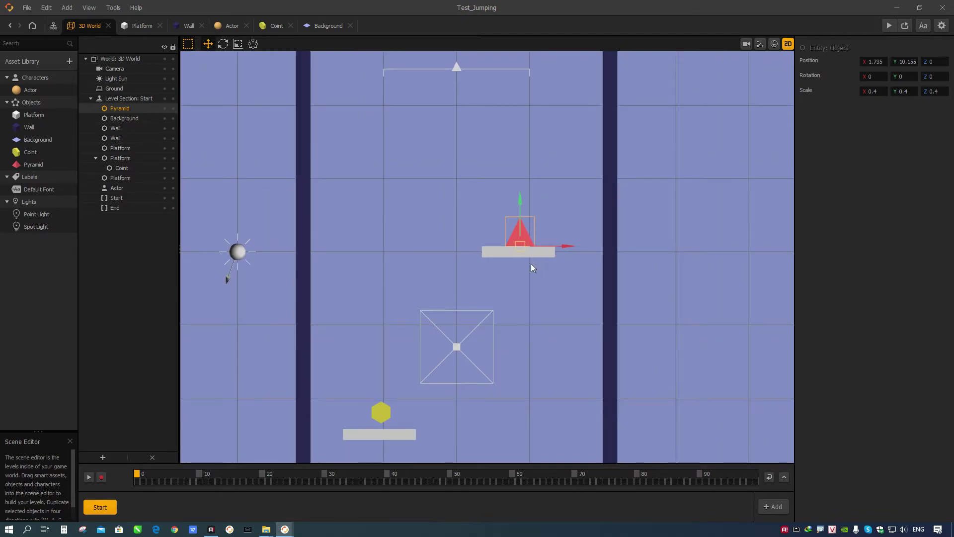
pyautogui.scroll(-1, 531, 264)
pyautogui.scroll(2, 525, 265)
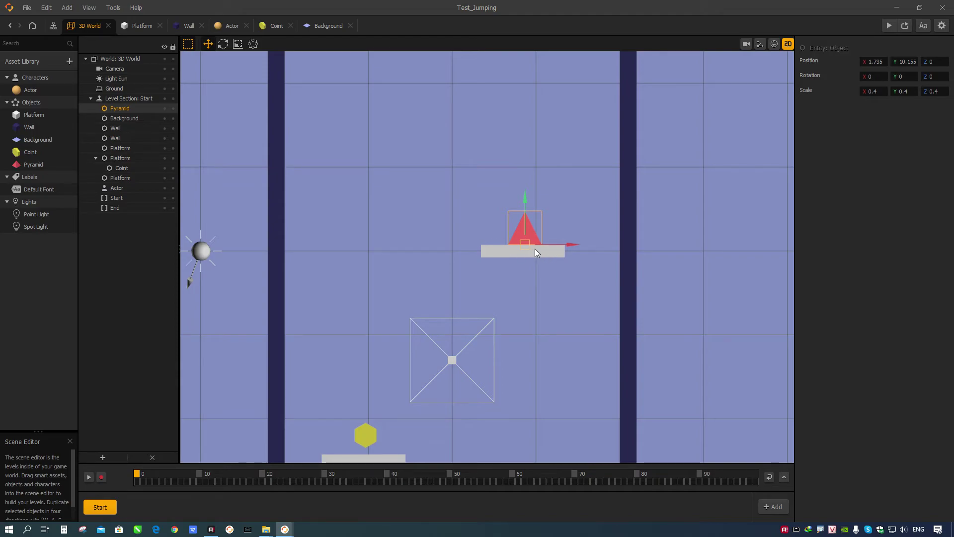
pyautogui.scroll(-2, 535, 248)
pyautogui.scroll(2, 527, 257)
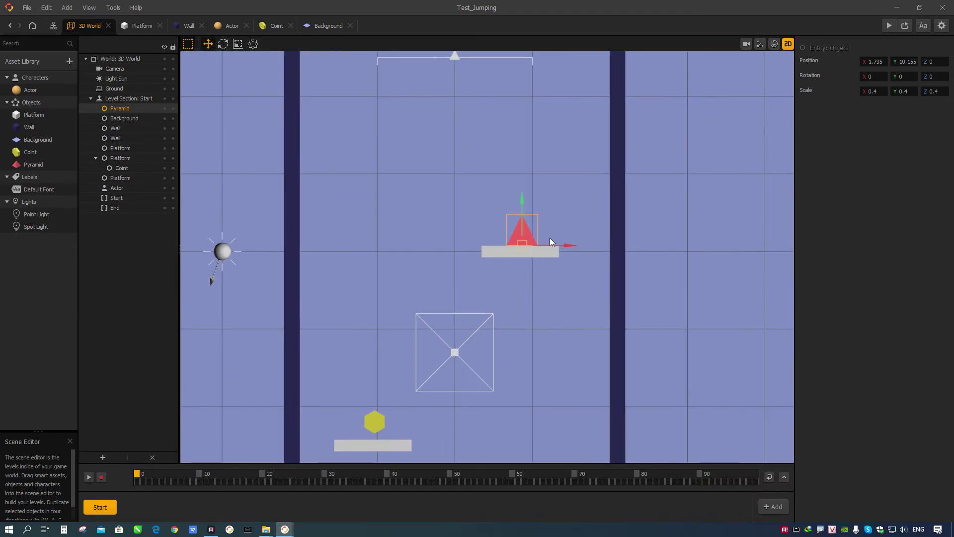
# Reduce the Pyramid's scale to 0.3 on all axes and raise it to about Y 10.45 above the platform
pyautogui.click(873, 91)
pyautogui.press('BackSpace')
pyautogui.write('3')
pyautogui.press('Tab')
pyautogui.write('0.3')
pyautogui.press('Tab')
pyautogui.write('0.3')
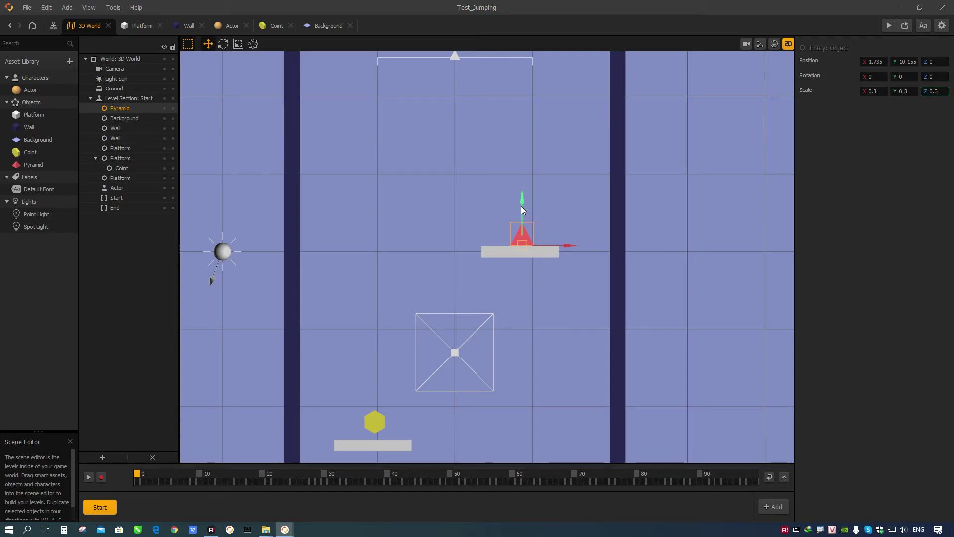
pyautogui.moveTo(521, 203); pyautogui.dragTo(517, 197)
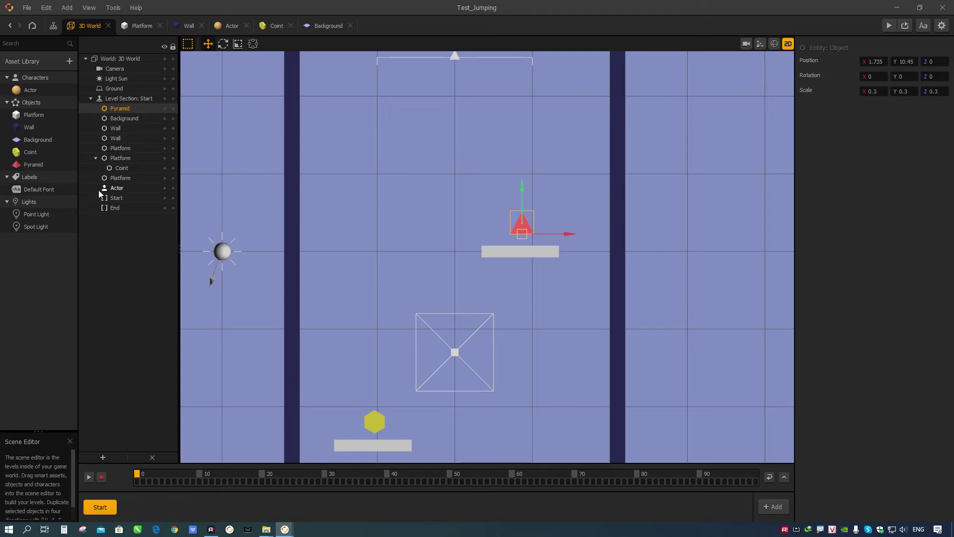
# Save the project and open the Pyramid object's node graph
pyautogui.moveTo(35, 165)
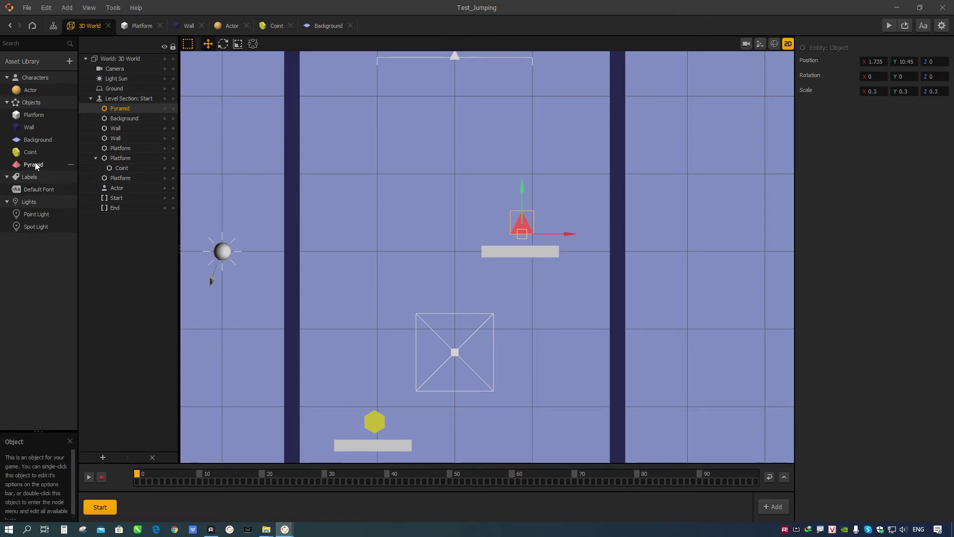
pyautogui.hotkey('ctrl', 's')
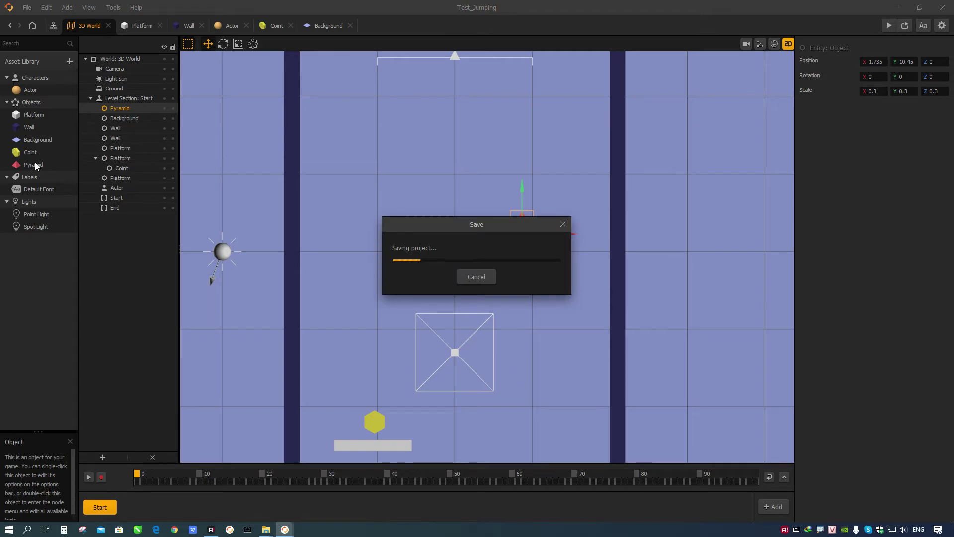
pyautogui.doubleClick(34, 164)
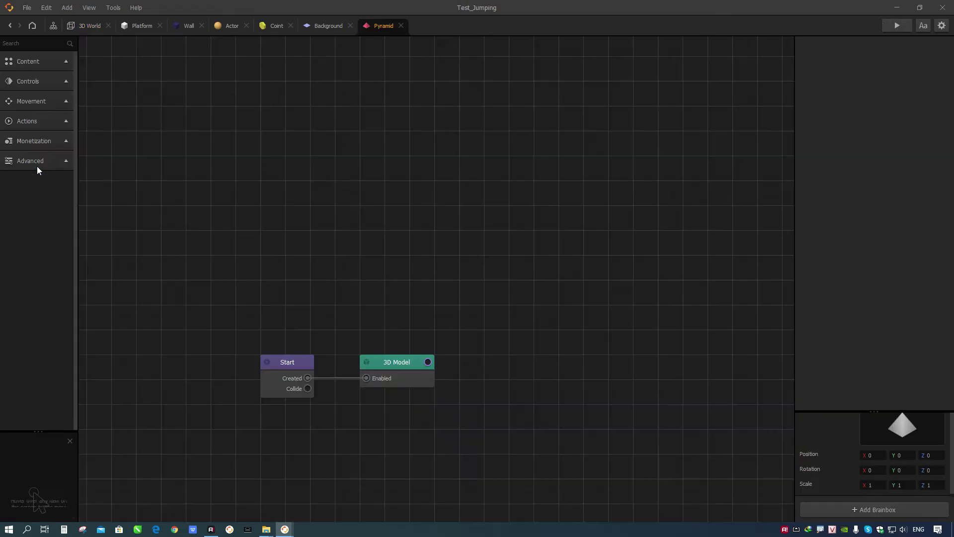
# Add a Rotate node to the Pyramid's graph, connect it to the Start node's Created output, and arrange the nodes
pyautogui.moveTo(369, 376); pyautogui.dragTo(356, 410)
pyautogui.click(35, 43)
pyautogui.write('ro')
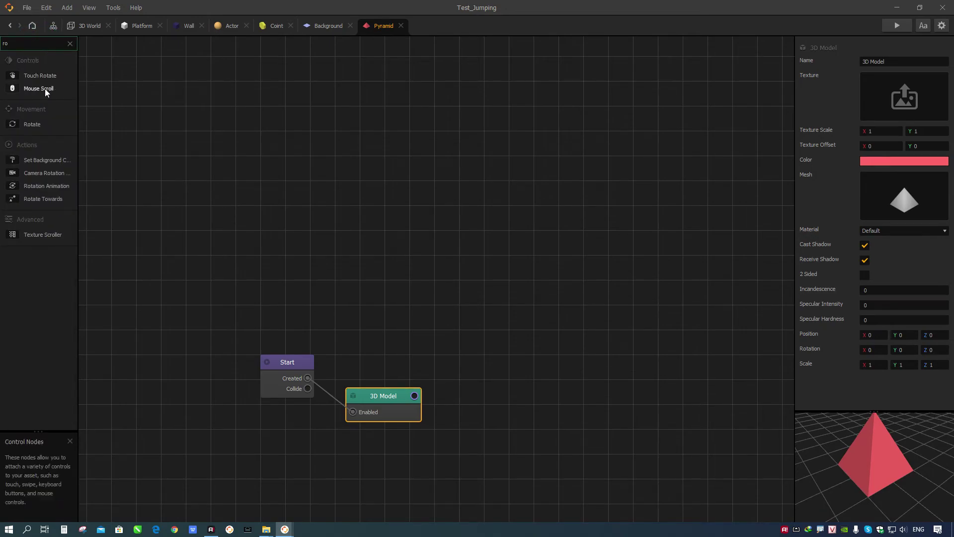
pyautogui.moveTo(34, 126); pyautogui.dragTo(356, 332)
pyautogui.scroll(2, 356, 332)
pyautogui.moveTo(395, 275); pyautogui.dragTo(307, 305)
# Check the Pyramid's axes in the 3D World, set its Rotate node's Z speed to 120, and preview the game
pyautogui.click(91, 25)
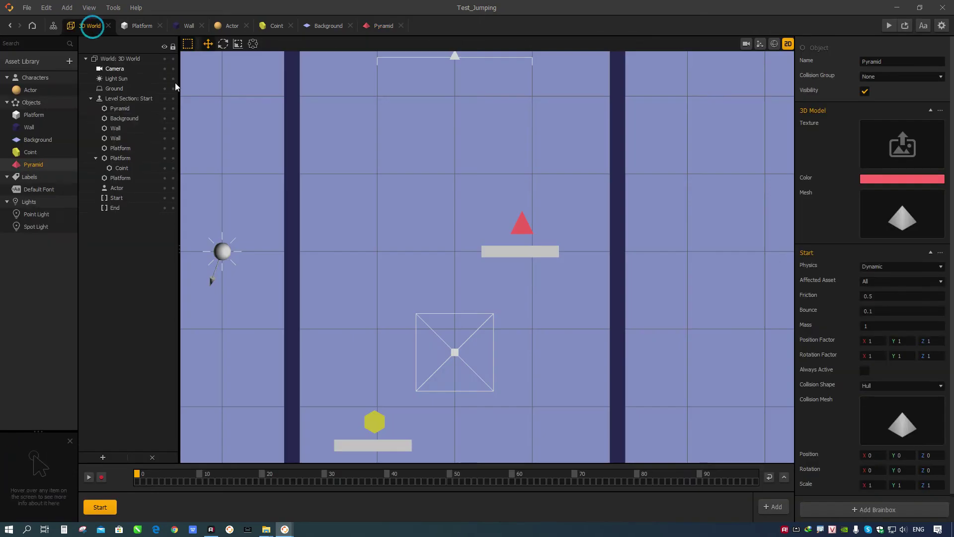
pyautogui.click(534, 231)
pyautogui.click(526, 230)
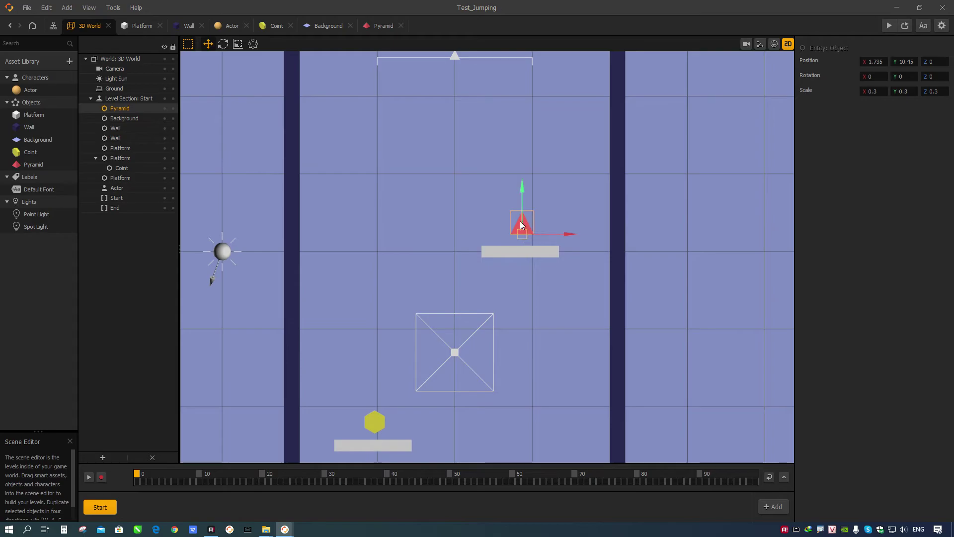
pyautogui.click(383, 26)
pyautogui.click(853, 102)
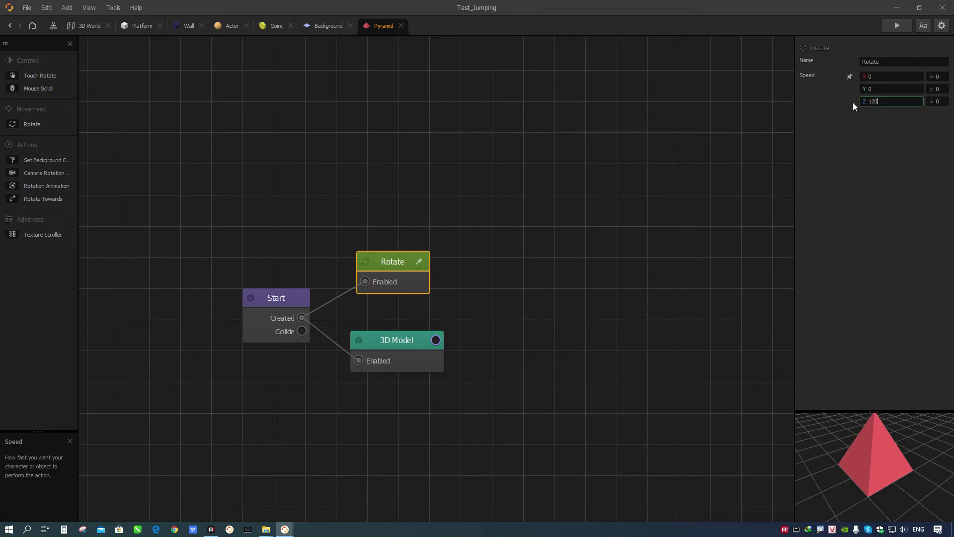
pyautogui.click(892, 27)
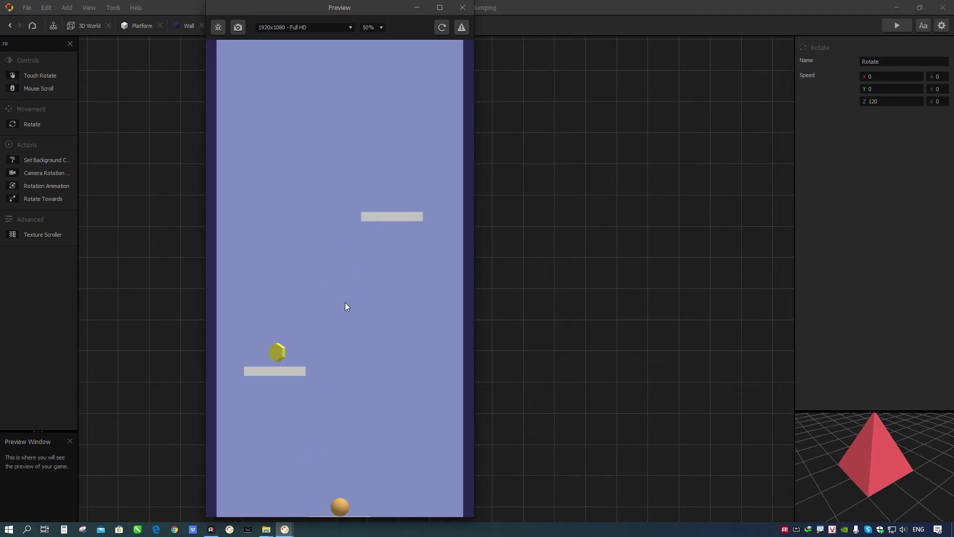
pyautogui.click(462, 8)
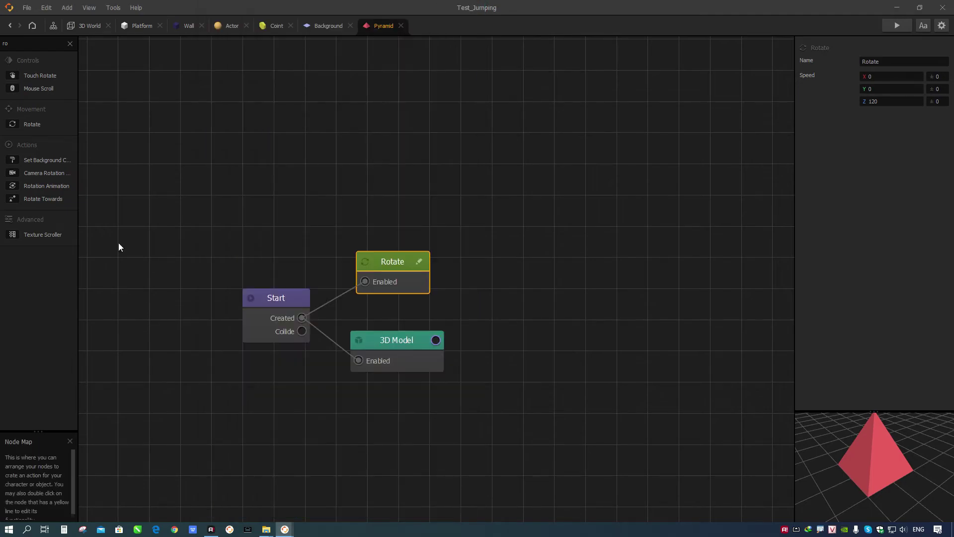
# Assign the Pyramid object to the Enemy collision group and set its physics to Kinematic
pyautogui.click(90, 25)
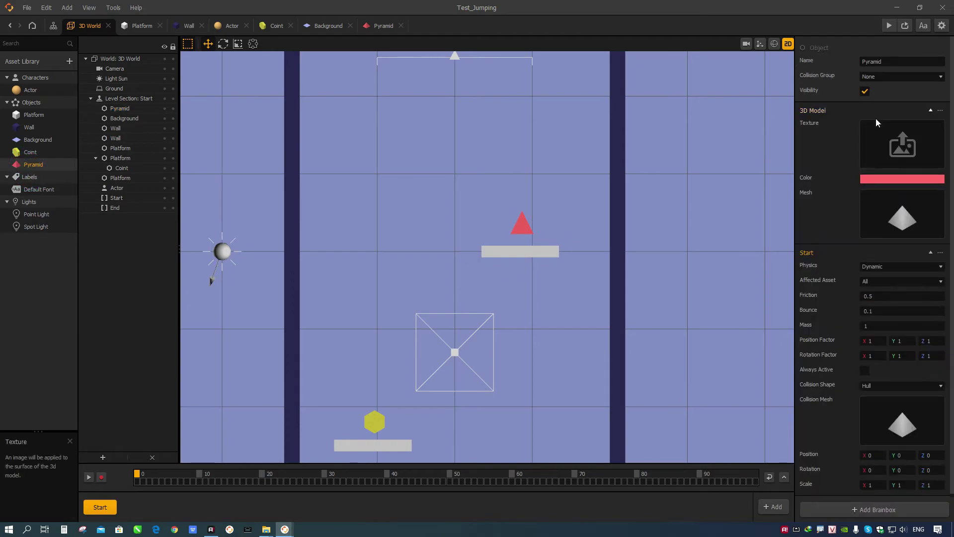
pyautogui.click(870, 77)
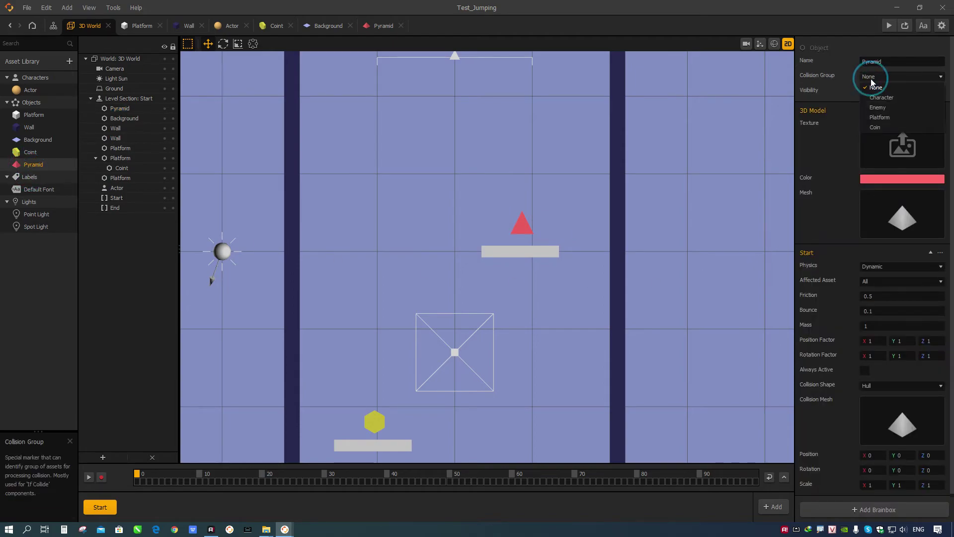
pyautogui.click(872, 104)
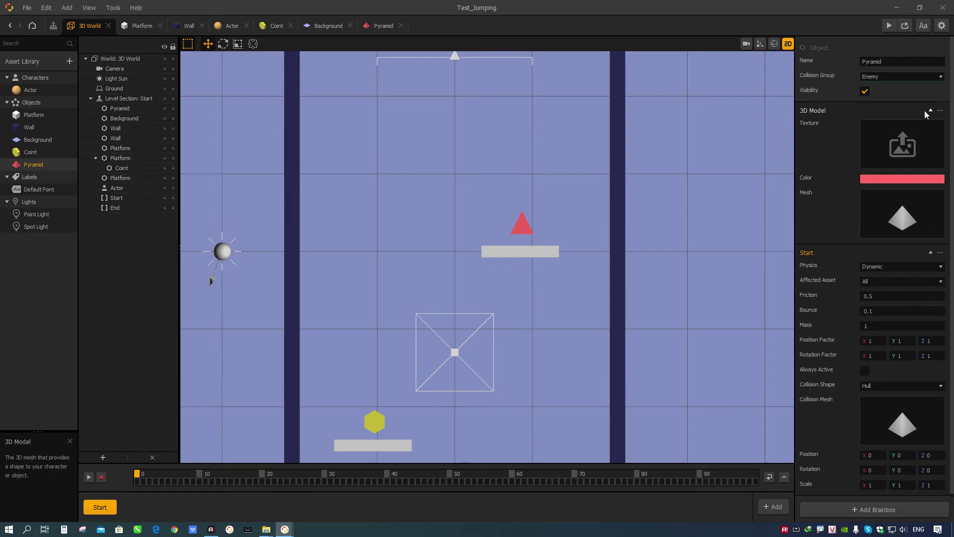
pyautogui.click(889, 110)
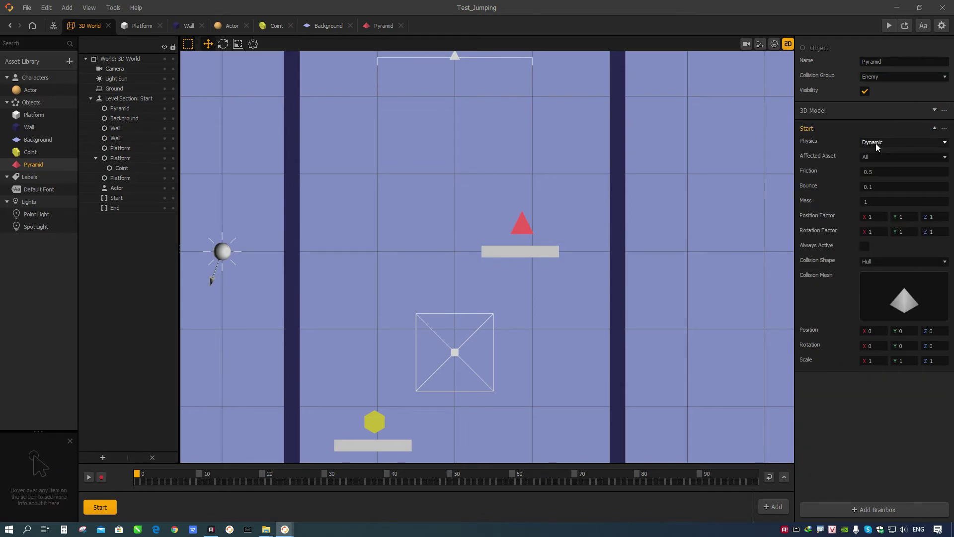
pyautogui.click(875, 143)
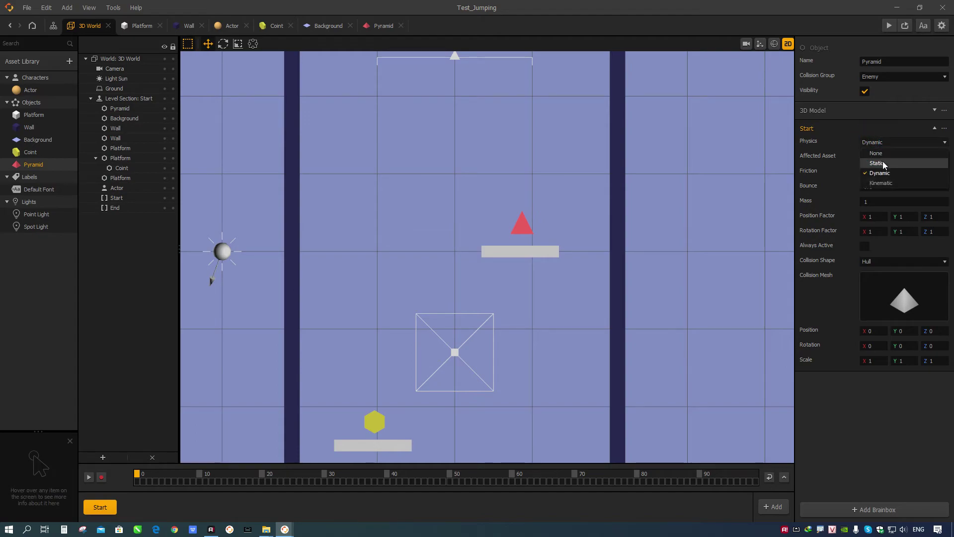
pyautogui.click(881, 183)
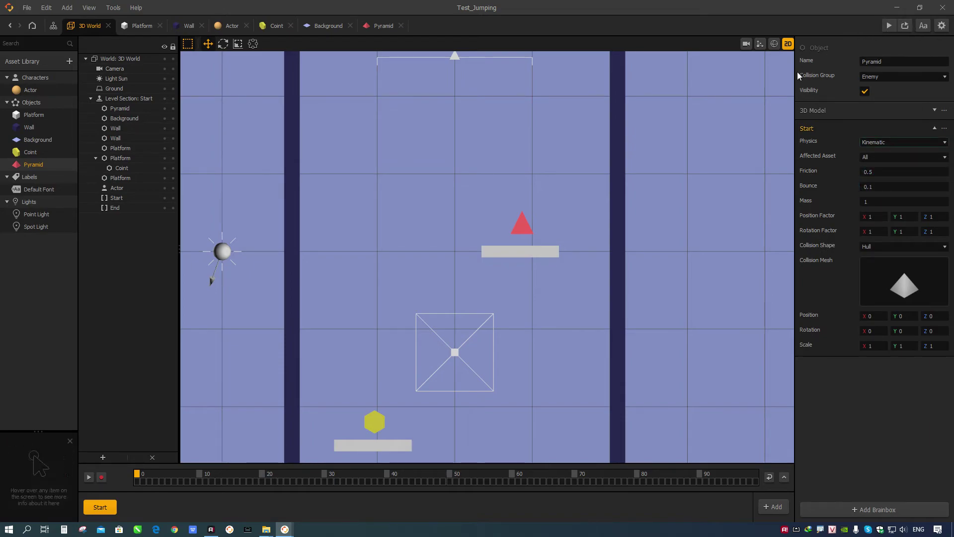
# Raise the Pyramid above the uppermost platform to about Y 10.591 and preview its rotation
pyautogui.click(522, 229)
pyautogui.moveTo(522, 209); pyautogui.dragTo(522, 203)
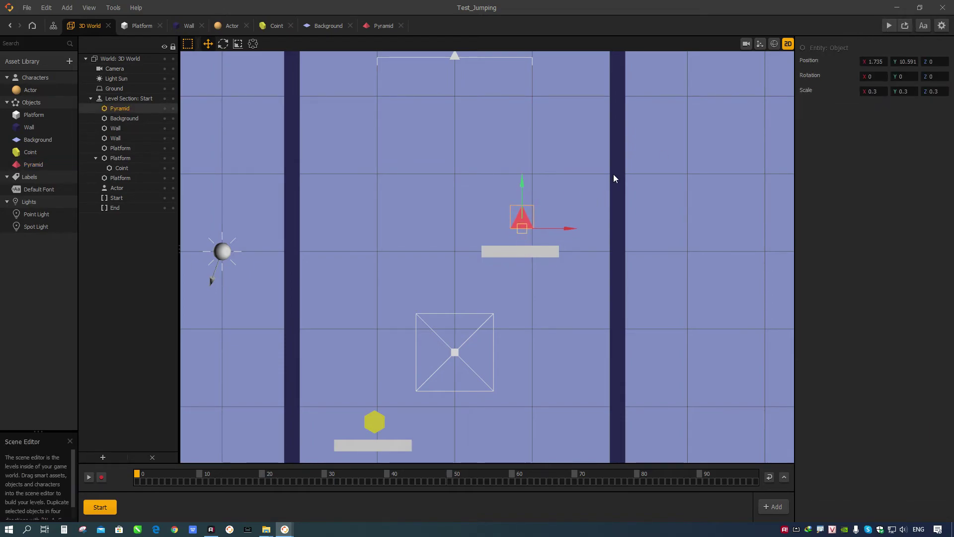
pyautogui.click(888, 28)
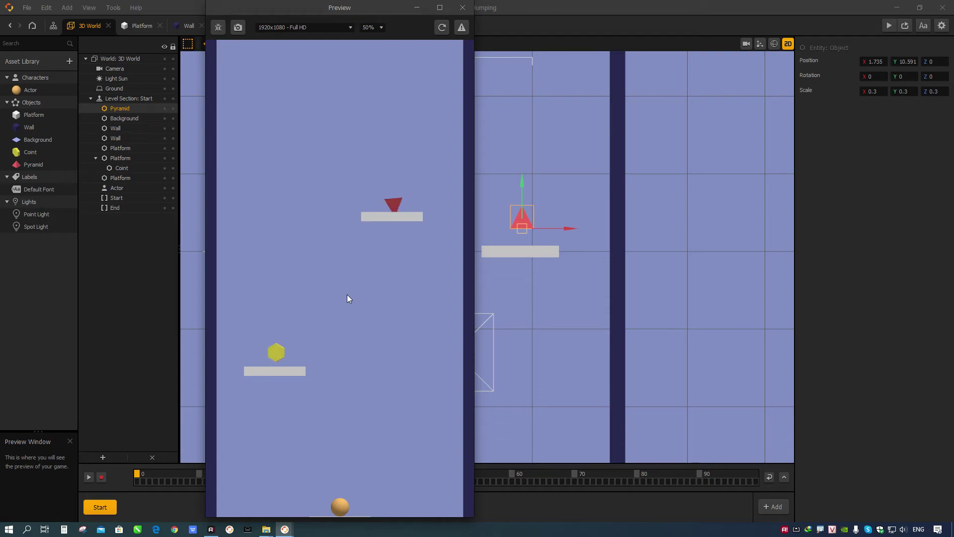
pyautogui.click(465, 8)
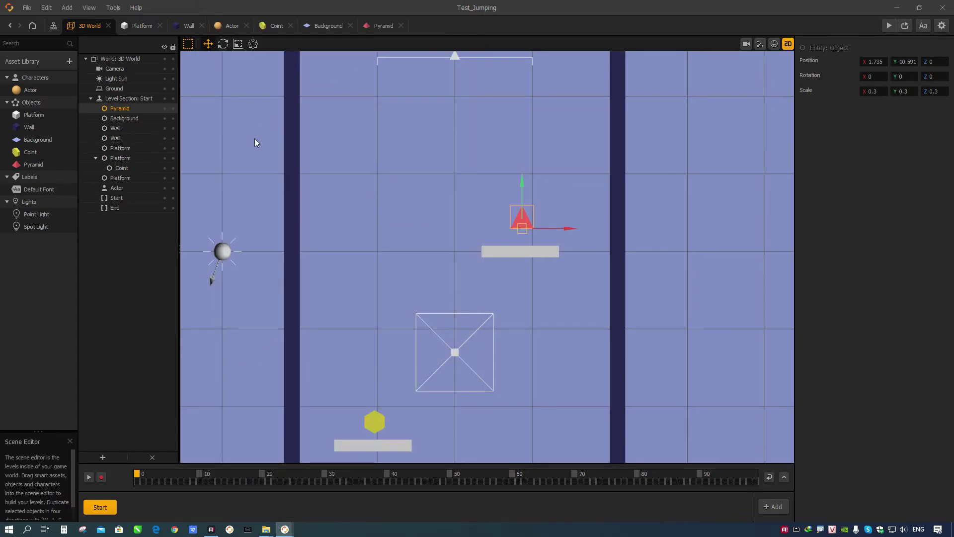
# Turn on collision shape editing and lower the Pyramid slightly, to about Y 10.547
pyautogui.scroll(3, 524, 228)
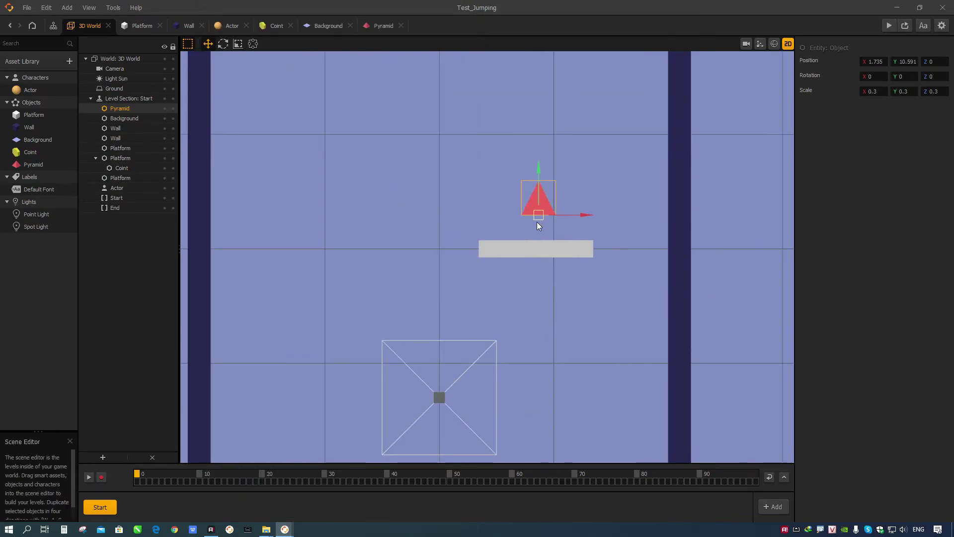
pyautogui.scroll(-3, 536, 225)
pyautogui.scroll(2, 524, 239)
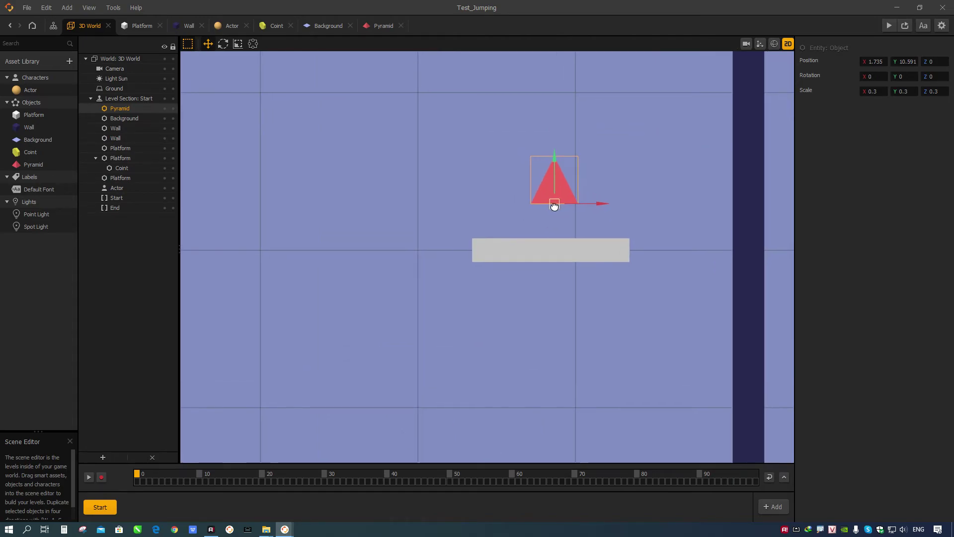
pyautogui.moveTo(560, 197); pyautogui.dragTo(515, 241, button='middle')
pyautogui.scroll(1, 515, 240)
pyautogui.click(760, 45)
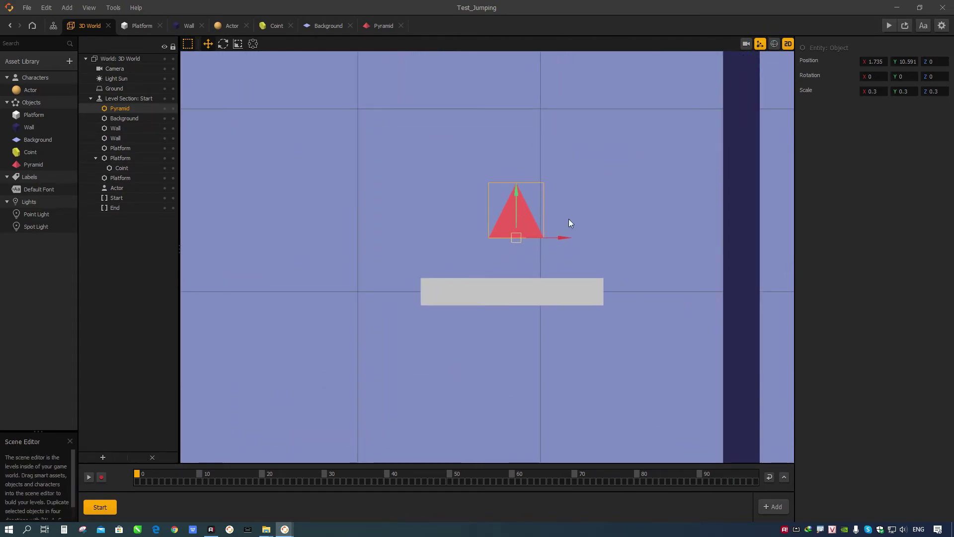
pyautogui.moveTo(518, 204)
pyautogui.mouseDown()
pyautogui.moveTo(516, 183)
pyautogui.moveTo(514, 199)
pyautogui.mouseUp()
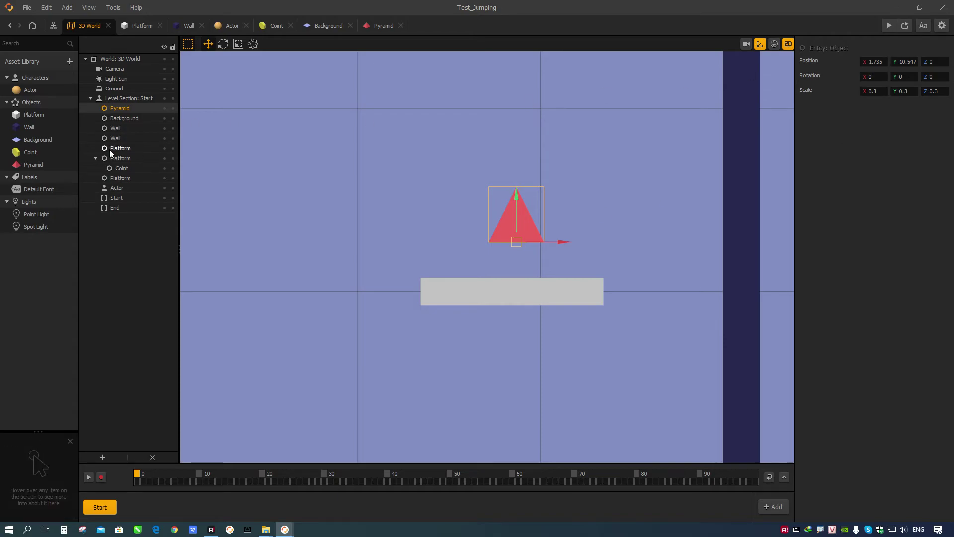
# Inspect the Pyramid's collision mesh in the Mesh Manager, turn off collision shape editing, and preview the game
pyautogui.click(31, 163)
pyautogui.moveTo(897, 266)
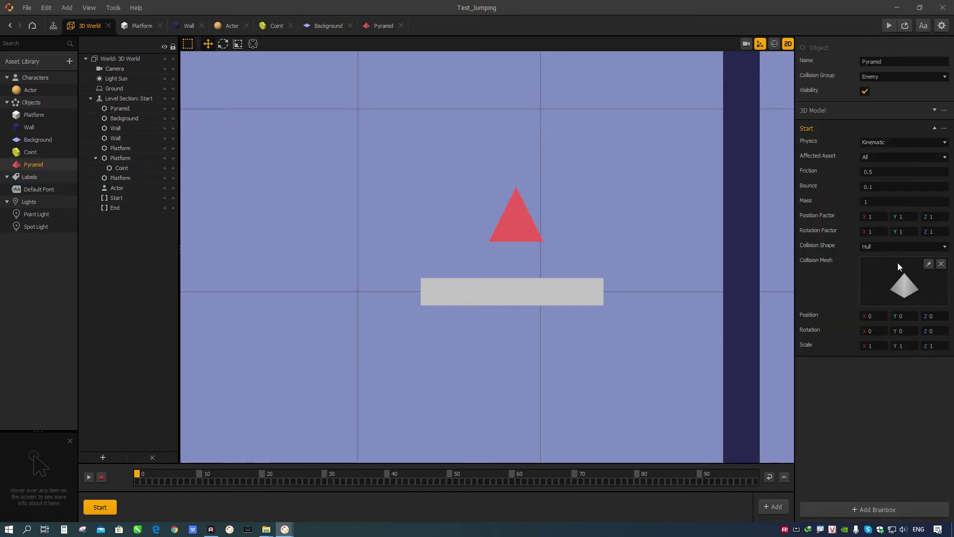
pyautogui.click(928, 264)
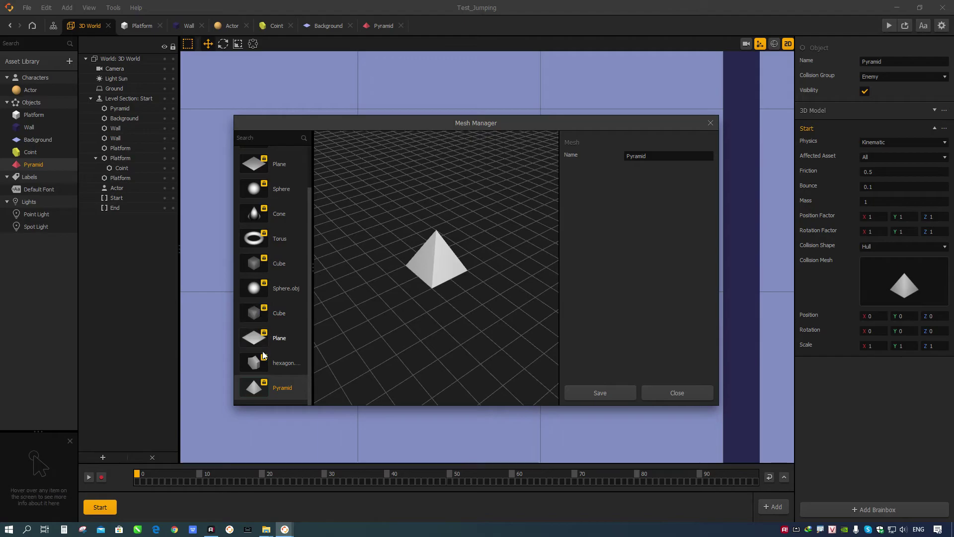
pyautogui.click(676, 393)
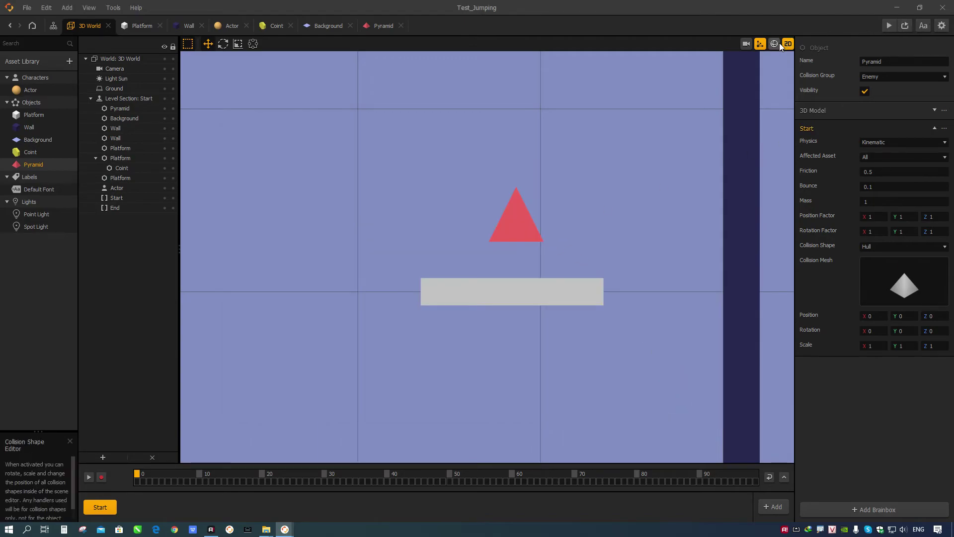
pyautogui.click(759, 44)
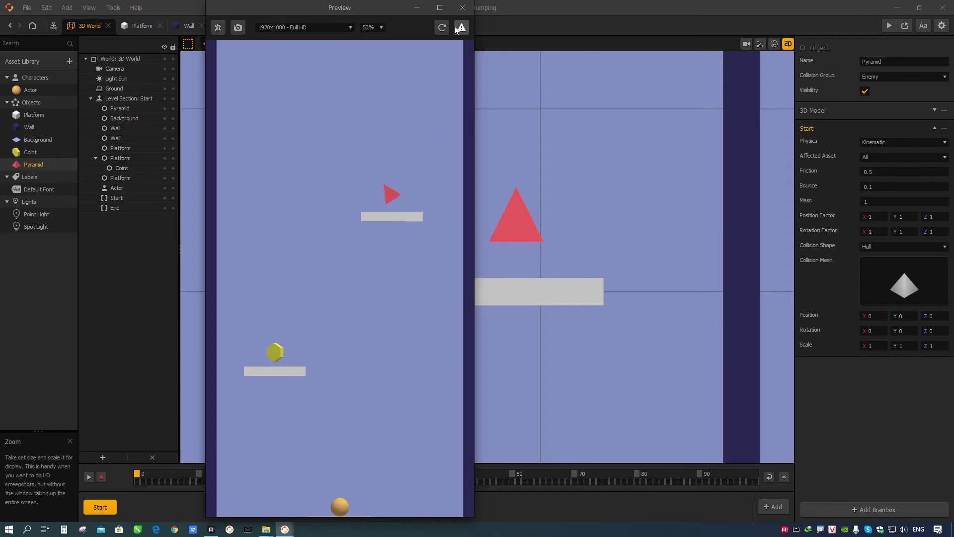
# Raise the Pyramid to about Y 10.8 above the uppermost platform and preview its clearance while rotating
pyautogui.click(462, 7)
pyautogui.click(519, 205)
pyautogui.moveTo(519, 203); pyautogui.dragTo(516, 175)
pyautogui.click(885, 28)
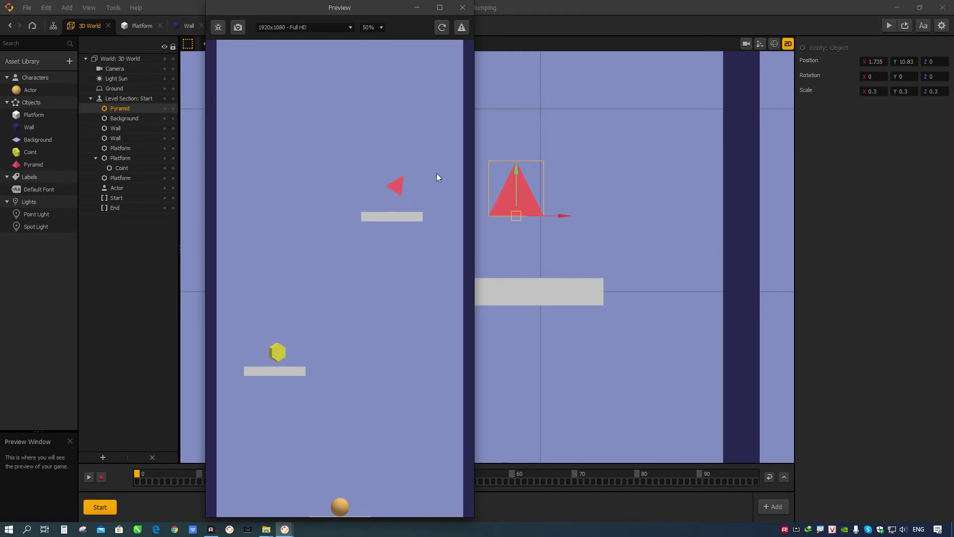
pyautogui.click(462, 8)
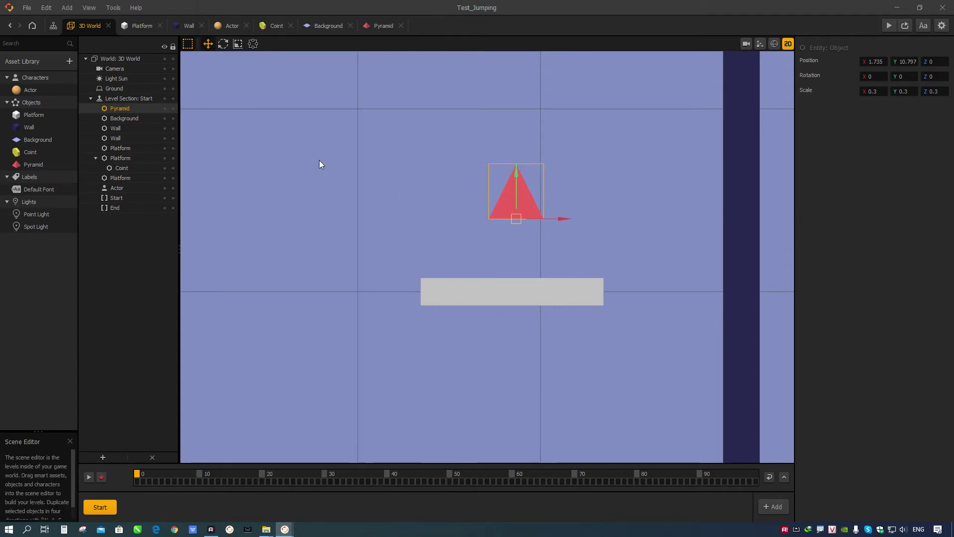
# Set the Pyramid's Rotate speed on Z to 150 and preview the game
pyautogui.doubleClick(31, 164)
pyautogui.moveTo(383, 258); pyautogui.dragTo(384, 258)
pyautogui.click(885, 99)
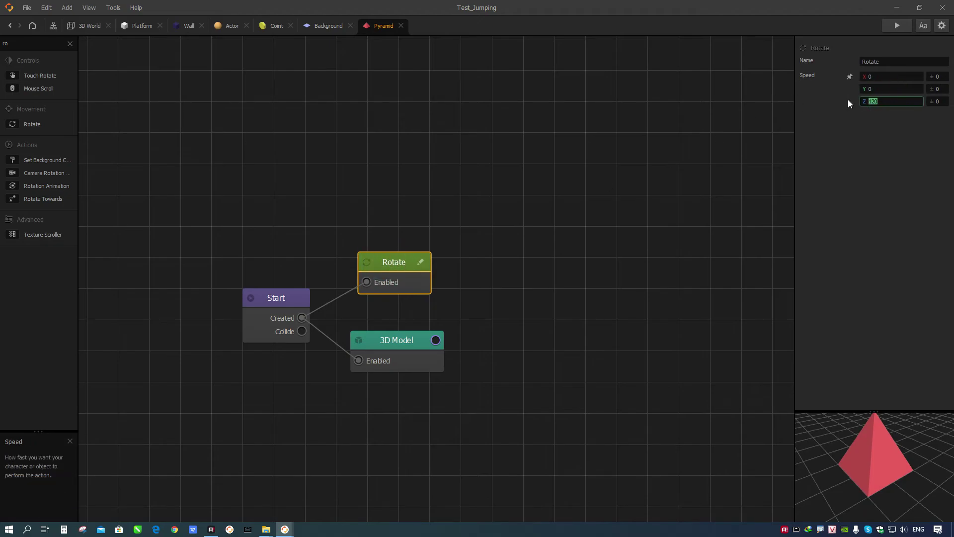
pyautogui.click(897, 26)
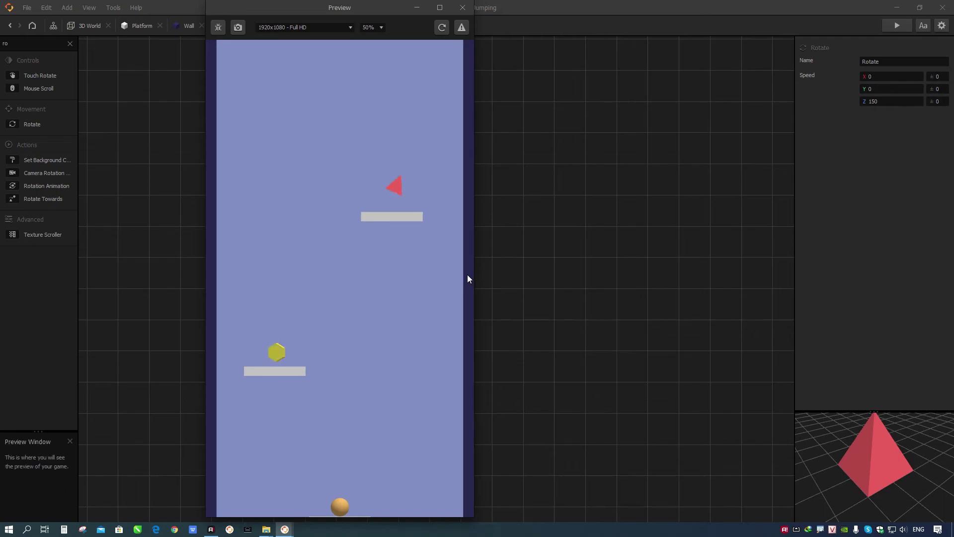
# Try Z speeds of 170 and 200 on the Pyramid's Rotate node, reloading the preview for each
pyautogui.doubleClick(884, 101)
pyautogui.write('170')
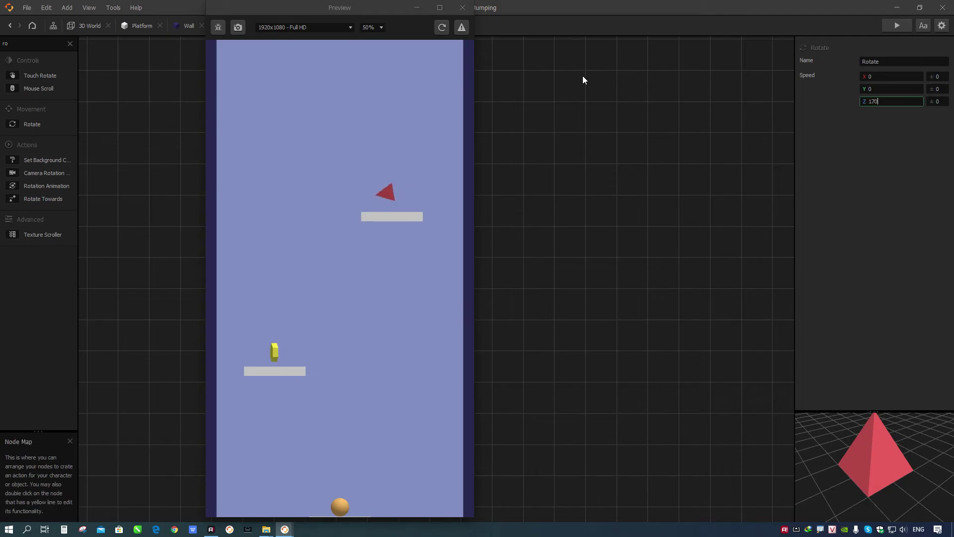
pyautogui.click(442, 27)
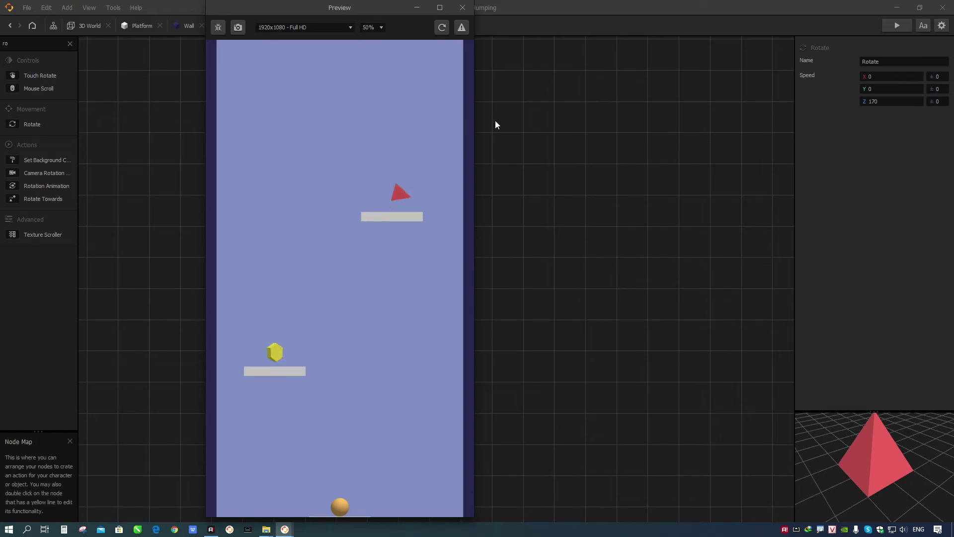
pyautogui.click(882, 102)
pyautogui.write('200')
pyautogui.click(442, 28)
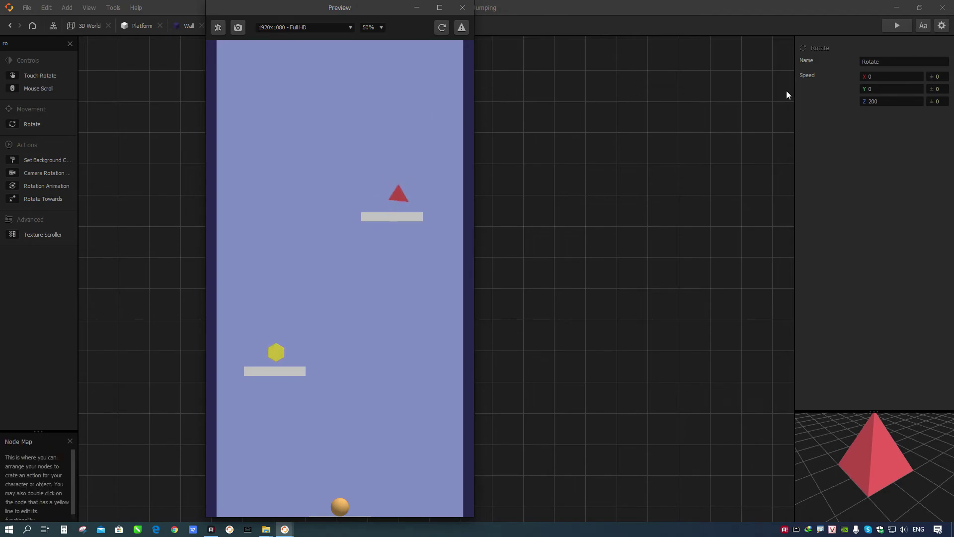
# Try faster Z speeds of 400 and 300 on the Pyramid's Rotate node, reloading the preview for each
pyautogui.click(873, 102)
pyautogui.write('400')
pyautogui.press('Return')
pyautogui.click(441, 27)
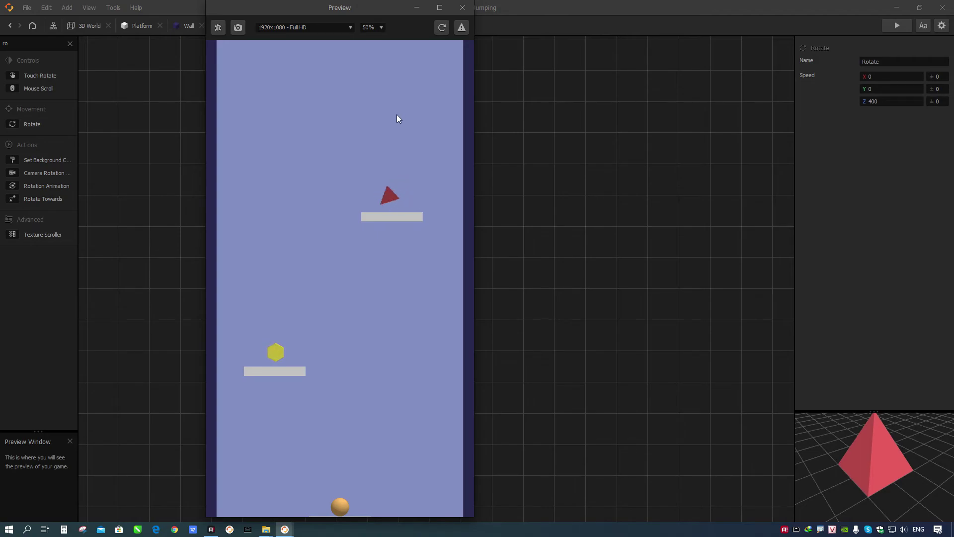
pyautogui.doubleClick(874, 103)
pyautogui.write('300')
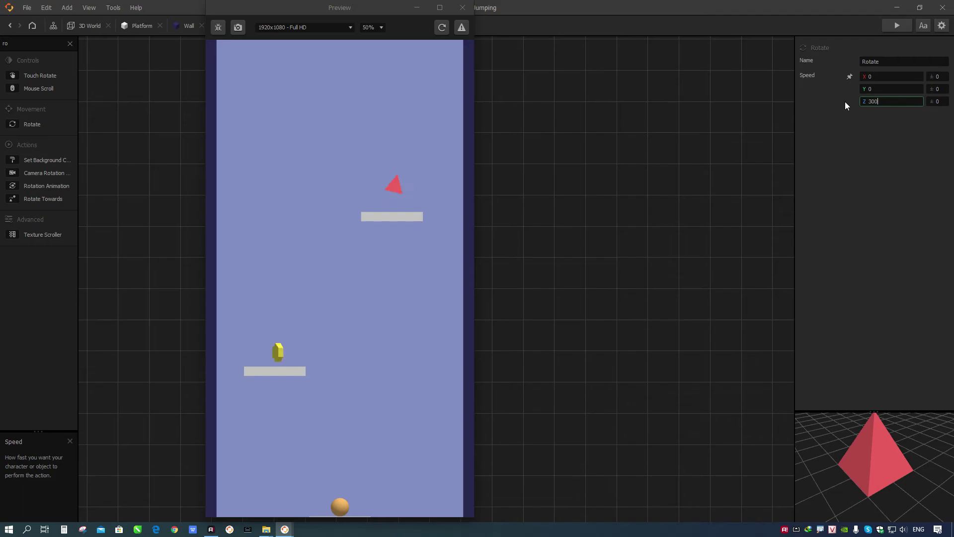
pyautogui.click(441, 27)
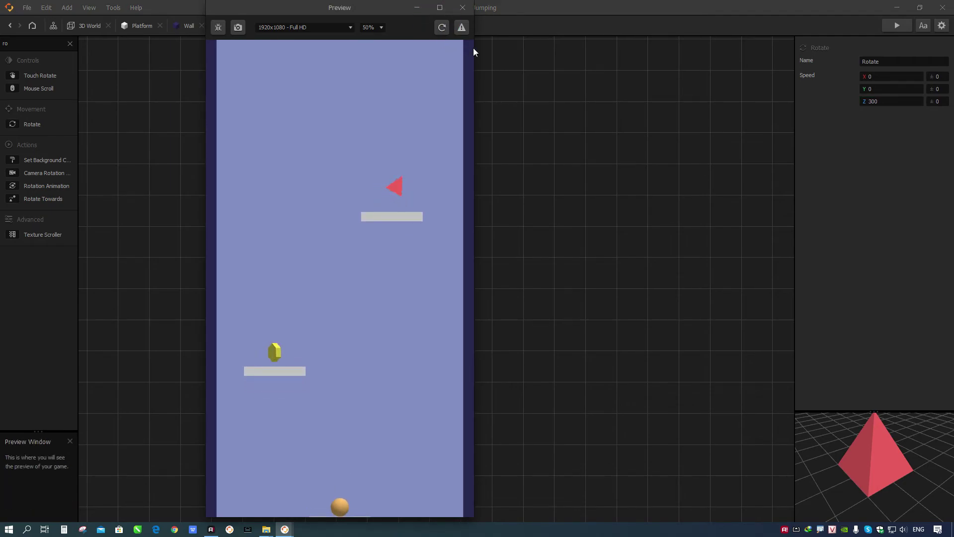
# Set the Pyramid's Rotate speed on Z to 200 and reload the preview
pyautogui.doubleClick(874, 102)
pyautogui.write('200')
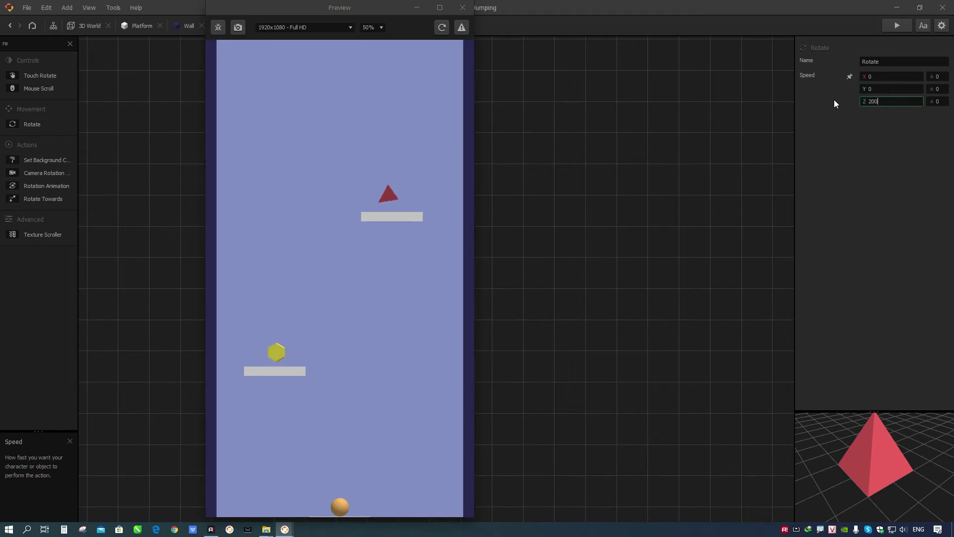
pyautogui.click(443, 27)
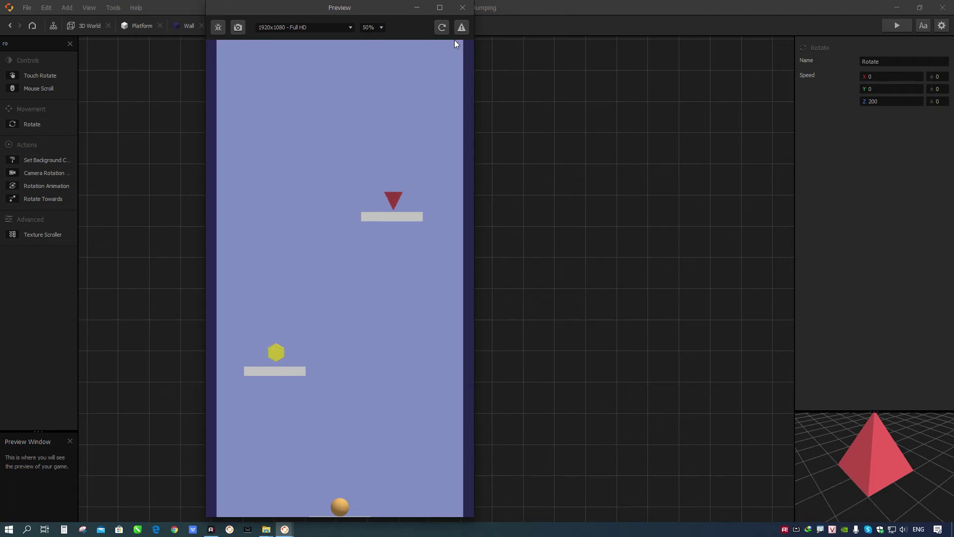
# Close the preview, save the project, and return to the 3D World scene
pyautogui.click(462, 7)
pyautogui.click(507, 181)
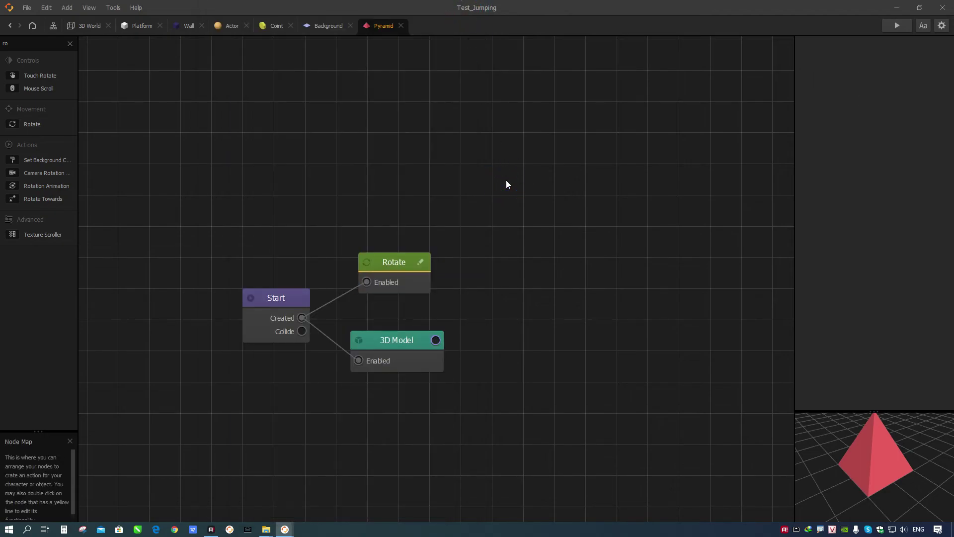
pyautogui.hotkey('ctrl', 's')
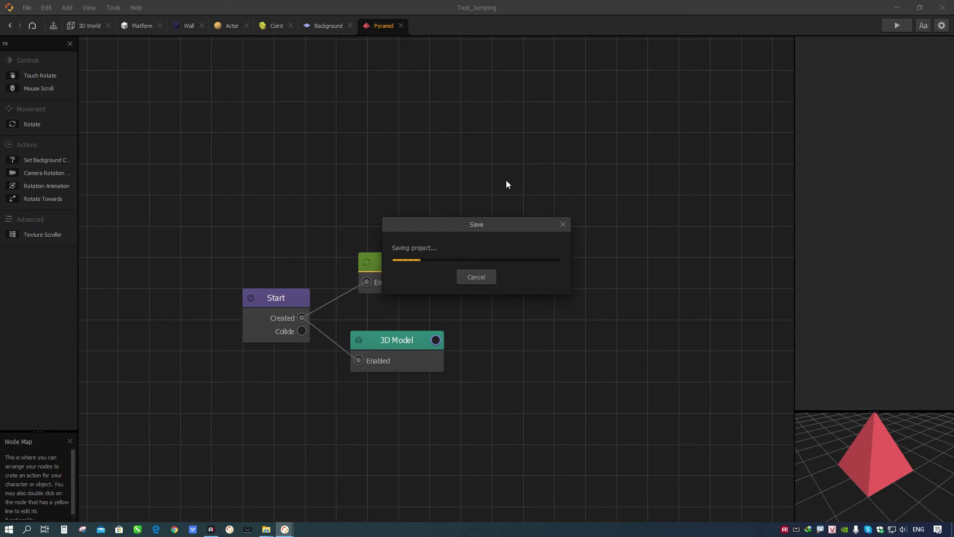
pyautogui.click(89, 26)
pyautogui.scroll(-4, 497, 208)
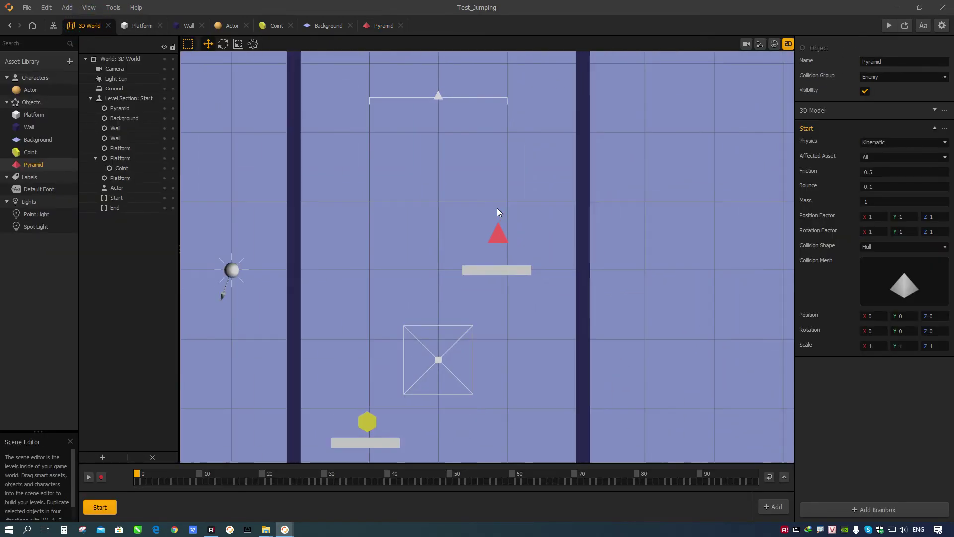
pyautogui.moveTo(499, 215); pyautogui.dragTo(530, 127, button='middle')
pyautogui.scroll(-1, 529, 154)
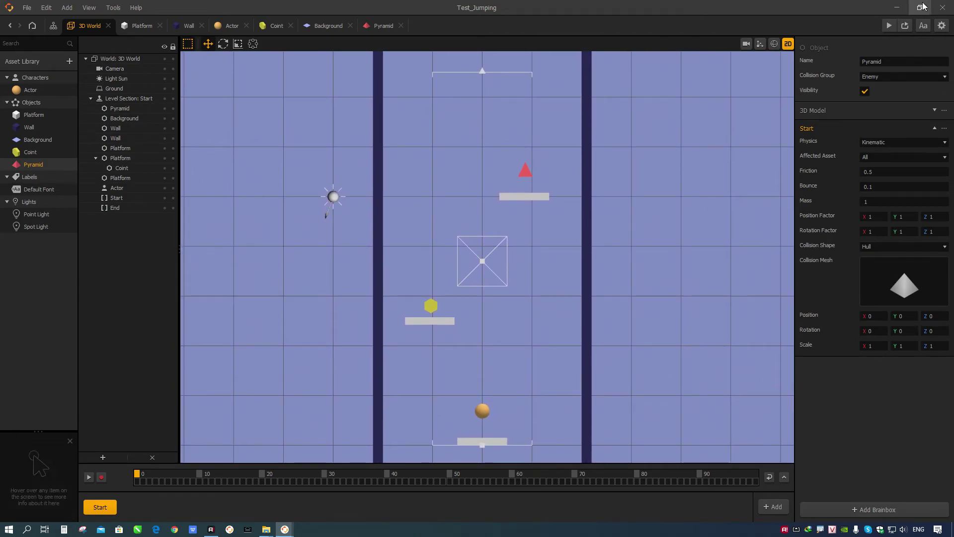
# Preview the level and examine the bottom edge of the view where the ball would fall out
pyautogui.click(888, 26)
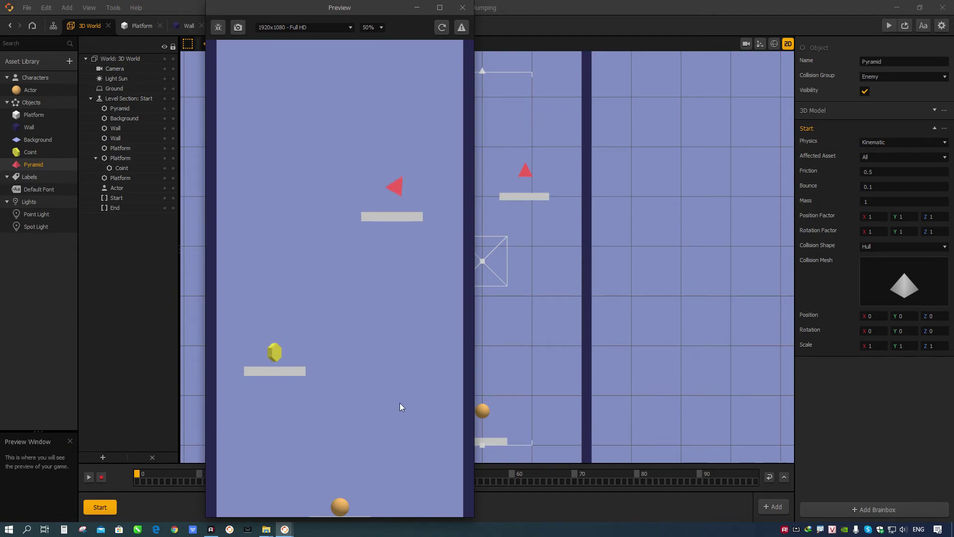
pyautogui.moveTo(416, 284); pyautogui.dragTo(408, 485)
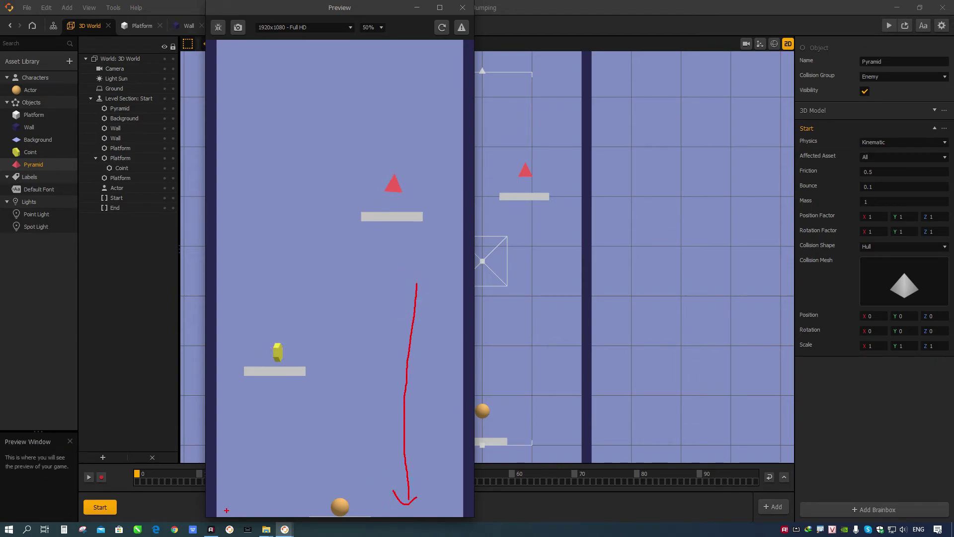
pyautogui.moveTo(222, 511); pyautogui.dragTo(341, 516)
pyautogui.moveTo(471, 513); pyautogui.dragTo(231, 511)
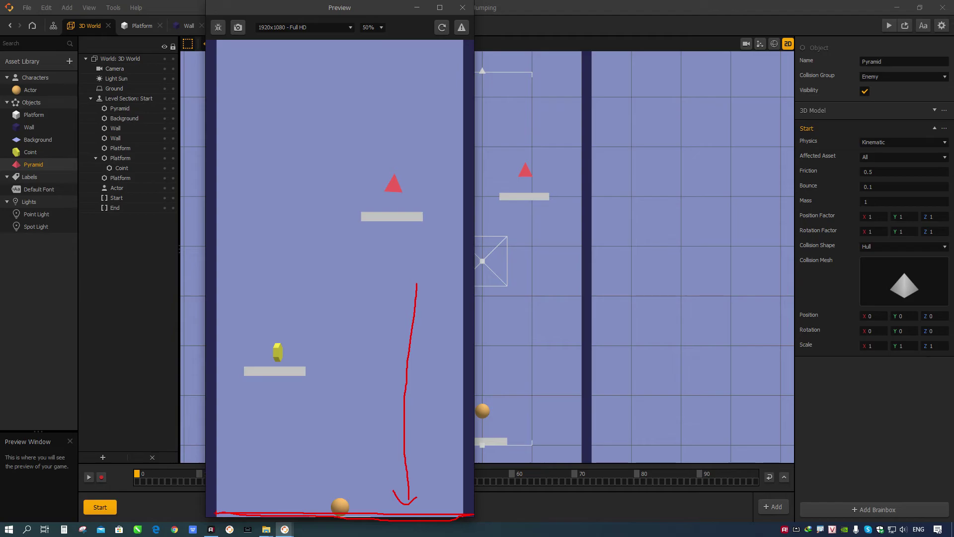
pyautogui.click(462, 8)
pyautogui.scroll(-3, 510, 240)
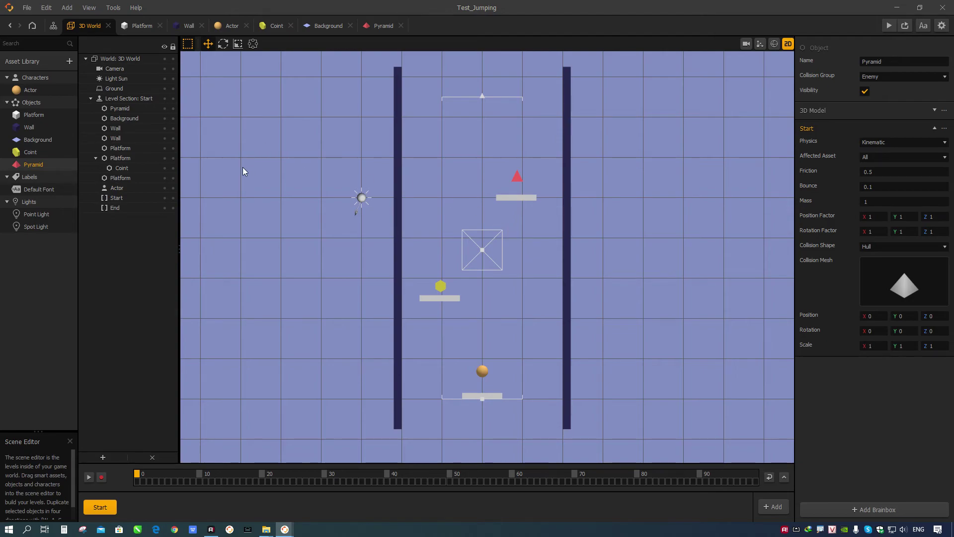
# Review the library objects' settings and rename the Pyramid object as Enemy
pyautogui.click(40, 115)
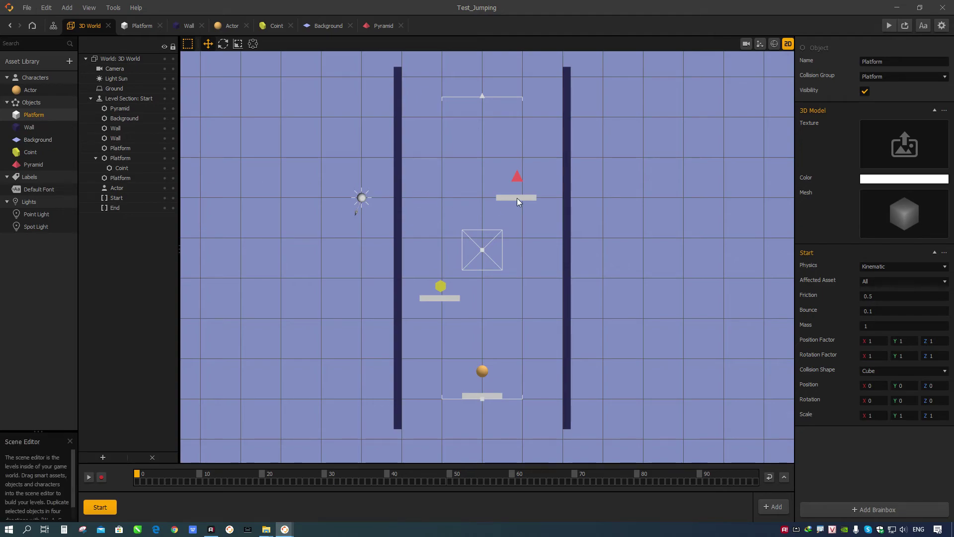
pyautogui.click(30, 127)
pyautogui.click(31, 141)
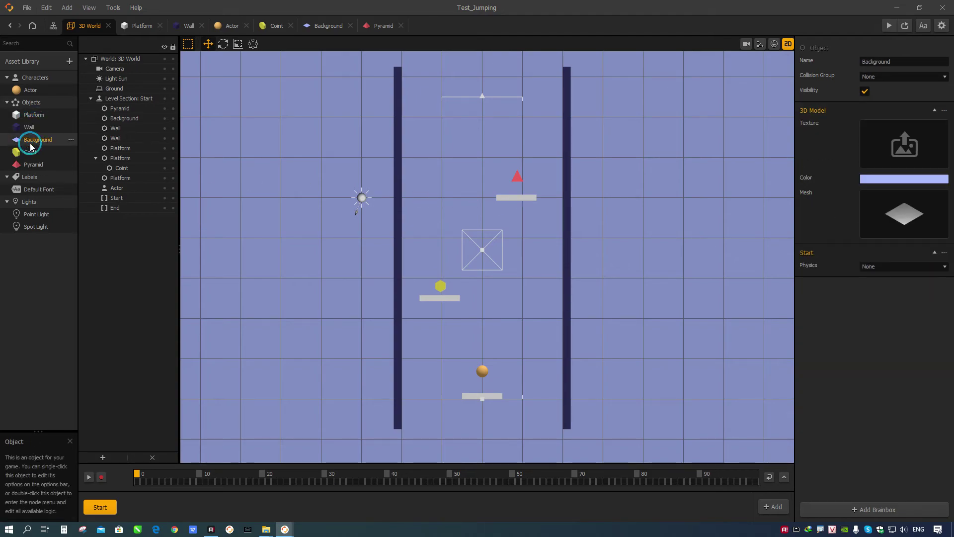
pyautogui.click(30, 154)
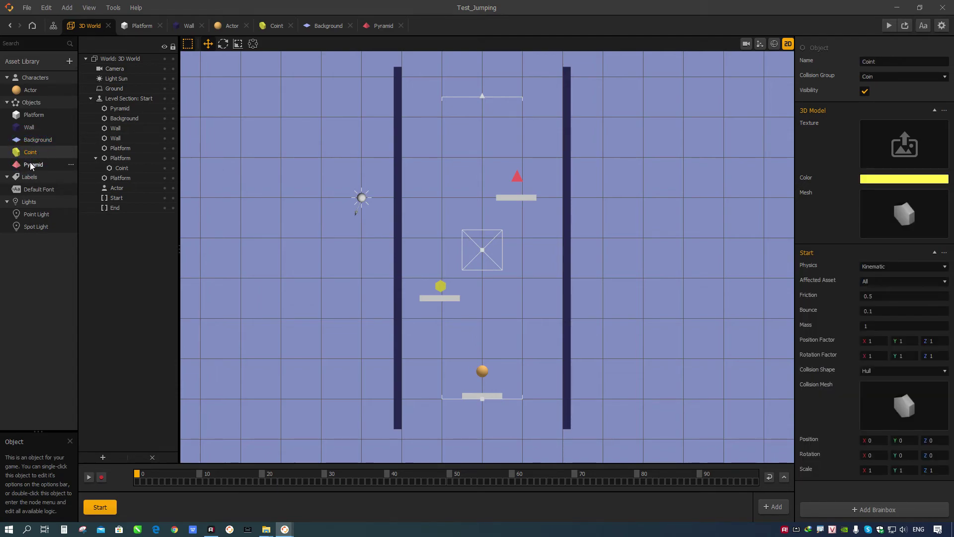
pyautogui.click(31, 165)
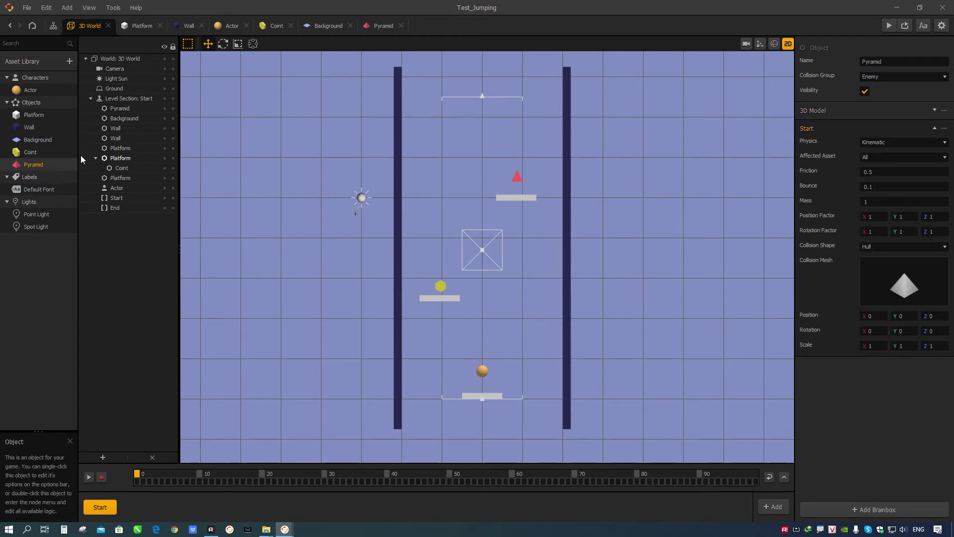
pyautogui.click(890, 60)
pyautogui.write('E')
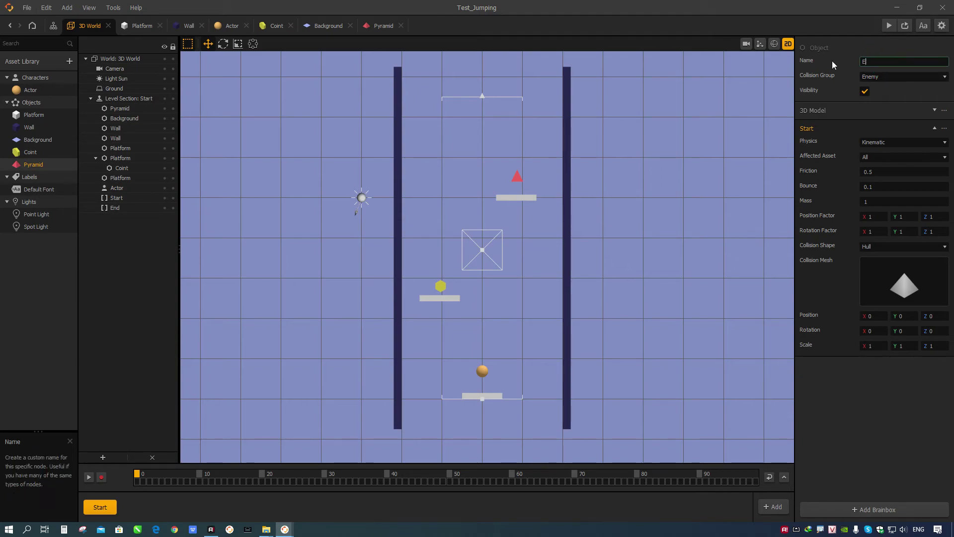
pyautogui.write('nemy')
pyautogui.press('Return')
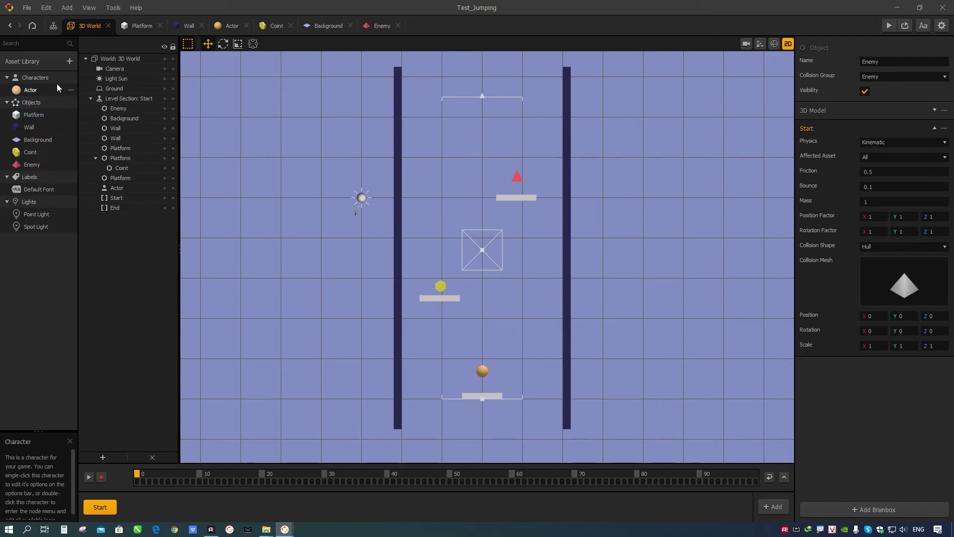
# Add a Cube shape to the asset library and place it below the starting platform at X 0 and about Y -2.06
pyautogui.click(69, 61)
pyautogui.doubleClick(133, 96)
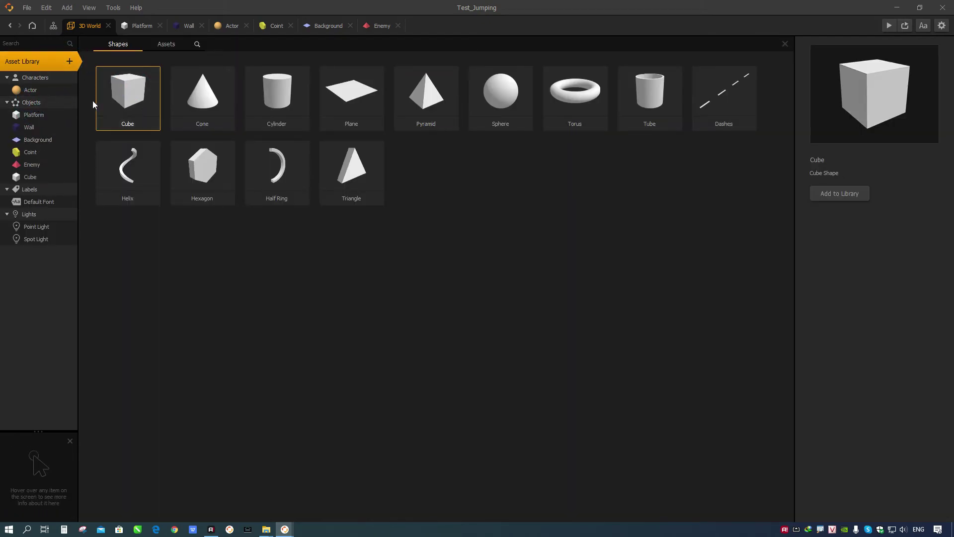
pyautogui.click(35, 179)
pyautogui.moveTo(30, 180); pyautogui.dragTo(484, 430)
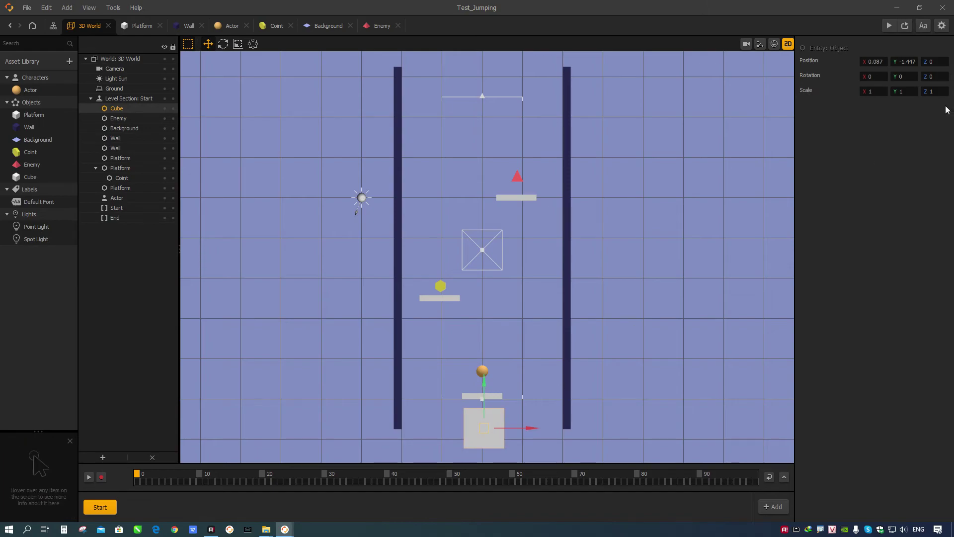
pyautogui.write('0')
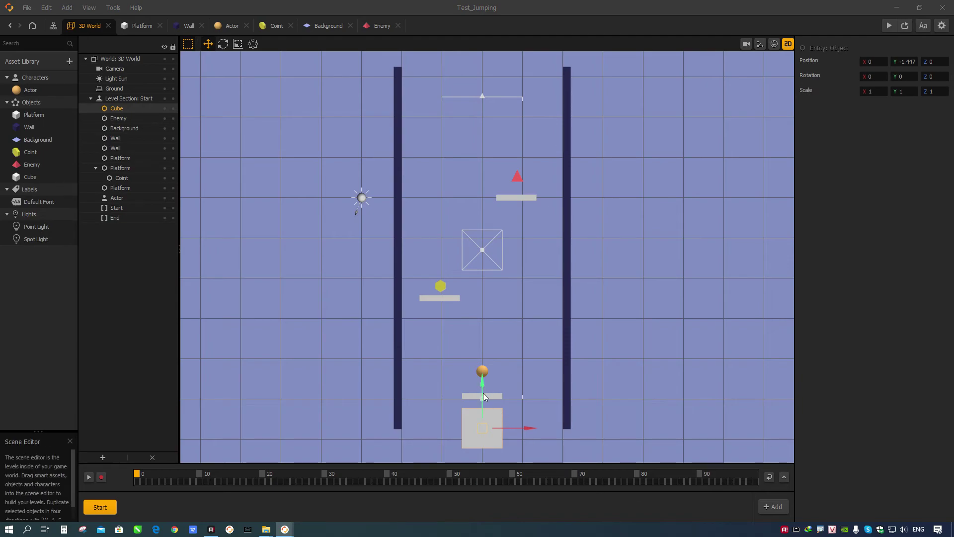
pyautogui.moveTo(482, 396); pyautogui.dragTo(481, 405)
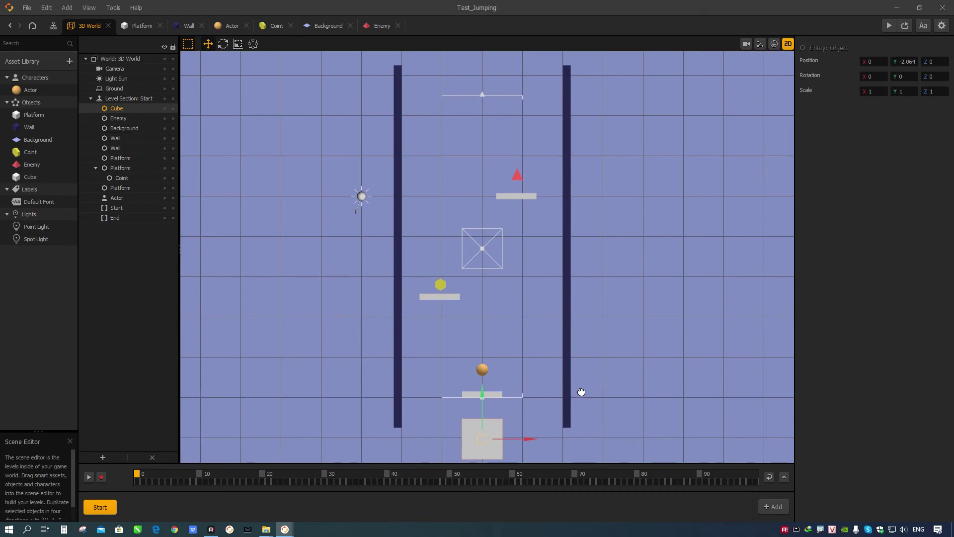
# Set the cube's Y scale to 0.2 and widen it to about 4.35 on X so it spans both walls
pyautogui.moveTo(580, 392); pyautogui.dragTo(586, 347, button='middle')
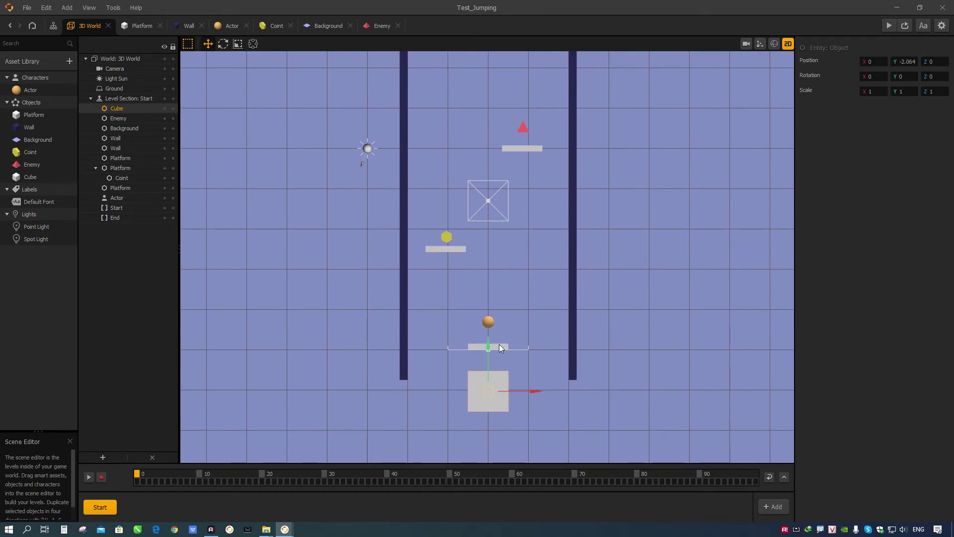
pyautogui.press('r')
pyautogui.moveTo(488, 349); pyautogui.dragTo(480, 389)
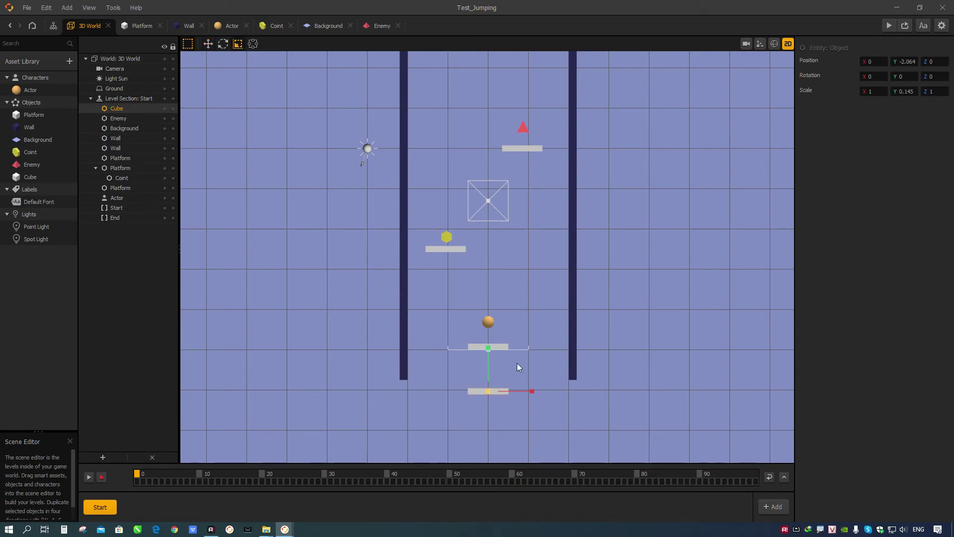
pyautogui.click(904, 92)
pyautogui.write('0.2')
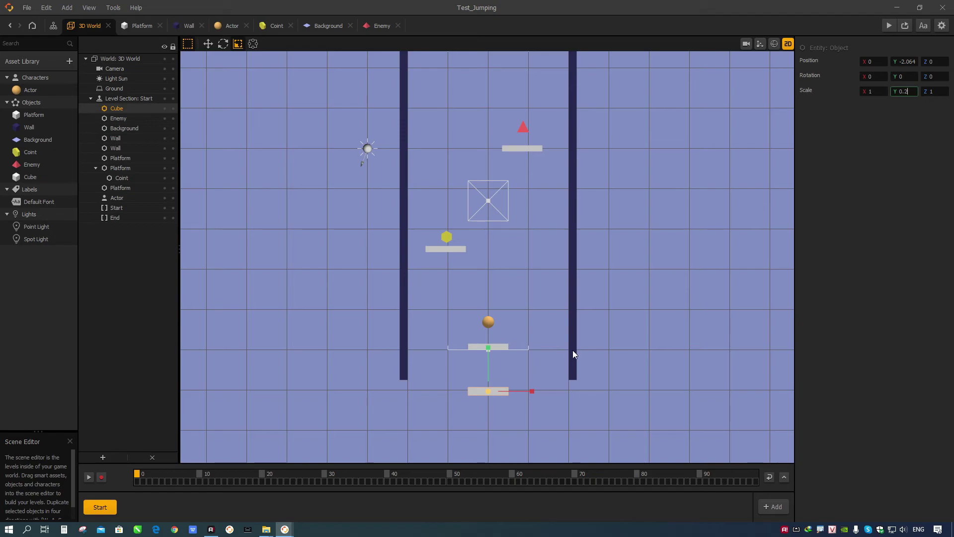
pyautogui.moveTo(534, 393); pyautogui.dragTo(673, 404)
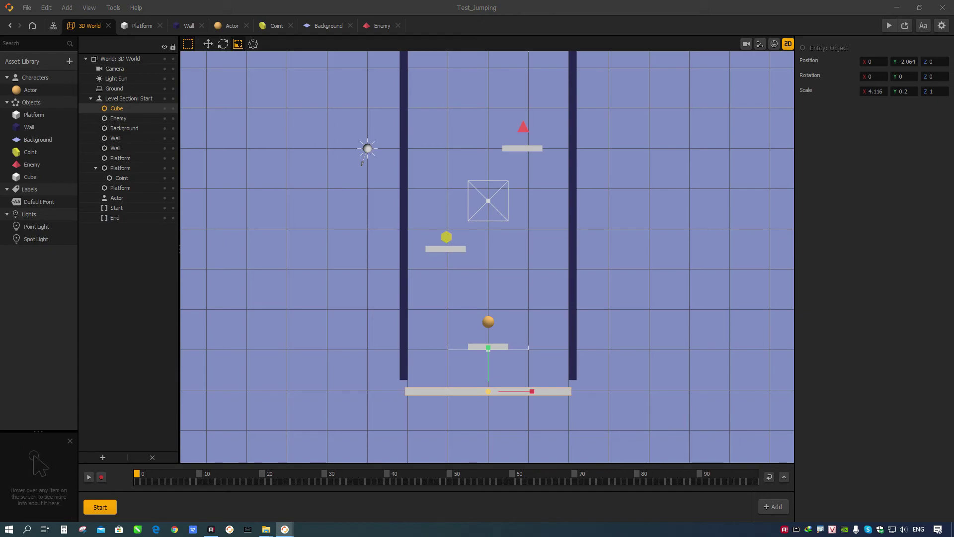
pyautogui.moveTo(532, 391); pyautogui.dragTo(534, 390)
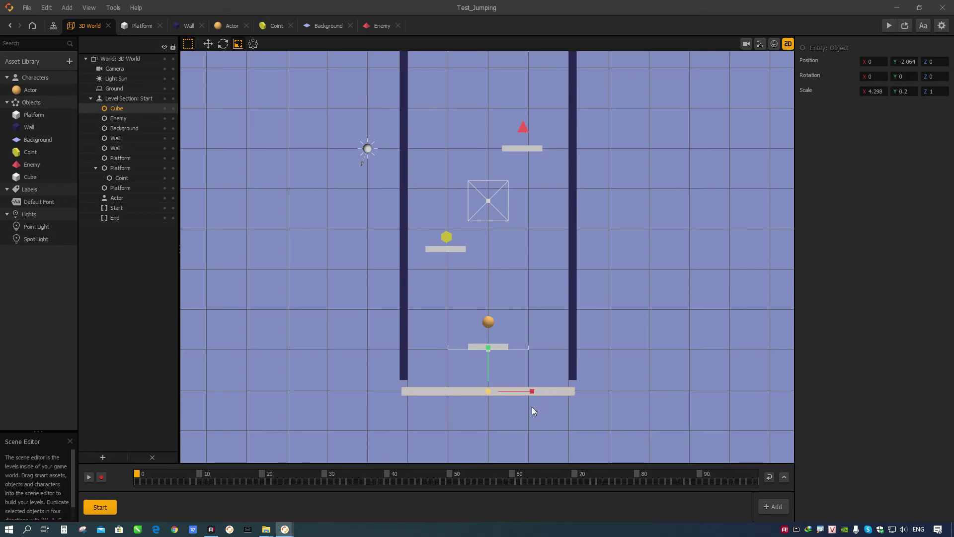
pyautogui.moveTo(532, 391); pyautogui.dragTo(533, 391)
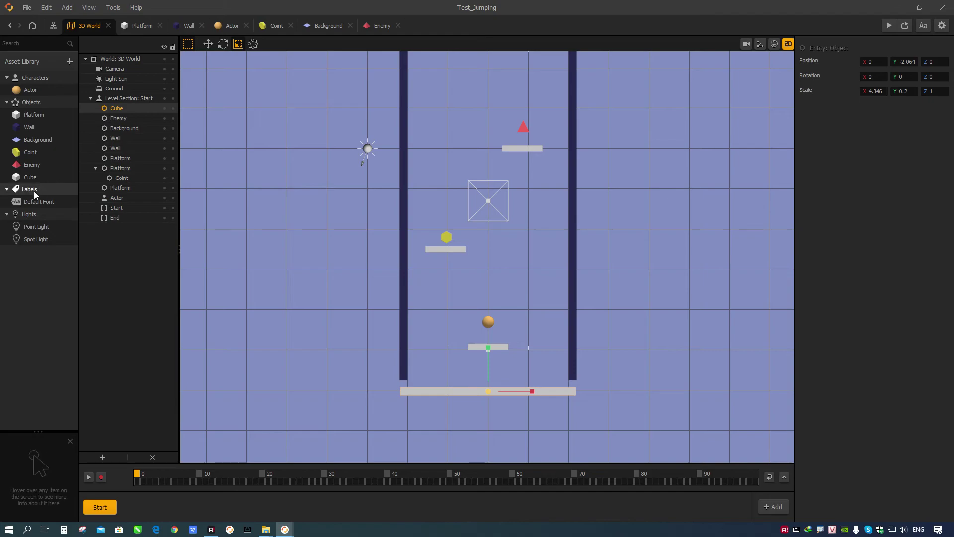
# Rename the Cube object in the asset library as Defeat
pyautogui.click(30, 177)
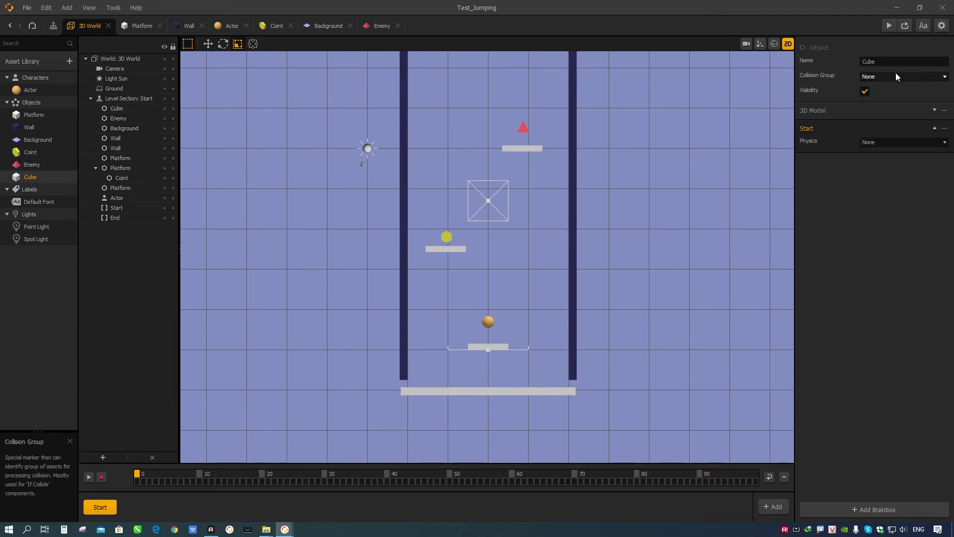
pyautogui.click(885, 60)
pyautogui.doubleClick(885, 58)
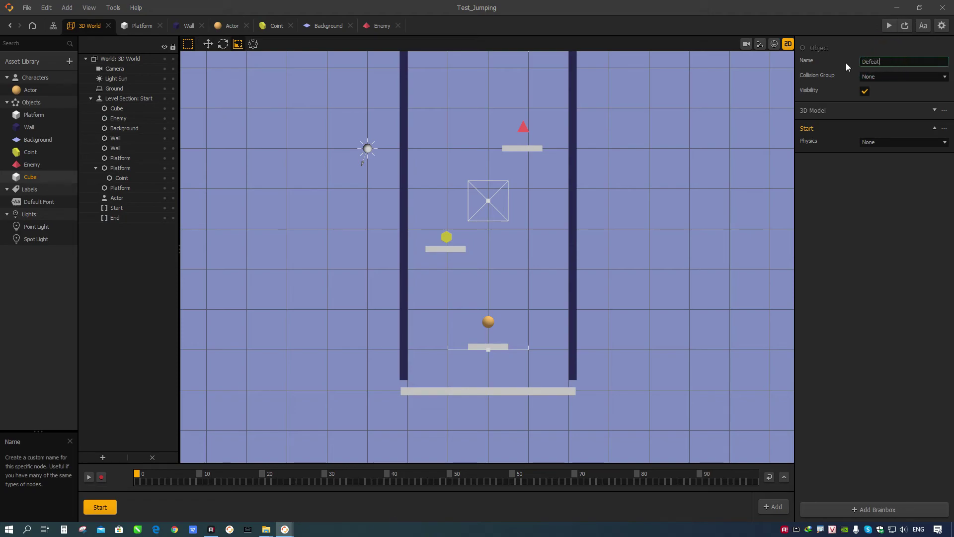
pyautogui.press('Return')
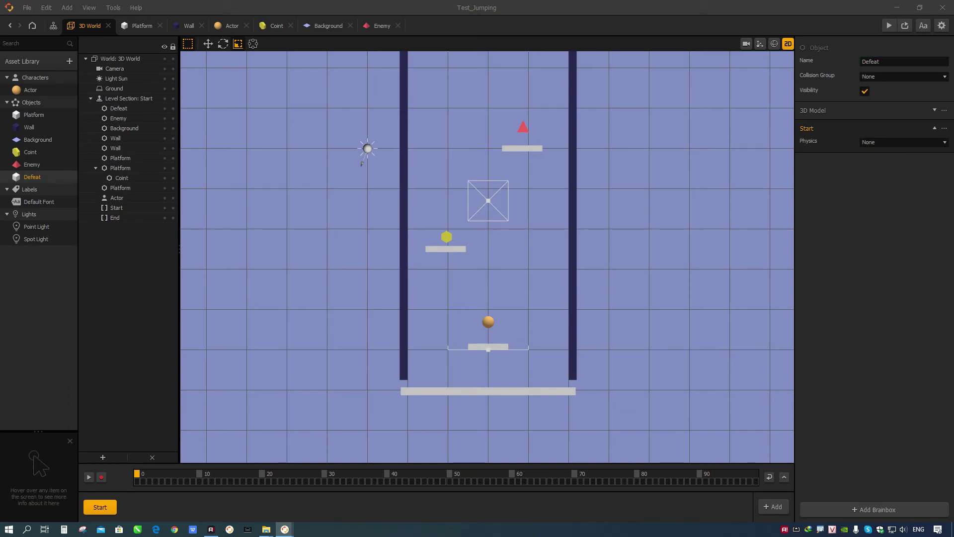
# Set the Defeat object's collision group to Enemy and its physics to Kinematic
pyautogui.click(874, 77)
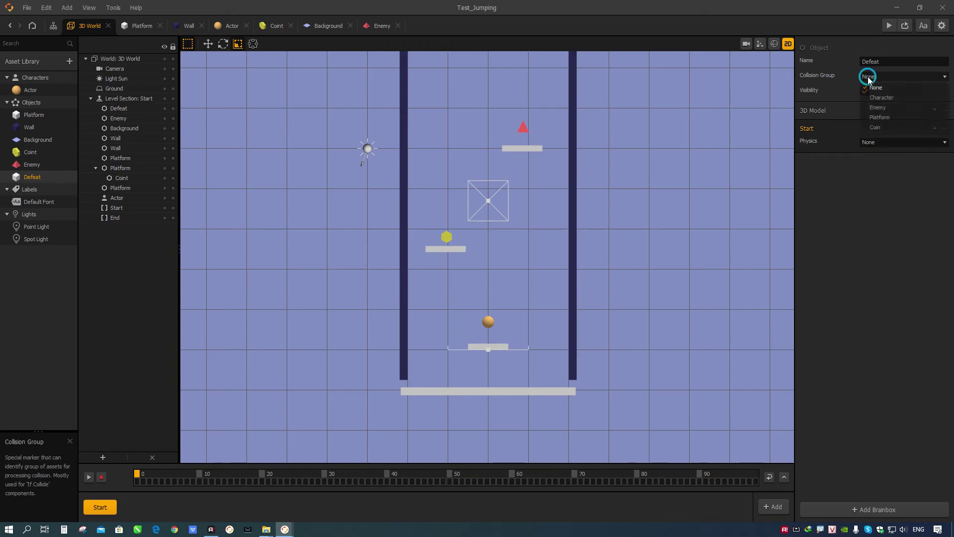
pyautogui.click(877, 109)
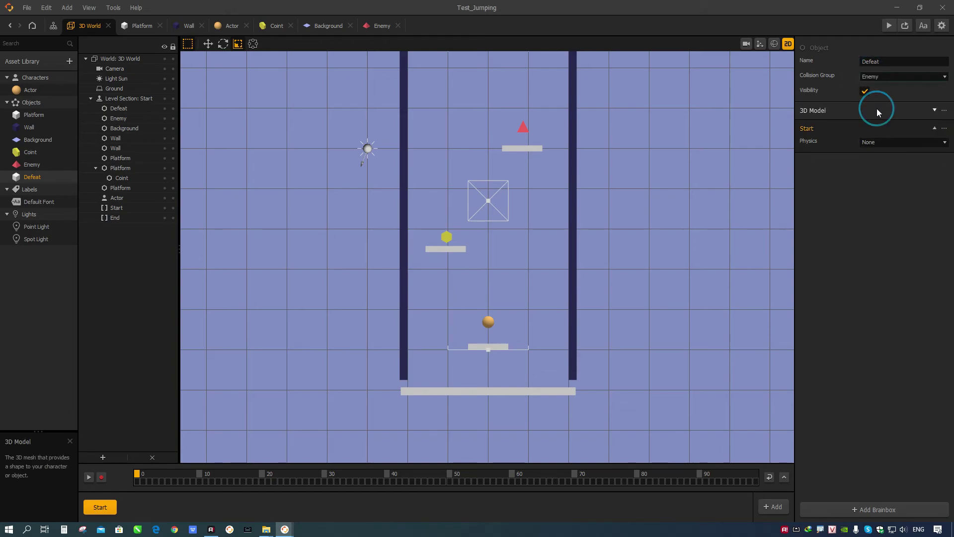
pyautogui.click(874, 142)
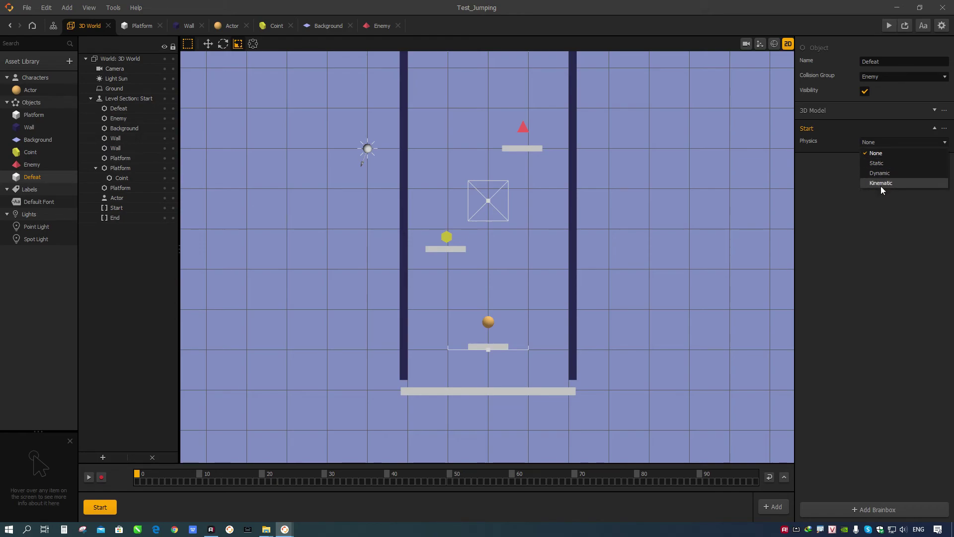
pyautogui.click(886, 183)
pyautogui.click(880, 142)
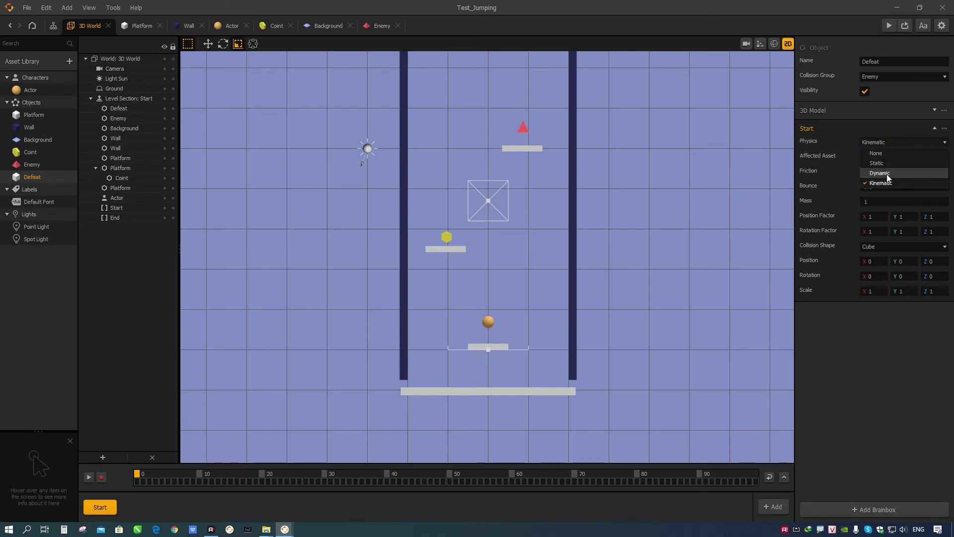
pyautogui.click(843, 341)
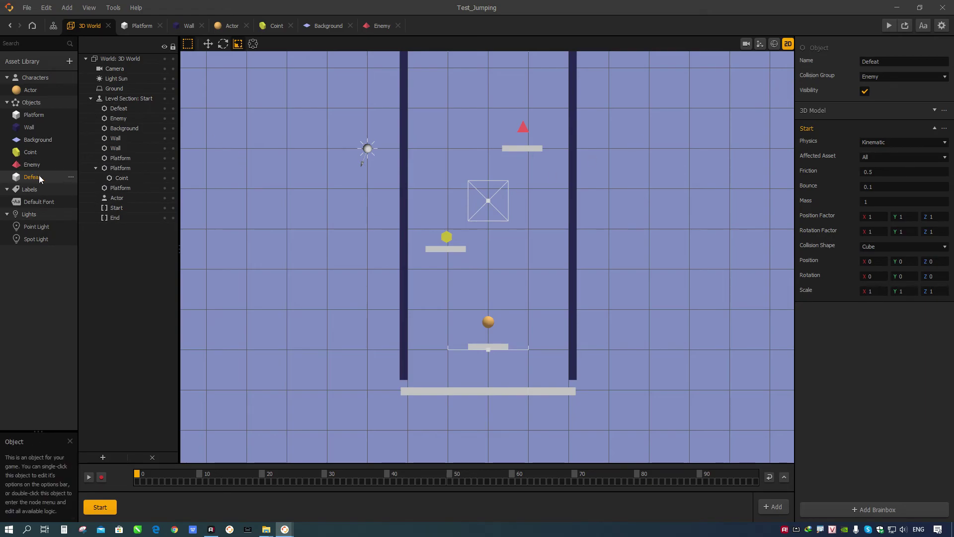
# Make the Defeat object a child of the Camera and preview the level
pyautogui.moveTo(117, 108); pyautogui.dragTo(111, 75)
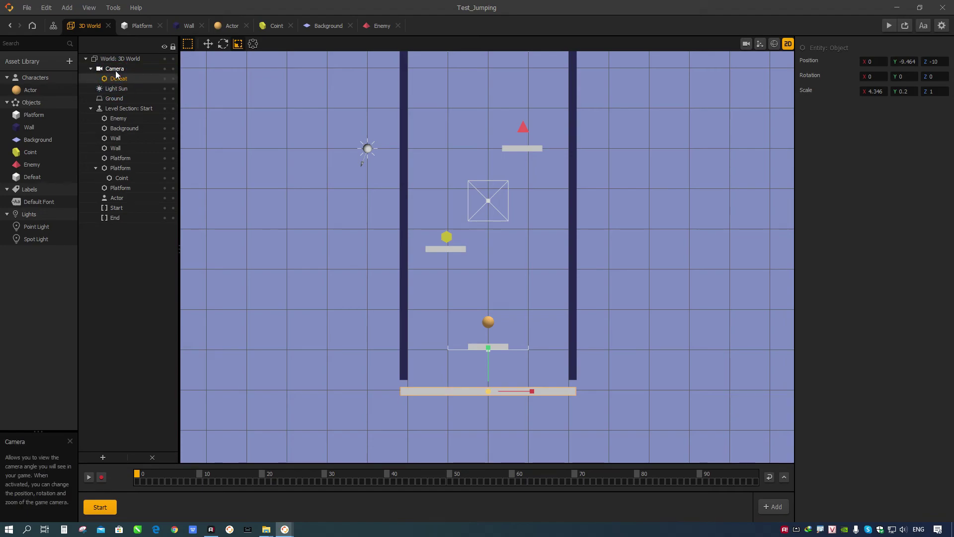
pyautogui.click(889, 26)
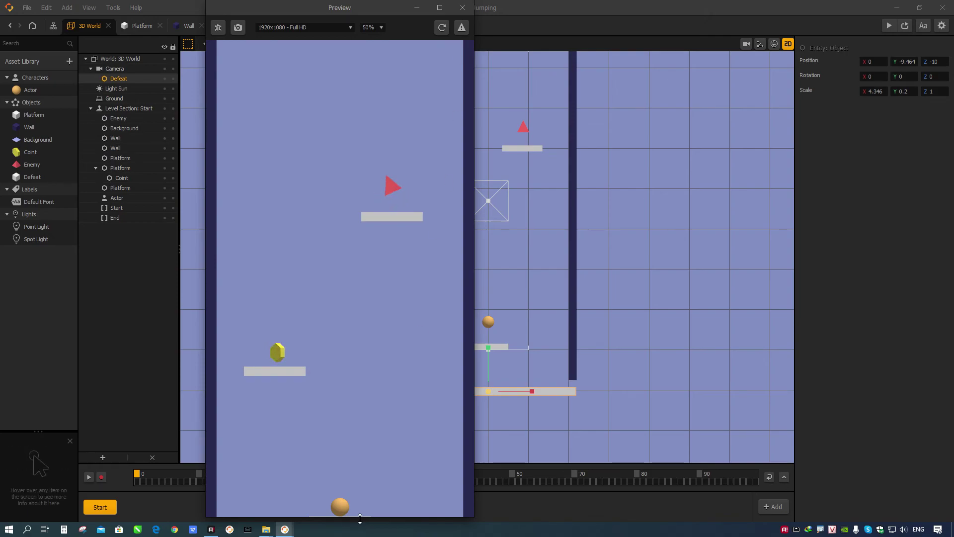
pyautogui.click(462, 7)
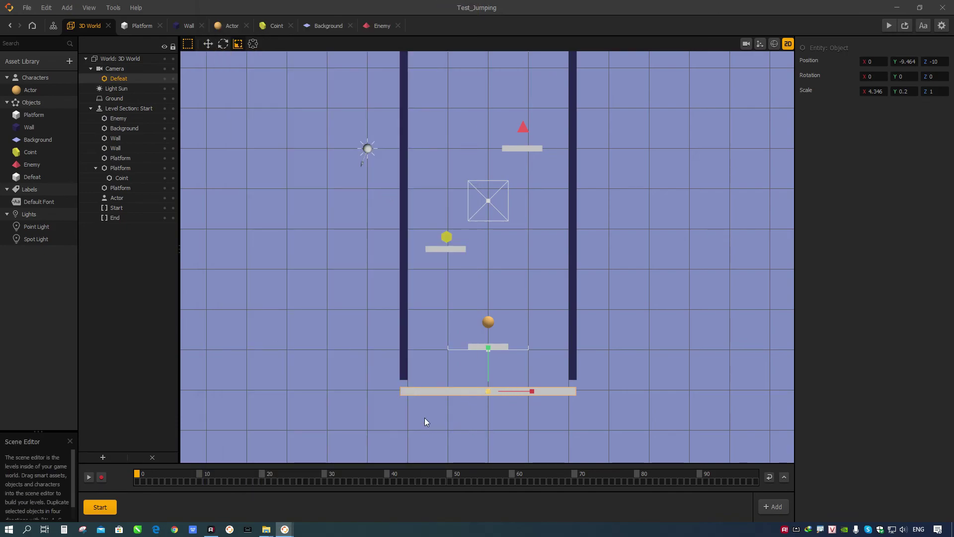
# Delete the 3D Model node from the Defeat object's node map
pyautogui.click(289, 392)
pyautogui.click(424, 390)
pyautogui.doubleClick(32, 177)
pyautogui.click(389, 372)
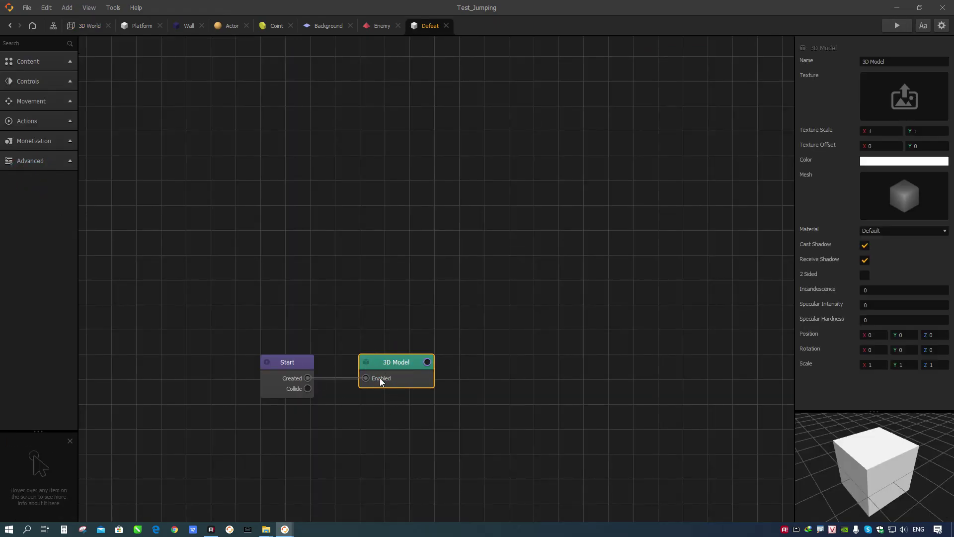
pyautogui.scroll(1, 393, 370)
pyautogui.moveTo(405, 360); pyautogui.dragTo(399, 400)
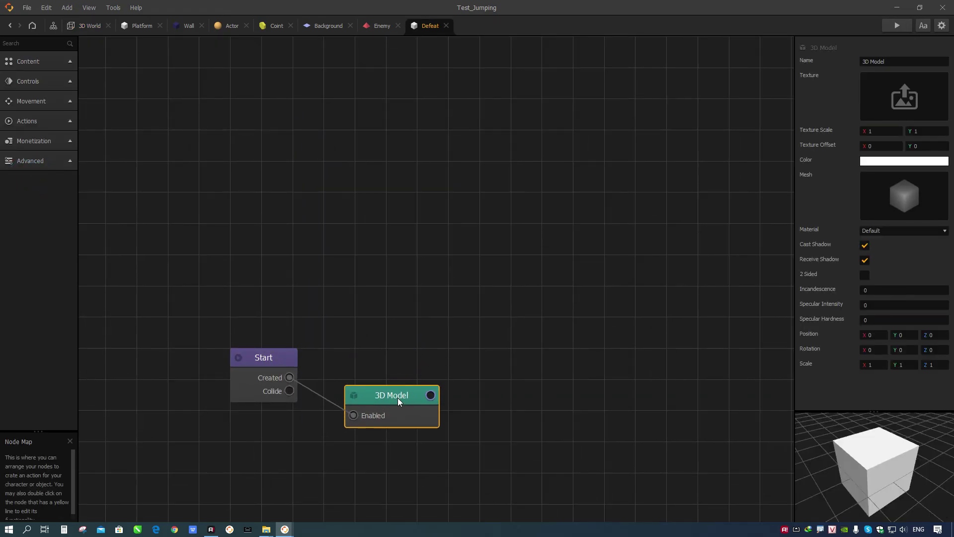
pyautogui.press('Delete')
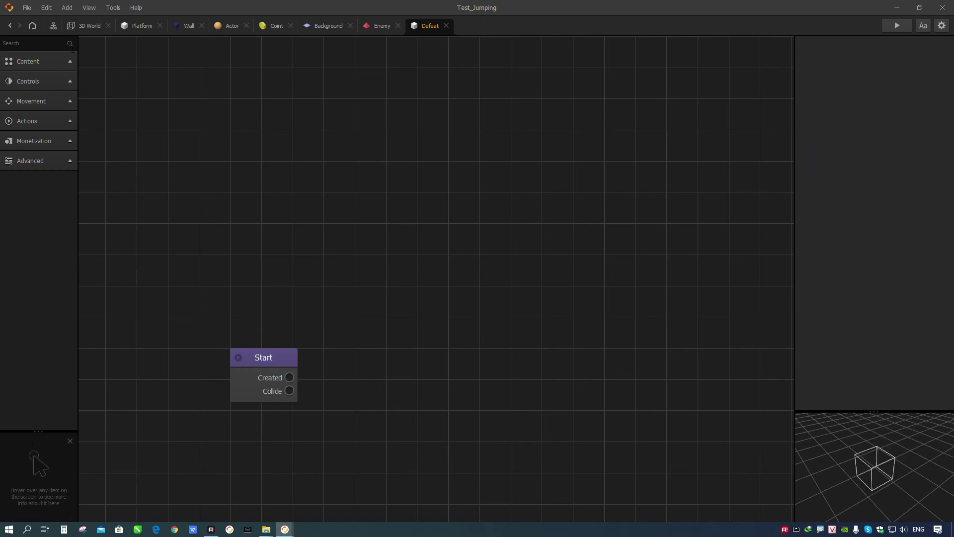
# Return to the 3D World scene and examine the Defeat bar attached to the Camera
pyautogui.click(84, 29)
pyautogui.scroll(1, 489, 399)
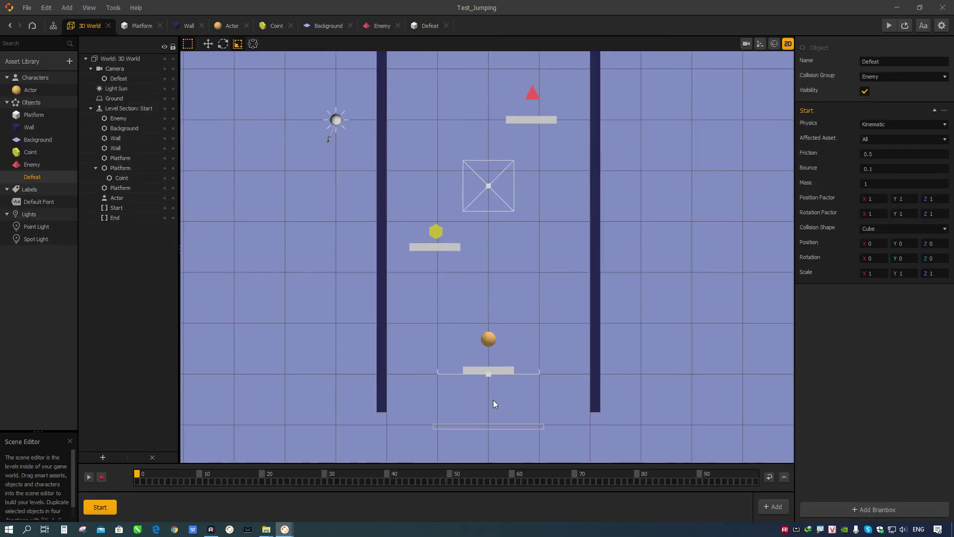
pyautogui.moveTo(500, 412); pyautogui.dragTo(513, 392, button='middle')
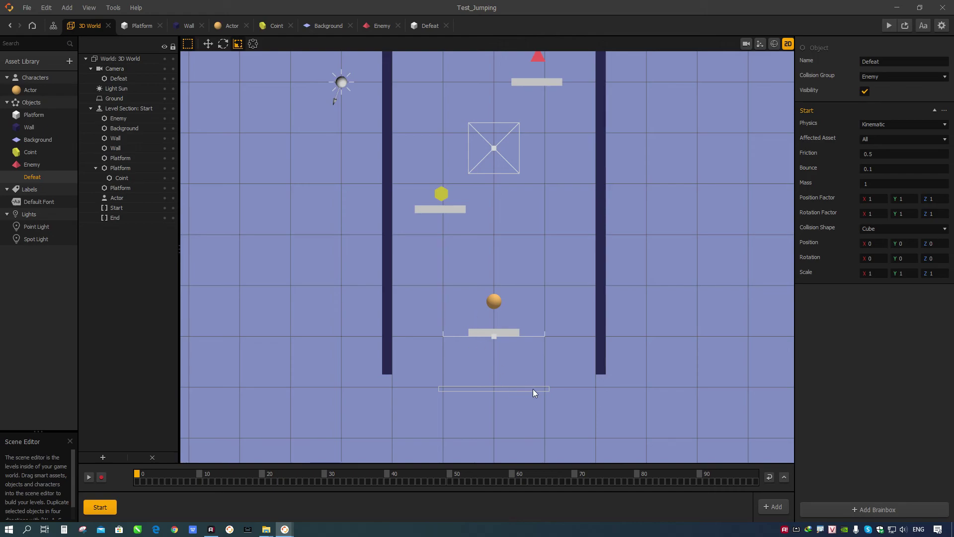
pyautogui.scroll(-1, 533, 388)
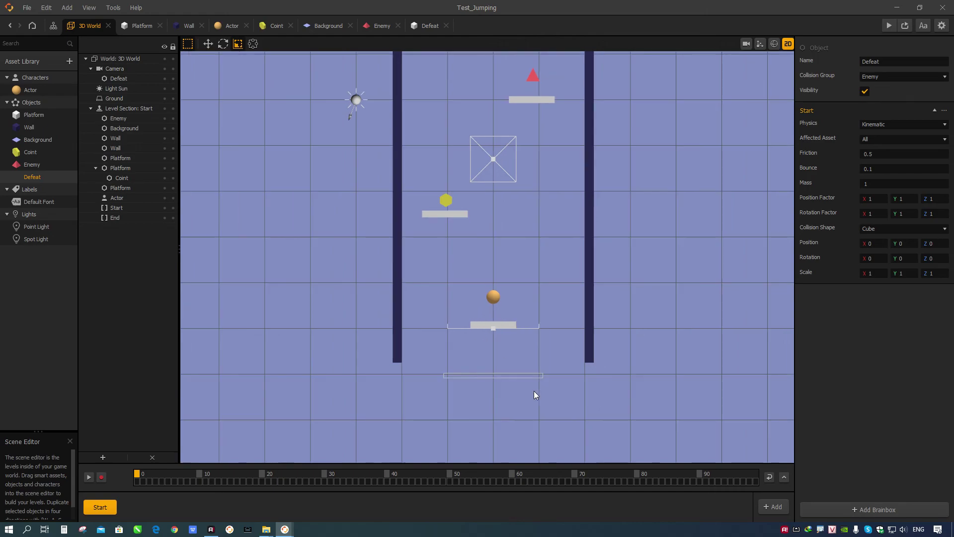
pyautogui.click(119, 78)
pyautogui.press('w')
pyautogui.scroll(-1, 477, 268)
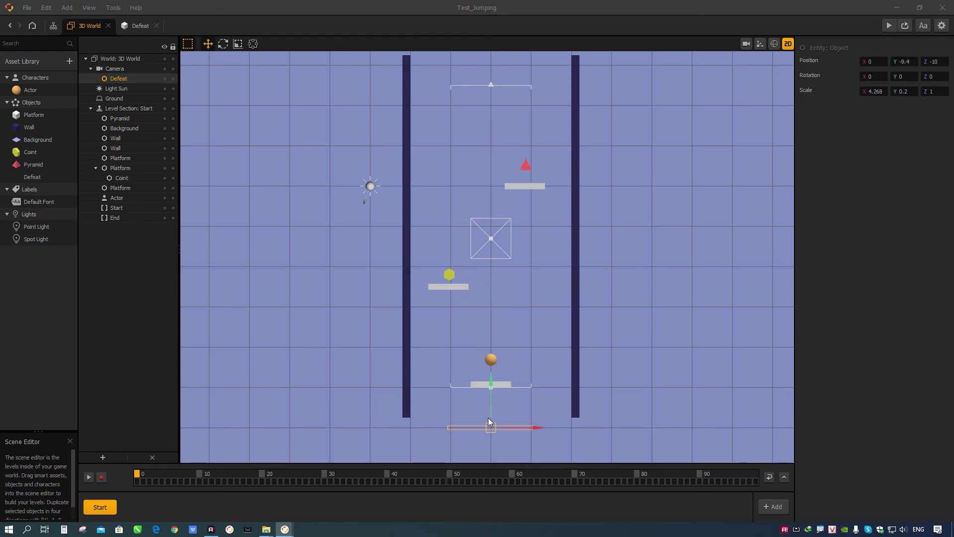
pyautogui.click(114, 69)
pyautogui.click(115, 78)
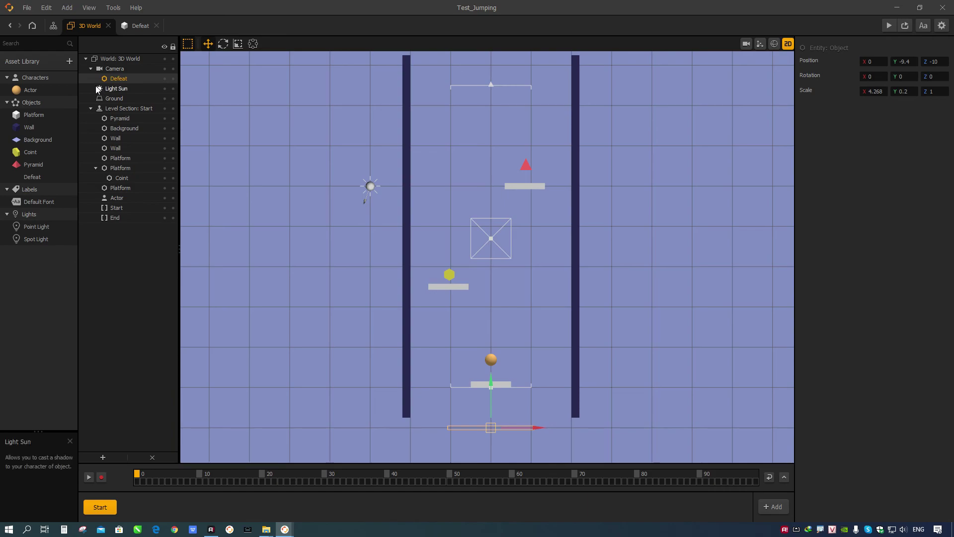
# Duplicate the Platform asset and place the copy directly below the original in the asset library
pyautogui.click(519, 184)
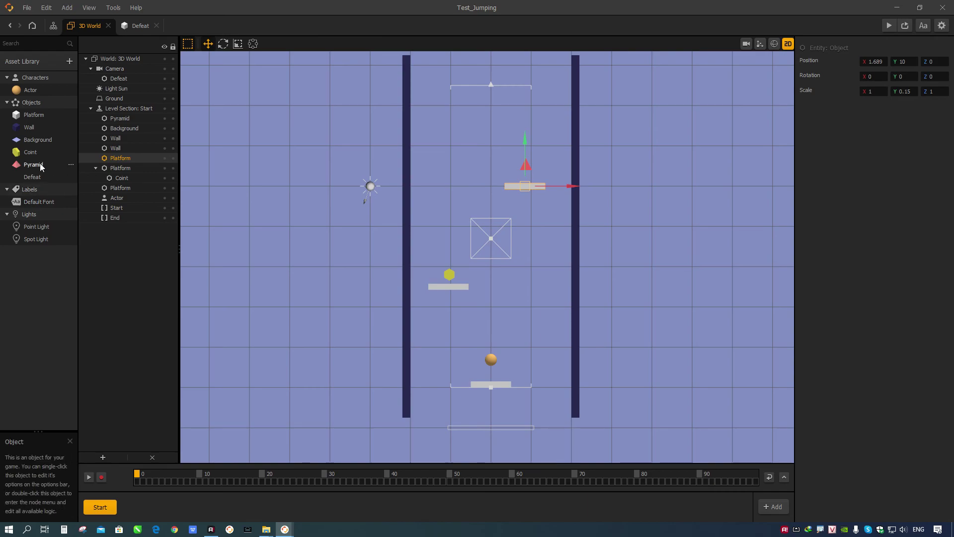
pyautogui.click(34, 116)
pyautogui.hotkey('ctrl', 'd')
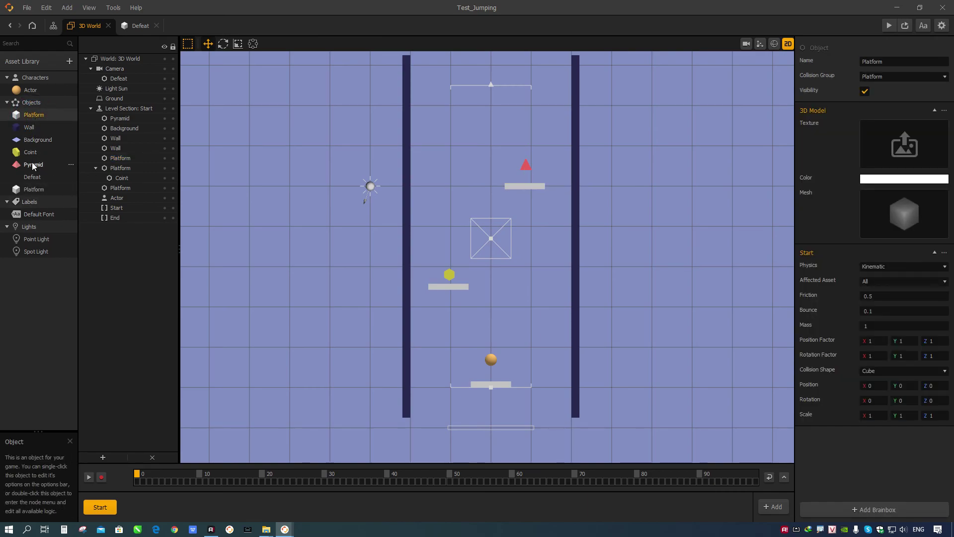
pyautogui.moveTo(28, 192); pyautogui.dragTo(35, 130)
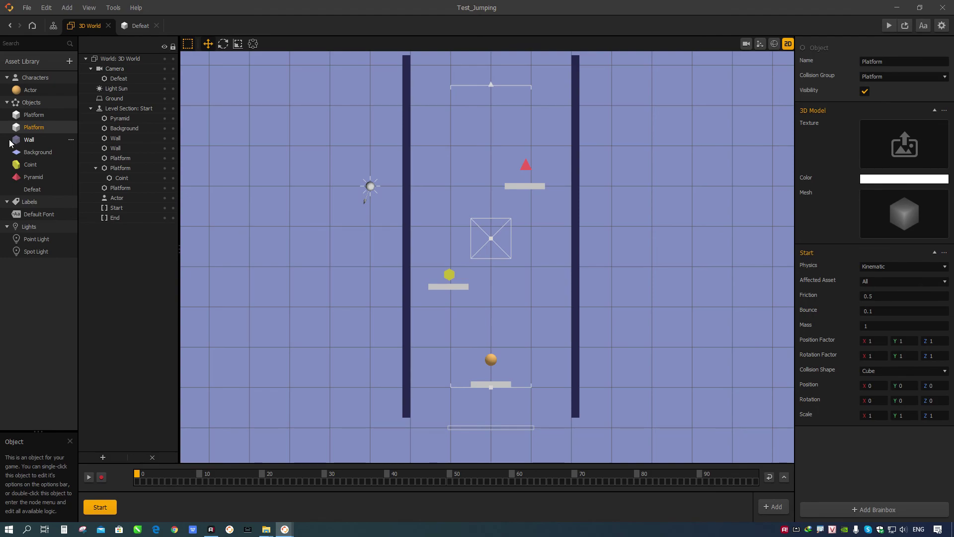
# Rename the duplicated Platform asset as Horizontal Platform and collapse its 3D Model settings
pyautogui.click(35, 129)
pyautogui.click(896, 62)
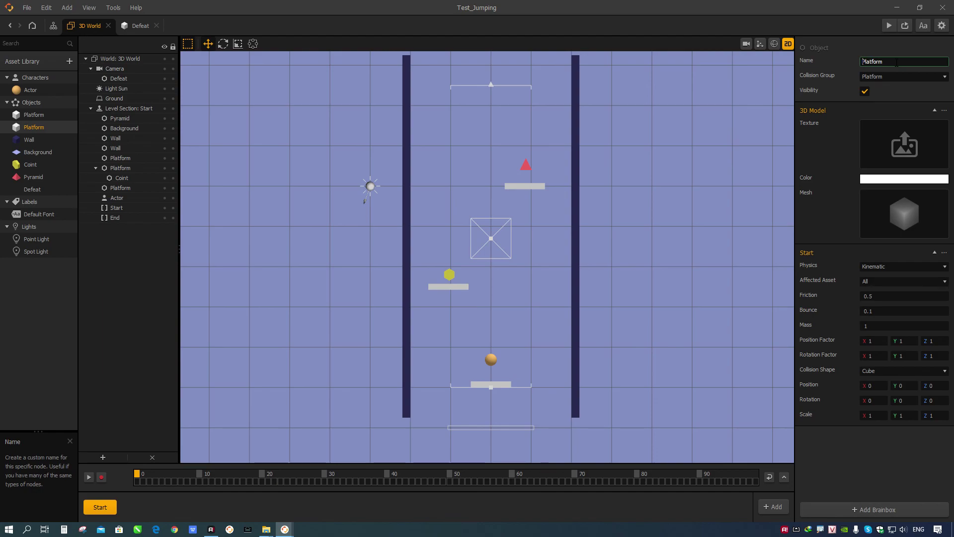
pyautogui.write('Horizontal')
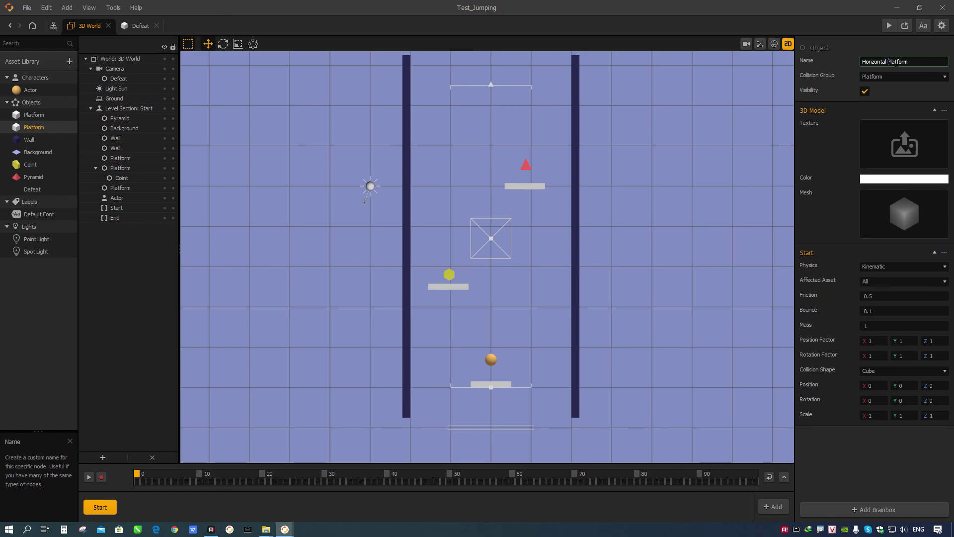
pyautogui.press('Return')
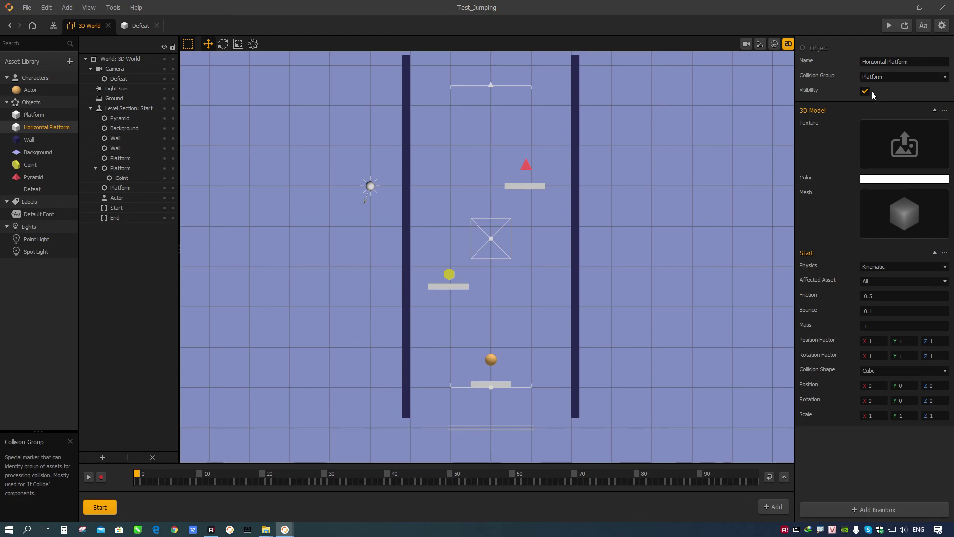
pyautogui.click(934, 110)
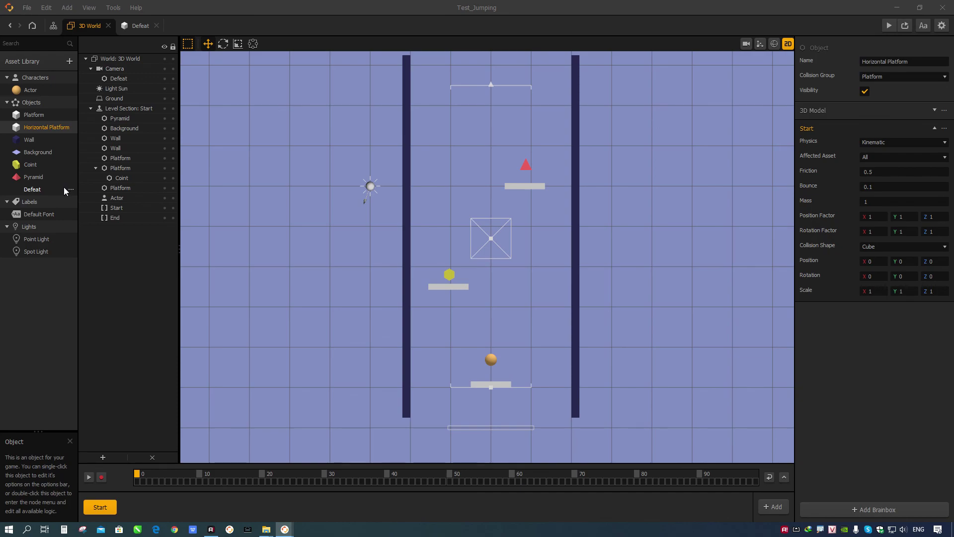
# Place a Horizontal Platform in the level above the actor and set its Y scale to 0.15
pyautogui.moveTo(35, 131); pyautogui.dragTo(499, 315)
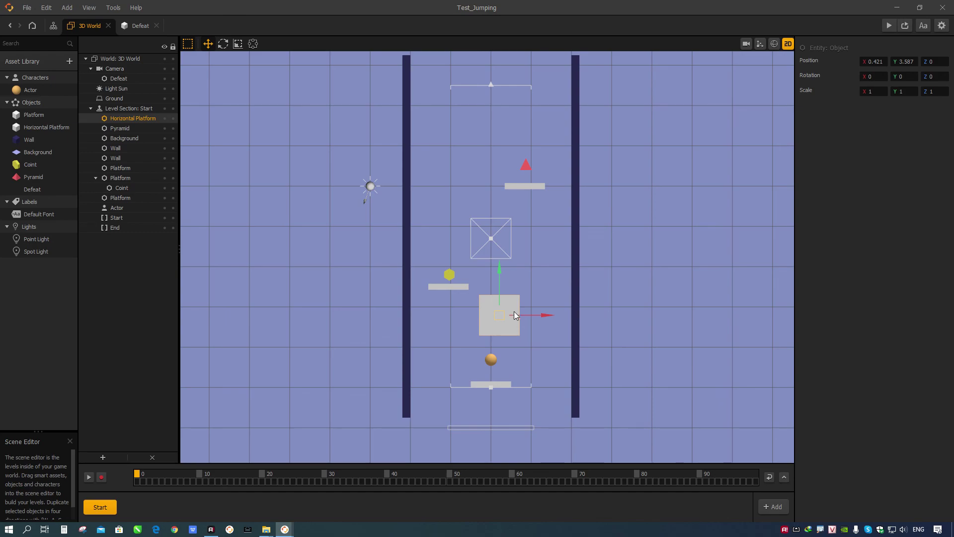
pyautogui.click(451, 288)
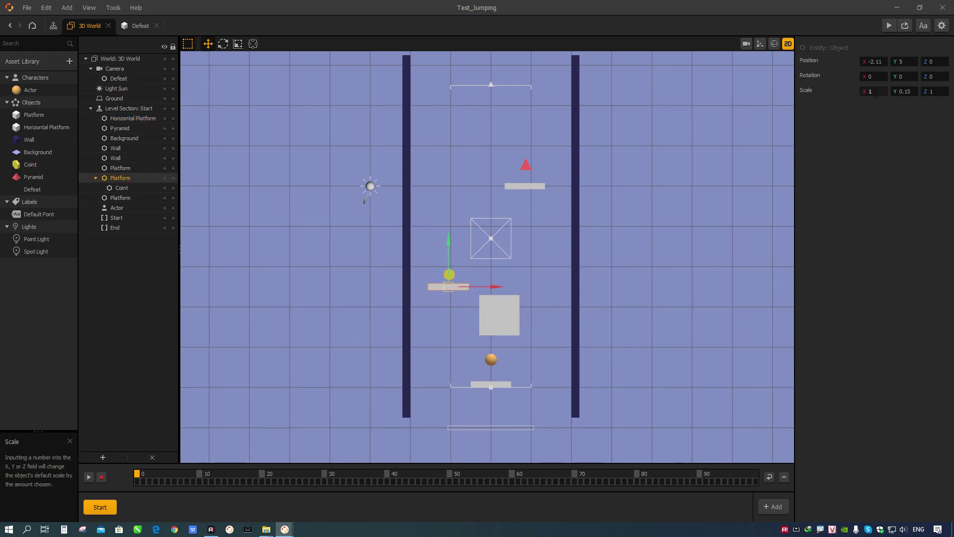
pyautogui.click(494, 324)
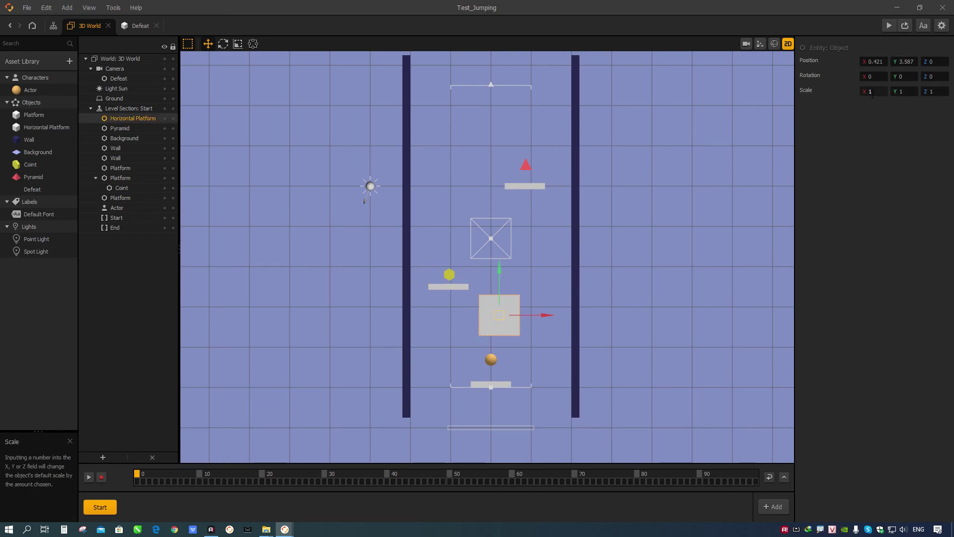
pyautogui.click(891, 92)
pyautogui.write('0.15')
pyautogui.press('Tab')
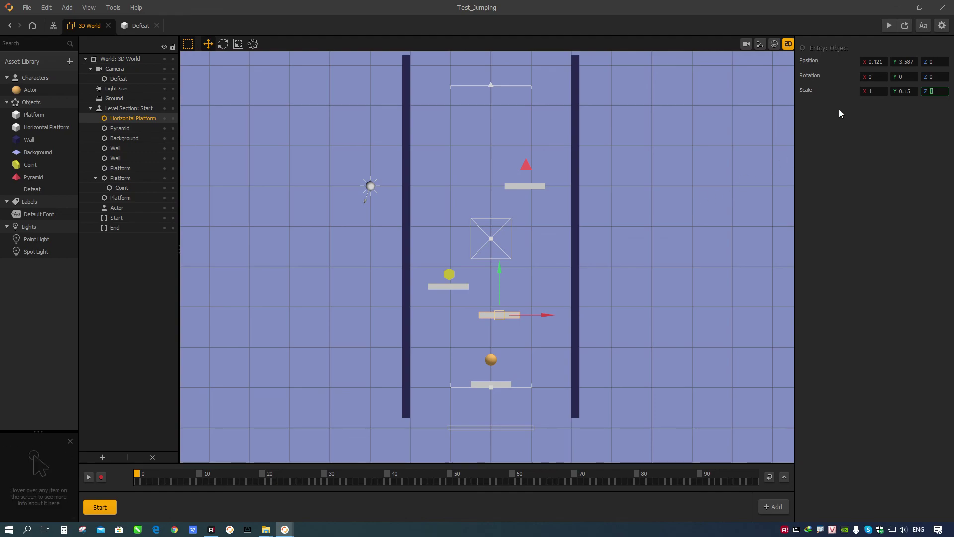
# Set the Horizontal Platform's Y position to 5 and nudge it to about 0.445 on X
pyautogui.click(455, 287)
pyautogui.click(500, 315)
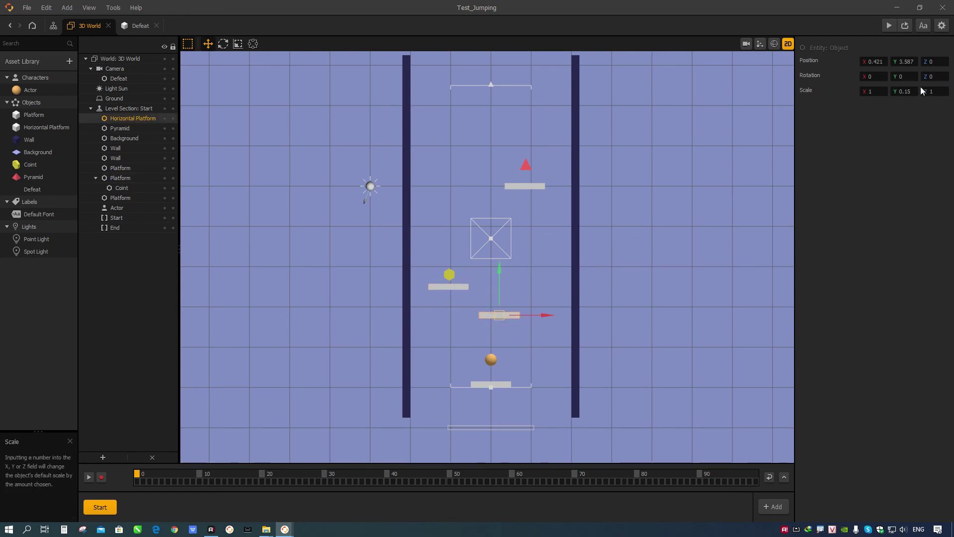
pyautogui.click(904, 61)
pyautogui.write('5')
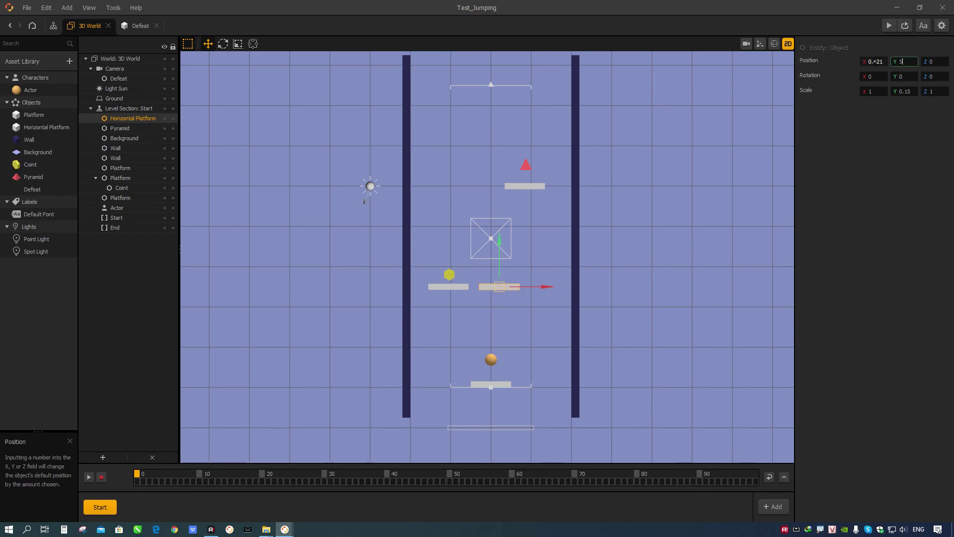
pyautogui.moveTo(540, 287)
pyautogui.mouseDown()
pyautogui.moveTo(590, 286)
pyautogui.moveTo(514, 285)
pyautogui.moveTo(570, 287)
pyautogui.moveTo(540, 281)
pyautogui.mouseUp()
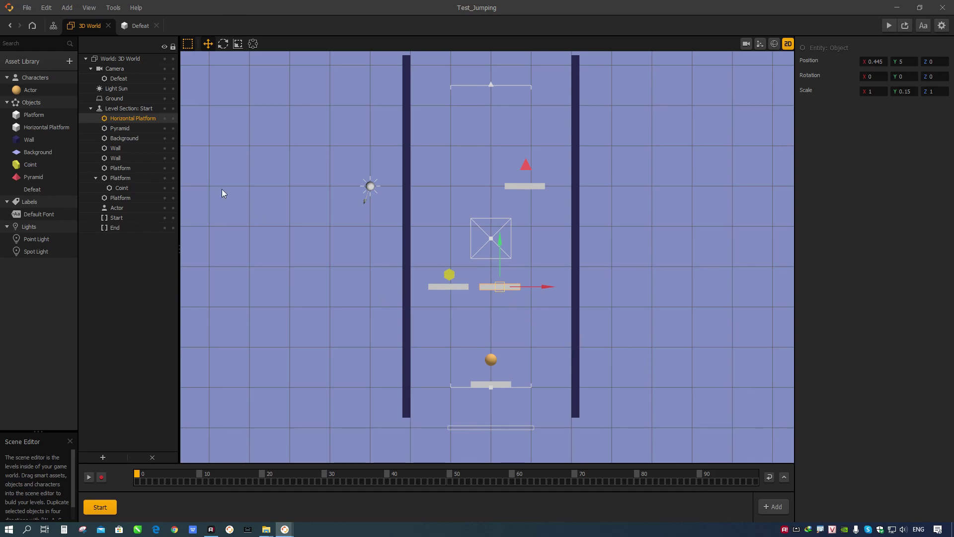
# Reorder the level section so Horizontal Platform sits between the second Wall and the first Platform
pyautogui.click(119, 168)
pyautogui.click(122, 178)
pyautogui.click(120, 167)
pyautogui.click(124, 119)
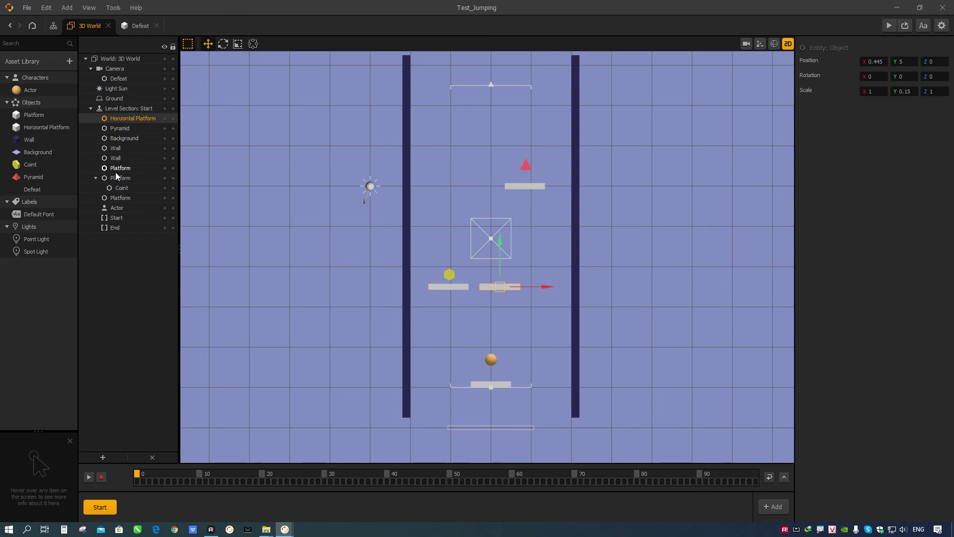
pyautogui.click(117, 209)
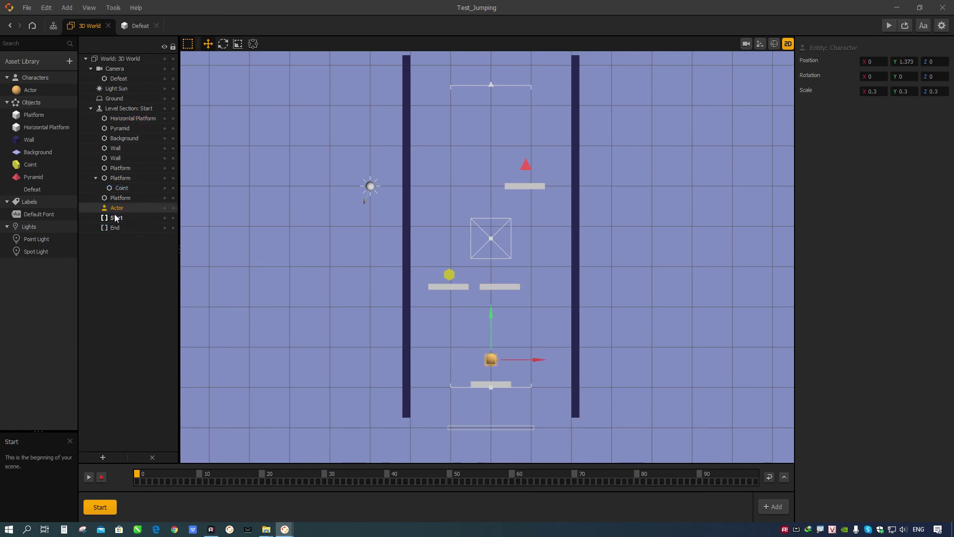
pyautogui.click(96, 178)
pyautogui.click(120, 178)
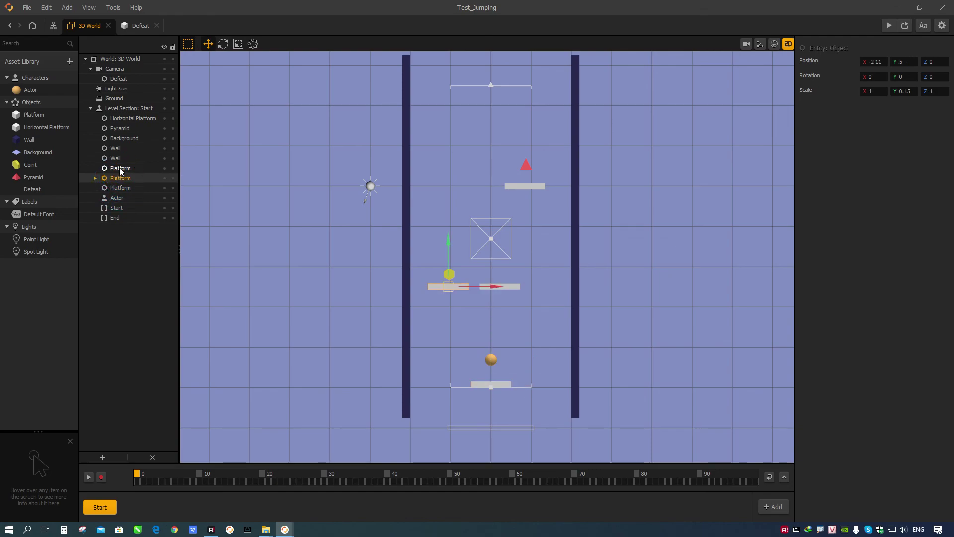
pyautogui.click(119, 168)
pyautogui.moveTo(123, 117); pyautogui.dragTo(118, 162)
# Make the Pyramid a child of the platform beneath it and shift that platform to about 1.59 on X
pyautogui.click(118, 148)
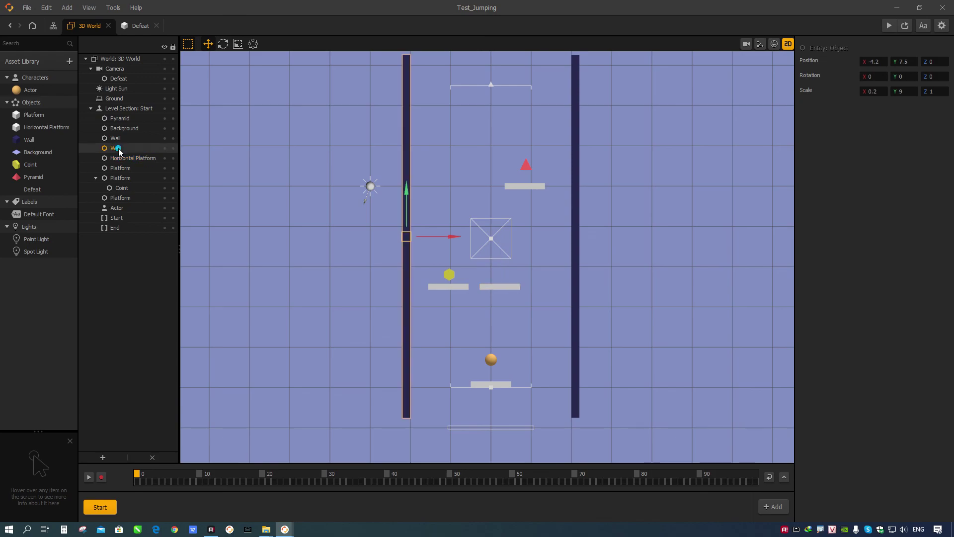
pyautogui.click(120, 137)
pyautogui.click(121, 126)
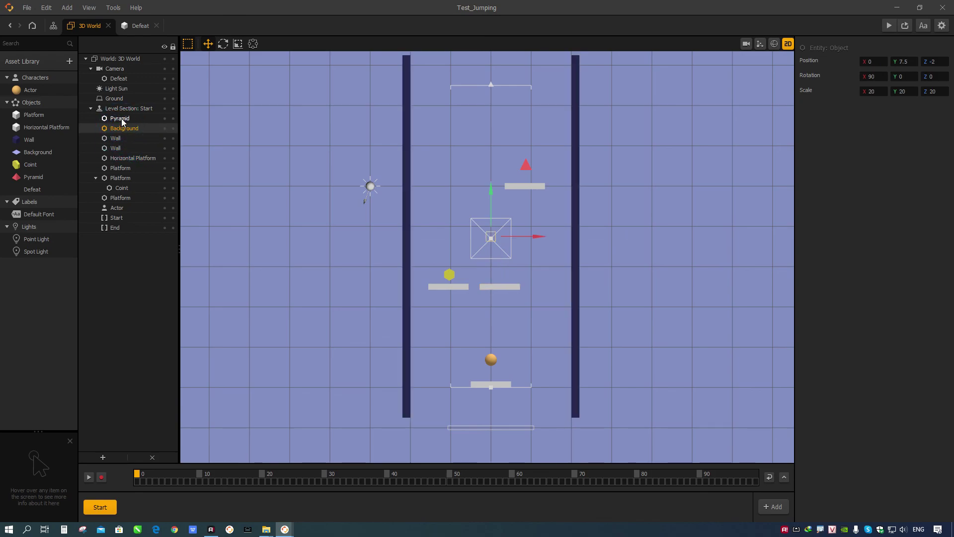
pyautogui.click(122, 117)
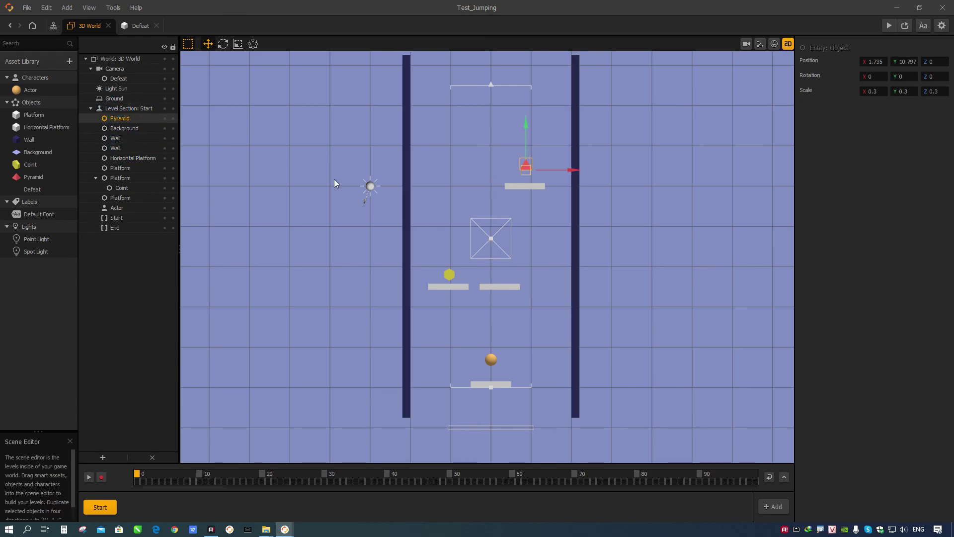
pyautogui.click(526, 185)
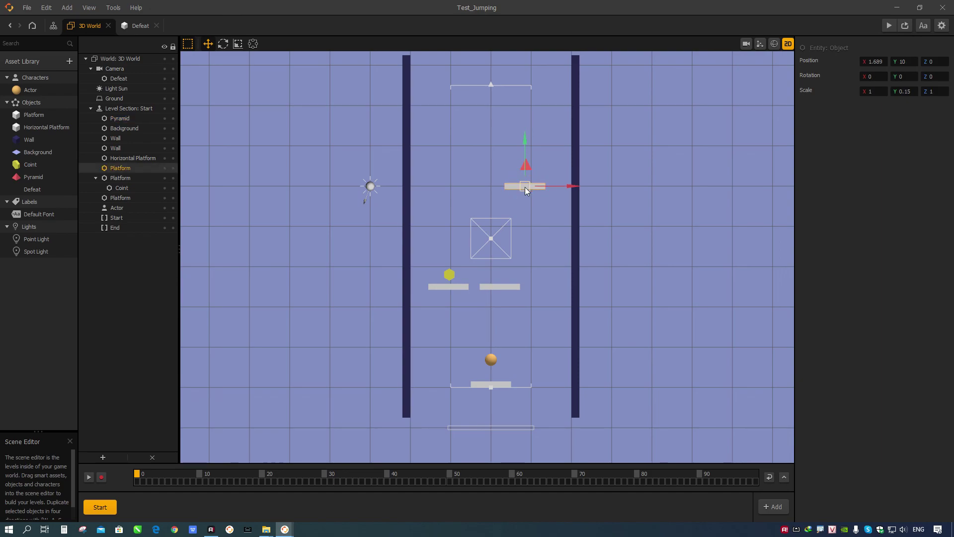
pyautogui.moveTo(119, 122); pyautogui.dragTo(113, 165)
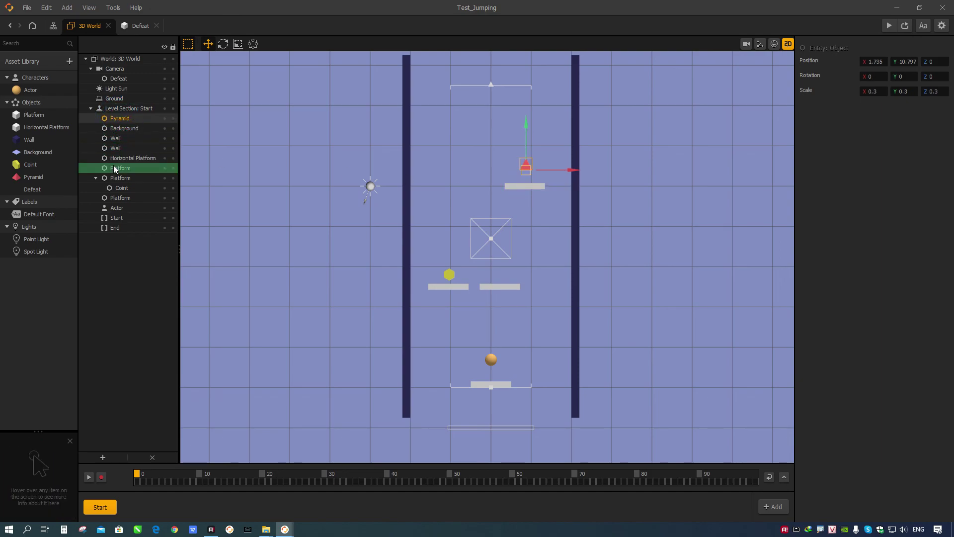
pyautogui.click(517, 183)
pyautogui.moveTo(558, 188); pyautogui.dragTo(565, 185)
# Collapse the two Platform entries that have child objects and save the project
pyautogui.click(95, 158)
pyautogui.click(95, 168)
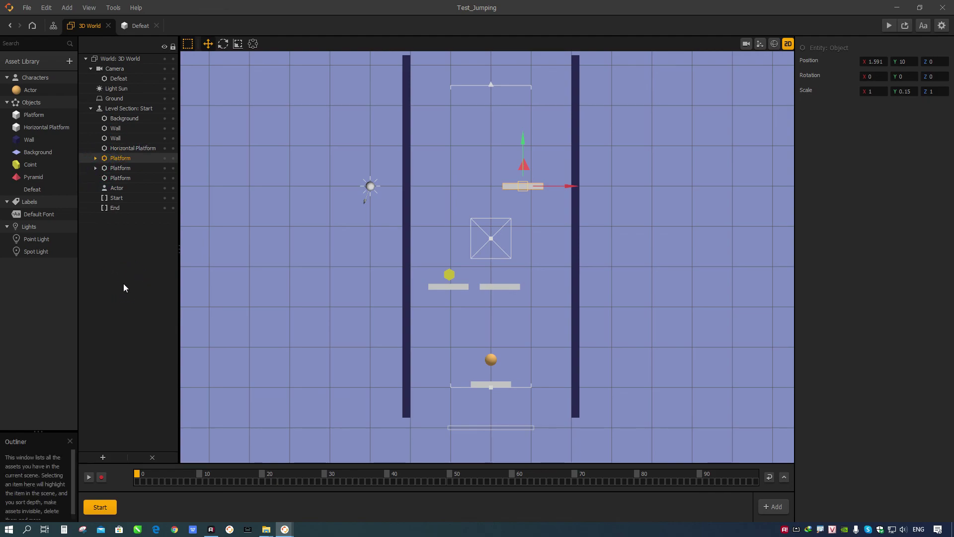
pyautogui.hotkey('ctrl', 's')
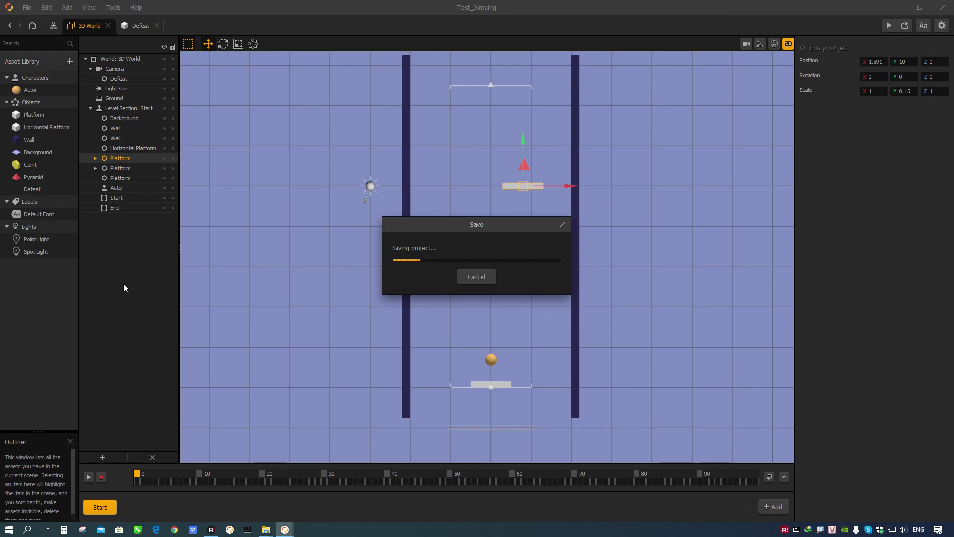